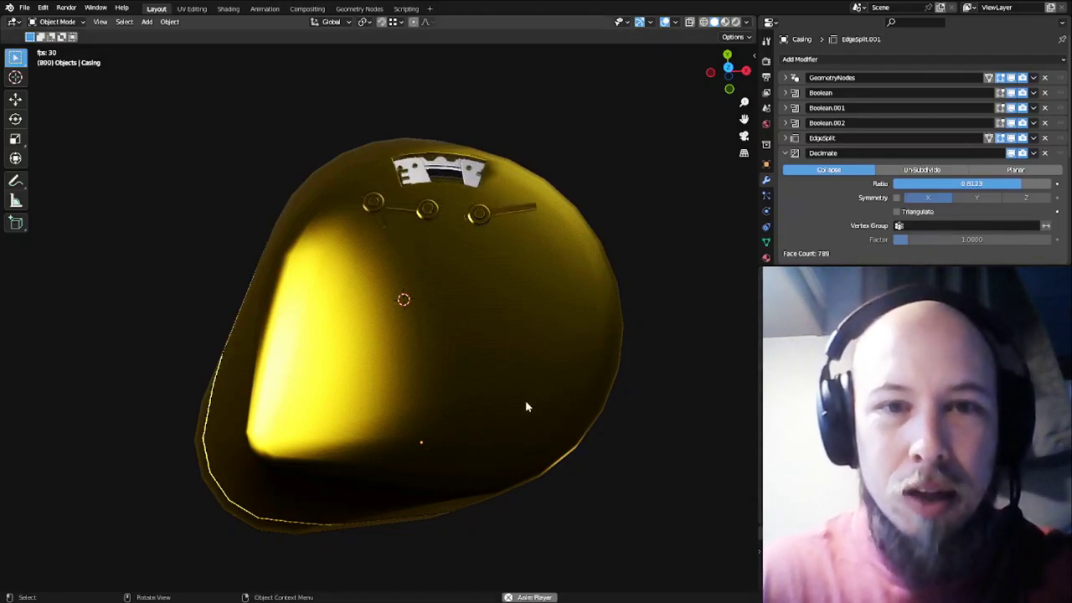
Hide the outer cover and the inner casing plate to expose the clockwork gears underneath
{"action": "middle_click_drag", "start_coordinate": [527, 407], "coordinate": [522, 223]}
{"action": "scroll", "coordinate": [410, 188], "scroll_direction": "up", "scroll_amount": 5}
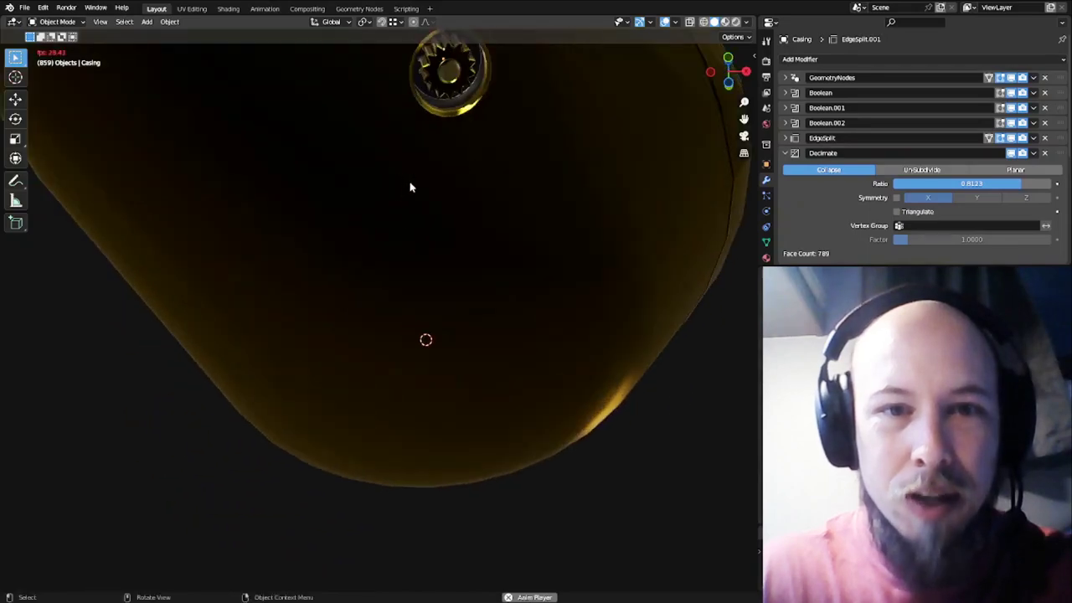
{"action": "middle_click_drag", "start_coordinate": [410, 188], "coordinate": [541, 259]}
{"action": "scroll", "coordinate": [536, 311], "scroll_direction": "down", "scroll_amount": 5}
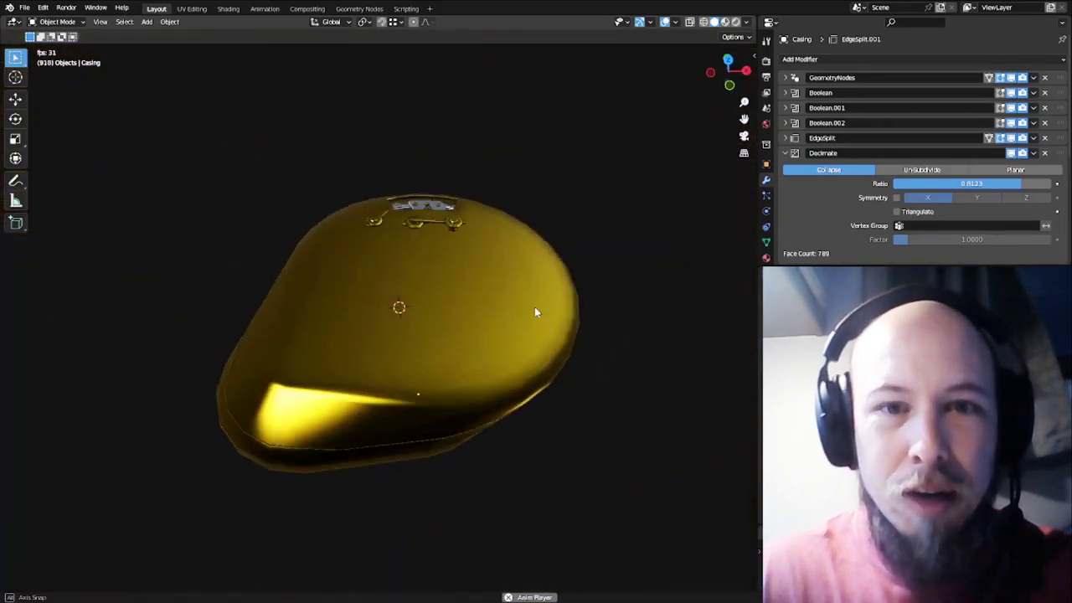
{"action": "middle_click_drag", "start_coordinate": [536, 312], "coordinate": [509, 306]}
{"action": "left_click", "coordinate": [560, 298]}
{"action": "key", "text": "h"}
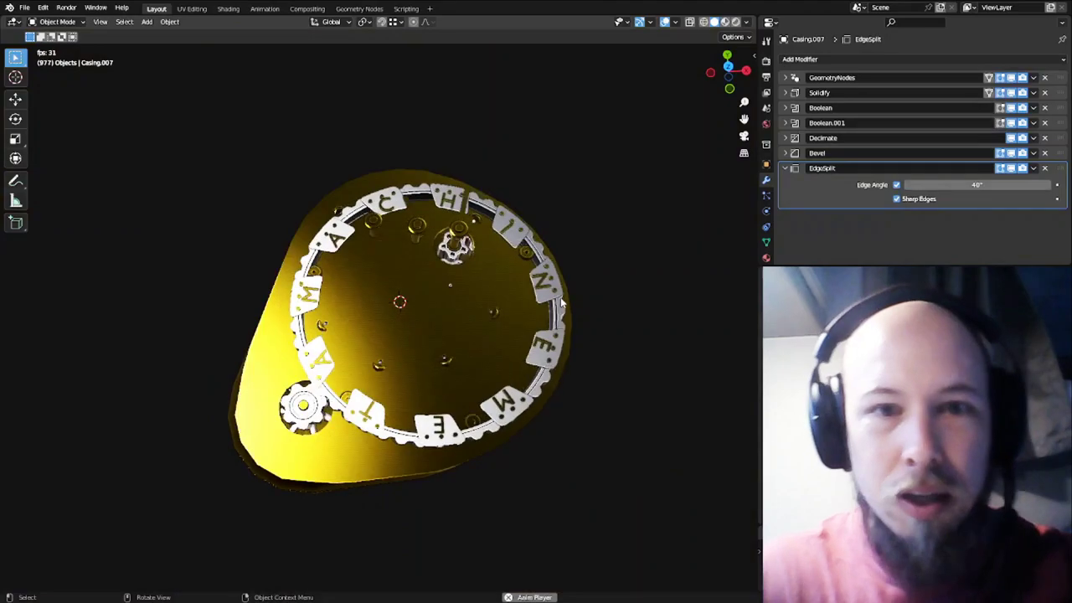
{"action": "scroll", "coordinate": [496, 335], "scroll_direction": "up", "scroll_amount": 2}
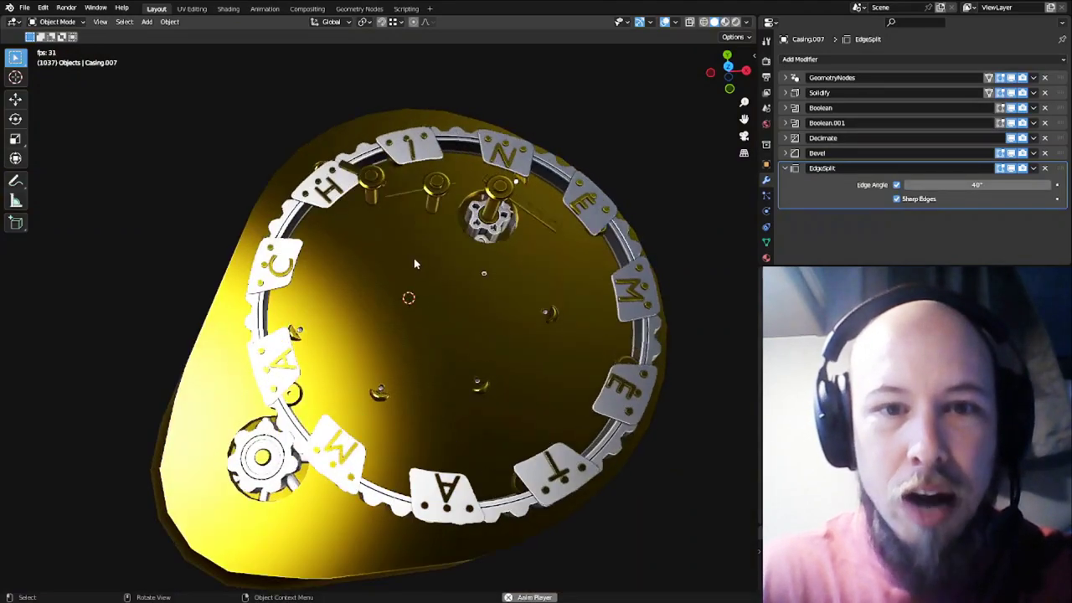
{"action": "left_click", "coordinate": [415, 263]}
{"action": "key", "text": "h"}
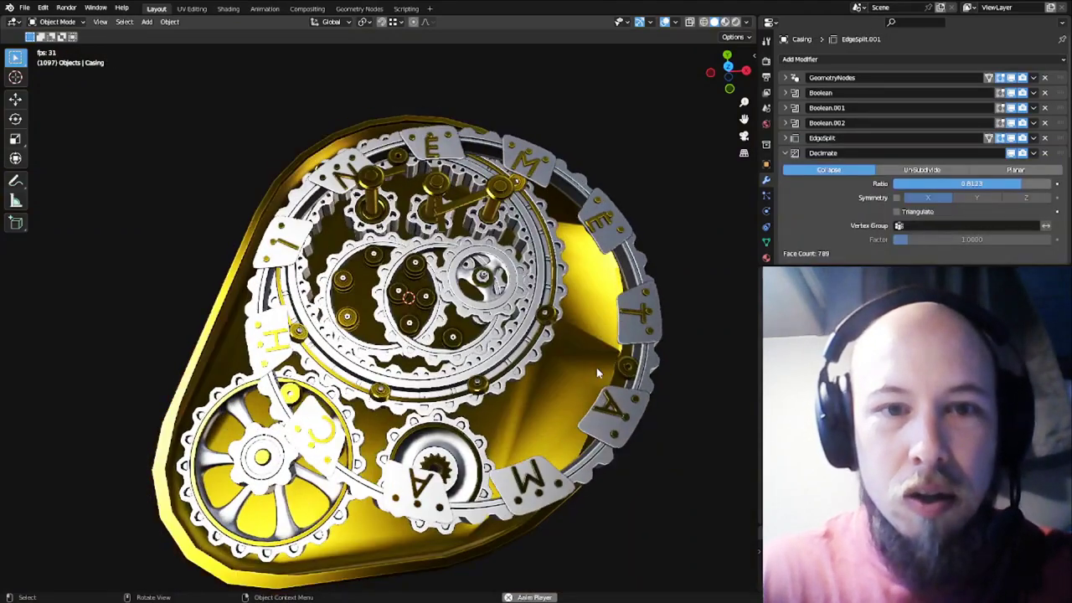
Stop the animation and rotate the driving gear by hand to test the linked gear train
{"action": "scroll", "coordinate": [565, 331], "scroll_direction": "up", "scroll_amount": 3}
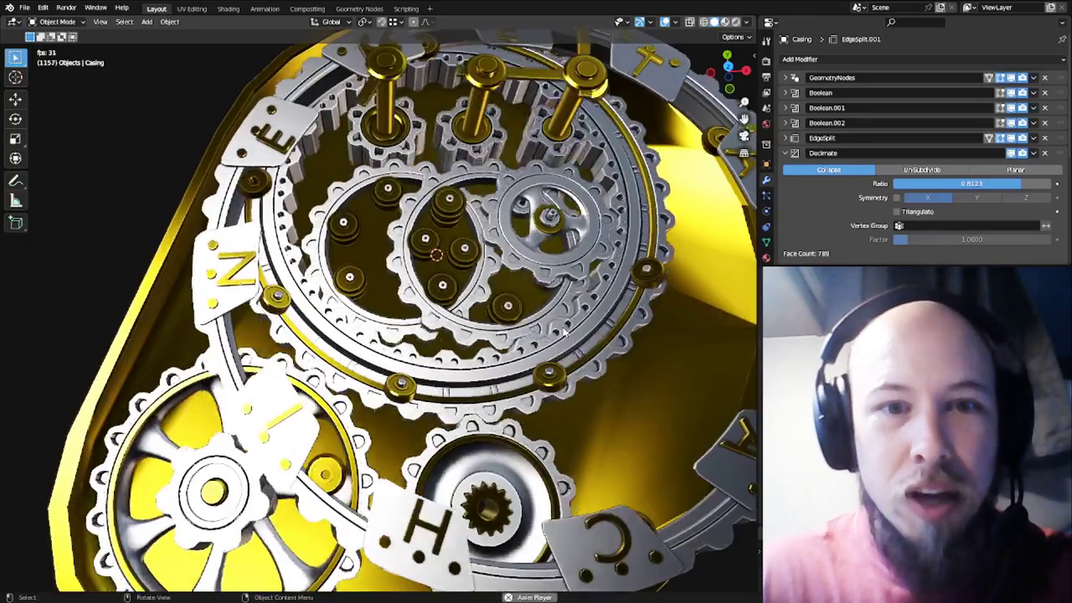
{"action": "scroll", "coordinate": [563, 333], "scroll_direction": "down", "scroll_amount": 5}
{"action": "key", "text": "space"}
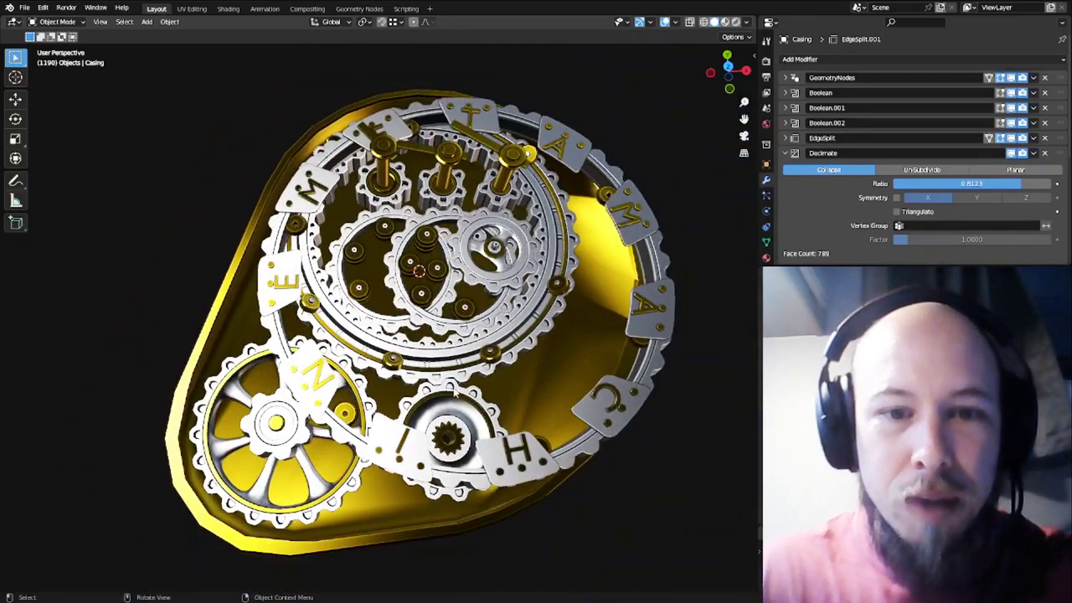
{"action": "left_click", "coordinate": [453, 388]}
{"action": "key", "text": "r"}
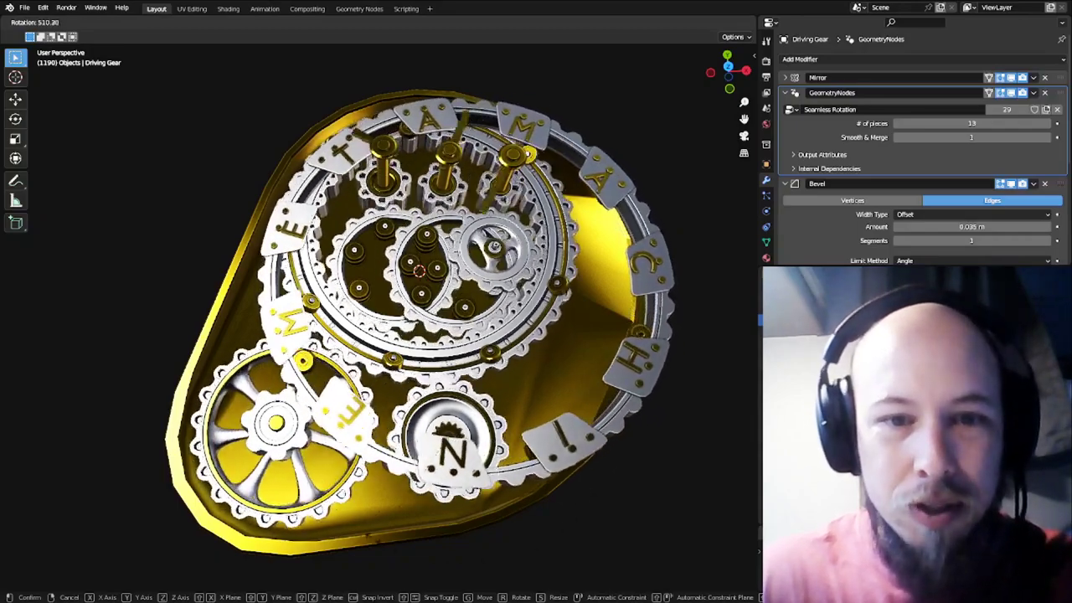
{"action": "left_click", "coordinate": [541, 352]}
Open the Drivers Editor for the Z rotation of the large central gear
{"action": "left_click", "coordinate": [543, 341]}
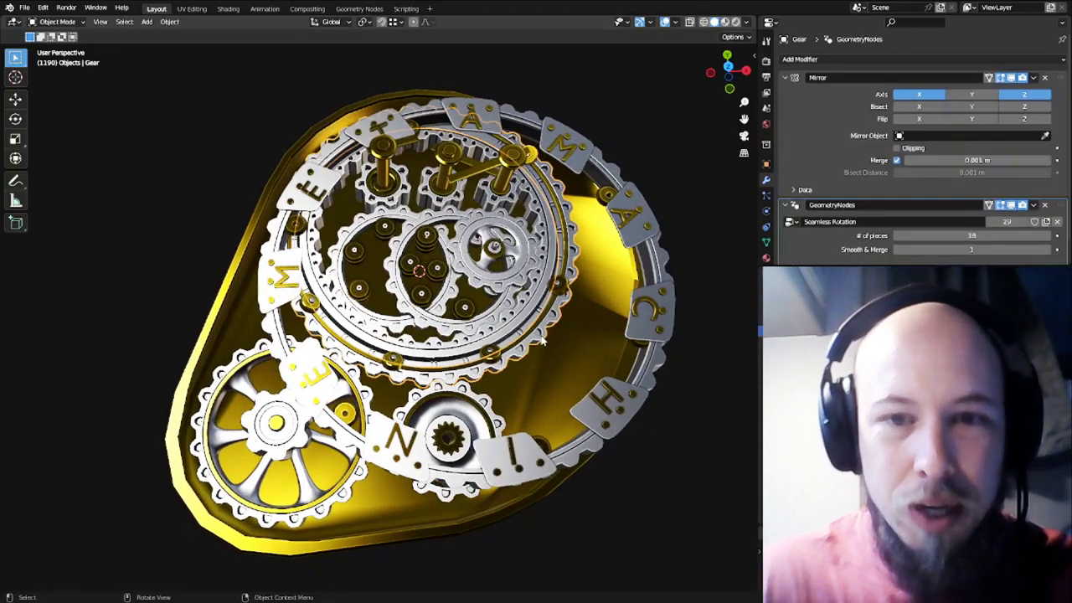
{"action": "key", "text": "n"}
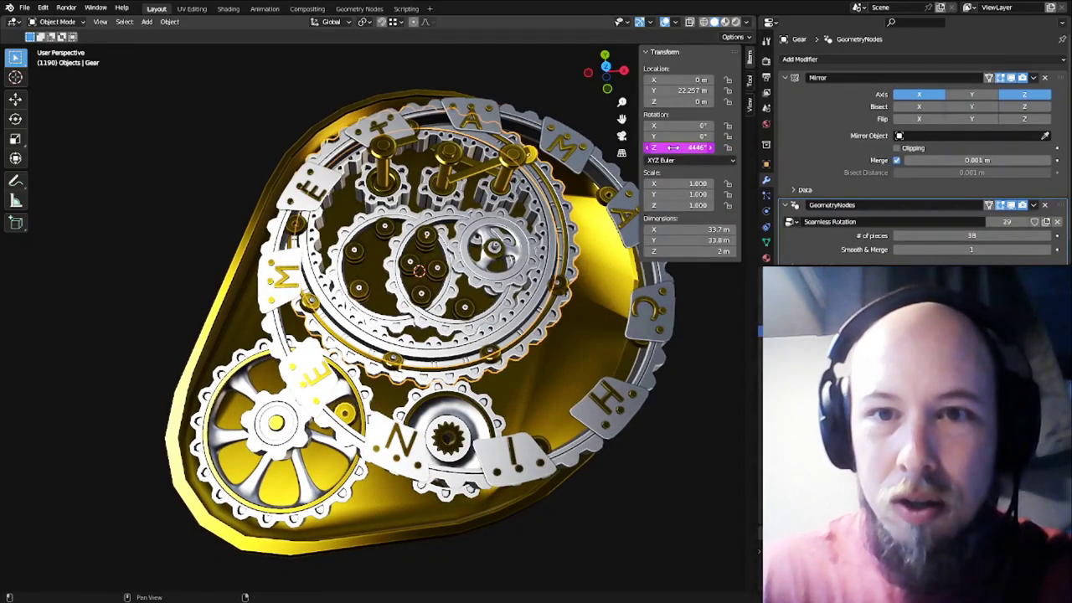
{"action": "right_click", "coordinate": [673, 148]}
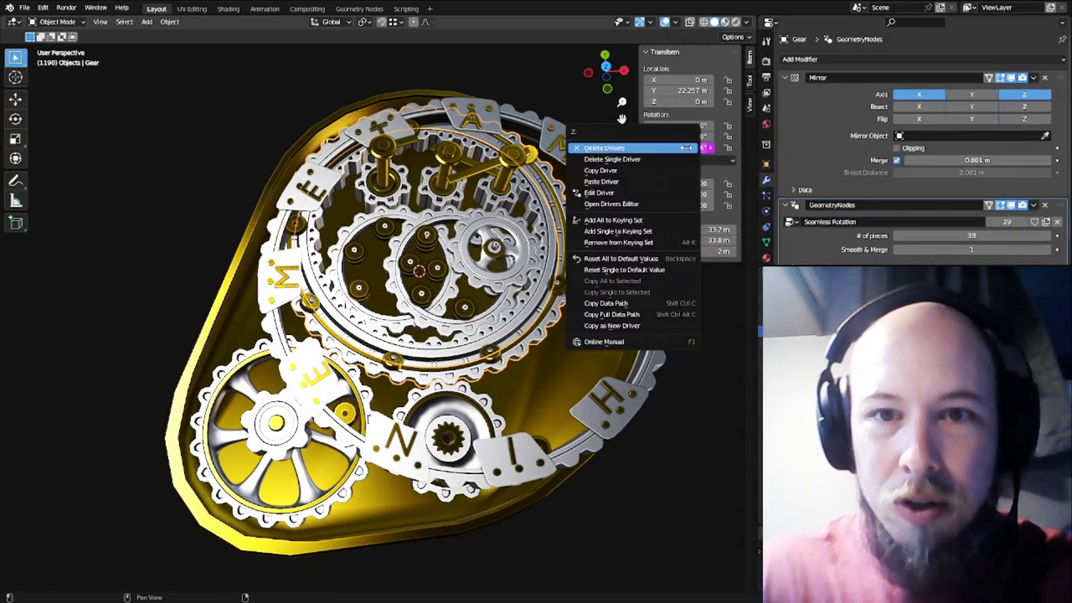
{"action": "left_click", "coordinate": [626, 205]}
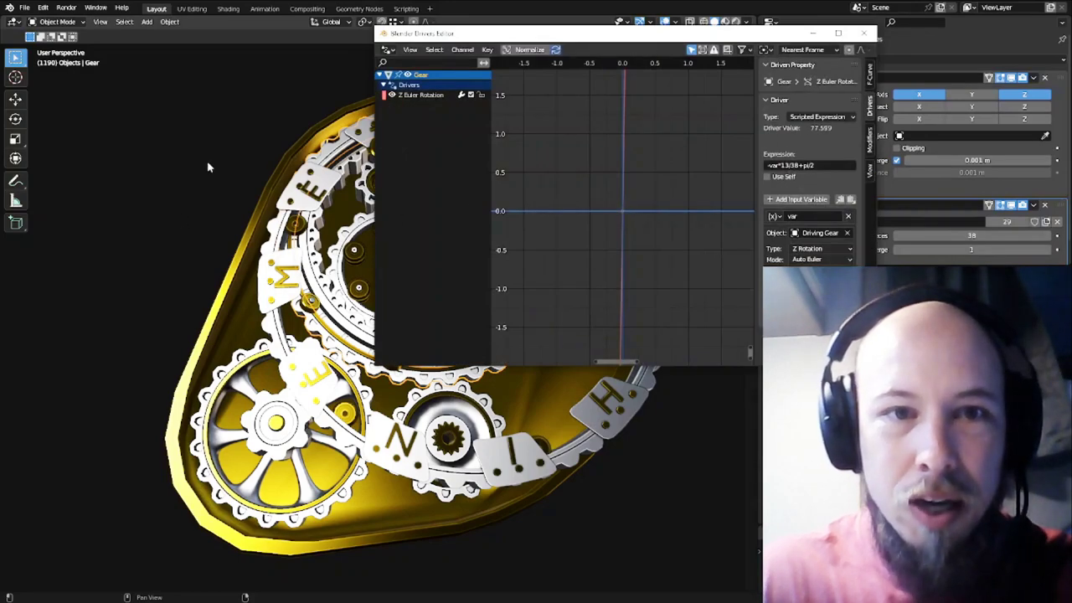
List the drivers of all objects, examine the idler rotation expressions, and close the Drivers Editor
{"action": "key", "text": "a"}
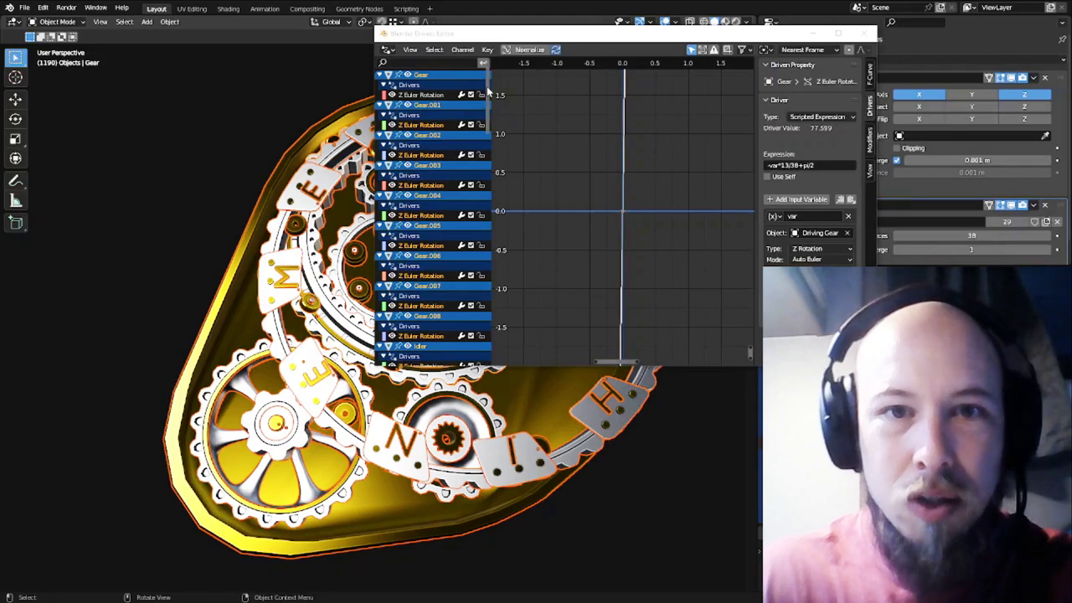
{"action": "left_click_drag", "start_coordinate": [488, 90], "coordinate": [495, 285]}
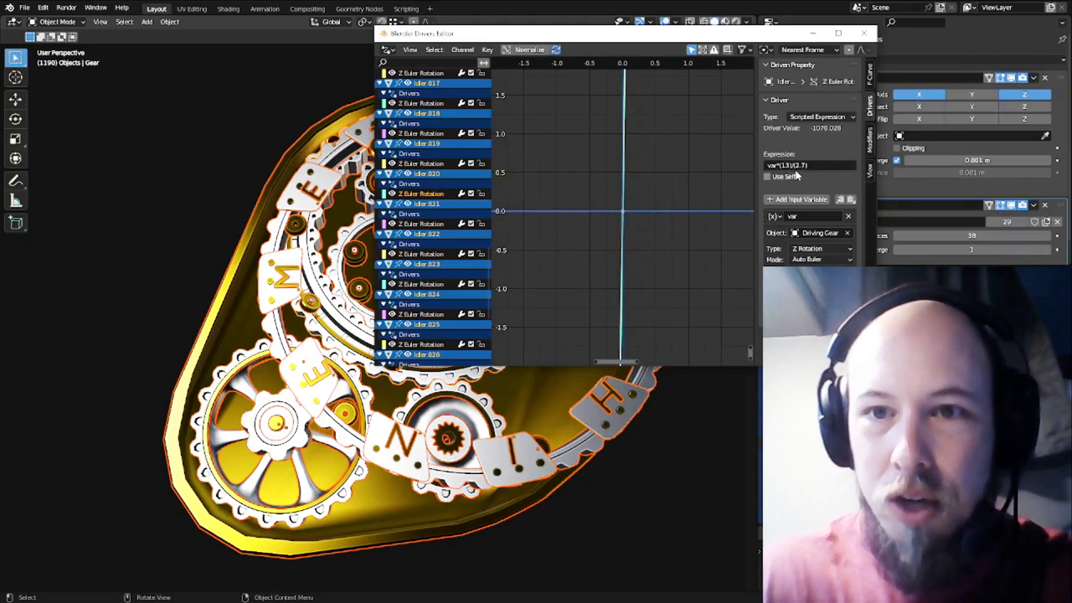
{"action": "left_click", "coordinate": [432, 401]}
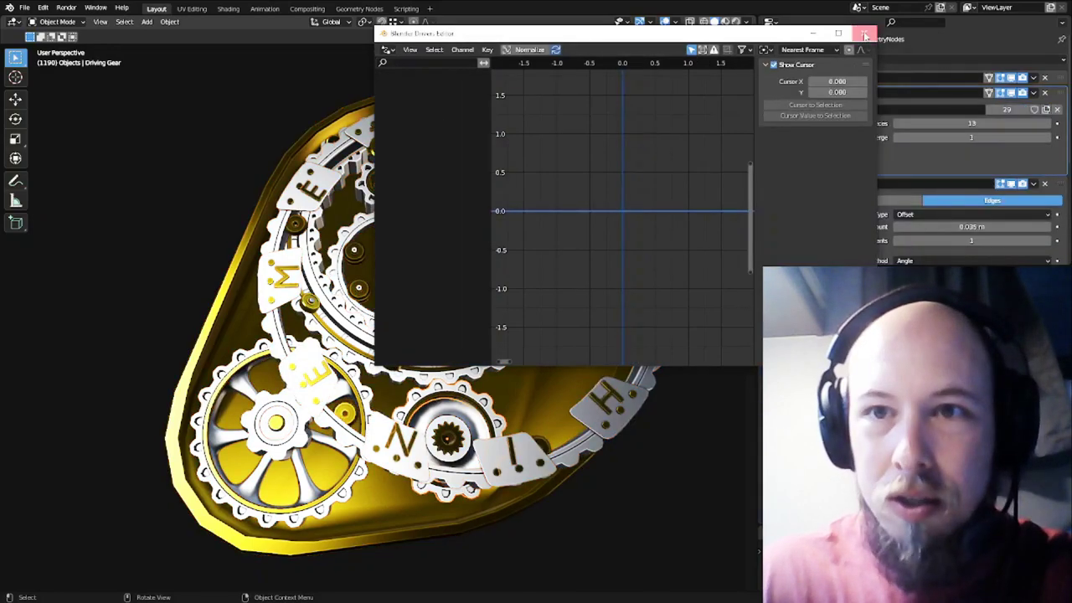
{"action": "left_click", "coordinate": [865, 36]}
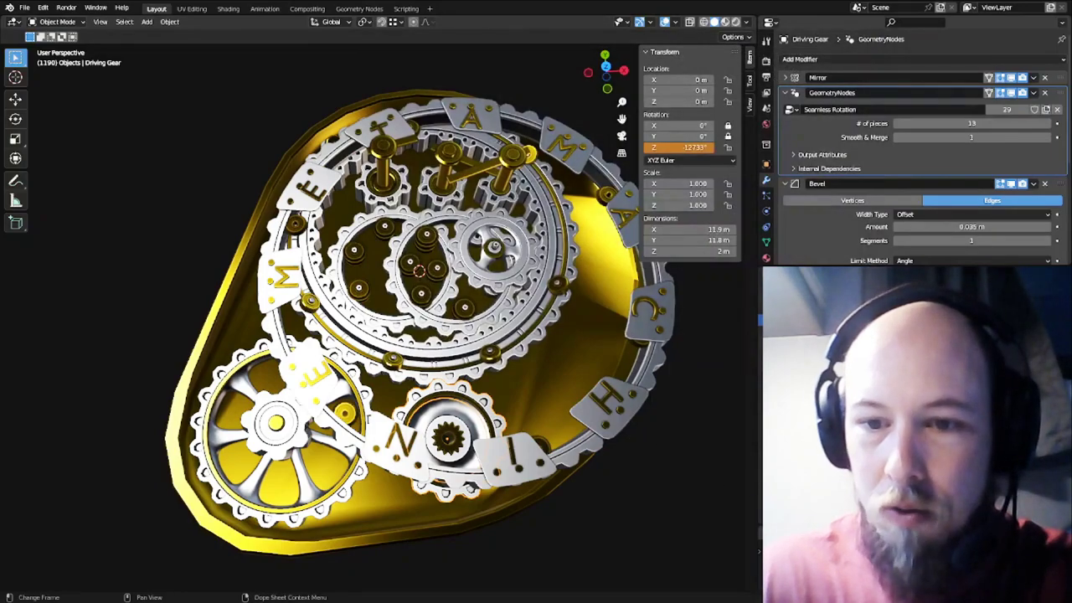
Try another rotation of the driving gear, cancel it, and play the animation to examine the meshing herringbone teeth up close
{"action": "key", "text": "r"}
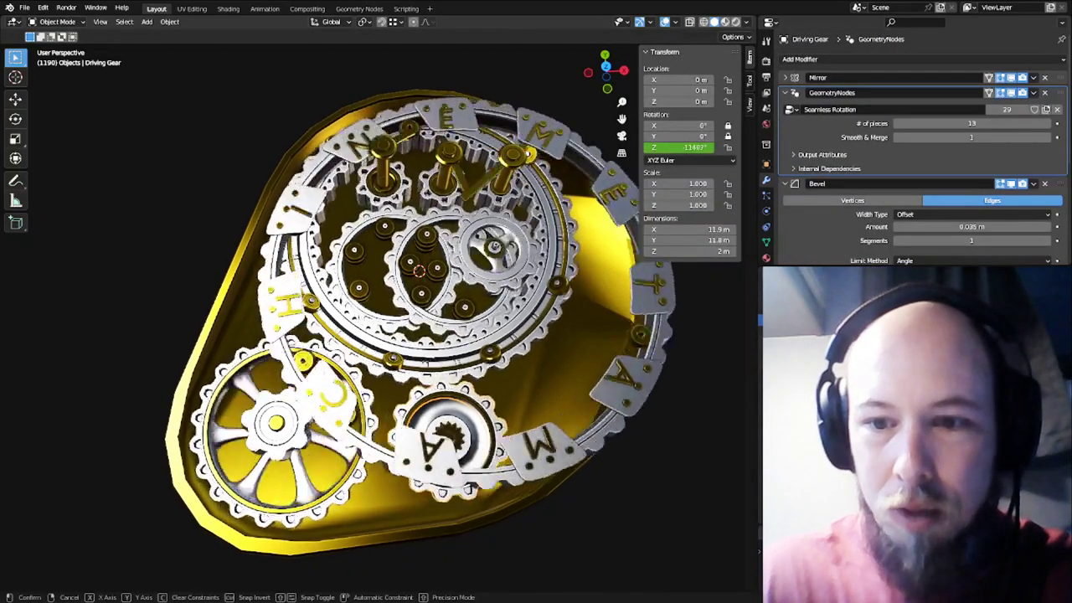
{"action": "right_click", "coordinate": [469, 370]}
{"action": "key", "text": "space"}
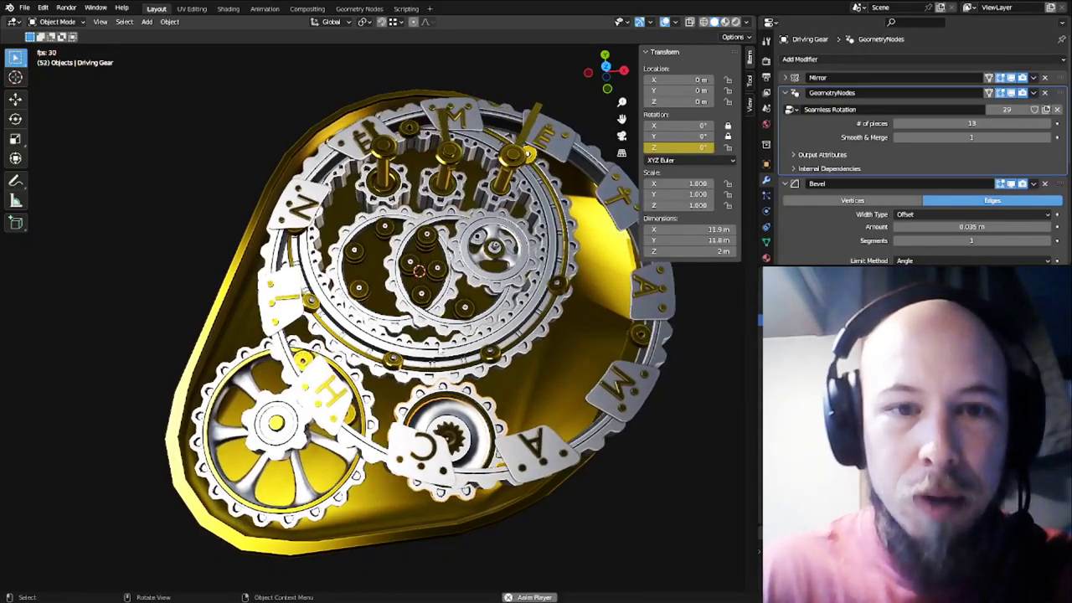
{"action": "middle_click_drag", "start_coordinate": [402, 393], "coordinate": [411, 334]}
{"action": "scroll", "coordinate": [391, 335], "scroll_direction": "up", "scroll_amount": 6}
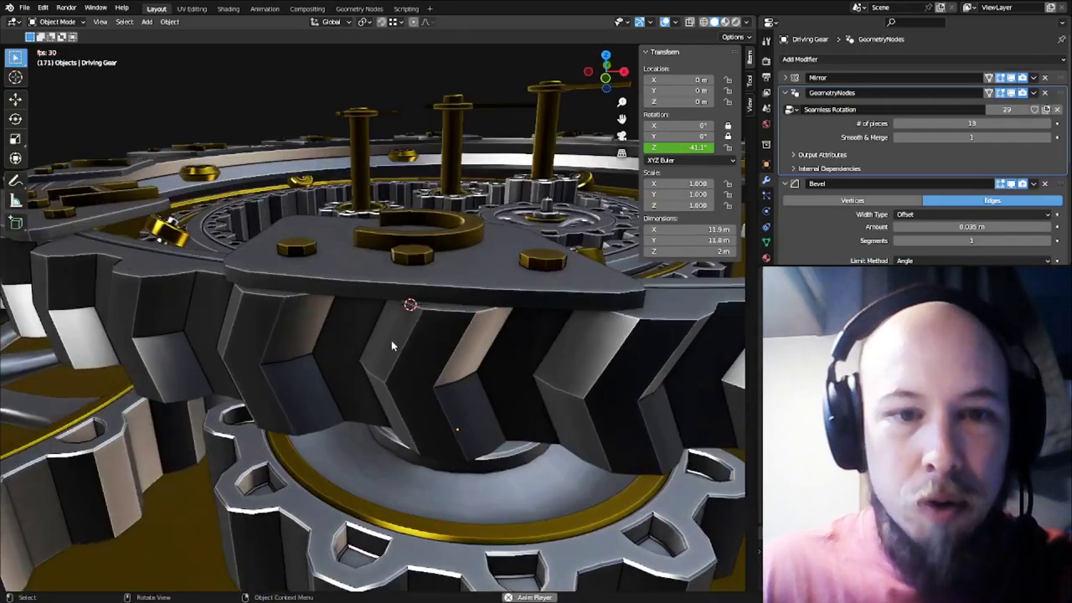
{"action": "scroll", "coordinate": [388, 331], "scroll_direction": "down", "scroll_amount": 2}
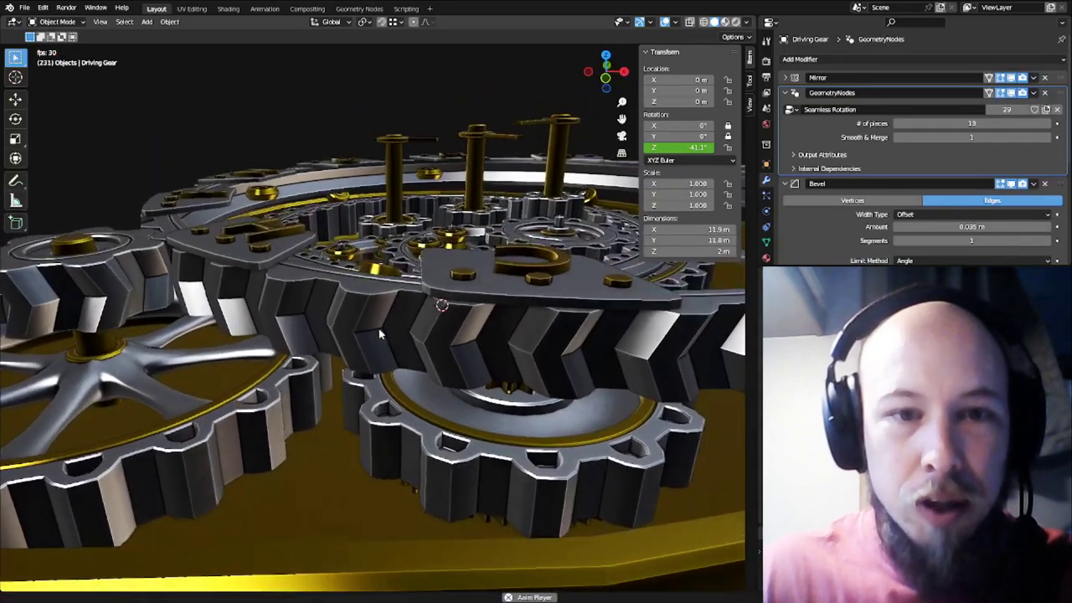
Make a linked duplicate of the large hubless ring gear, moved about -48 m in X, 8.5 m in Y and 12.9 m in Z
{"action": "left_click", "coordinate": [364, 319]}
{"action": "scroll", "coordinate": [369, 325], "scroll_direction": "down", "scroll_amount": 3}
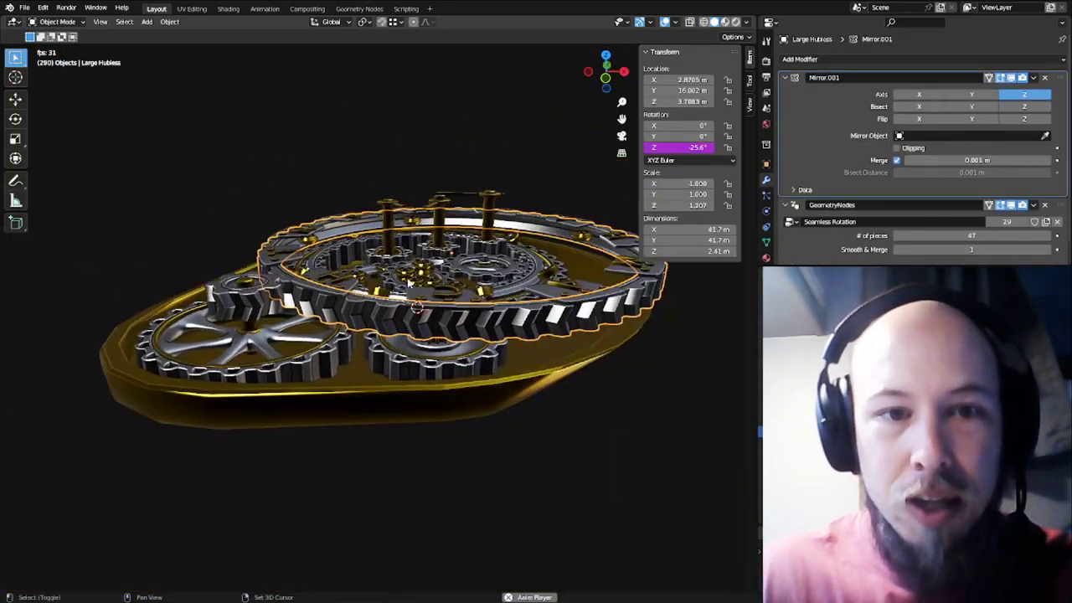
{"action": "middle_click_drag", "start_coordinate": [471, 291], "coordinate": [490, 334]}
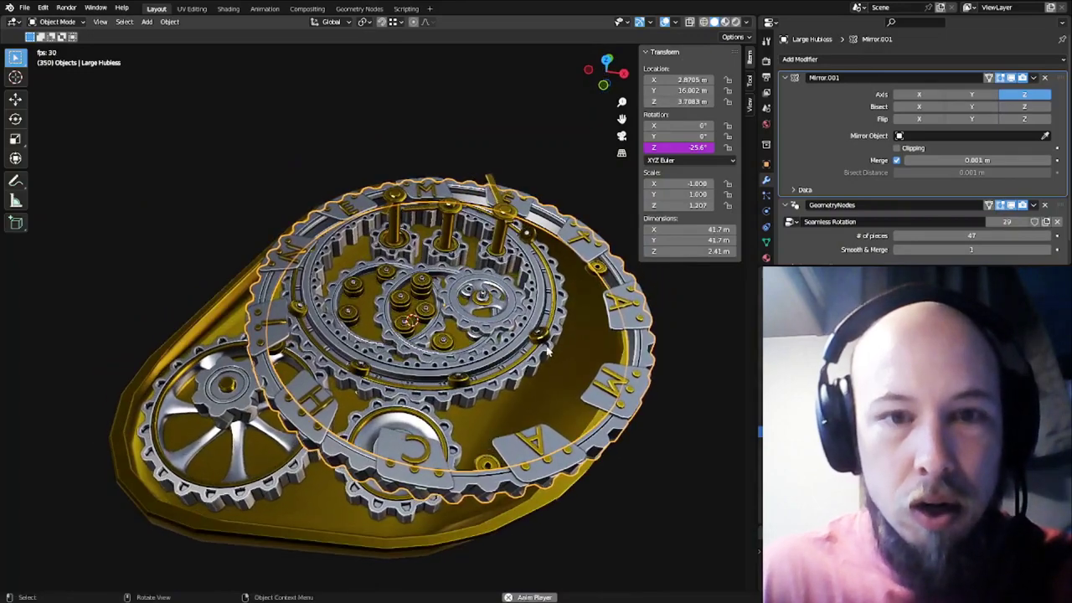
{"action": "scroll", "coordinate": [488, 333], "scroll_direction": "down", "scroll_amount": 3}
{"action": "key", "text": "shift+d"}
{"action": "left_click", "coordinate": [215, 237]}
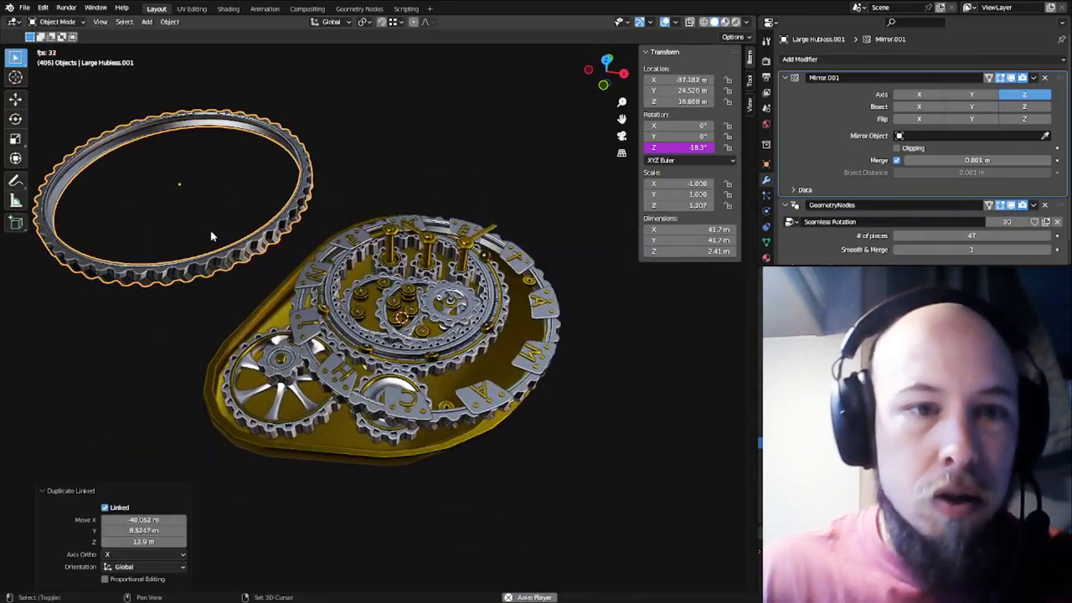
{"action": "middle_click_drag", "start_coordinate": [215, 237], "coordinate": [378, 279], "text": "shift"}
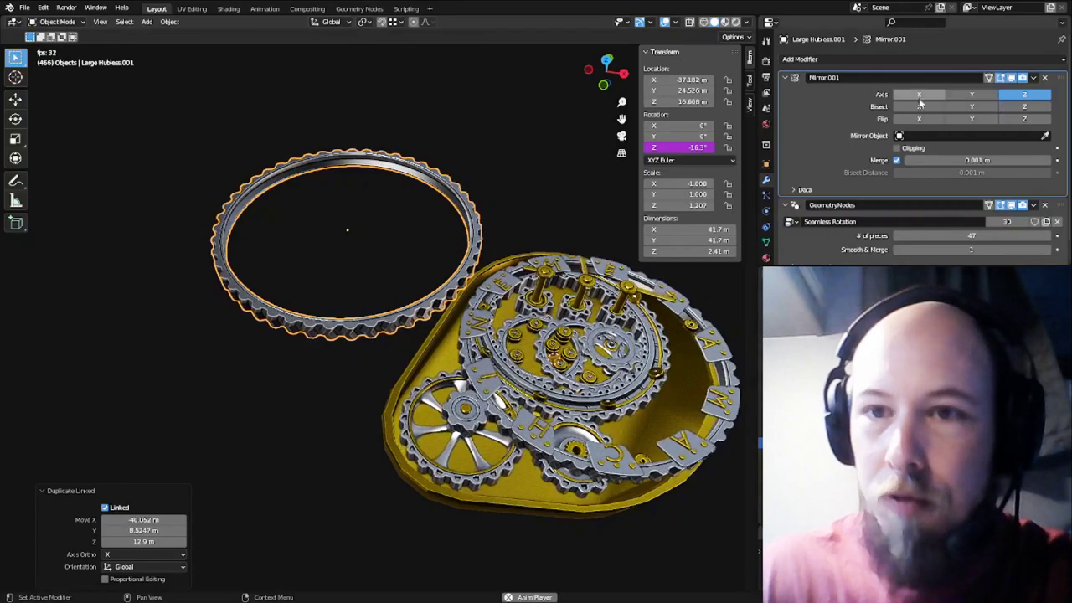
Examine the duplicated ring gear's Mirror modifier and its single-tooth base mesh in Edit Mode
{"action": "left_click", "coordinate": [785, 77]}
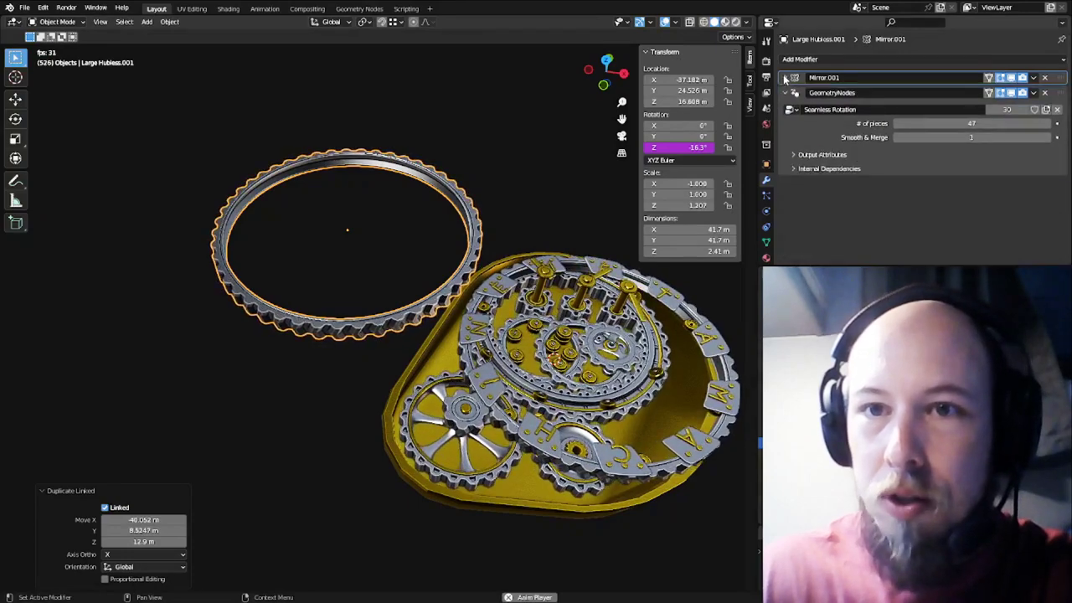
{"action": "left_click", "coordinate": [785, 77]}
{"action": "key", "text": "Tab"}
{"action": "scroll", "coordinate": [344, 228], "scroll_direction": "up", "scroll_amount": 3}
{"action": "scroll", "coordinate": [344, 228], "scroll_direction": "up", "scroll_amount": 2}
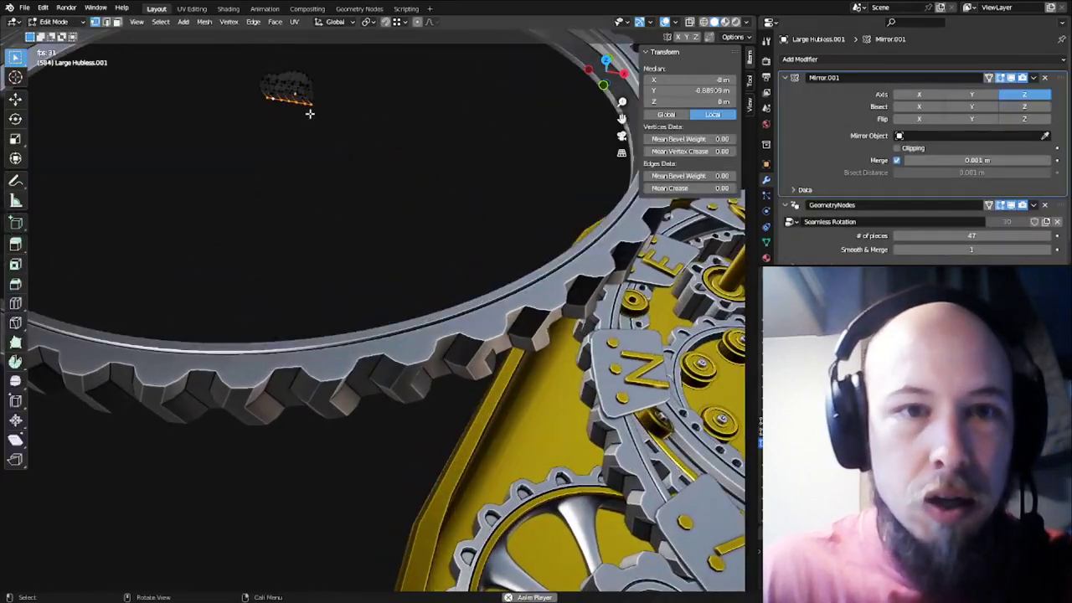
{"action": "key", "text": "a"}
{"action": "key", "text": "KP_Decimal"}
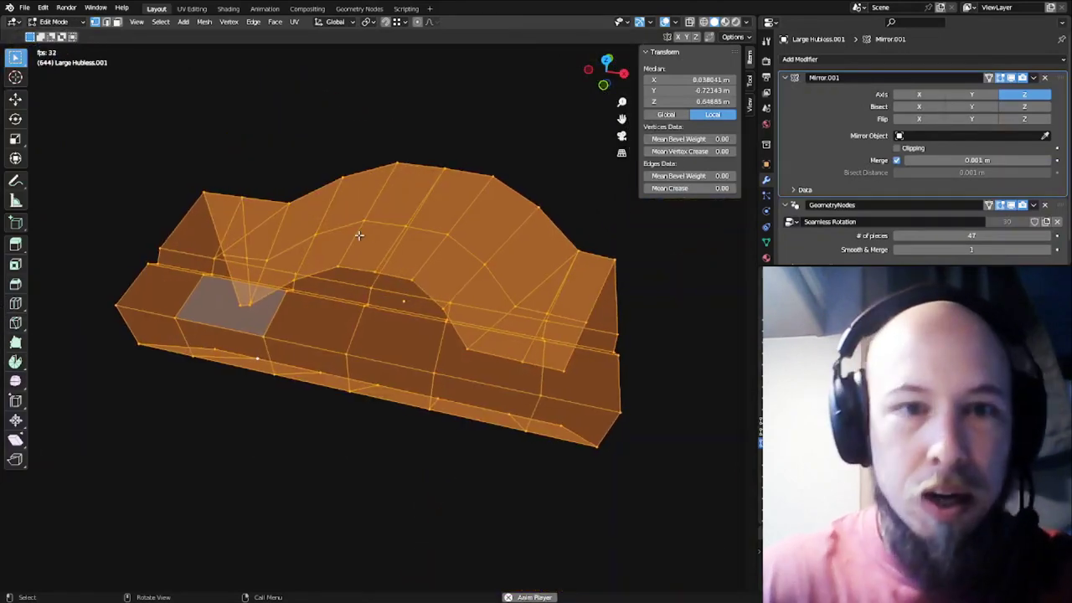
{"action": "middle_click_drag", "start_coordinate": [359, 235], "coordinate": [315, 297]}
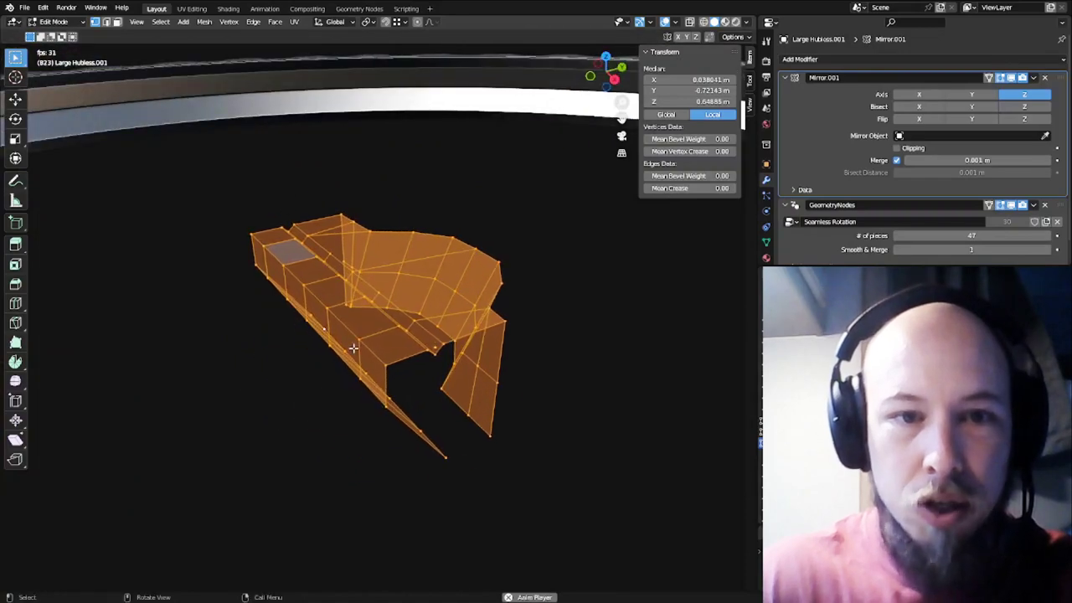
{"action": "scroll", "coordinate": [356, 341], "scroll_direction": "down", "scroll_amount": 12}
{"action": "middle_click_drag", "start_coordinate": [361, 302], "coordinate": [473, 322]}
{"action": "key", "text": "Tab"}
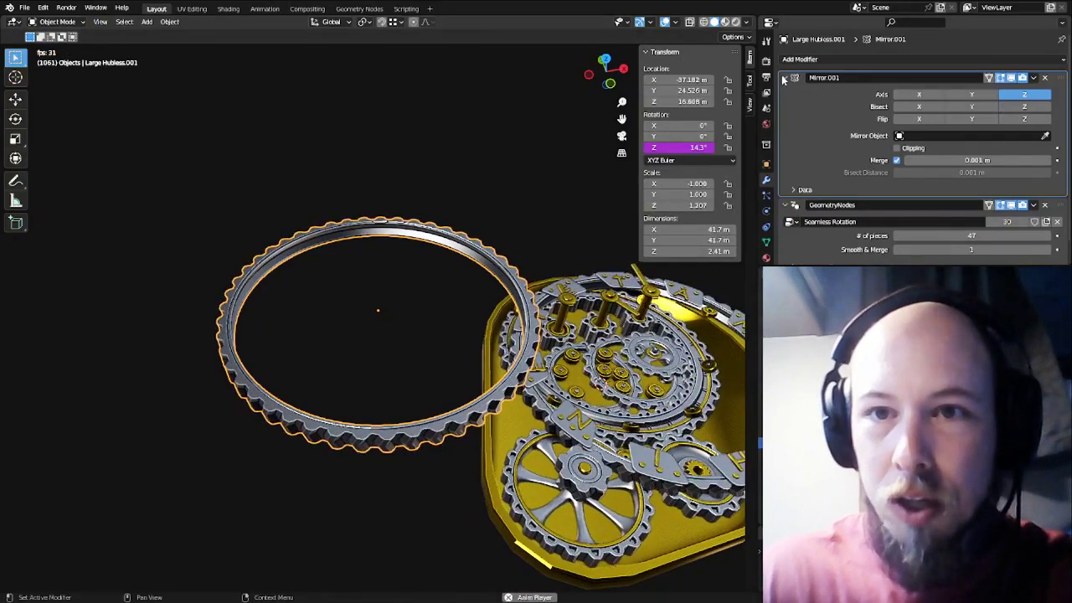
Reduce the duplicated gear's number of pieces in the Seamless Rotation modifier to 8 and further to 5
{"action": "left_click", "coordinate": [784, 78]}
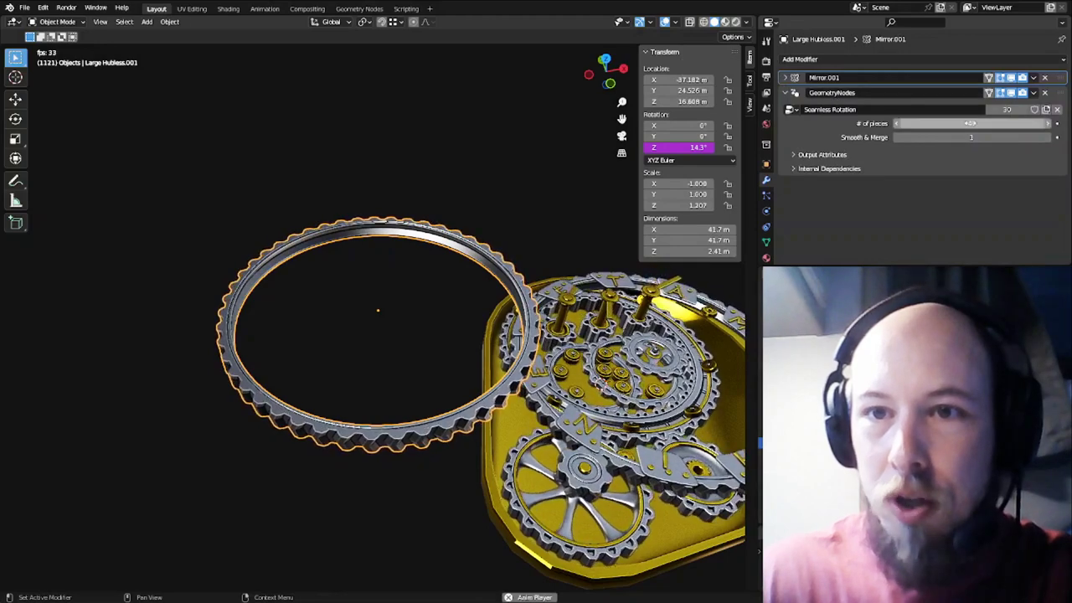
{"action": "left_click_drag", "start_coordinate": [970, 123], "coordinate": [935, 124]}
{"action": "scroll", "coordinate": [340, 339], "scroll_direction": "up", "scroll_amount": 6}
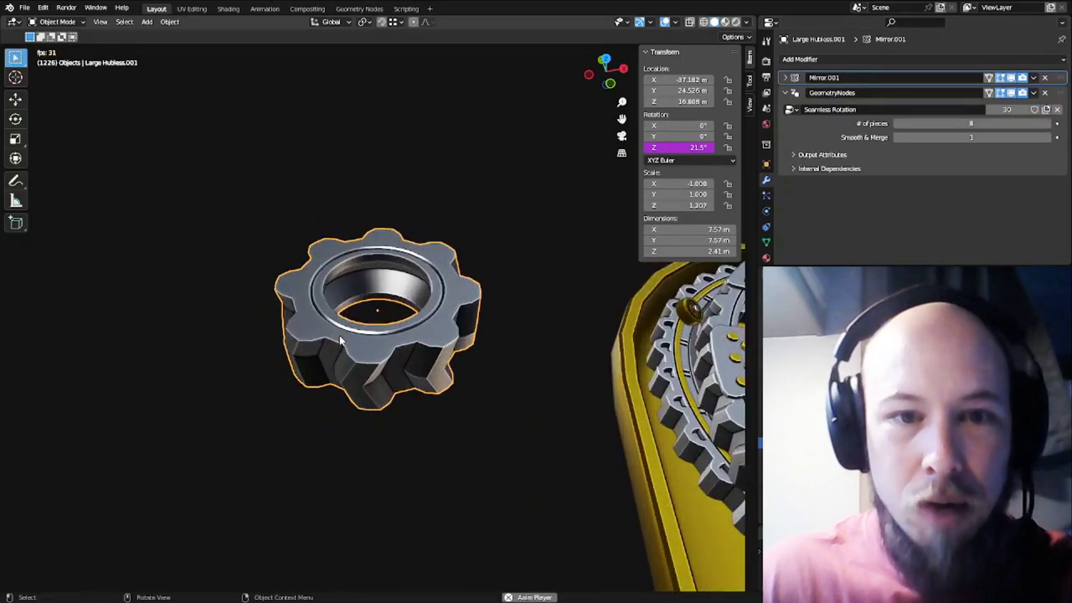
{"action": "middle_click_drag", "start_coordinate": [417, 338], "coordinate": [349, 319]}
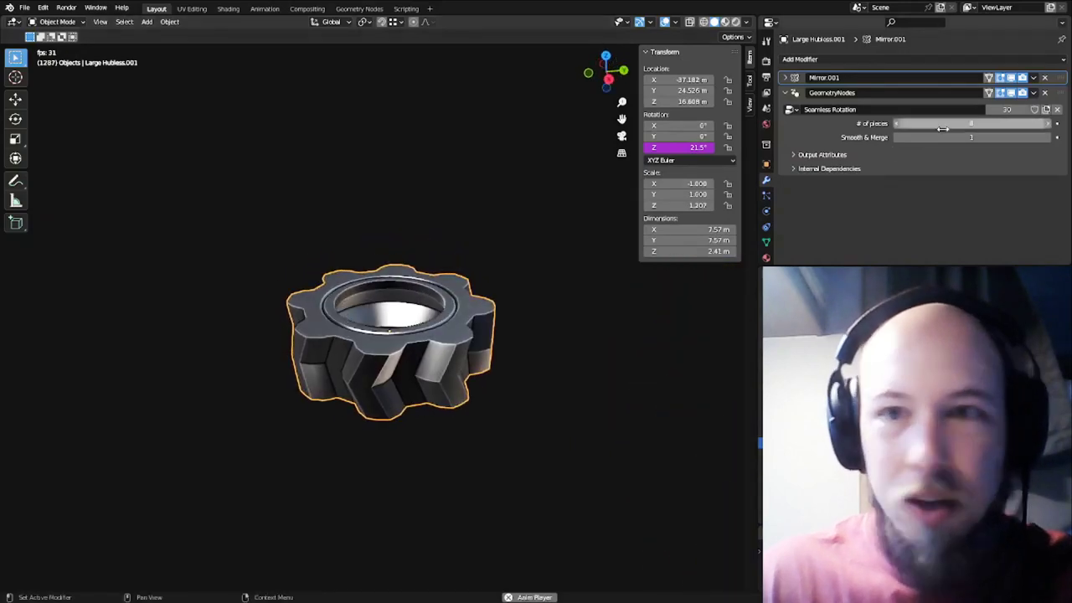
{"action": "middle_click_drag", "start_coordinate": [447, 321], "coordinate": [427, 347]}
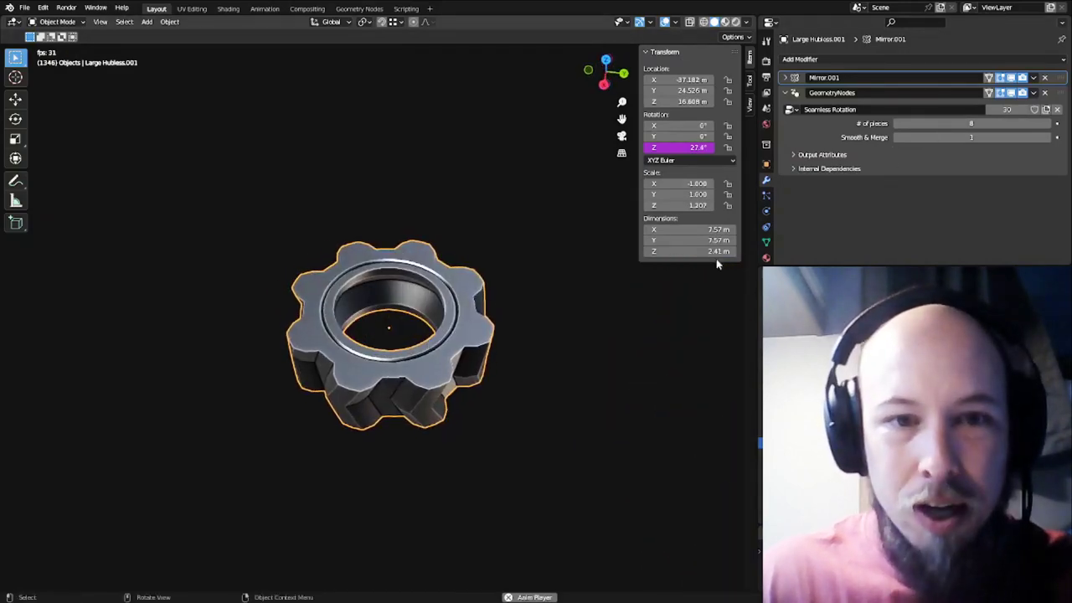
{"action": "left_click", "coordinate": [897, 124]}
{"action": "left_click", "coordinate": [897, 123]}
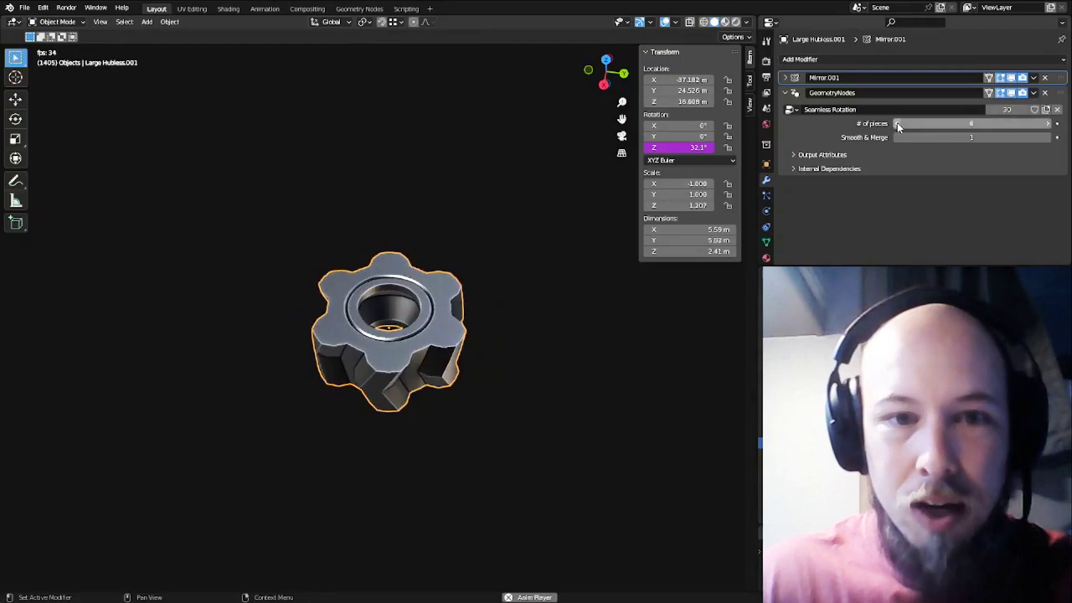
{"action": "left_click", "coordinate": [898, 124]}
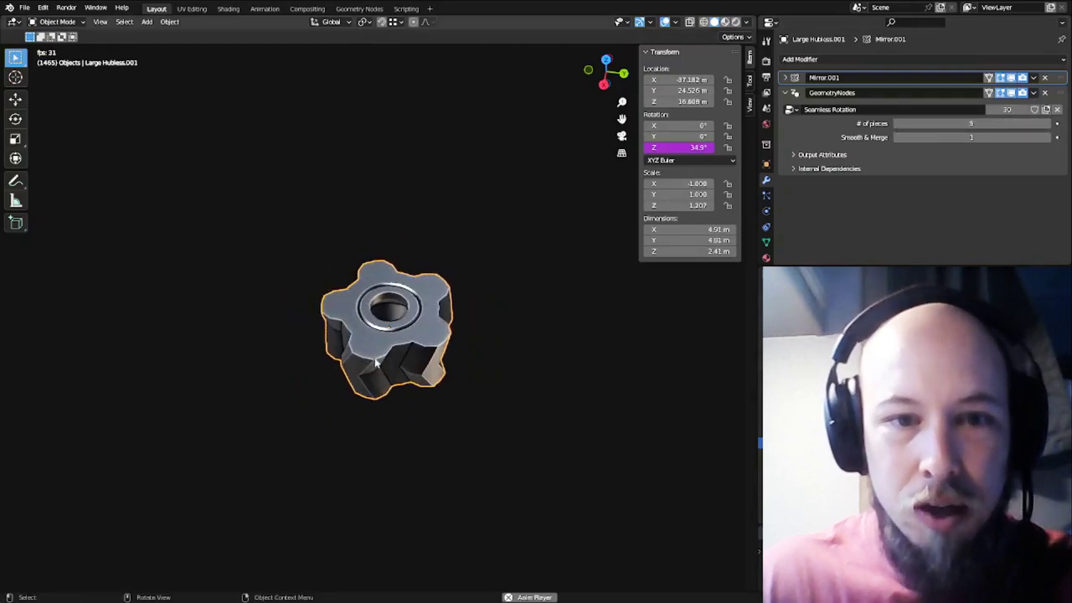
Raise the duplicated ring gear's number of pieces in the Seamless Rotation modifier to 15
{"action": "left_click", "coordinate": [1048, 123]}
{"action": "left_click", "coordinate": [1048, 123]}
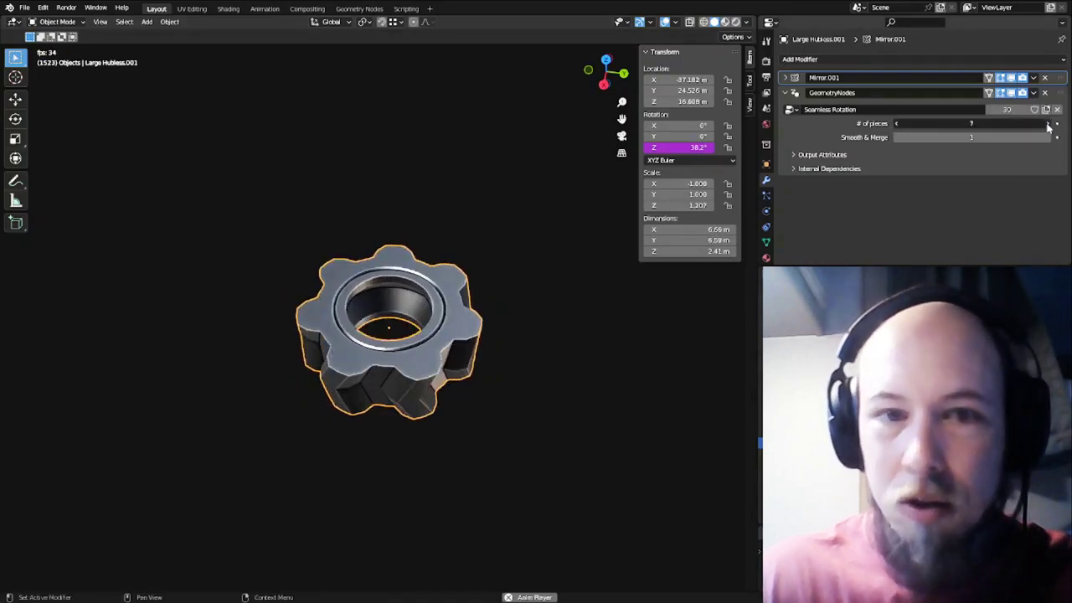
{"action": "left_click", "coordinate": [1048, 123]}
{"action": "left_click", "coordinate": [1048, 123]}
{"action": "left_click", "coordinate": [1048, 124]}
{"action": "left_click", "coordinate": [1048, 123]}
{"action": "left_click", "coordinate": [1048, 123]}
{"action": "left_click", "coordinate": [1048, 123]}
Hide the gold casing that covers the underside of the gear mechanism
{"action": "scroll", "coordinate": [358, 371], "scroll_direction": "down", "scroll_amount": 5}
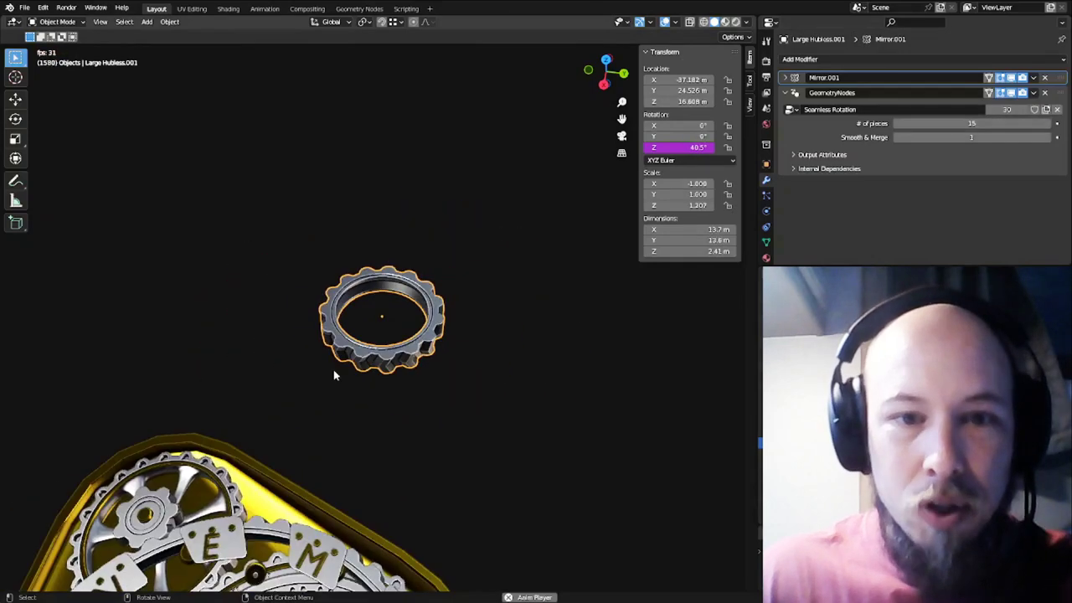
{"action": "middle_click_drag", "start_coordinate": [335, 371], "coordinate": [461, 239]}
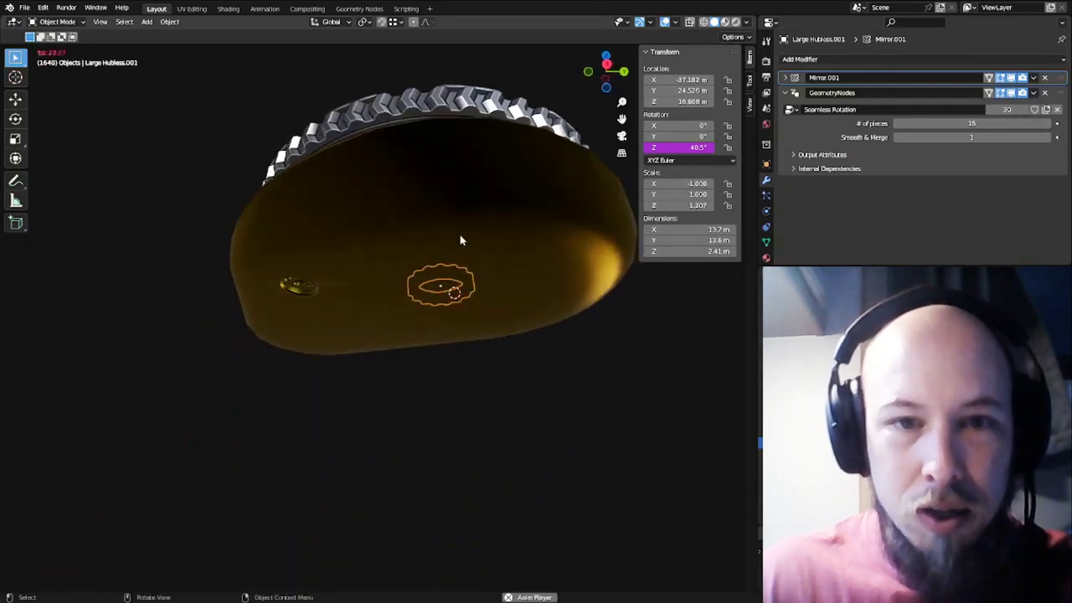
{"action": "left_click", "coordinate": [394, 227]}
{"action": "key", "text": "h"}
Examine the small gold pinion's single-tooth base mesh in Edit Mode and its Trim X end faces and Seamless Rotation modifiers
{"action": "left_click", "coordinate": [303, 285]}
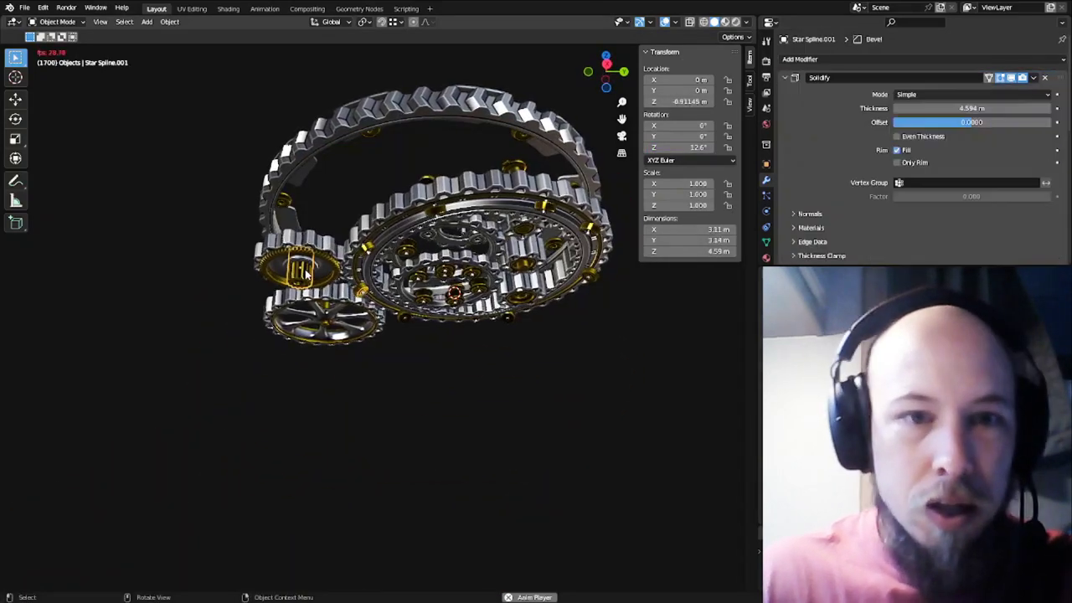
{"action": "key", "text": "KP_Decimal"}
{"action": "middle_click_drag", "start_coordinate": [364, 332], "coordinate": [369, 390]}
{"action": "scroll", "coordinate": [424, 291], "scroll_direction": "down", "scroll_amount": 4}
{"action": "key", "text": "Tab"}
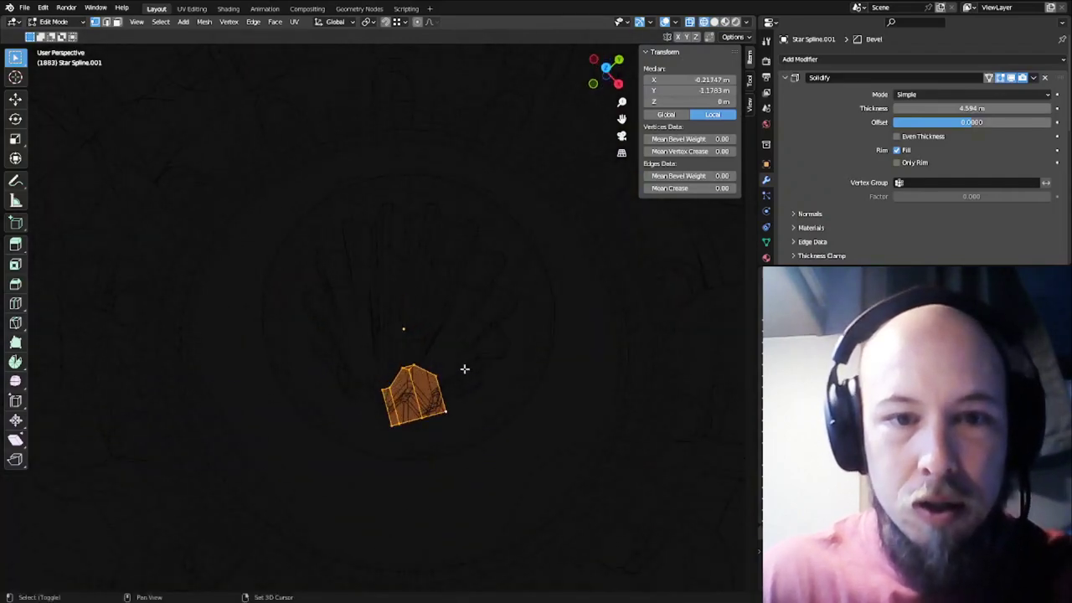
{"action": "key", "text": "shift+z"}
{"action": "middle_click_drag", "start_coordinate": [435, 381], "coordinate": [474, 189]}
{"action": "key", "text": "Tab"}
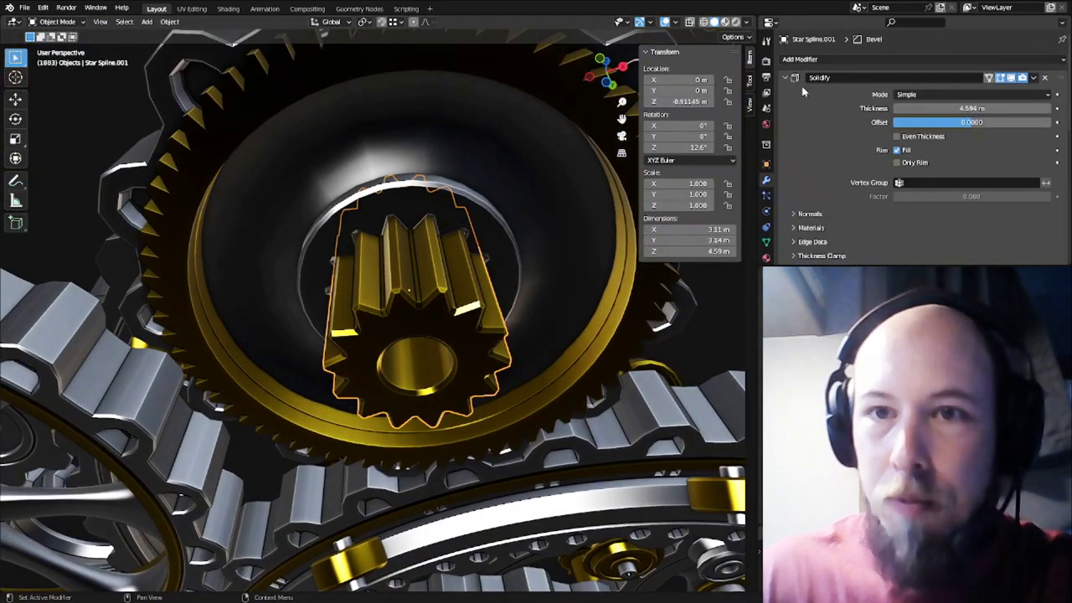
{"action": "left_click", "coordinate": [788, 78]}
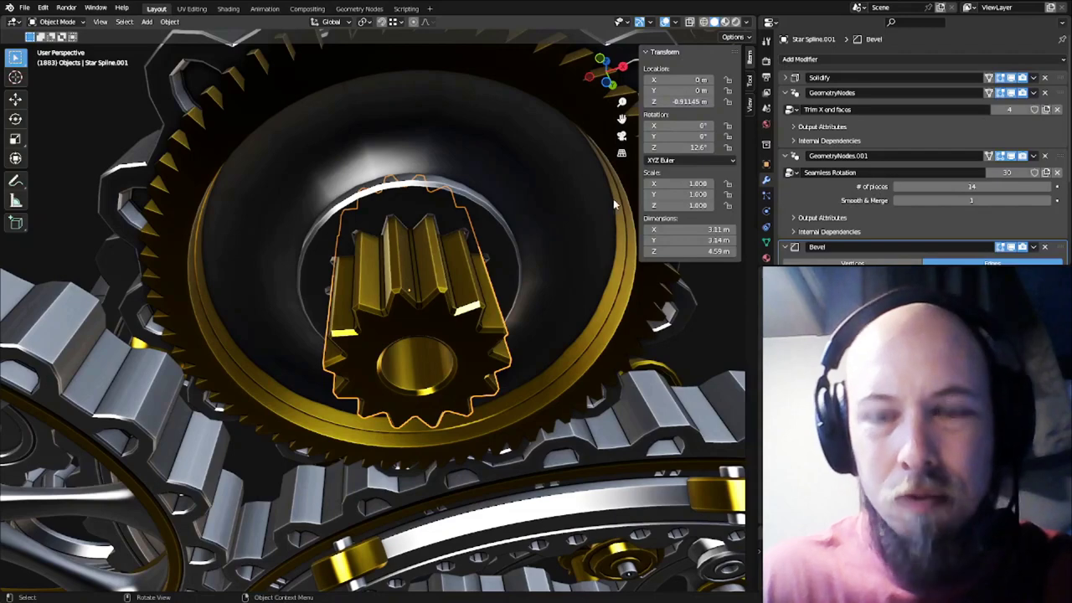
{"action": "left_click", "coordinate": [816, 186]}
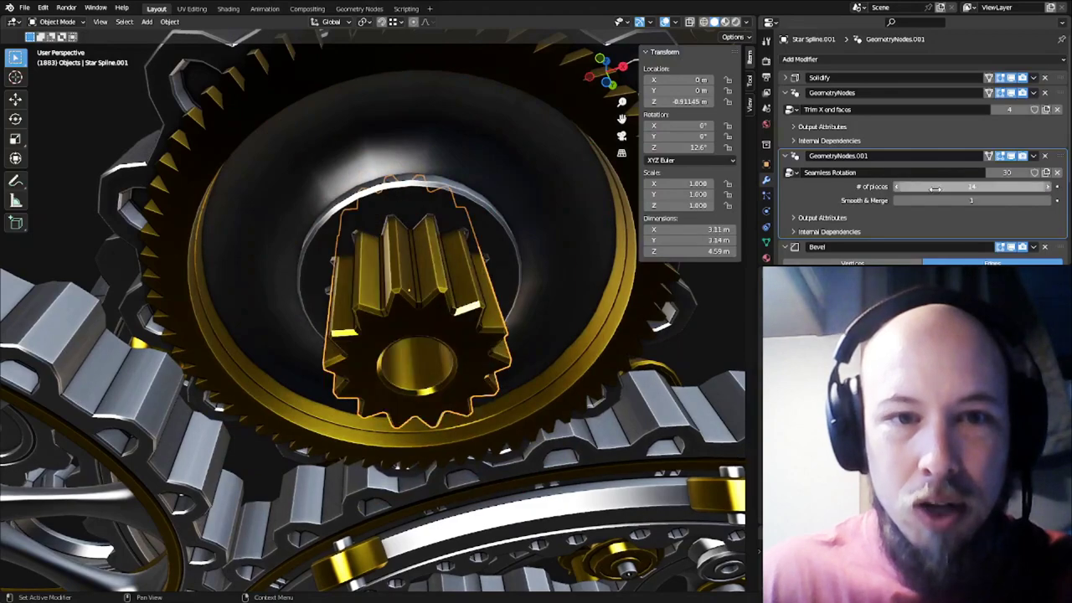
Examine the base segments of the pinion and the surrounding hub ring in Edit Mode, individually and together
{"action": "left_click", "coordinate": [409, 210]}
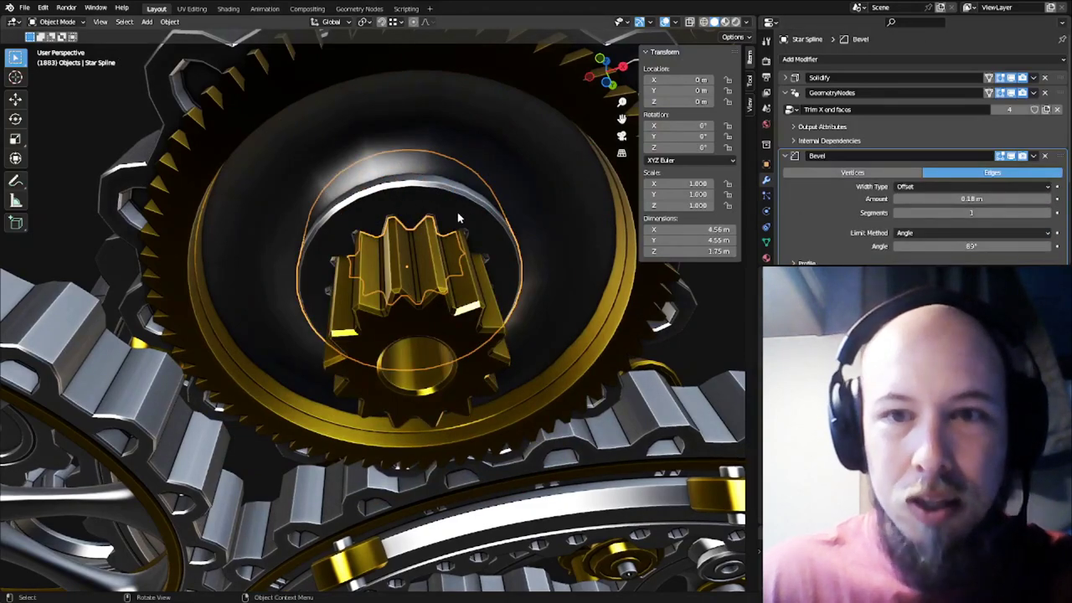
{"action": "key", "text": "Tab"}
{"action": "key", "text": "Tab"}
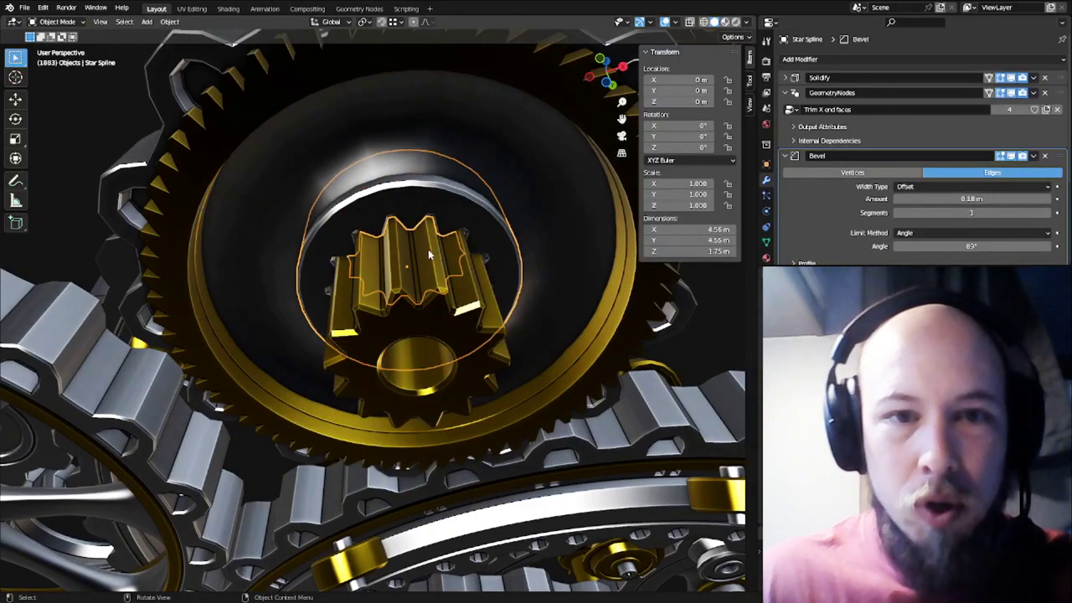
{"action": "left_click", "coordinate": [434, 279]}
{"action": "key", "text": "Tab"}
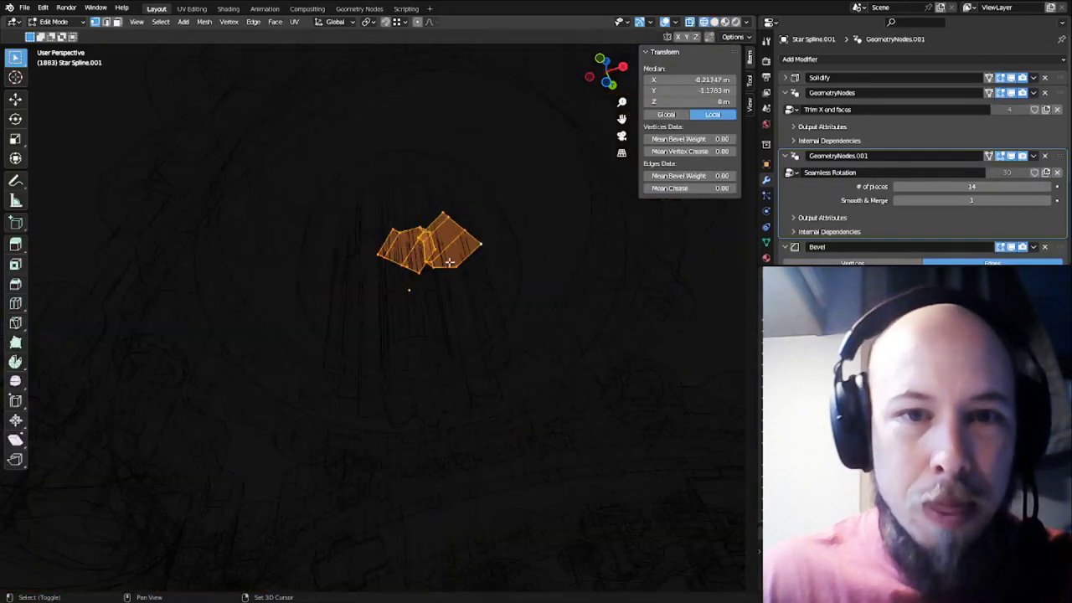
{"action": "middle_click_drag", "start_coordinate": [484, 245], "coordinate": [453, 410]}
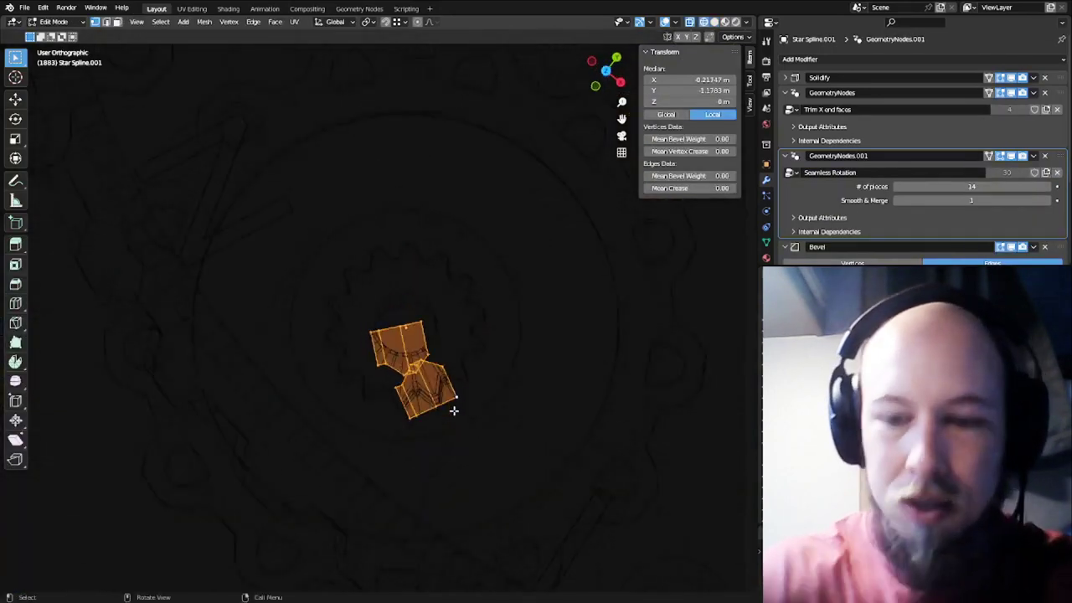
{"action": "key", "text": "Tab"}
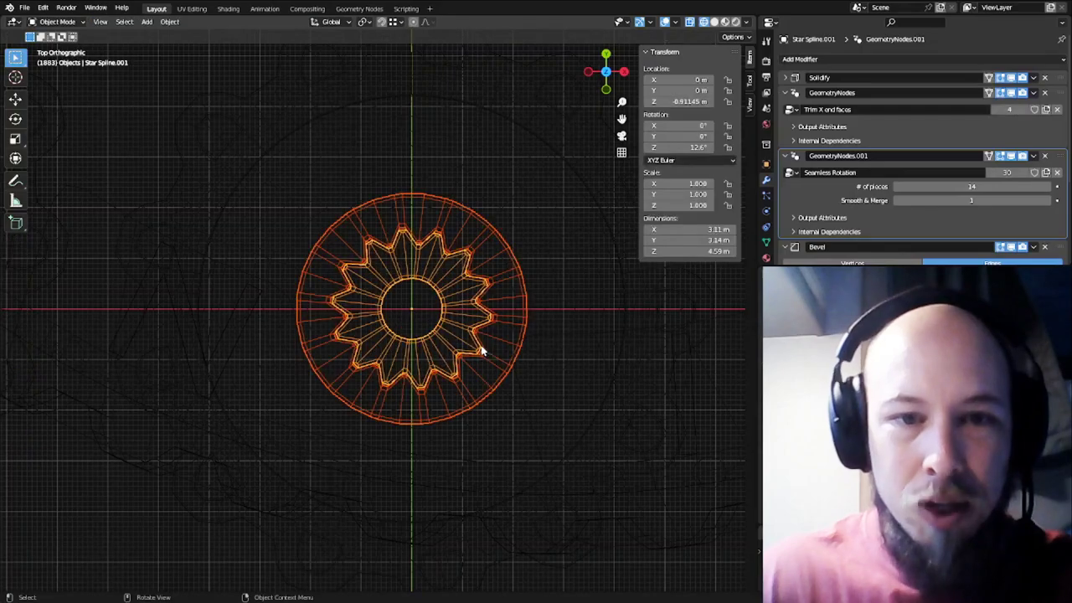
{"action": "key", "text": "shift+z"}
{"action": "middle_click_drag", "start_coordinate": [455, 438], "coordinate": [436, 243]}
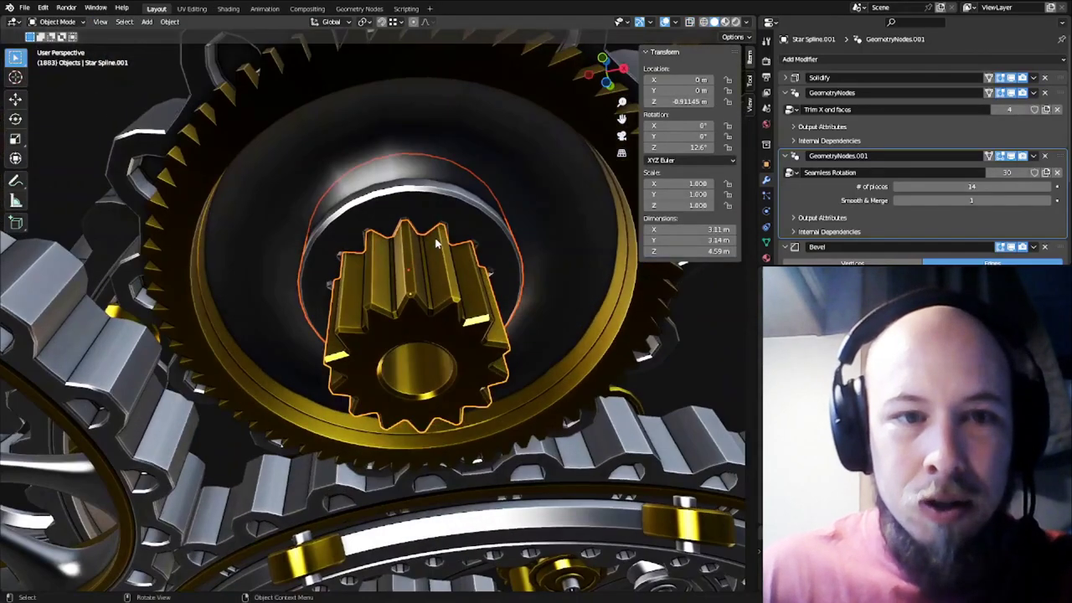
Examine the fine-toothed gold ring around the hub and its single-tooth base mesh in Edit Mode
{"action": "left_click", "coordinate": [230, 120]}
{"action": "scroll", "coordinate": [220, 114], "scroll_direction": "down", "scroll_amount": 2}
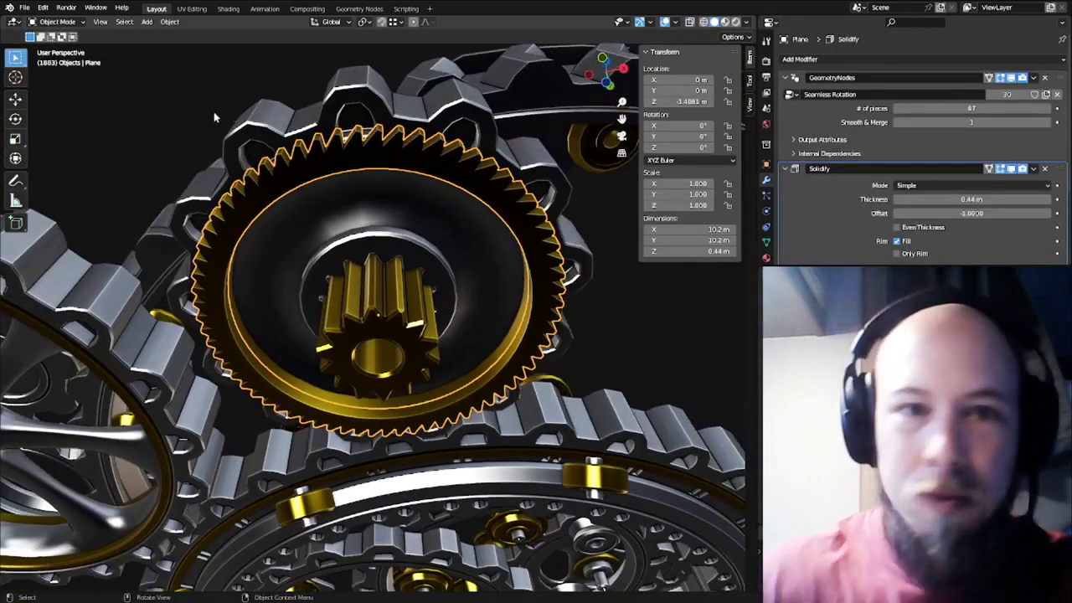
{"action": "middle_click_drag", "start_coordinate": [382, 207], "coordinate": [409, 227]}
{"action": "key", "text": "Tab"}
{"action": "key", "text": "shift+z"}
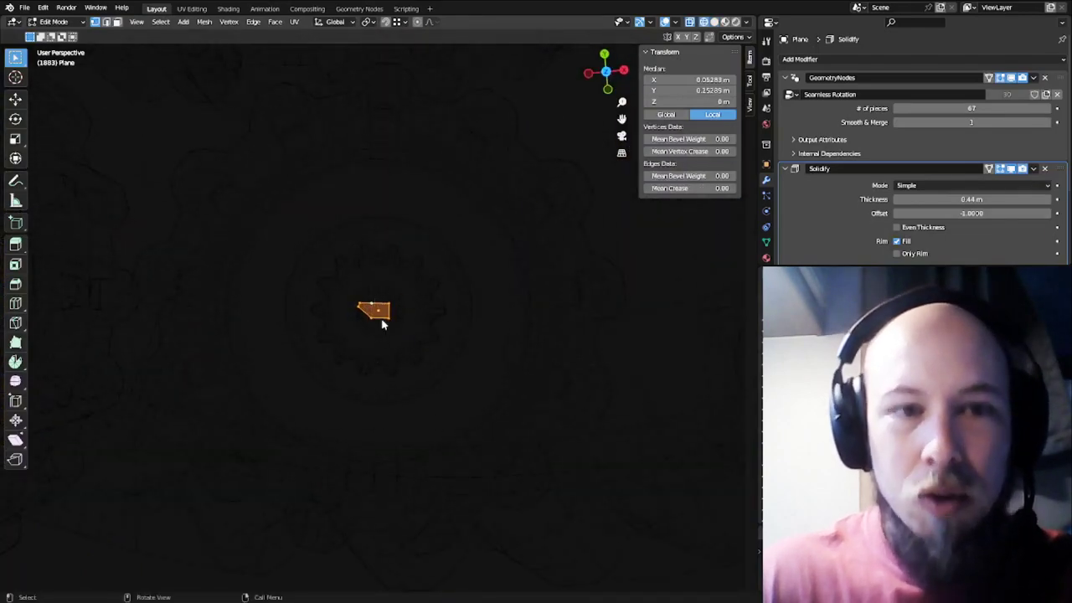
{"action": "key", "text": "Tab"}
{"action": "mouse_move", "coordinate": [382, 325]}
{"action": "middle_mouse_down"}
{"action": "mouse_move", "coordinate": [419, 299]}
{"action": "mouse_move", "coordinate": [430, 204]}
{"action": "mouse_move", "coordinate": [294, 144]}
{"action": "middle_mouse_up"}
{"action": "key", "text": "shift+z"}
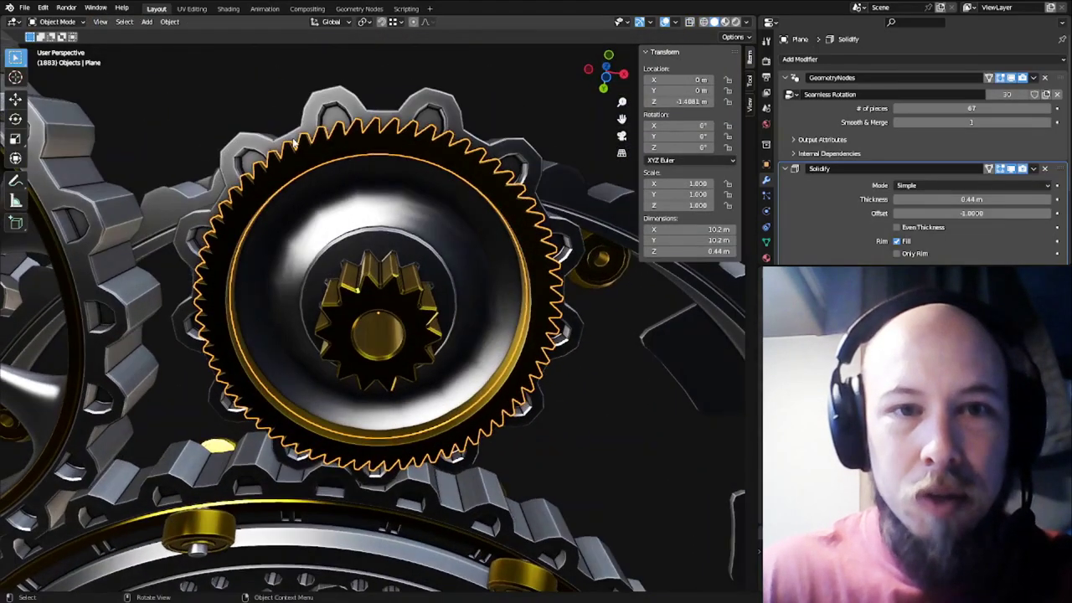
Examine the lettered side of the mechanism and inspect the modifiers of the inner gears
{"action": "middle_click_drag", "start_coordinate": [434, 203], "coordinate": [341, 390]}
{"action": "scroll", "coordinate": [439, 366], "scroll_direction": "down", "scroll_amount": 3}
{"action": "middle_click_drag", "start_coordinate": [439, 366], "coordinate": [420, 401]}
{"action": "middle_click_drag", "start_coordinate": [481, 238], "coordinate": [444, 327], "text": "shift"}
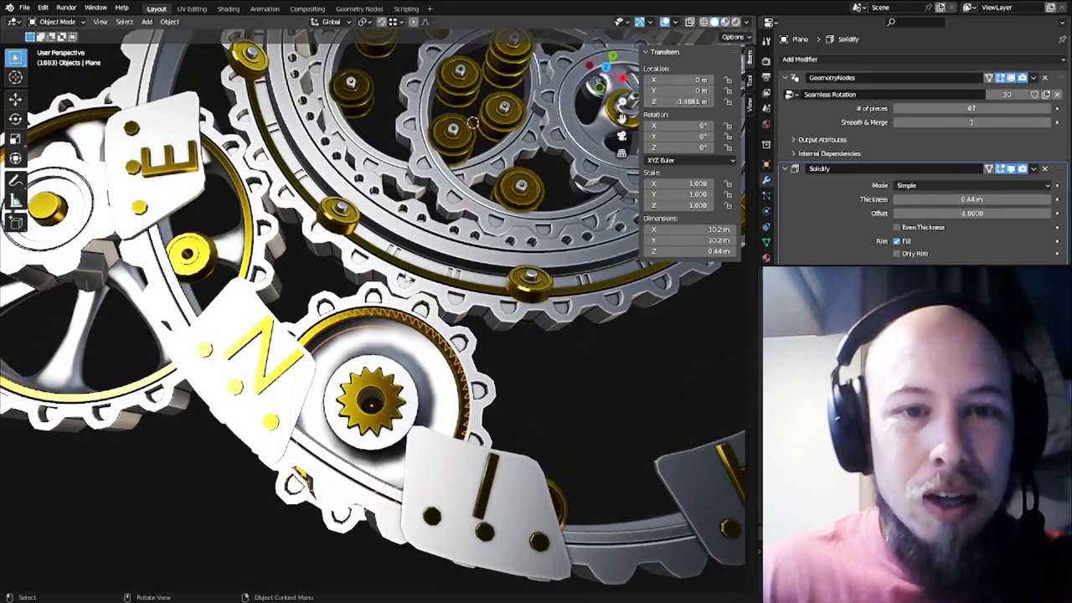
{"action": "left_click", "coordinate": [445, 223]}
{"action": "middle_click_drag", "start_coordinate": [445, 223], "coordinate": [374, 309], "text": "shift"}
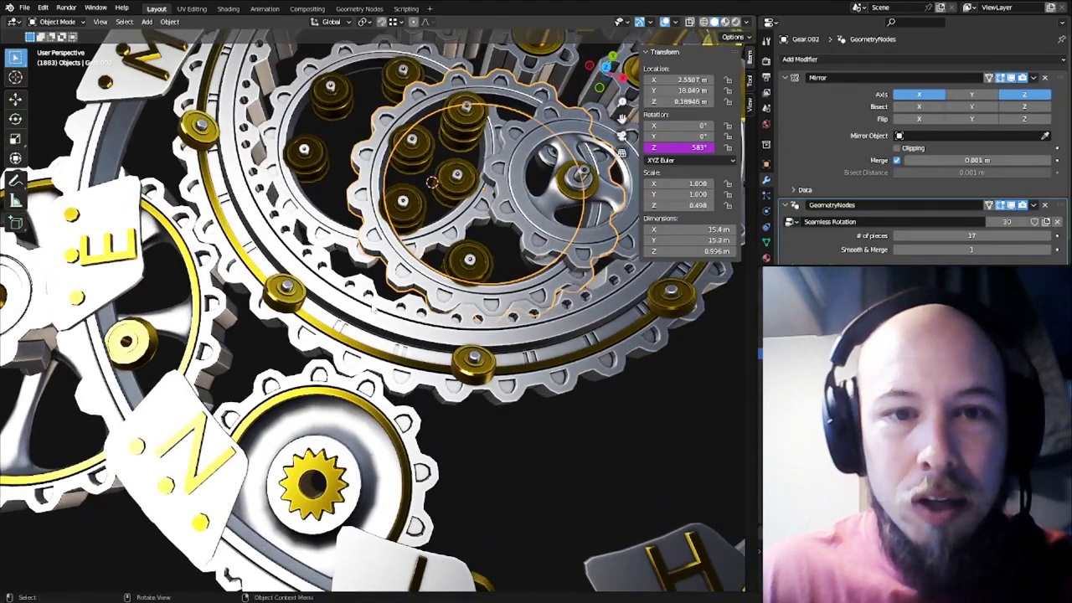
{"action": "left_click", "coordinate": [374, 307]}
{"action": "middle_click_drag", "start_coordinate": [410, 251], "coordinate": [391, 346], "text": "shift"}
Select the large outer ring gear together with every object linked to the same object data
{"action": "left_click", "coordinate": [353, 254]}
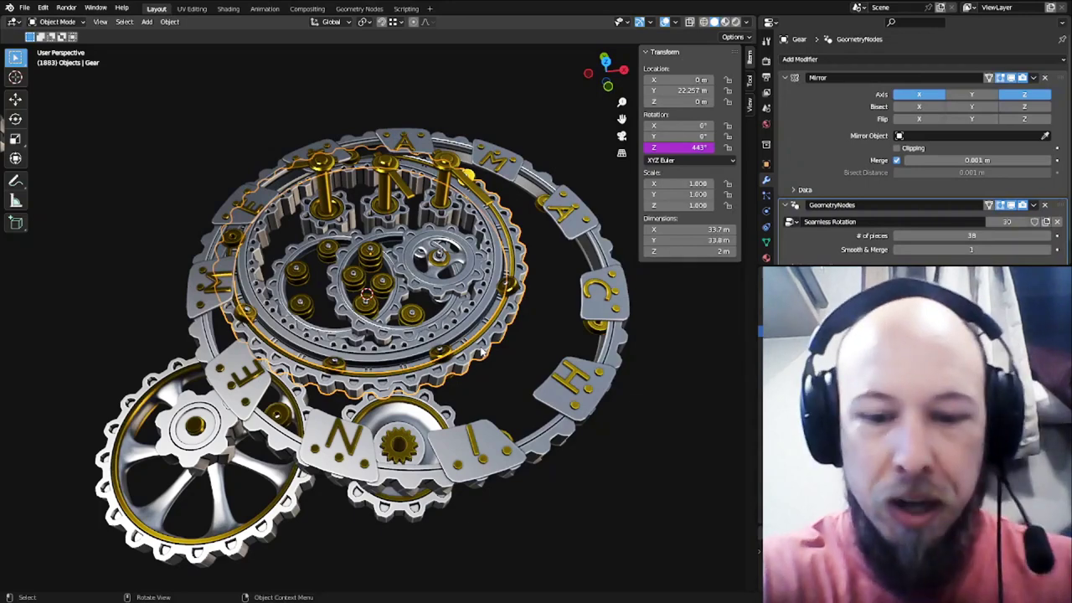
{"action": "key", "text": "shift+l"}
{"action": "left_click", "coordinate": [483, 348]}
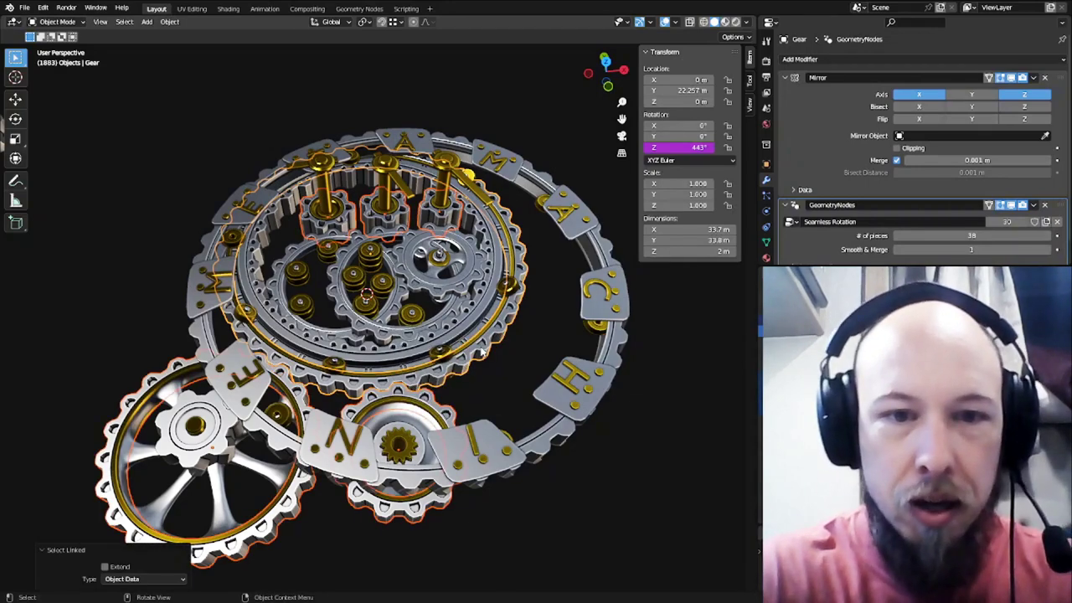
Examine the shared tooth segment of the linked gears up close in Edit Mode
{"action": "key", "text": "shift+z"}
{"action": "middle_click_drag", "start_coordinate": [408, 330], "coordinate": [412, 318]}
{"action": "key", "text": "Tab"}
{"action": "middle_click_drag", "start_coordinate": [419, 240], "coordinate": [466, 271]}
{"action": "key", "text": "KP_Decimal"}
{"action": "scroll", "coordinate": [388, 274], "scroll_direction": "down", "scroll_amount": 5}
{"action": "middle_click_drag", "start_coordinate": [371, 343], "coordinate": [412, 339]}
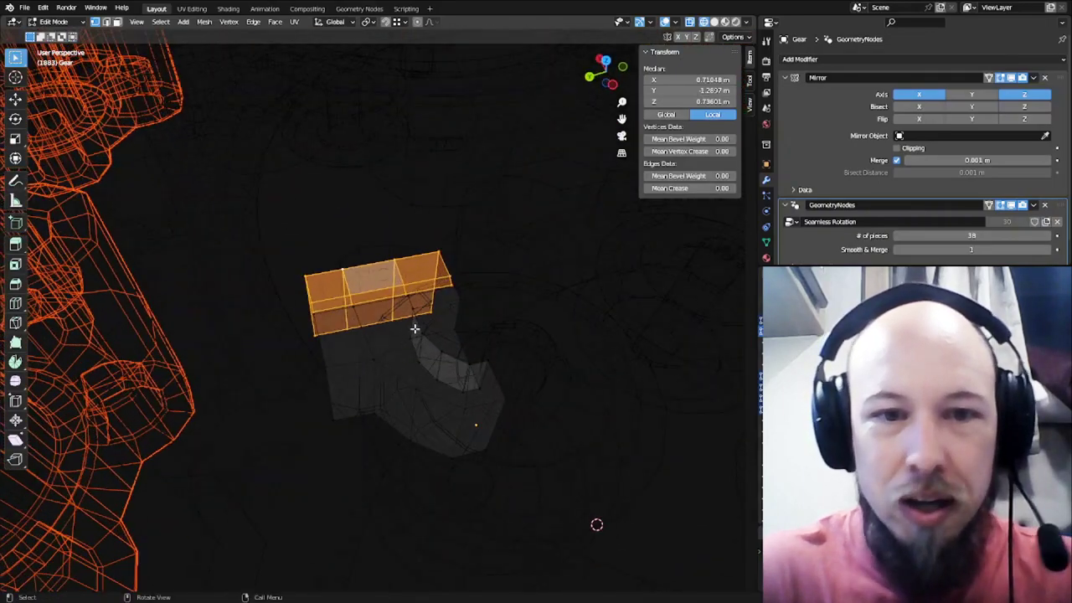
{"action": "key", "text": "shift+z"}
{"action": "key", "text": "Tab"}
Examine the whole mechanism from the top and inspect where the driving gear meshes with the large ring gear
{"action": "scroll", "coordinate": [435, 302], "scroll_direction": "down", "scroll_amount": 10}
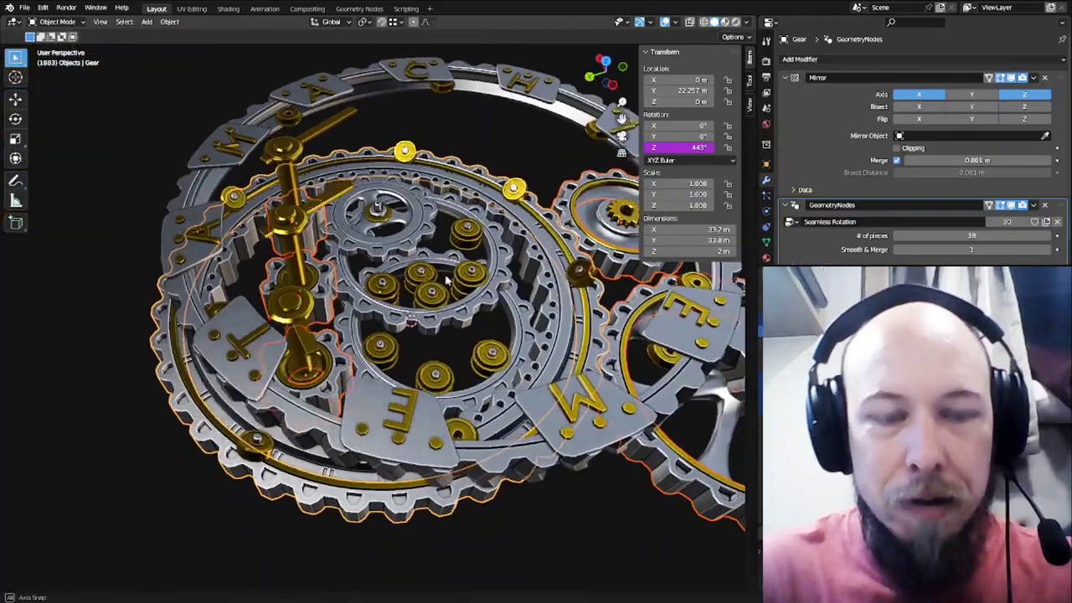
{"action": "middle_click_drag", "start_coordinate": [447, 282], "coordinate": [411, 310]}
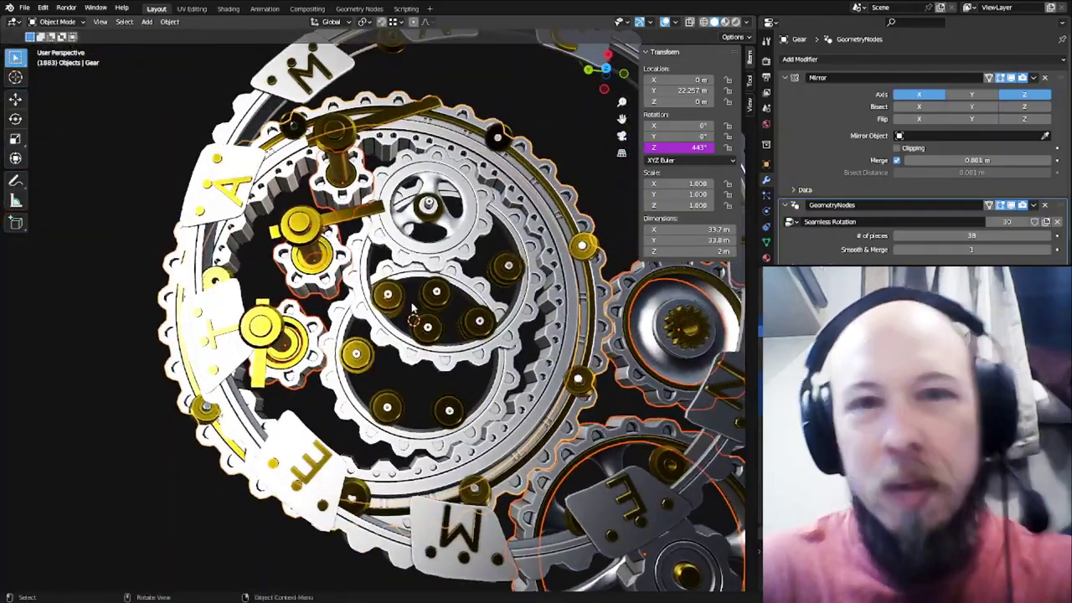
{"action": "middle_click_drag", "start_coordinate": [465, 265], "coordinate": [306, 280]}
{"action": "key", "text": "KP_7"}
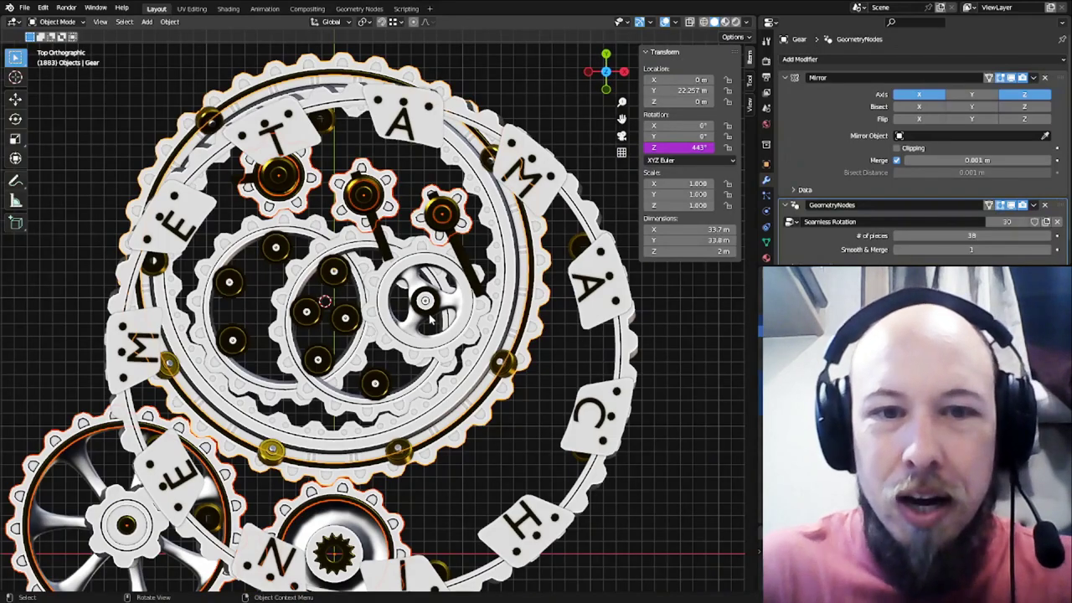
{"action": "scroll", "coordinate": [312, 256], "scroll_direction": "down", "scroll_amount": 2}
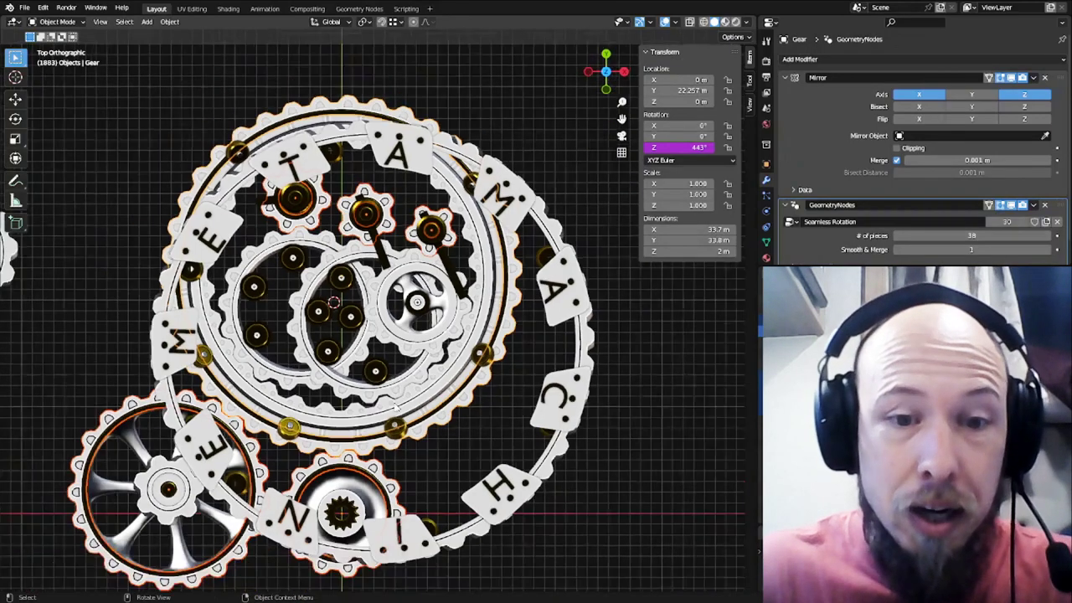
{"action": "middle_click_drag", "start_coordinate": [313, 255], "coordinate": [352, 183], "text": "shift"}
{"action": "left_click", "coordinate": [403, 365]}
{"action": "scroll", "coordinate": [396, 385], "scroll_direction": "up", "scroll_amount": 6}
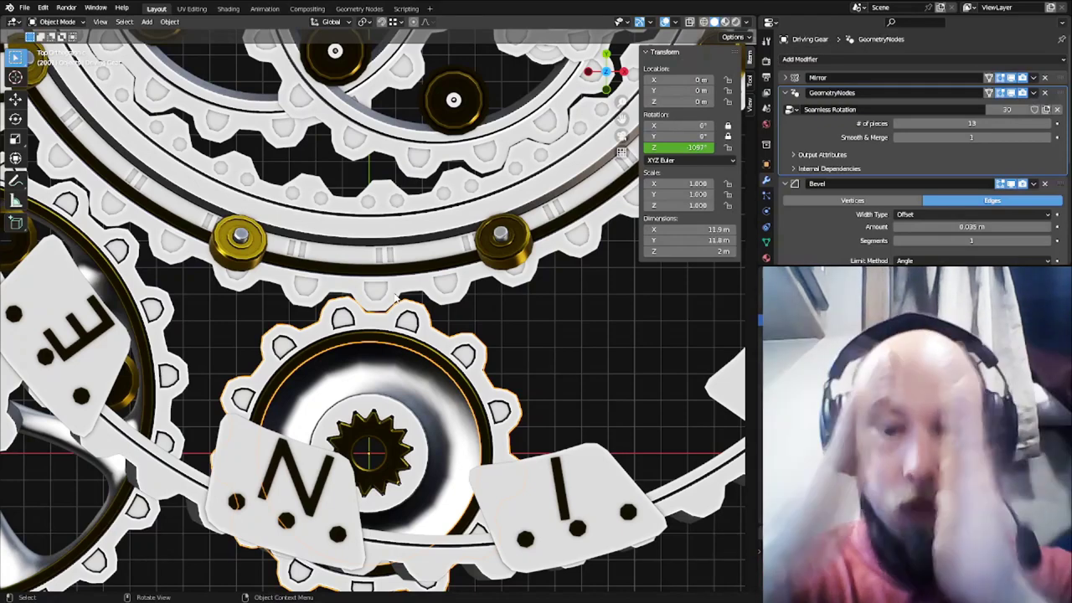
Set the large ring gear's number of pieces in the Seamless Rotation modifier to 50
{"action": "left_click", "coordinate": [406, 289]}
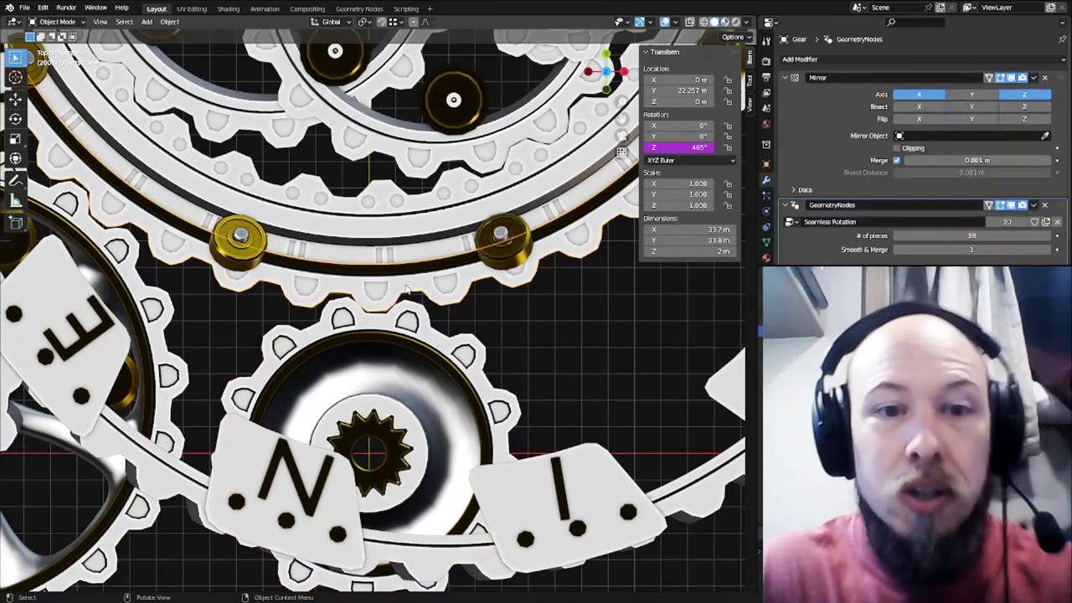
{"action": "scroll", "coordinate": [418, 295], "scroll_direction": "down", "scroll_amount": 6}
{"action": "middle_click_drag", "start_coordinate": [505, 253], "coordinate": [505, 324], "text": "shift"}
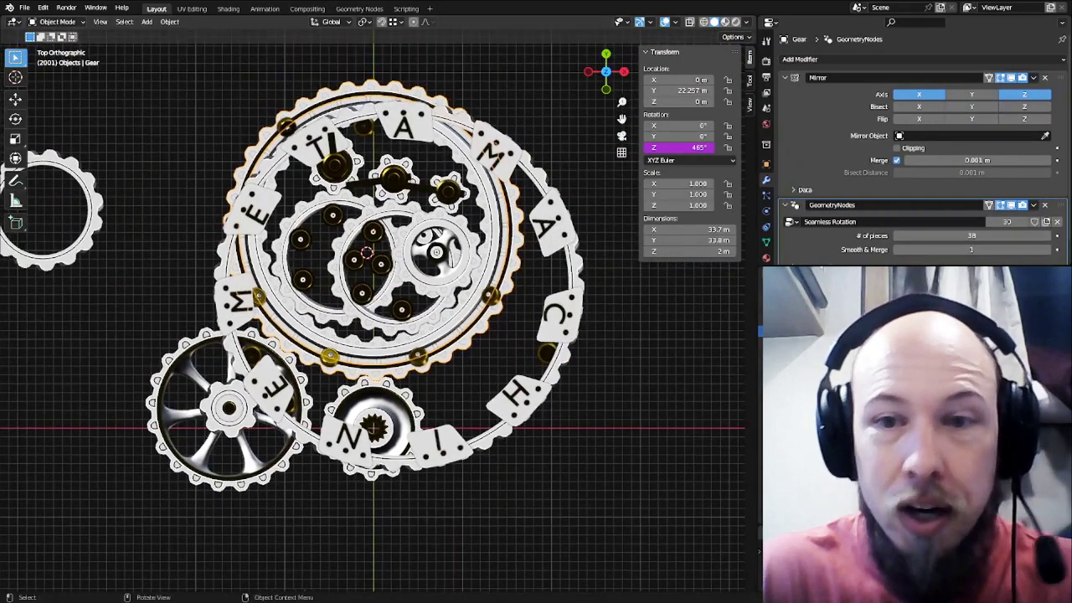
{"action": "mouse_move", "coordinate": [1048, 239]}
{"action": "left_mouse_down"}
{"action": "mouse_move", "coordinate": [1069, 239]}
{"action": "mouse_move", "coordinate": [1047, 239]}
{"action": "left_mouse_up"}
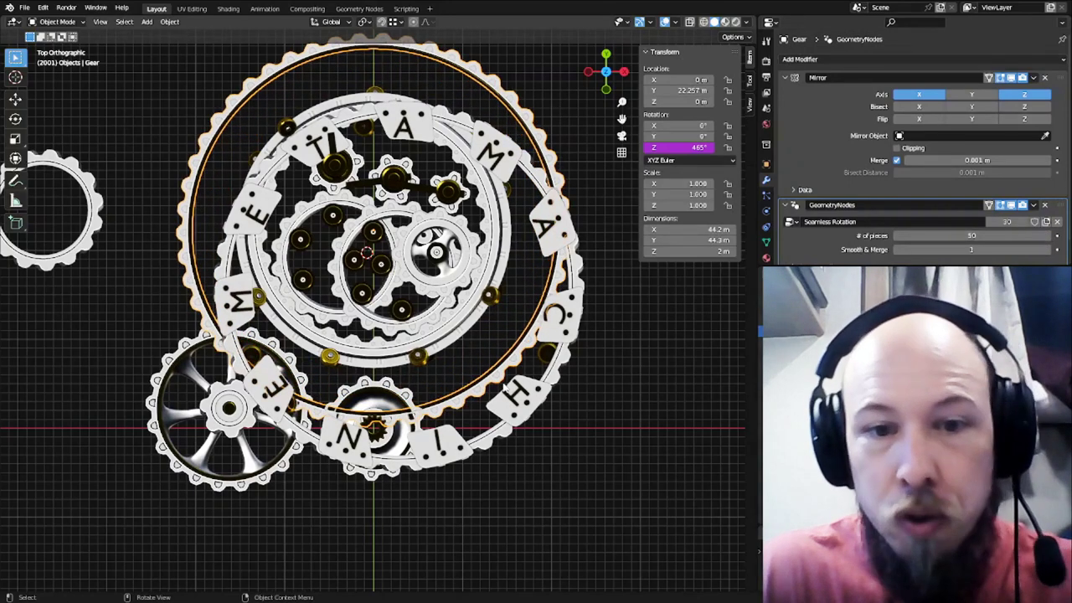
Open the large ring gear's tooth segment in Edit Mode and examine it up close in wireframe
{"action": "key", "text": "Tab"}
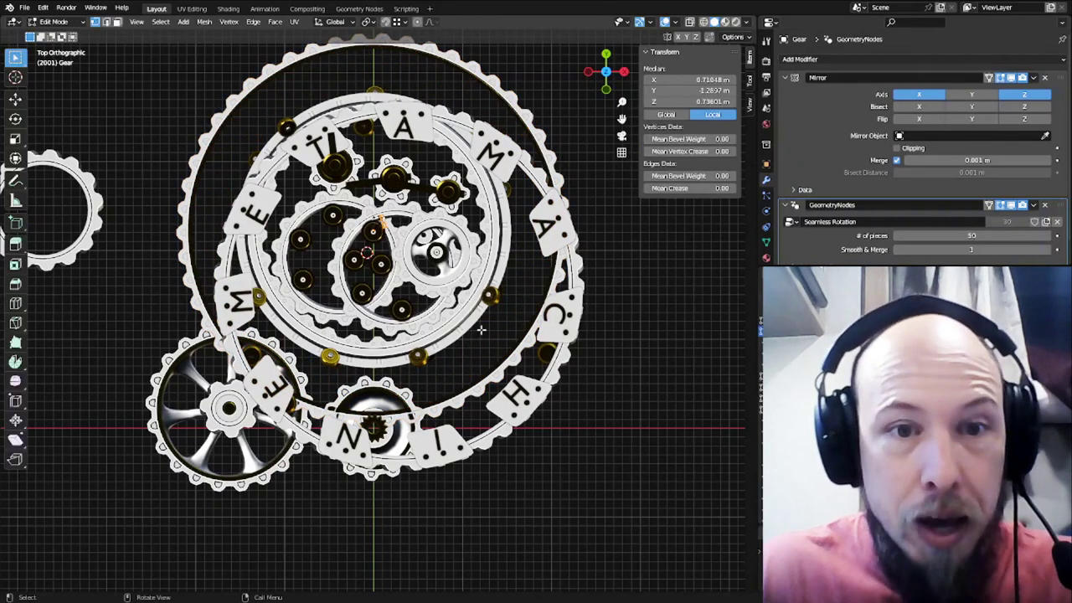
{"action": "key", "text": "shift+z"}
{"action": "scroll", "coordinate": [395, 233], "scroll_direction": "up", "scroll_amount": 7}
{"action": "middle_click_drag", "start_coordinate": [441, 130], "coordinate": [447, 410], "text": "shift"}
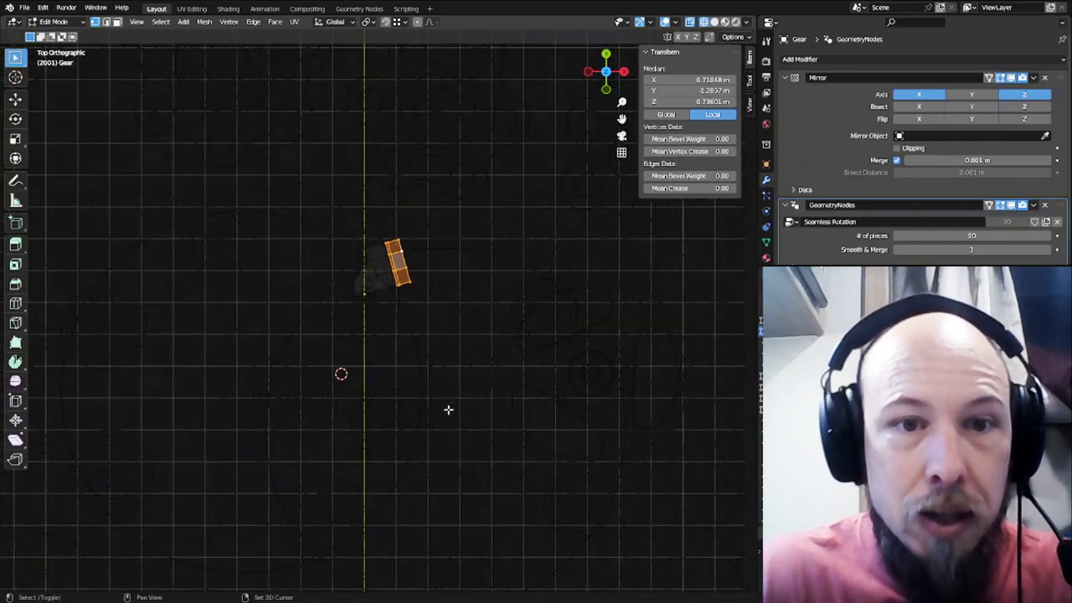
{"action": "scroll", "coordinate": [428, 295], "scroll_direction": "up", "scroll_amount": 4}
{"action": "middle_click_drag", "start_coordinate": [433, 270], "coordinate": [461, 321], "text": "shift"}
{"action": "scroll", "coordinate": [435, 328], "scroll_direction": "up", "scroll_amount": 5}
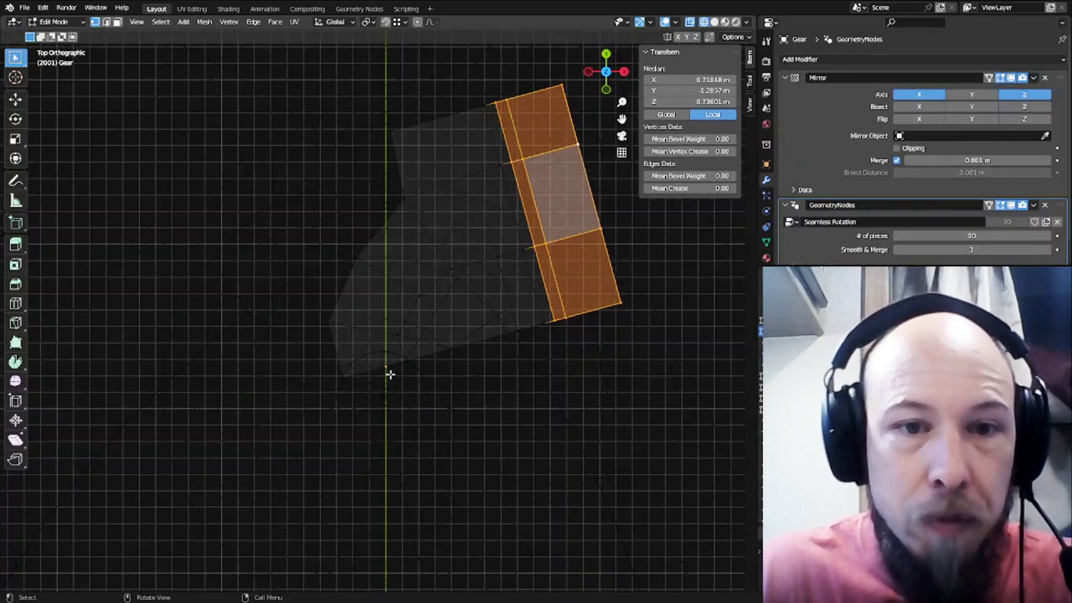
Try to move an outer vertex of the tooth segment along its local X axis, then return to the whole mechanism in solid shading
{"action": "left_click", "coordinate": [358, 257]}
{"action": "key", "text": "g"}
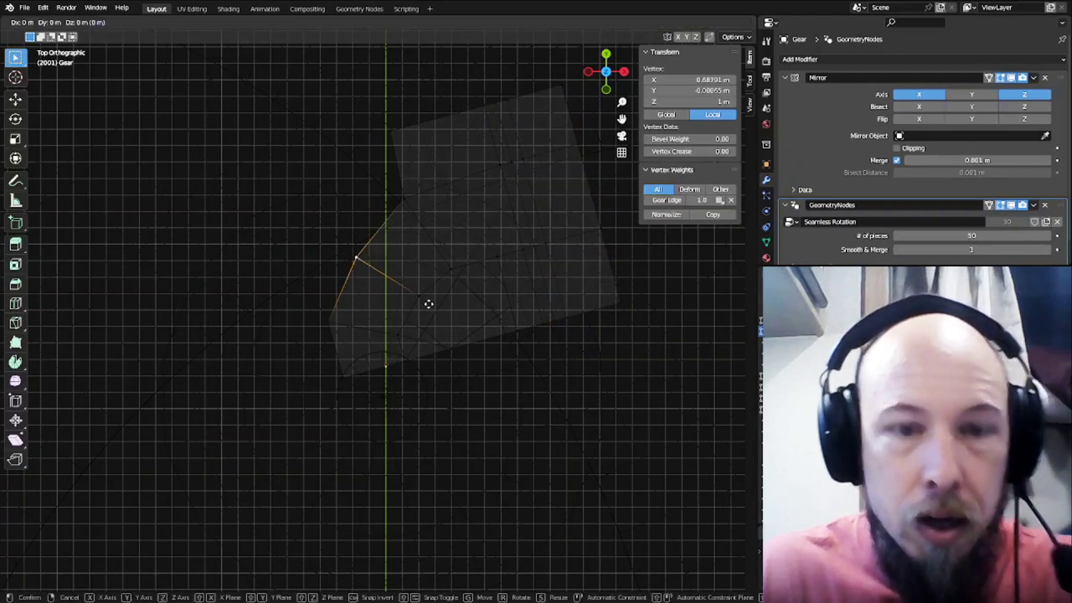
{"action": "key", "text": "x"}
{"action": "key", "text": "x"}
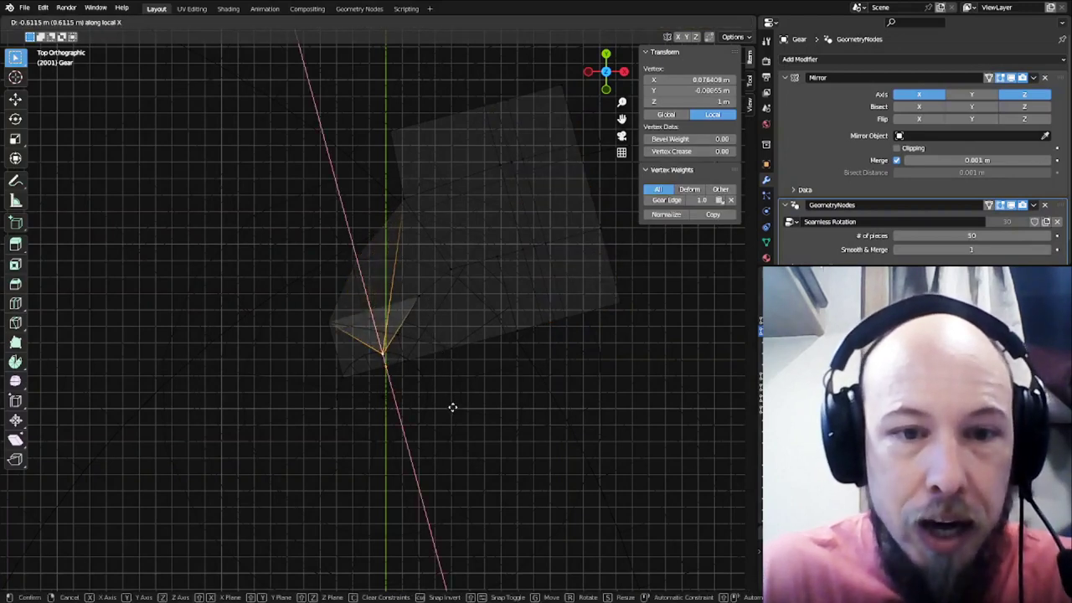
{"action": "right_click", "coordinate": [458, 417]}
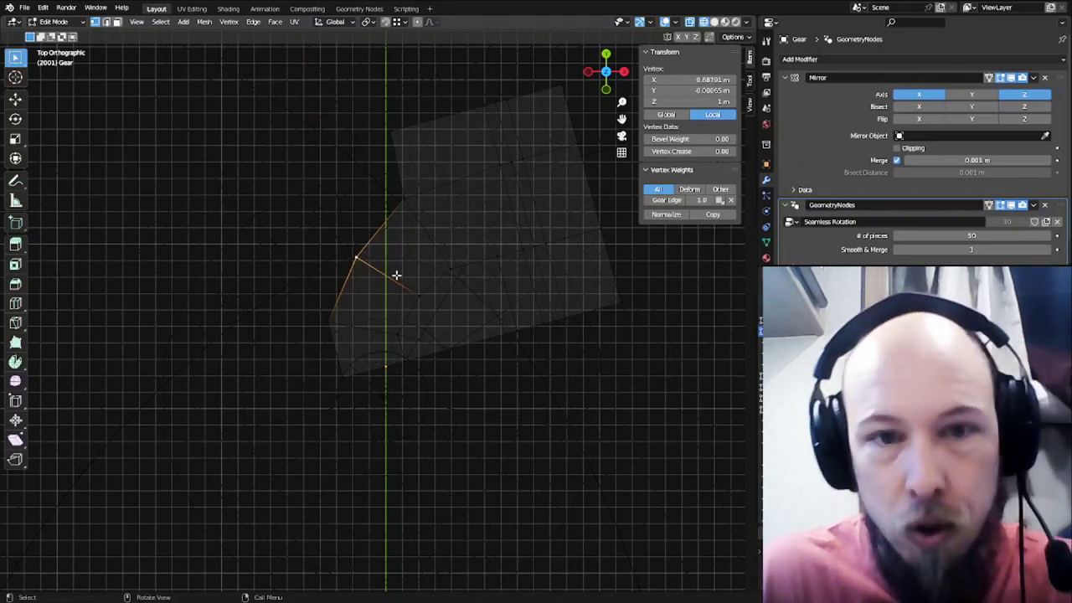
{"action": "scroll", "coordinate": [396, 274], "scroll_direction": "down", "scroll_amount": 5}
{"action": "key", "text": "Tab"}
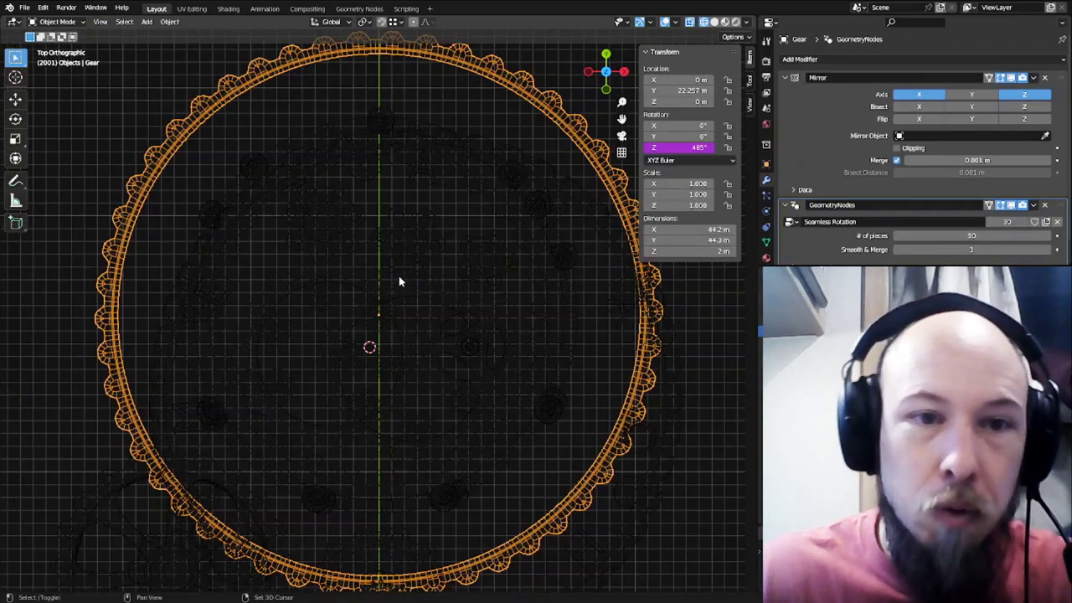
{"action": "scroll", "coordinate": [401, 280], "scroll_direction": "down", "scroll_amount": 3}
{"action": "middle_click_drag", "start_coordinate": [437, 346], "coordinate": [448, 284], "text": "shift"}
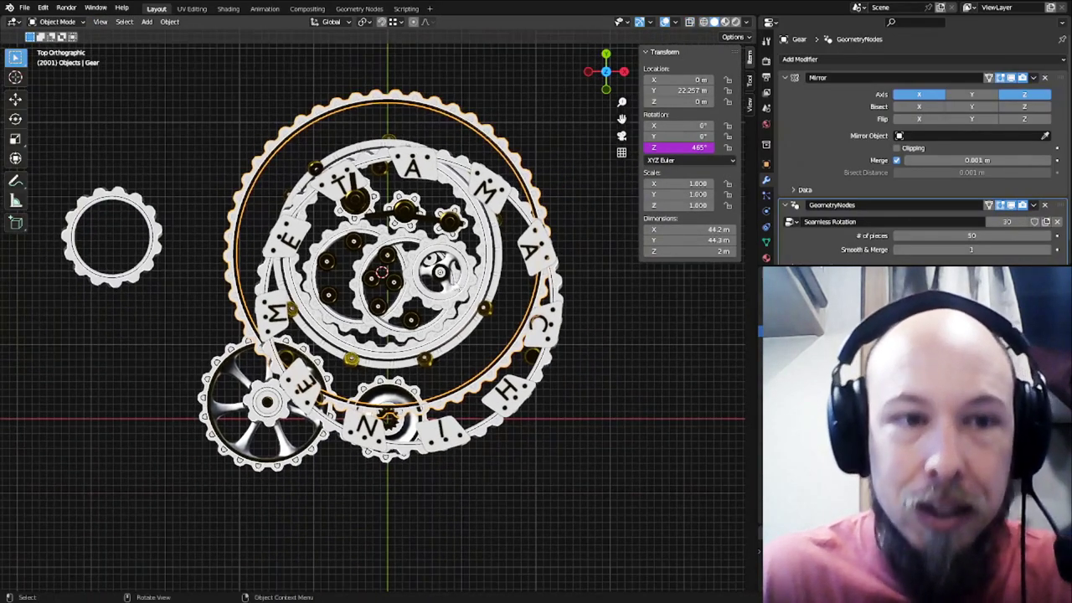
{"action": "scroll", "coordinate": [402, 318], "scroll_direction": "up", "scroll_amount": 4}
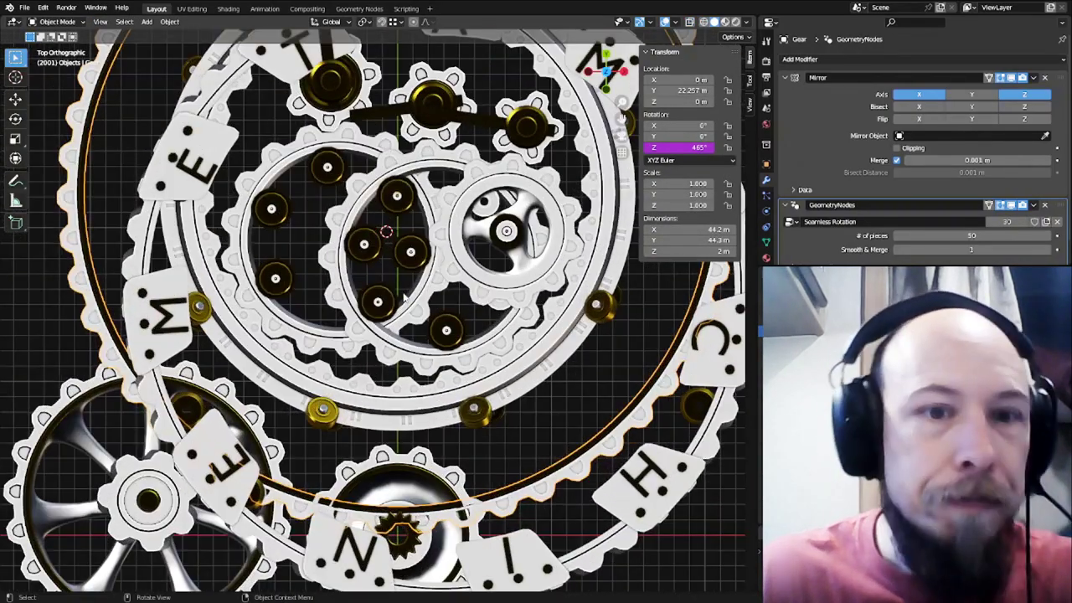
{"action": "scroll", "coordinate": [388, 291], "scroll_direction": "down", "scroll_amount": 2}
{"action": "scroll", "coordinate": [393, 268], "scroll_direction": "down", "scroll_amount": 5, "text": "shift"}
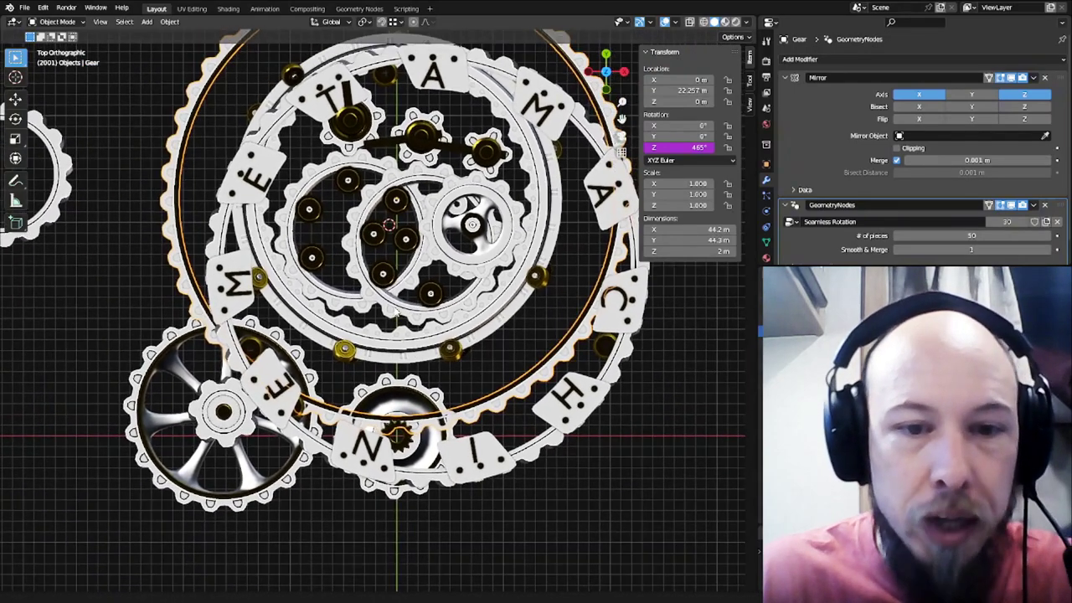
{"action": "scroll", "coordinate": [406, 201], "scroll_direction": "up", "scroll_amount": 3, "text": "shift"}
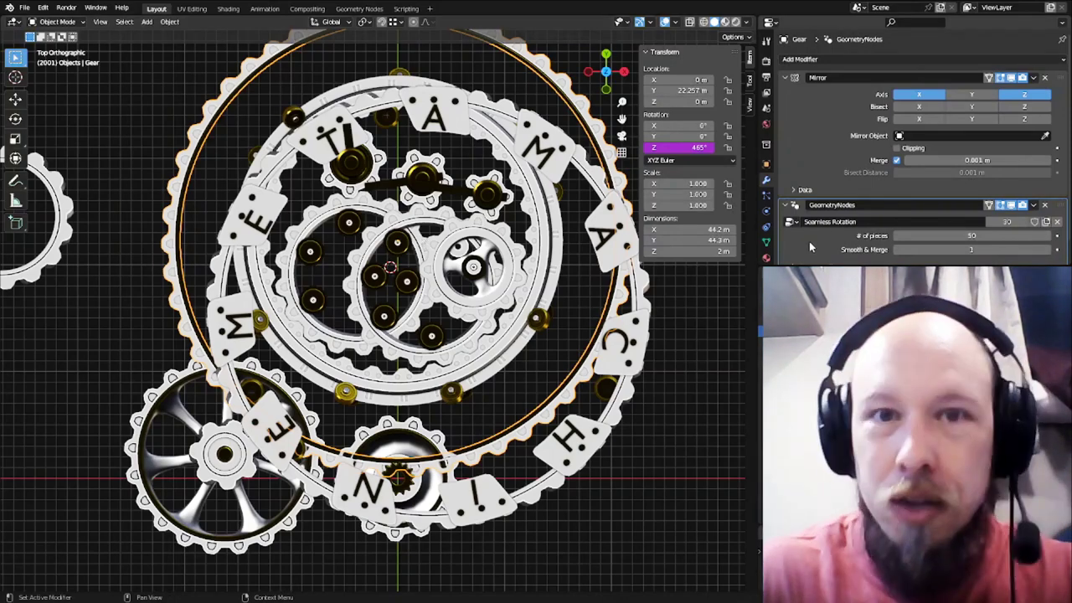
{"action": "scroll", "coordinate": [376, 154], "scroll_direction": "up", "scroll_amount": 4, "text": "shift"}
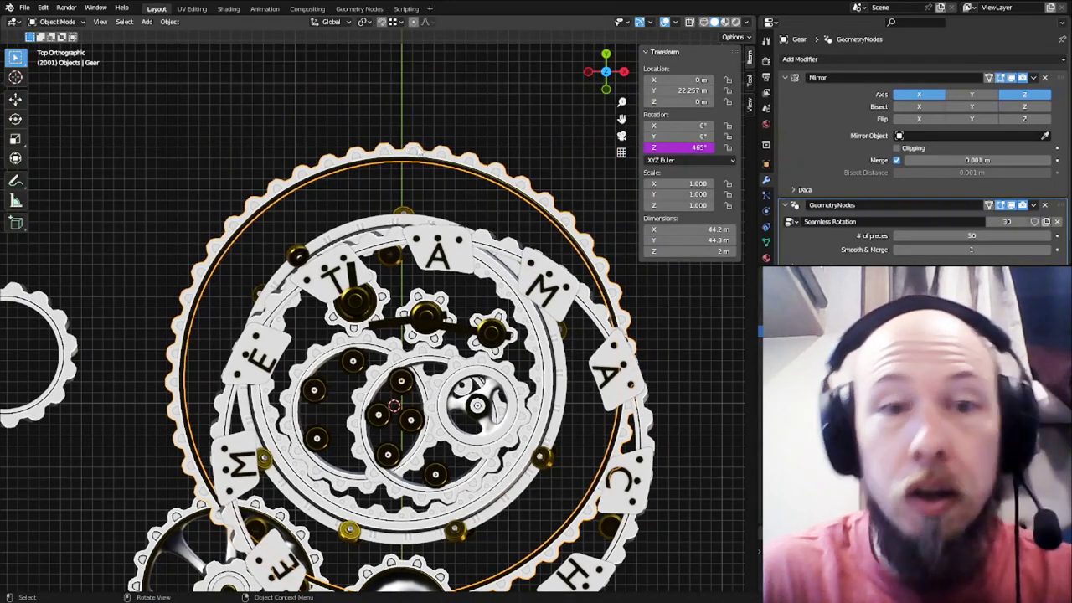
{"action": "scroll", "coordinate": [472, 267], "scroll_direction": "down", "scroll_amount": 4}
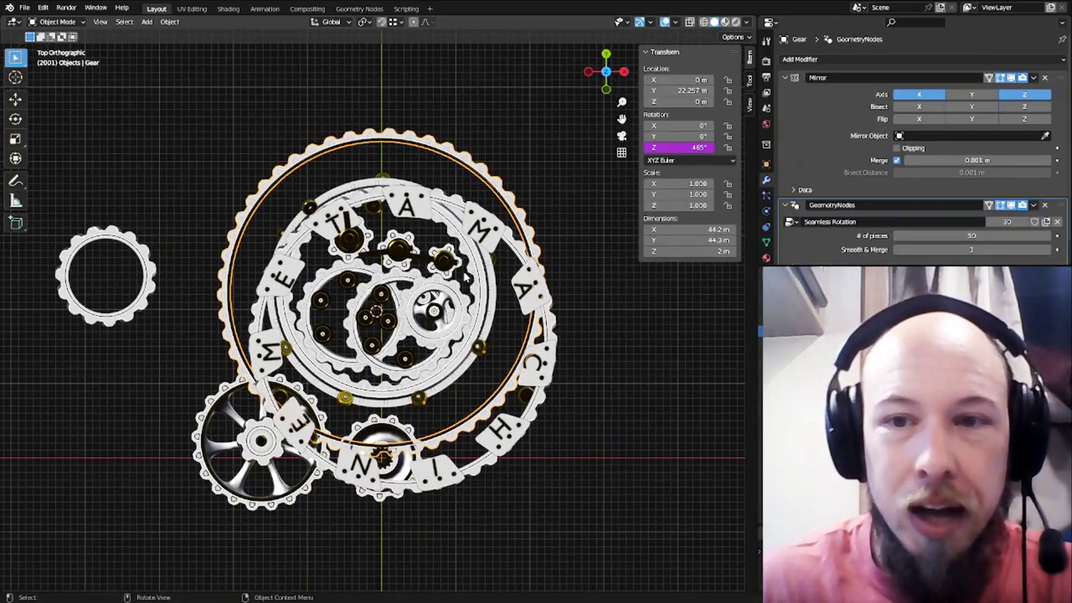
{"action": "scroll", "coordinate": [955, 222], "scroll_direction": "down", "scroll_amount": 1}
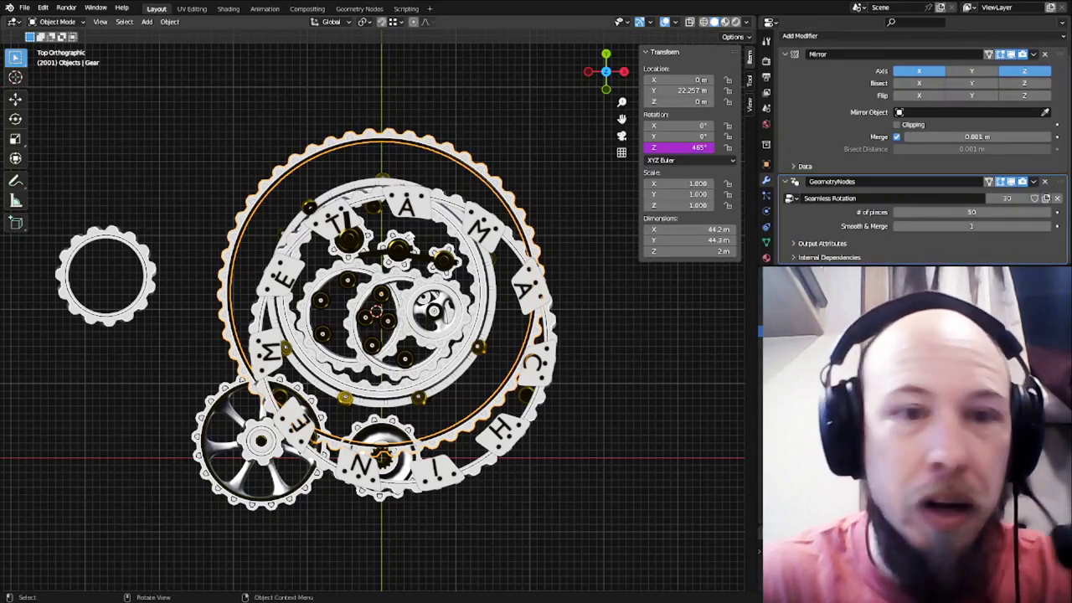
Select the inner gear and several other gears in turn to compare their Seamless Rotation piece counts
{"action": "scroll", "coordinate": [360, 366], "scroll_direction": "up", "scroll_amount": 3}
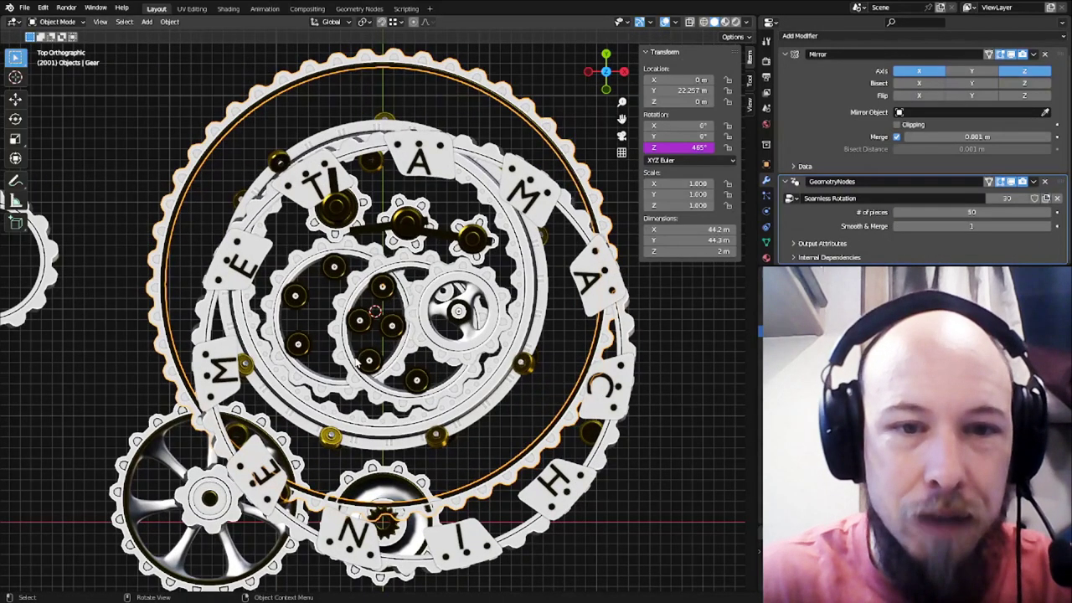
{"action": "left_click", "coordinate": [366, 311]}
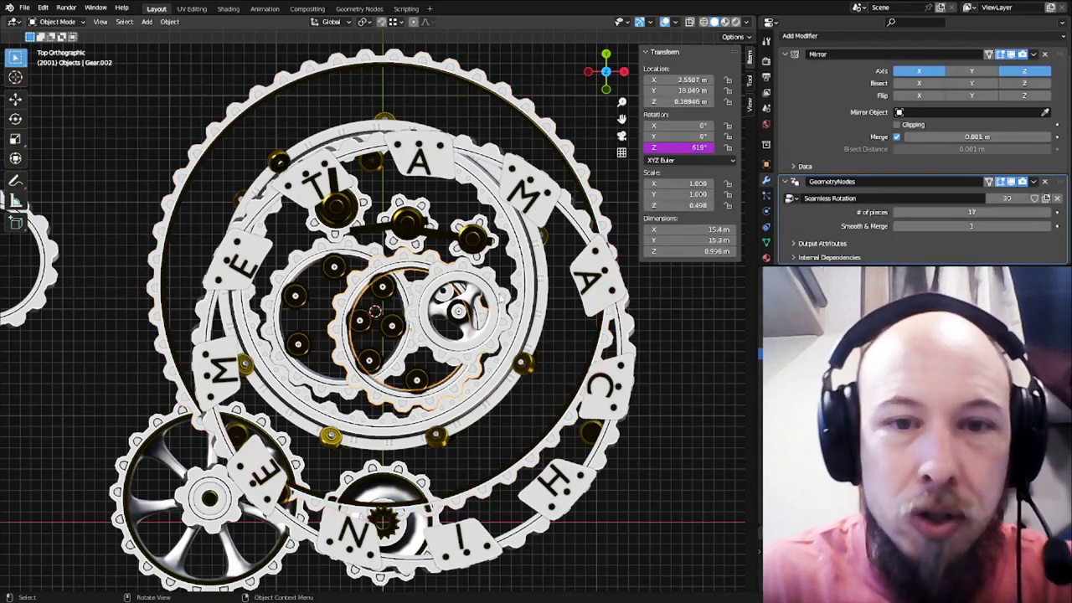
{"action": "middle_click_drag", "start_coordinate": [495, 366], "coordinate": [411, 331]}
{"action": "left_click", "coordinate": [380, 411]}
{"action": "scroll", "coordinate": [373, 350], "scroll_direction": "up", "scroll_amount": 4}
{"action": "middle_click_drag", "start_coordinate": [411, 331], "coordinate": [403, 298]}
{"action": "left_click", "coordinate": [440, 336]}
{"action": "scroll", "coordinate": [402, 298], "scroll_direction": "down", "scroll_amount": 2}
{"action": "middle_click_drag", "start_coordinate": [310, 280], "coordinate": [441, 299], "text": "shift"}
{"action": "scroll", "coordinate": [494, 305], "scroll_direction": "down", "scroll_amount": 2}
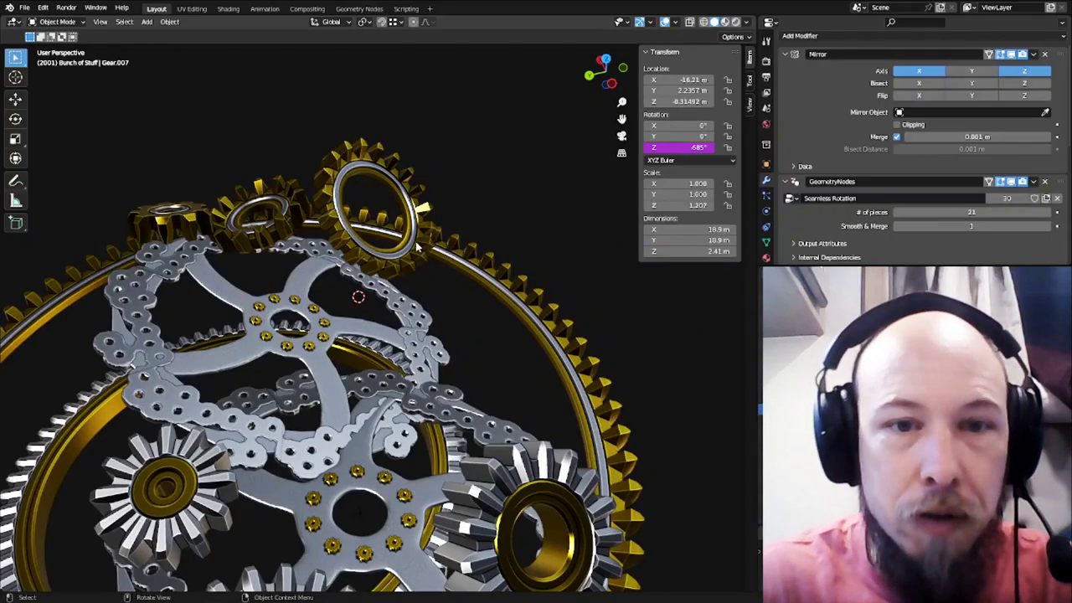
Select the tilted gold bevel gear on the large ring and examine its tooth segment in Edit Mode
{"action": "left_click", "coordinate": [417, 244]}
{"action": "scroll", "coordinate": [416, 243], "scroll_direction": "up", "scroll_amount": 3}
{"action": "middle_click_drag", "start_coordinate": [427, 242], "coordinate": [616, 295]}
{"action": "key", "text": "Tab"}
{"action": "scroll", "coordinate": [411, 318], "scroll_direction": "up", "scroll_amount": 5}
{"action": "middle_click_drag", "start_coordinate": [413, 320], "coordinate": [487, 308]}
{"action": "middle_click_drag", "start_coordinate": [406, 359], "coordinate": [376, 344]}
{"action": "key", "text": "Tab"}
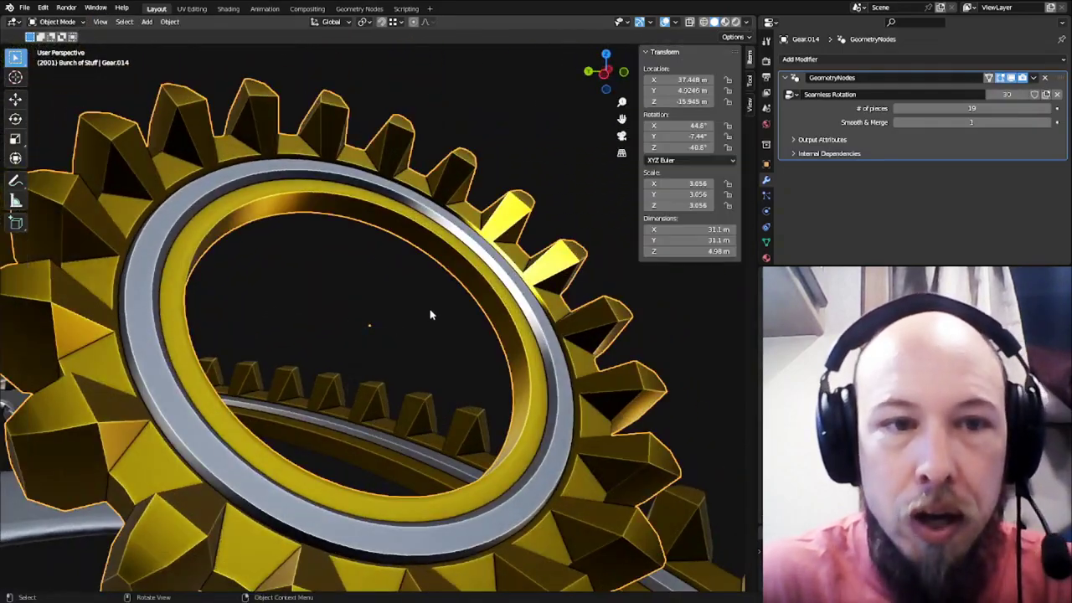
{"action": "middle_click_drag", "start_coordinate": [430, 313], "coordinate": [417, 215]}
{"action": "scroll", "coordinate": [411, 325], "scroll_direction": "down", "scroll_amount": 5}
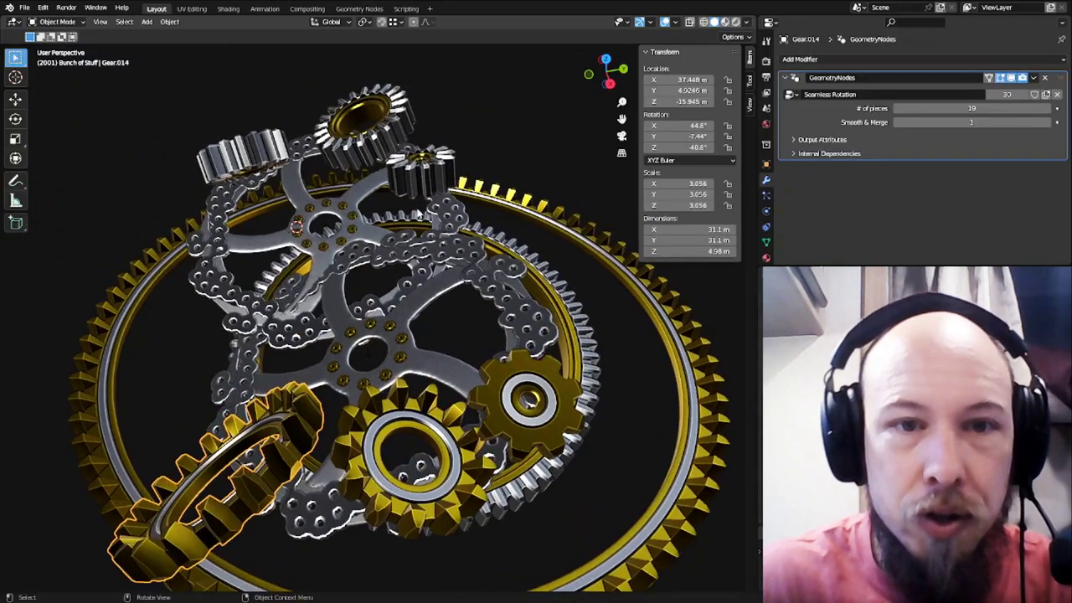
Show only the Objects collection and zoom in on one of the gold idler rollers inside the inner gear
{"action": "key", "text": "2"}
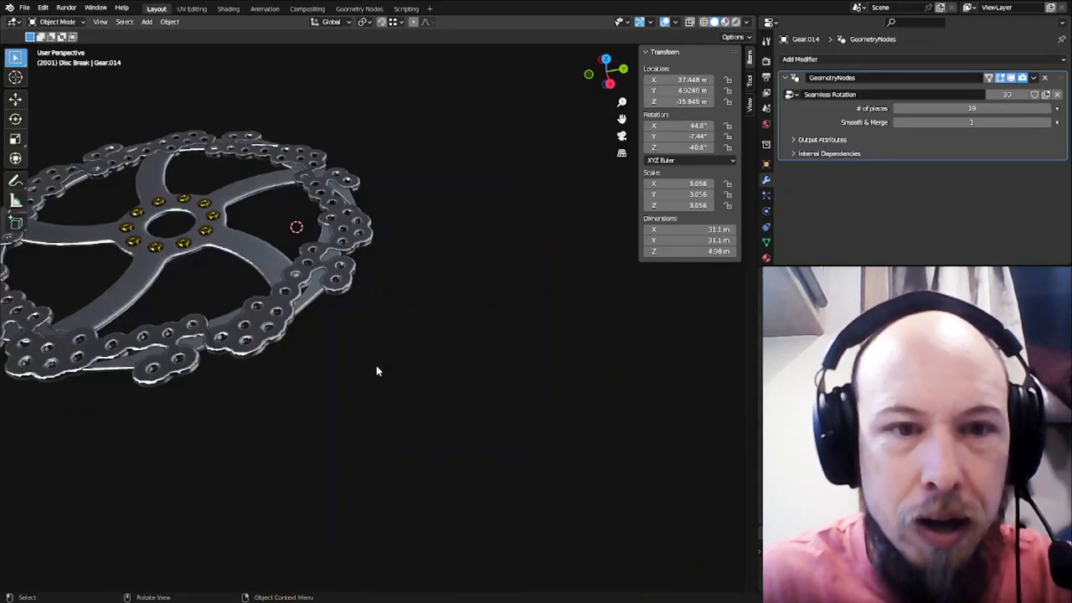
{"action": "key", "text": "1"}
{"action": "left_click", "coordinate": [269, 204]}
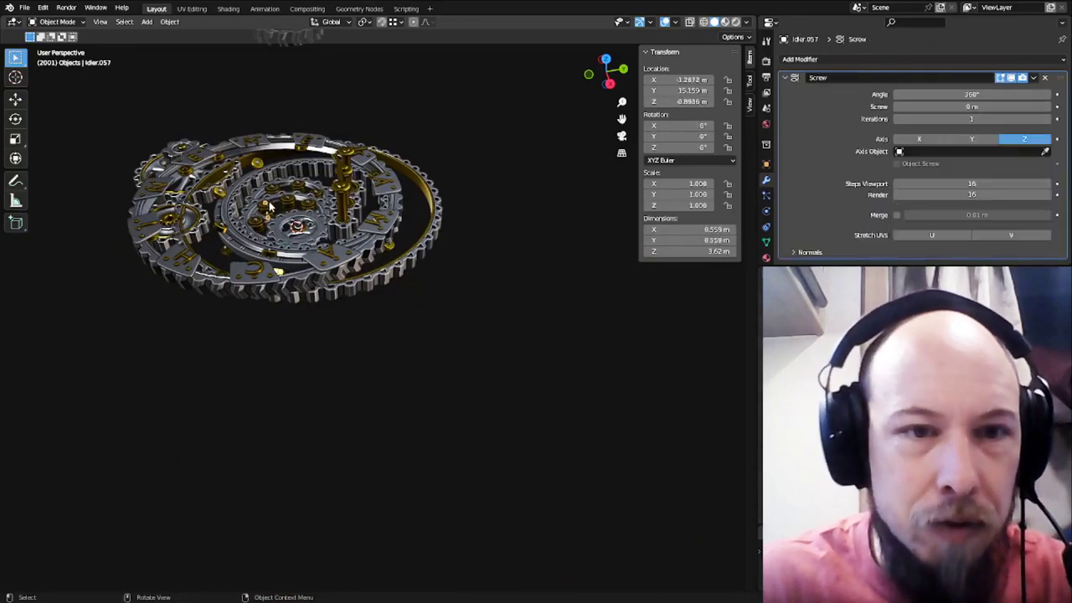
{"action": "key", "text": "KP_Decimal"}
{"action": "left_click", "coordinate": [383, 285]}
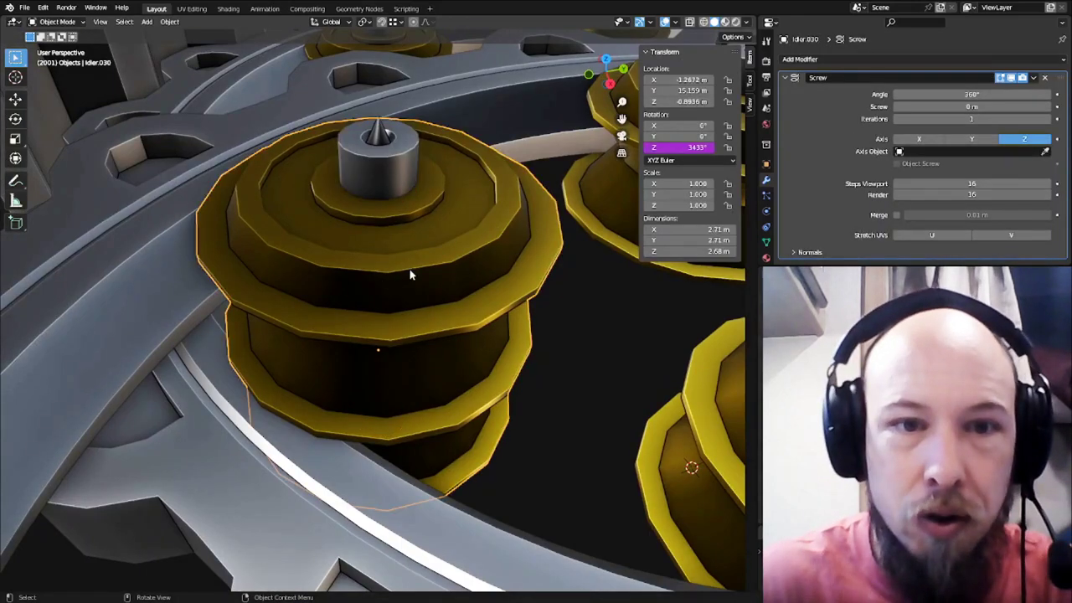
{"action": "key", "text": "KP_Decimal"}
Examine the idler's profile outline in Edit Mode, in wireframe and solid shading, alongside its Screw modifier
{"action": "middle_click_drag", "start_coordinate": [444, 307], "coordinate": [345, 262]}
{"action": "key", "text": "Tab"}
{"action": "key", "text": "shift+z"}
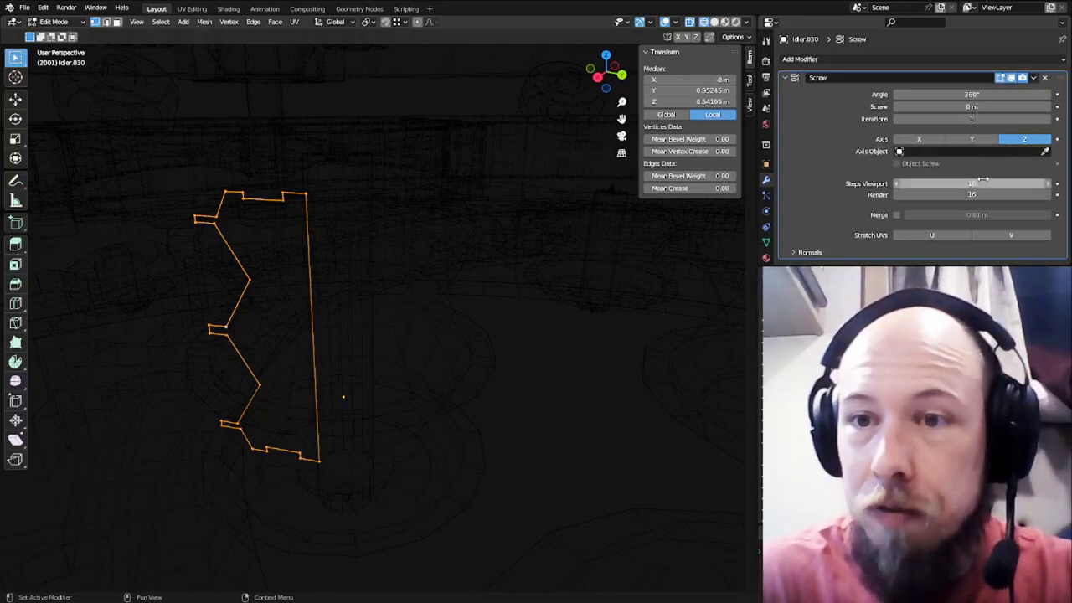
{"action": "key", "text": "shift+z"}
{"action": "mouse_move", "coordinate": [304, 275]}
{"action": "middle_mouse_down"}
{"action": "mouse_move", "coordinate": [360, 239]}
{"action": "mouse_move", "coordinate": [482, 251]}
{"action": "mouse_move", "coordinate": [306, 248]}
{"action": "middle_mouse_up"}
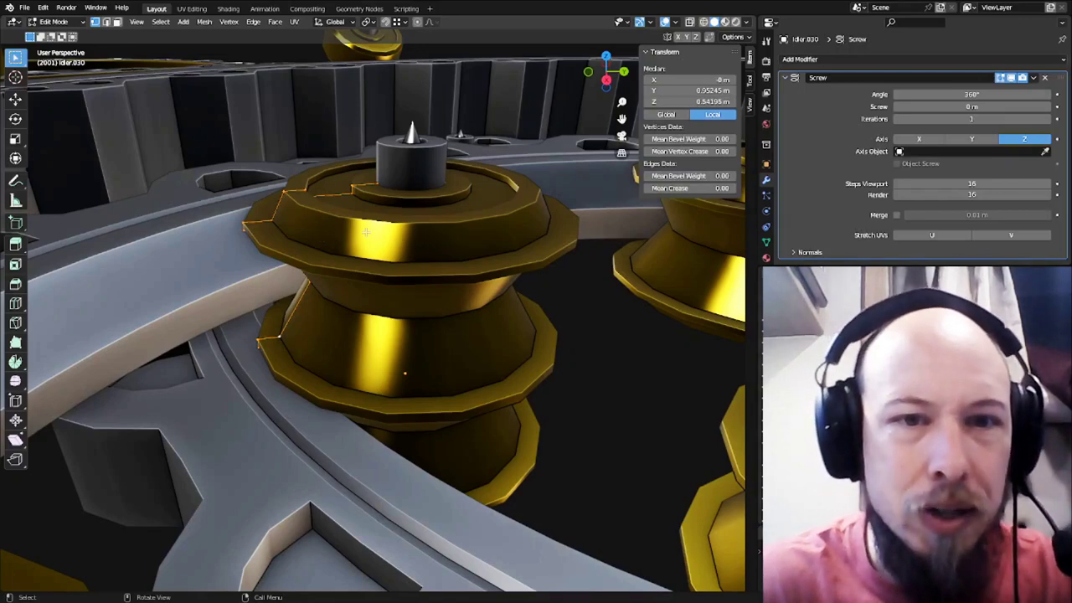
{"action": "middle_click_drag", "start_coordinate": [366, 232], "coordinate": [319, 270]}
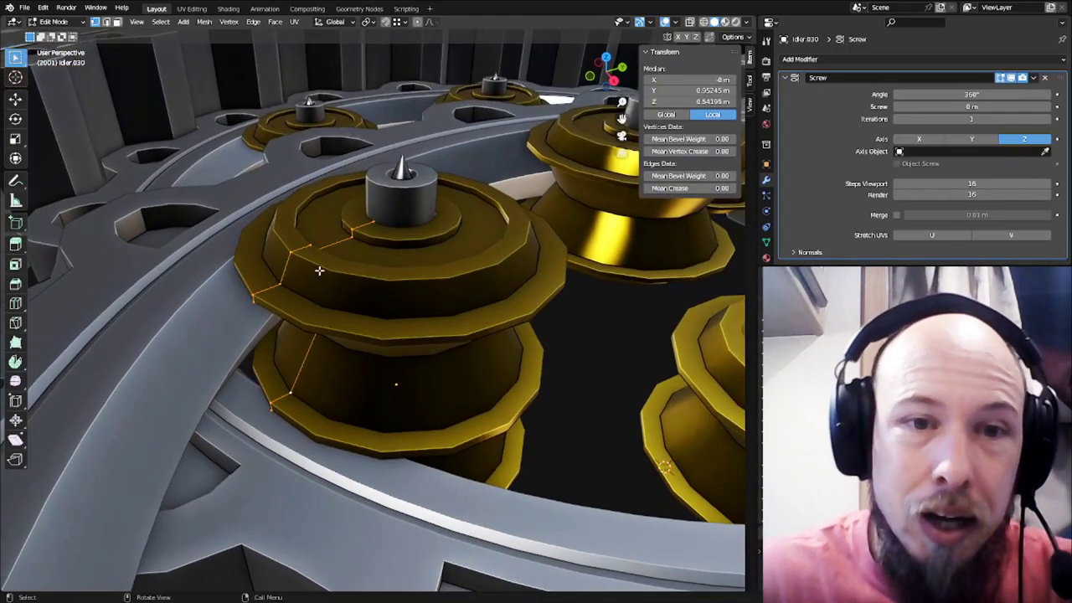
{"action": "key", "text": "Tab"}
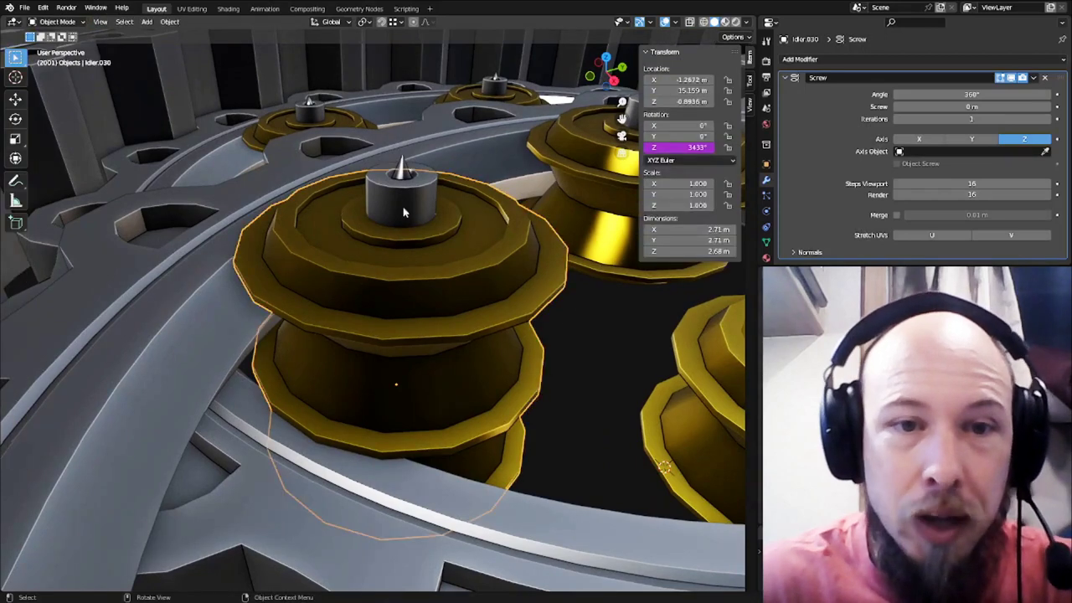
Select the idler's central pin and check it against the surrounding gold roller as a separate Screw modifier object
{"action": "left_click", "coordinate": [402, 201]}
{"action": "left_click", "coordinate": [402, 203]}
{"action": "left_click", "coordinate": [398, 210]}
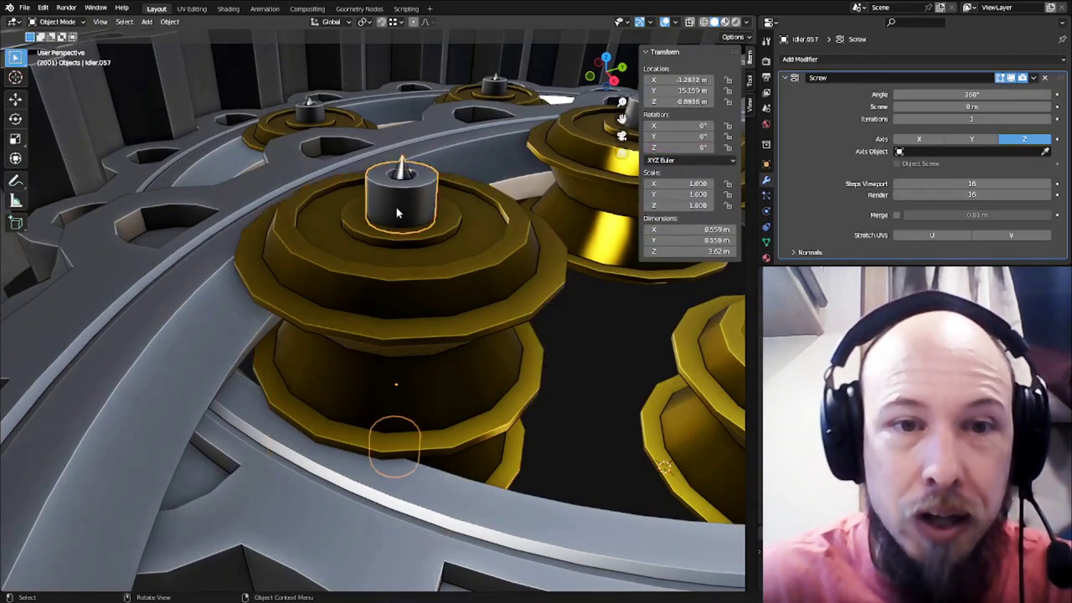
{"action": "left_click", "coordinate": [355, 257]}
{"action": "left_click", "coordinate": [356, 256]}
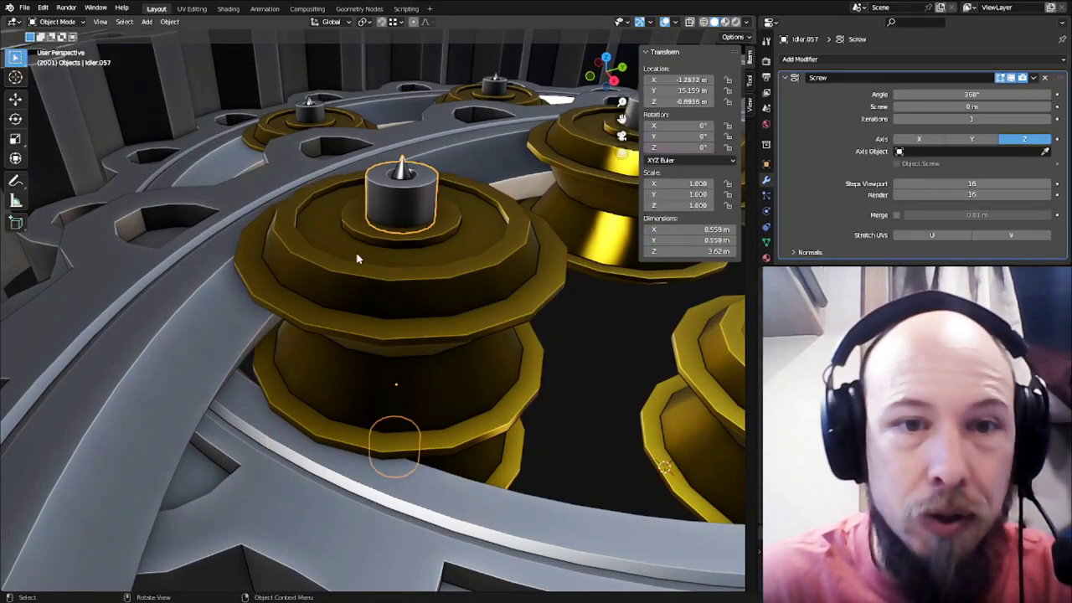
{"action": "left_click", "coordinate": [394, 224]}
{"action": "left_click", "coordinate": [366, 260]}
{"action": "left_click", "coordinate": [374, 250]}
{"action": "left_click", "coordinate": [404, 218]}
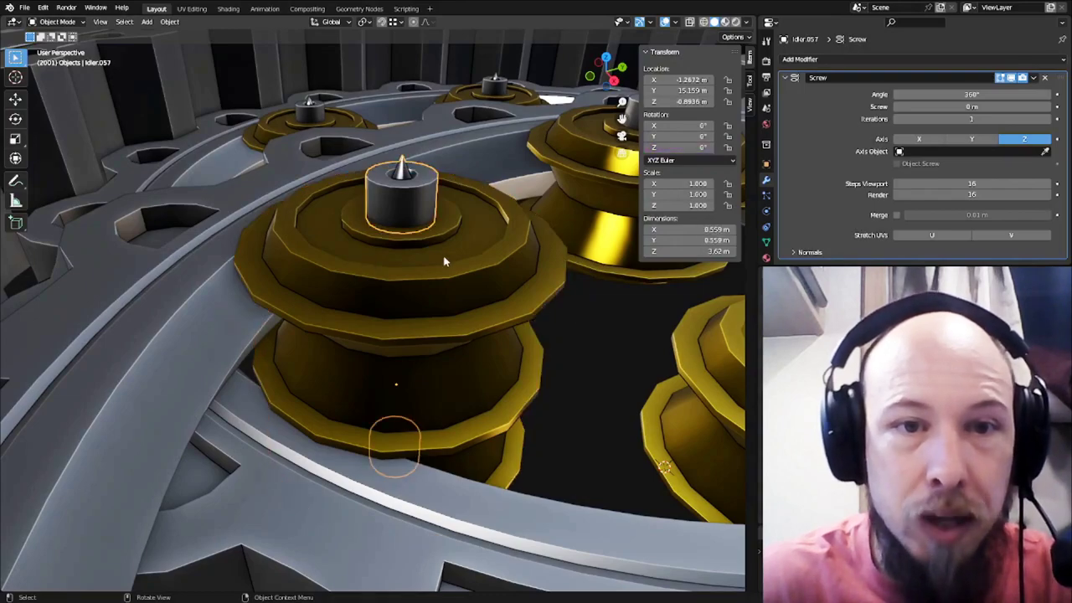
Select the inner gear around the idlers and then the large outer ring gear to compare their modifiers
{"action": "scroll", "coordinate": [457, 257], "scroll_direction": "down", "scroll_amount": 7}
{"action": "middle_click_drag", "start_coordinate": [467, 286], "coordinate": [414, 315]}
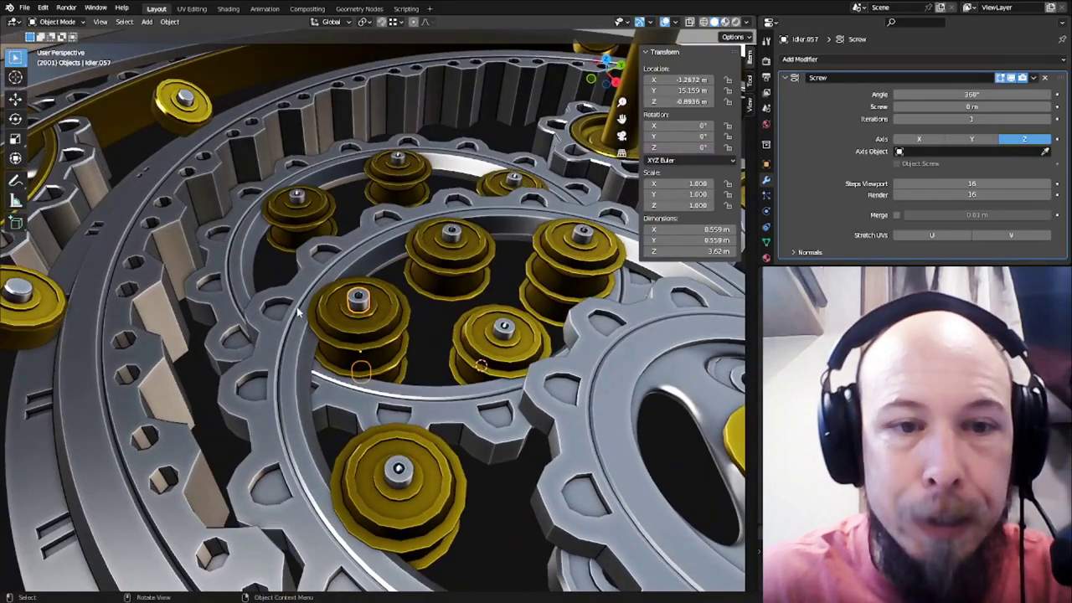
{"action": "left_click", "coordinate": [269, 316]}
{"action": "scroll", "coordinate": [270, 317], "scroll_direction": "down", "scroll_amount": 6}
{"action": "middle_click_drag", "start_coordinate": [260, 316], "coordinate": [251, 298]}
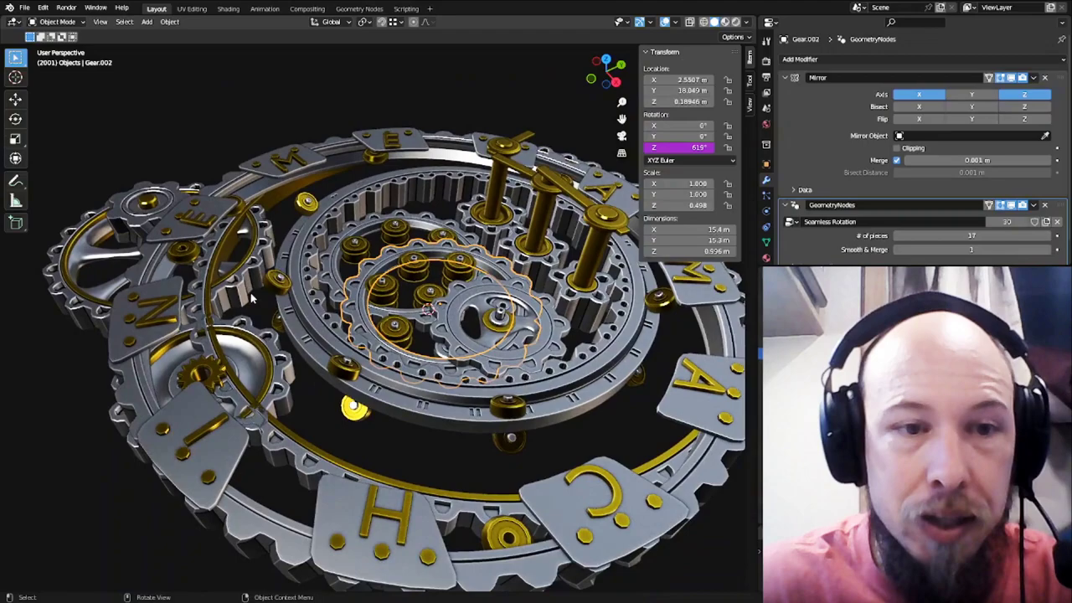
{"action": "left_click", "coordinate": [202, 273]}
Examine the inner gears, idlers and outer lettered ring of the mechanism from several angles
{"action": "scroll", "coordinate": [209, 282], "scroll_direction": "down", "scroll_amount": 4}
{"action": "scroll", "coordinate": [352, 317], "scroll_direction": "up", "scroll_amount": 6}
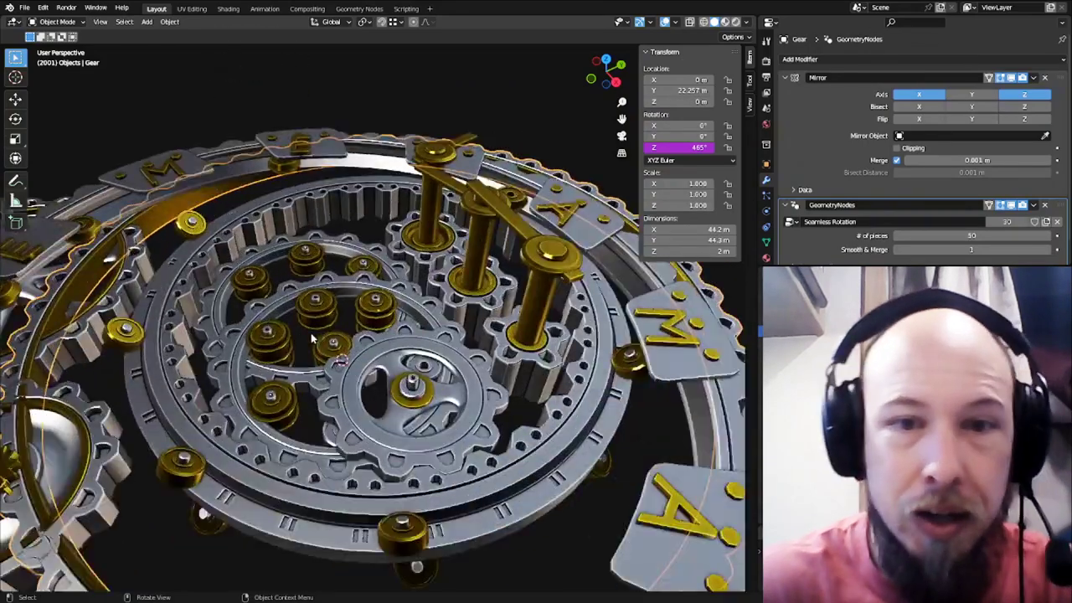
{"action": "middle_click_drag", "start_coordinate": [159, 310], "coordinate": [469, 302], "text": "shift"}
{"action": "scroll", "coordinate": [394, 322], "scroll_direction": "up", "scroll_amount": 7}
{"action": "middle_click_drag", "start_coordinate": [397, 339], "coordinate": [453, 377]}
{"action": "scroll", "coordinate": [469, 316], "scroll_direction": "down", "scroll_amount": 2}
{"action": "middle_click_drag", "start_coordinate": [453, 377], "coordinate": [449, 453]}
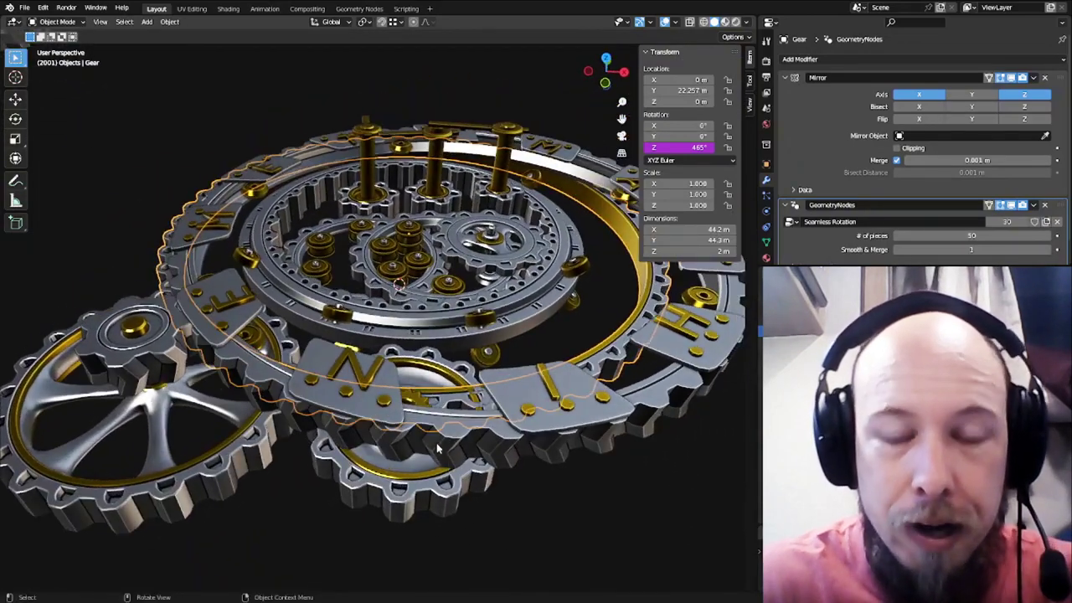
{"action": "middle_click_drag", "start_coordinate": [377, 322], "coordinate": [402, 314], "text": "shift"}
Show only the Disc Break collection and select the perforated outer ring of the brake disc
{"action": "scroll", "coordinate": [419, 298], "scroll_direction": "down", "scroll_amount": 3}
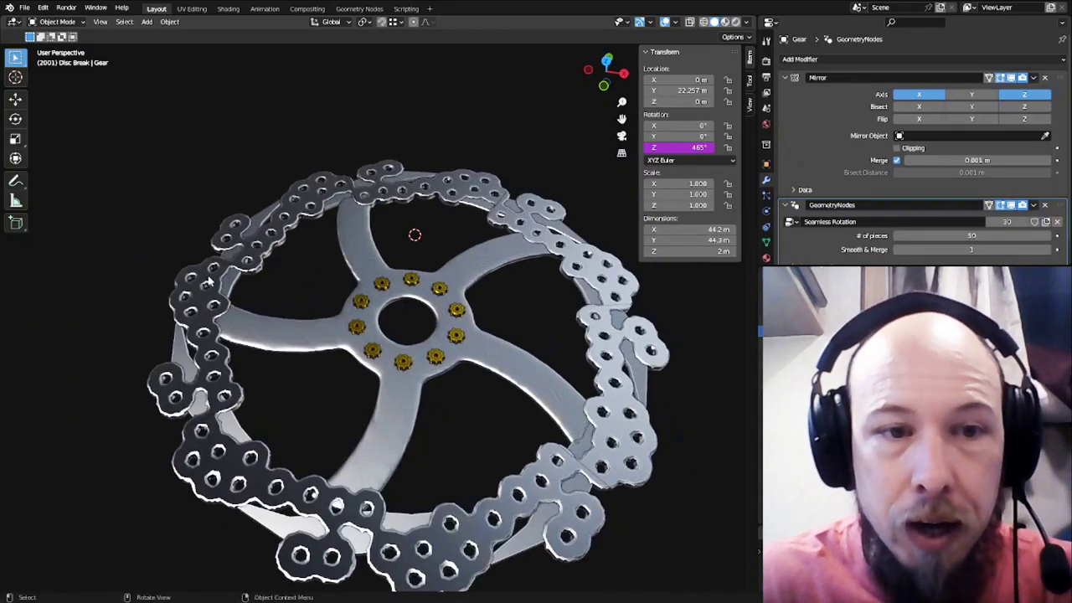
{"action": "left_click", "coordinate": [214, 276]}
{"action": "middle_click_drag", "start_coordinate": [291, 322], "coordinate": [440, 340]}
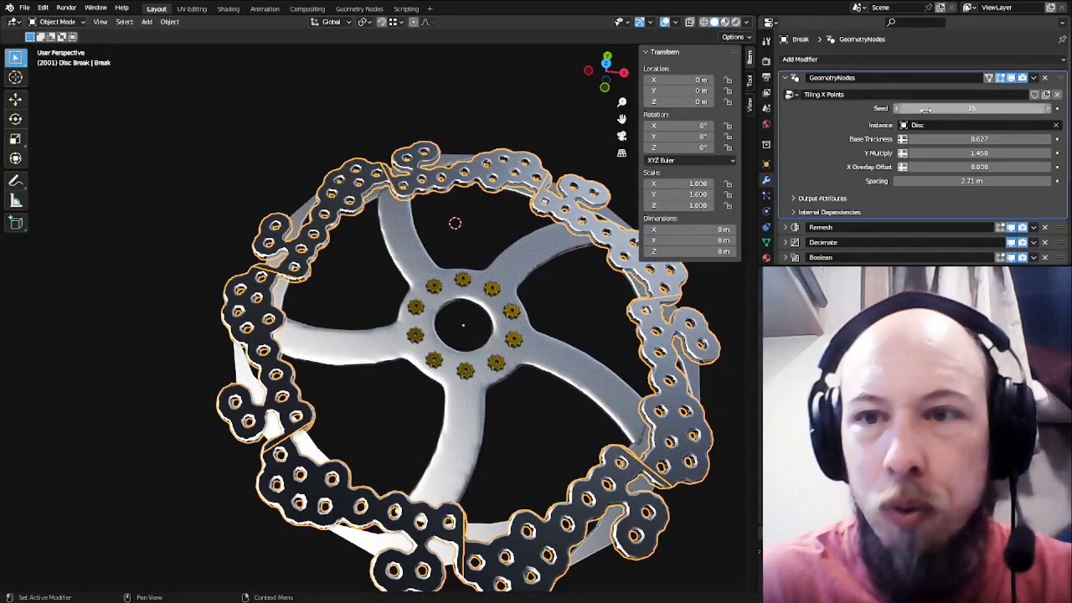
Set the seed of the brake ring's Tiling X Points modifier to 18
{"action": "left_click", "coordinate": [1047, 109]}
{"action": "left_click", "coordinate": [1047, 109]}
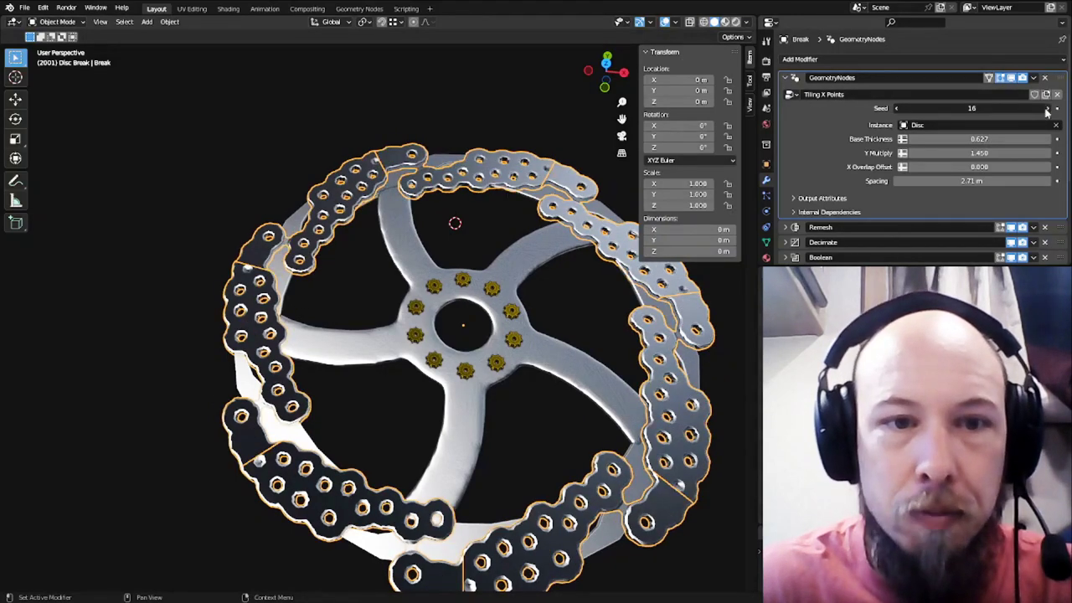
{"action": "left_click", "coordinate": [1047, 109]}
Inspect the brake ring's base mesh in Edit Mode with X-ray on and all geometry selected, and return to Object Mode
{"action": "key", "text": "Tab"}
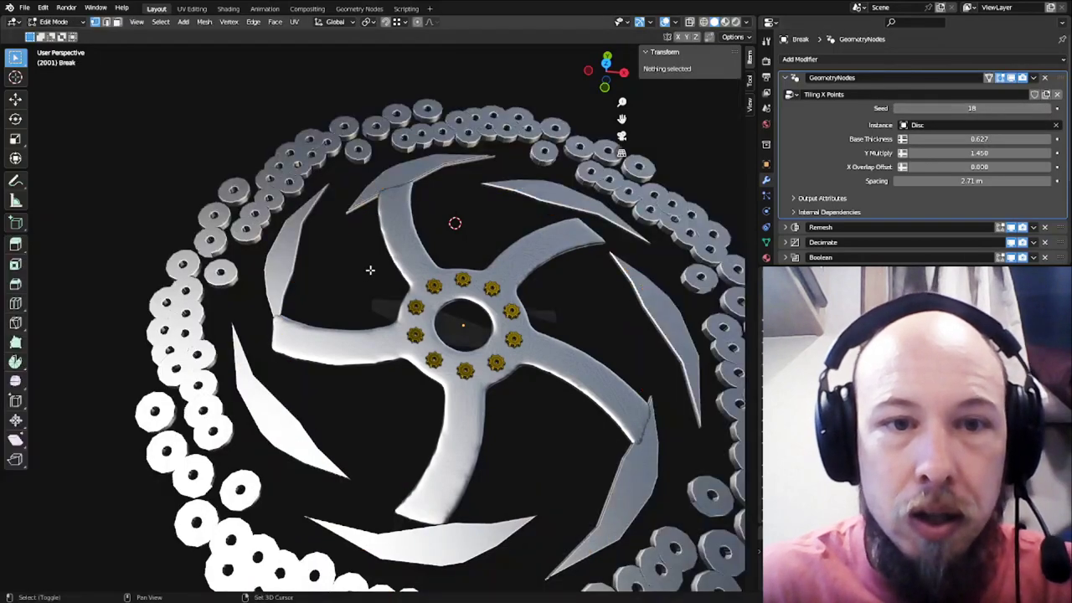
{"action": "key", "text": "alt+z"}
{"action": "key", "text": "a"}
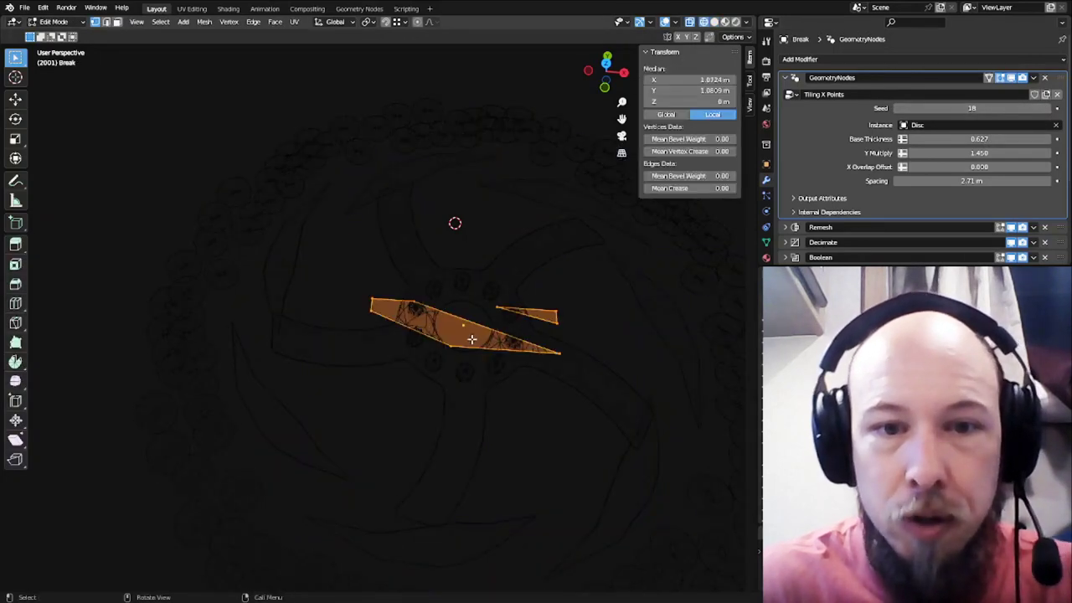
{"action": "key", "text": "Tab"}
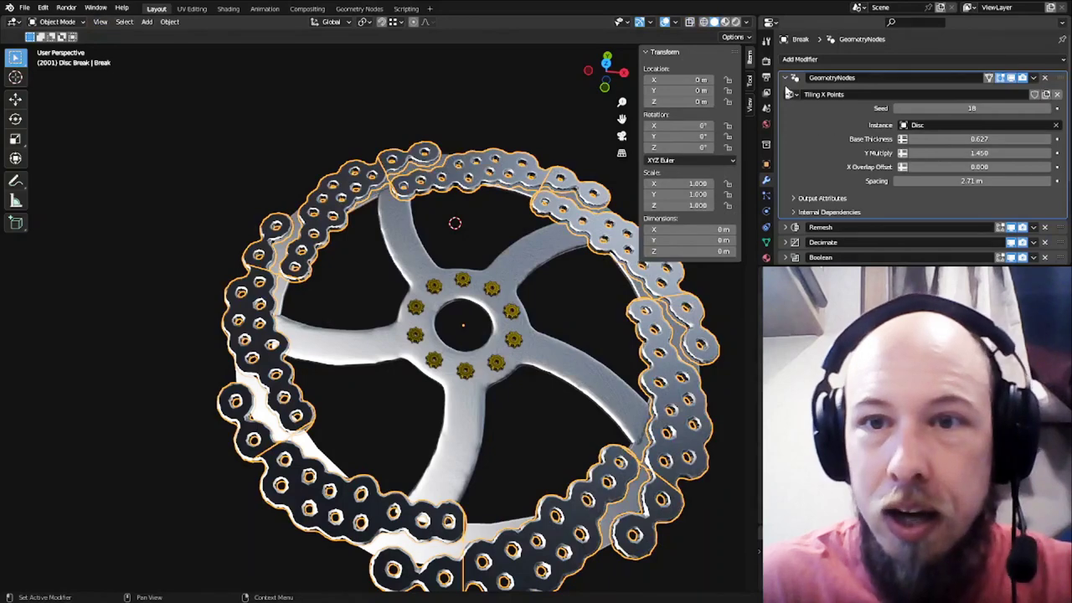
Compare the brake ring with and without its Boolean modifier in the viewport
{"action": "left_click", "coordinate": [785, 78]}
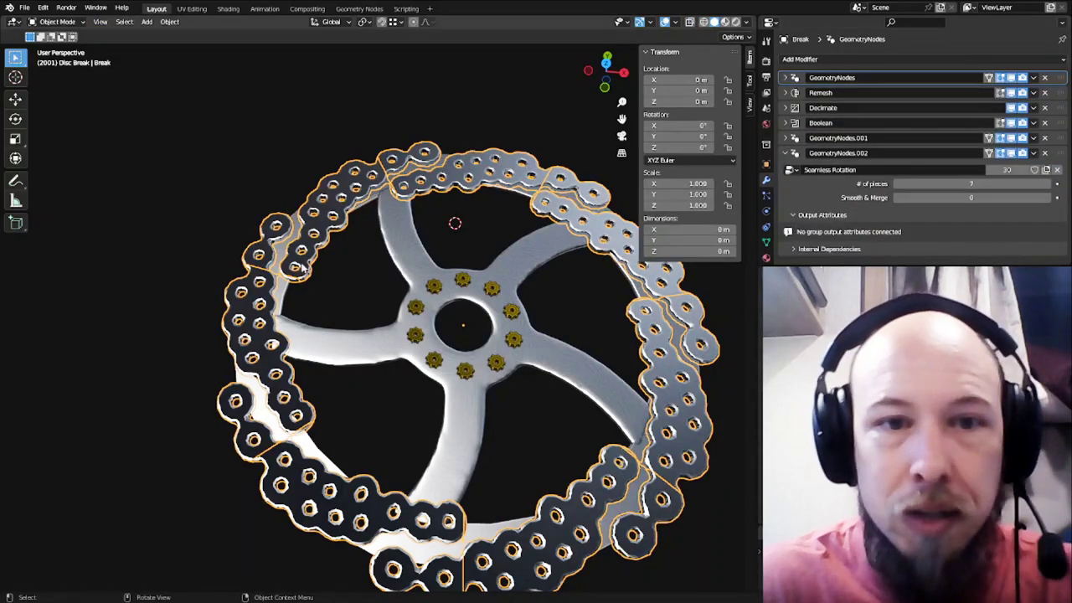
{"action": "double_click", "coordinate": [837, 123]}
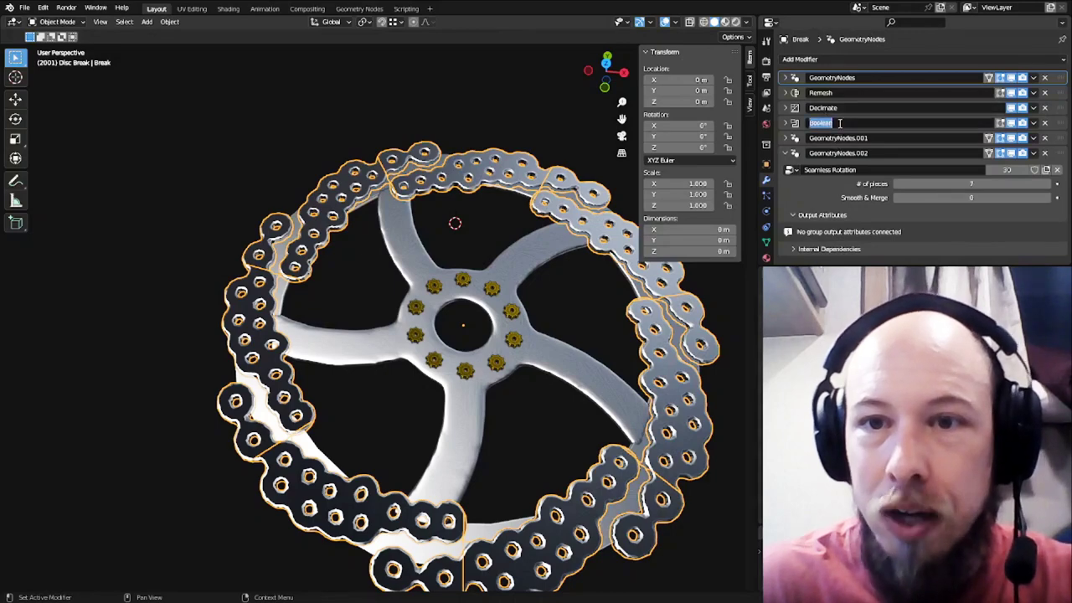
{"action": "left_click", "coordinate": [817, 123]}
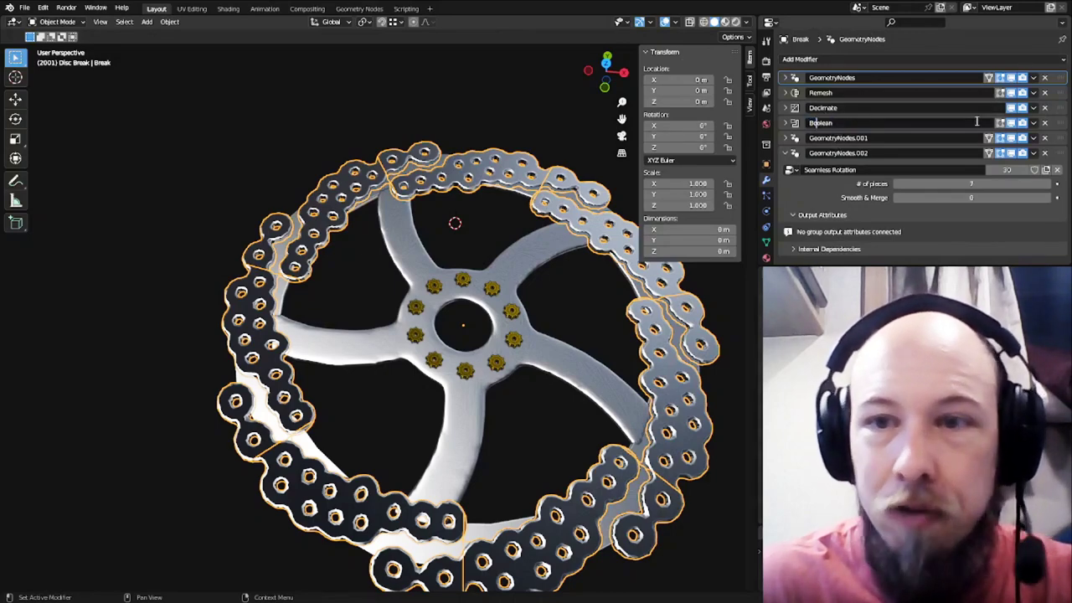
{"action": "left_click", "coordinate": [1011, 123]}
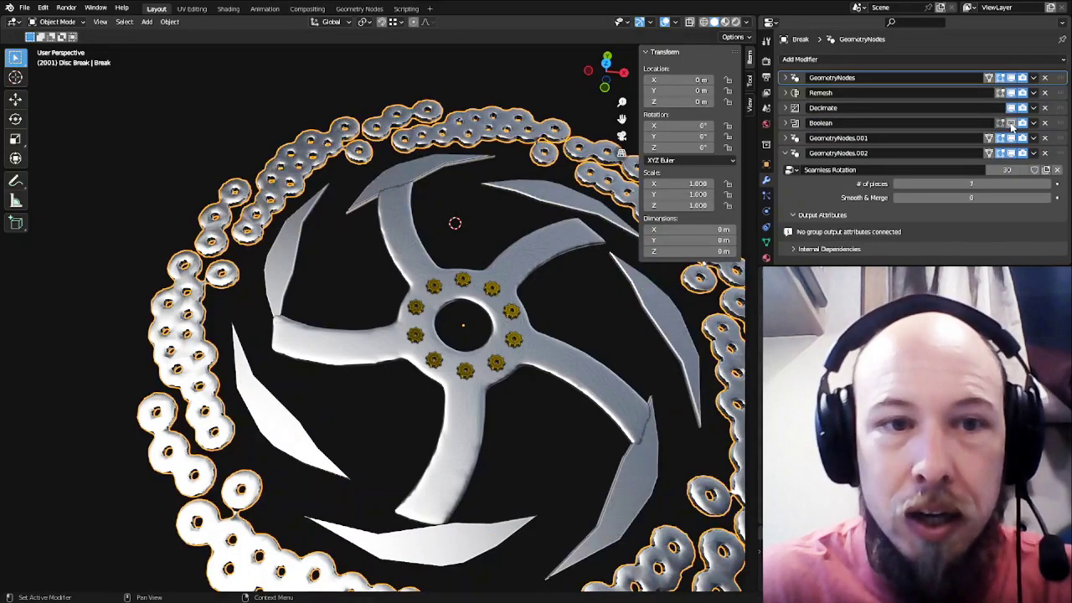
{"action": "left_click", "coordinate": [1011, 123]}
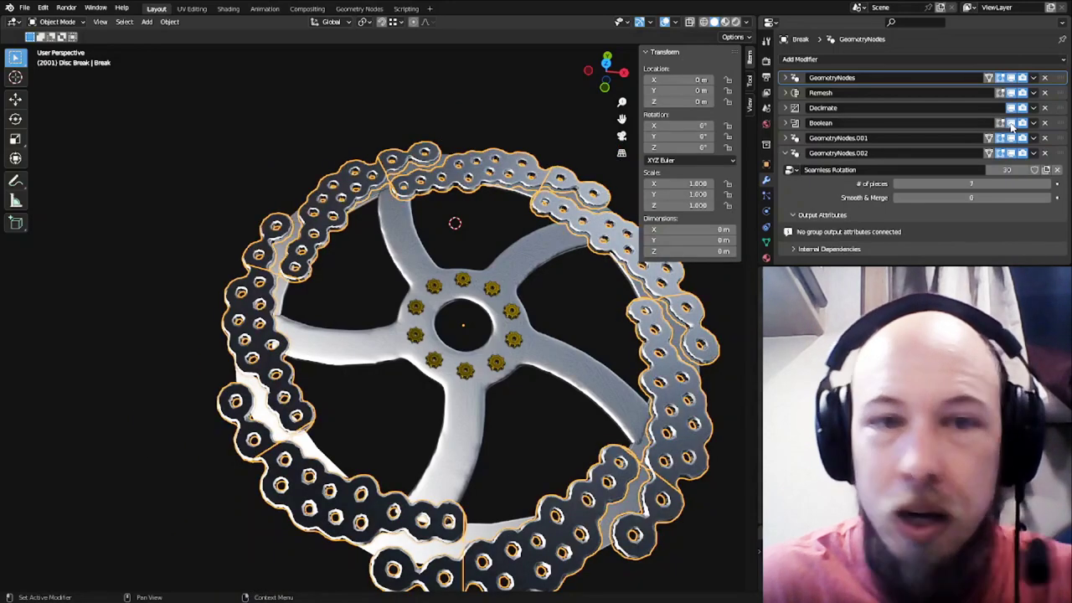
Show the settings of the ring's Trim X end faces modifier
{"action": "left_click", "coordinate": [785, 138]}
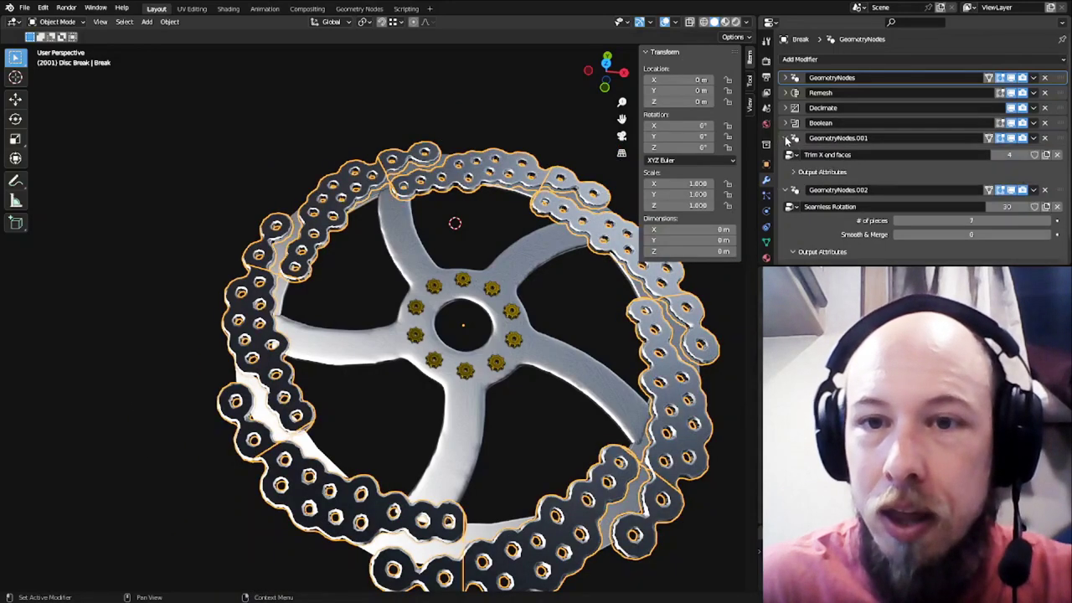
{"action": "left_click", "coordinate": [873, 165]}
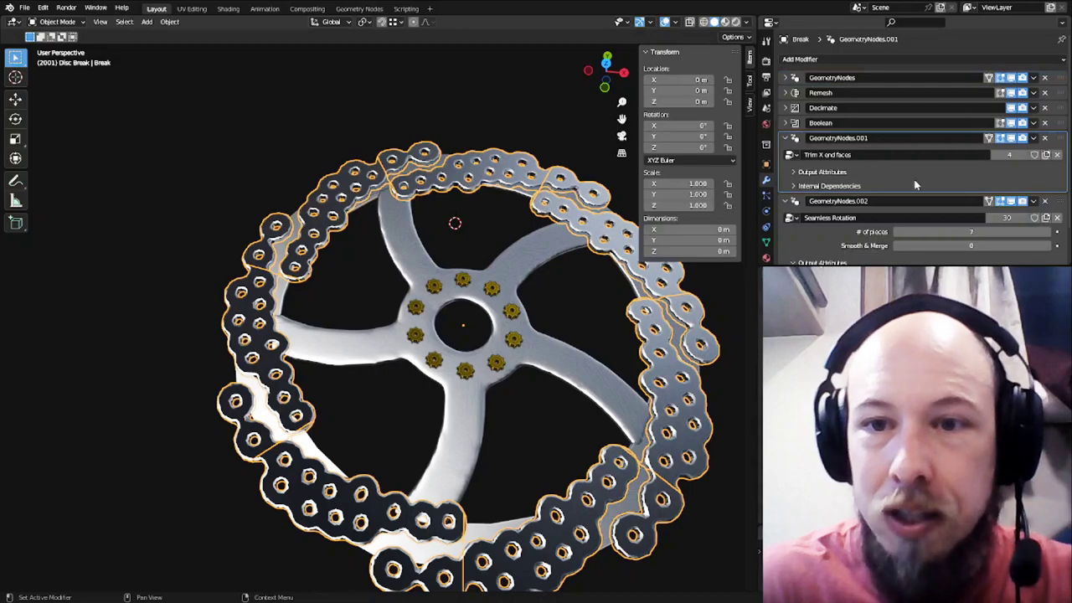
{"action": "scroll", "coordinate": [863, 168], "scroll_direction": "down", "scroll_amount": 2}
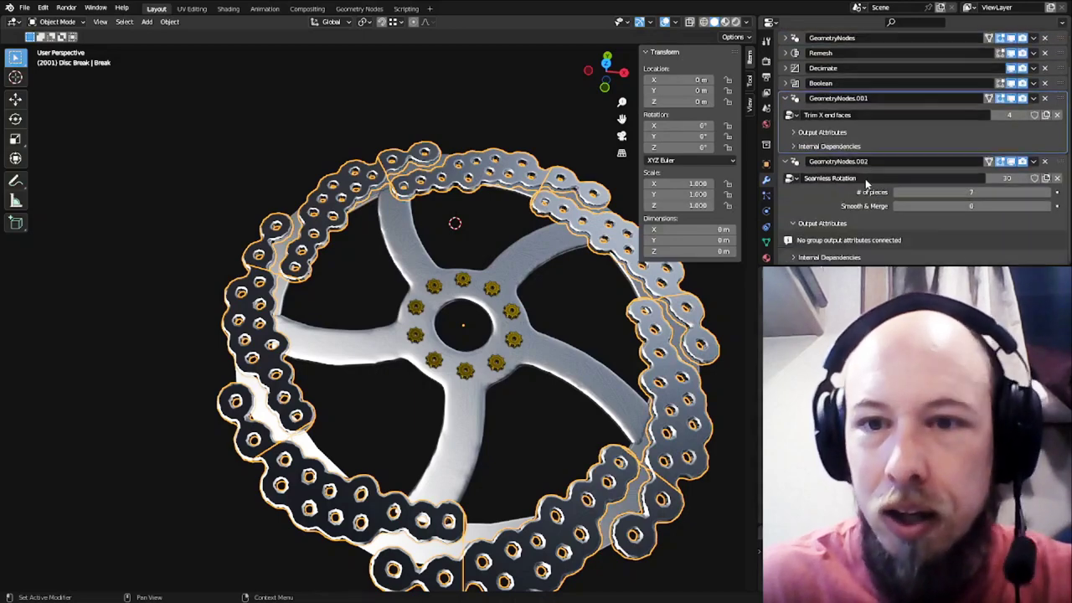
Reduce the number of pieces in the ring's Seamless Rotation modifier to 4
{"action": "left_click", "coordinate": [806, 194]}
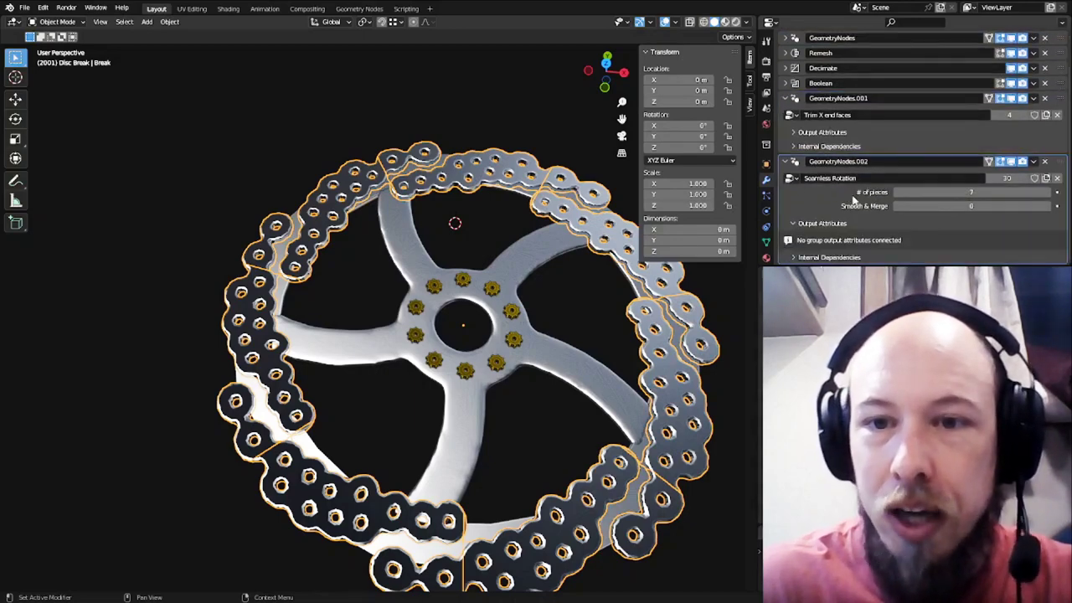
{"action": "left_click", "coordinate": [896, 194]}
{"action": "left_click", "coordinate": [896, 193]}
{"action": "left_click", "coordinate": [895, 193]}
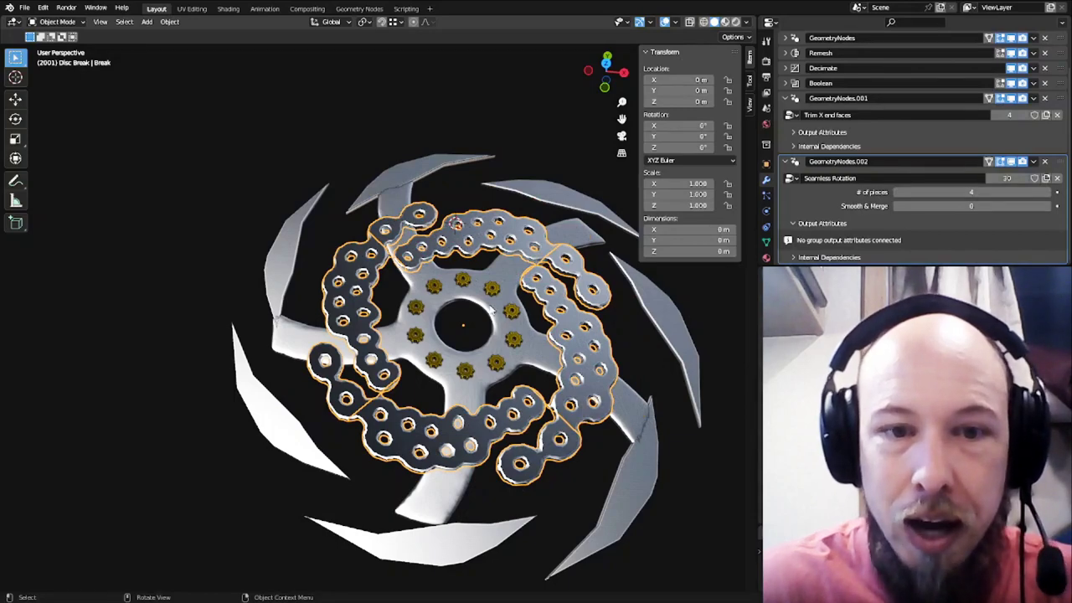
Increase the number of pieces in the ring's Seamless Rotation modifier to 12 and check the whole enlarged ring
{"action": "left_click", "coordinate": [1051, 193]}
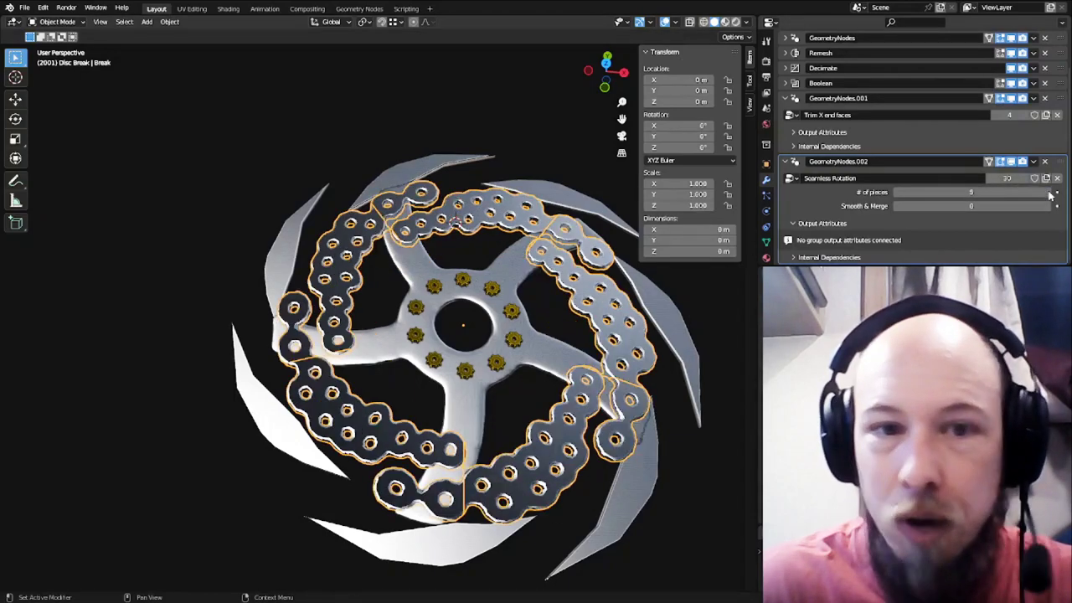
{"action": "left_click", "coordinate": [1052, 192]}
{"action": "left_click", "coordinate": [1051, 192]}
{"action": "left_click", "coordinate": [1051, 194]}
{"action": "left_click", "coordinate": [1051, 193]}
{"action": "left_click", "coordinate": [1050, 193]}
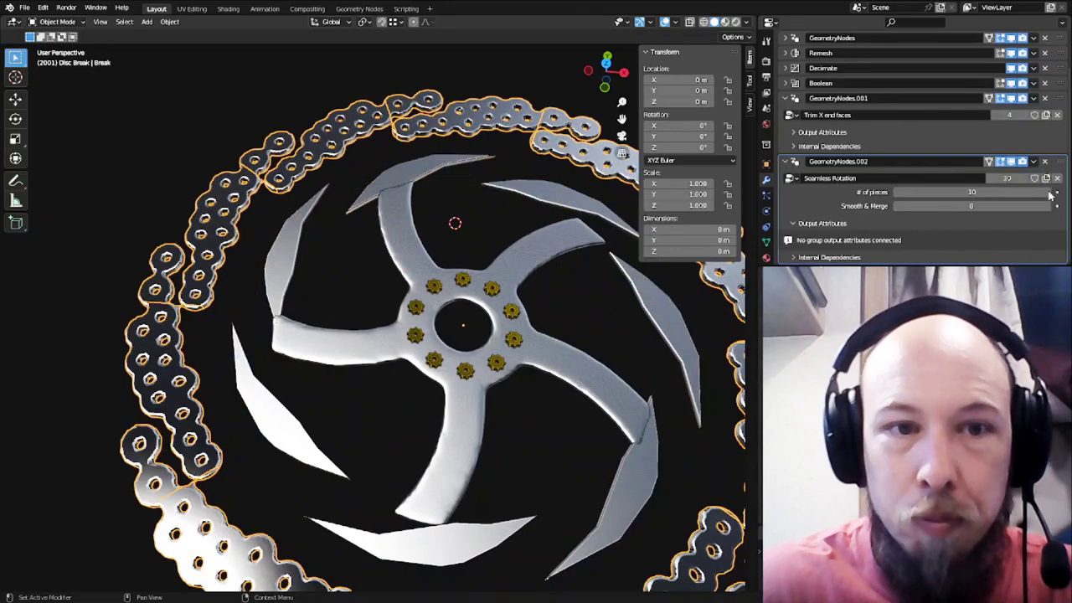
{"action": "left_click", "coordinate": [1050, 193]}
{"action": "left_click", "coordinate": [1050, 193]}
{"action": "scroll", "coordinate": [333, 237], "scroll_direction": "down", "scroll_amount": 5}
{"action": "scroll", "coordinate": [333, 237], "scroll_direction": "down", "scroll_amount": 1}
{"action": "middle_click_drag", "start_coordinate": [410, 283], "coordinate": [405, 263], "text": "shift"}
{"action": "middle_click_drag", "start_coordinate": [405, 263], "coordinate": [361, 246]}
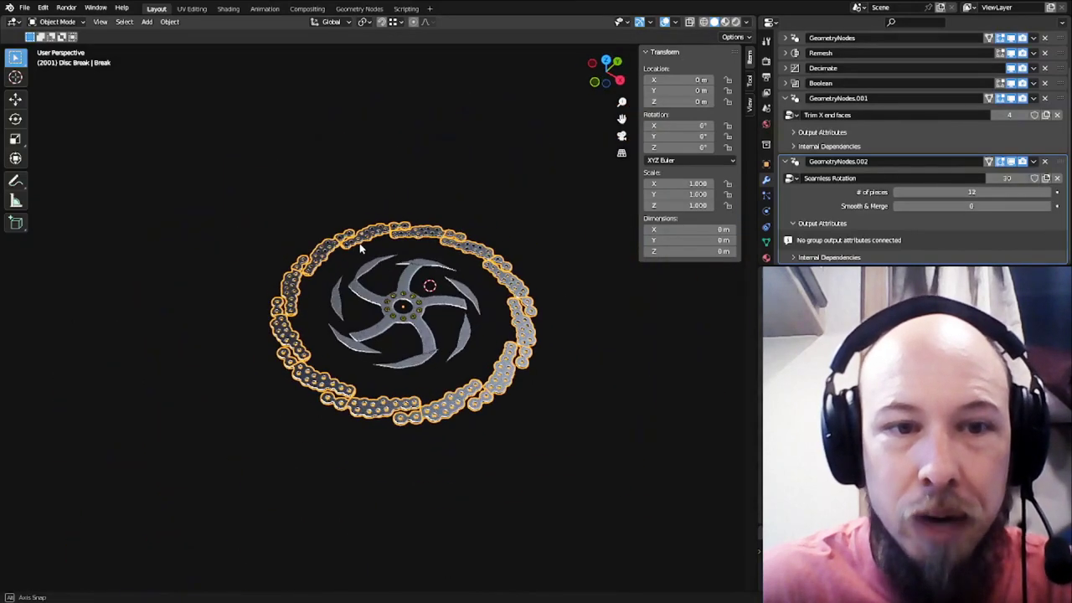
Set the Tiling X Points seed of the brake ring to 20 and view the deselected result from above
{"action": "left_click", "coordinate": [785, 38]}
{"action": "left_click", "coordinate": [1052, 71]}
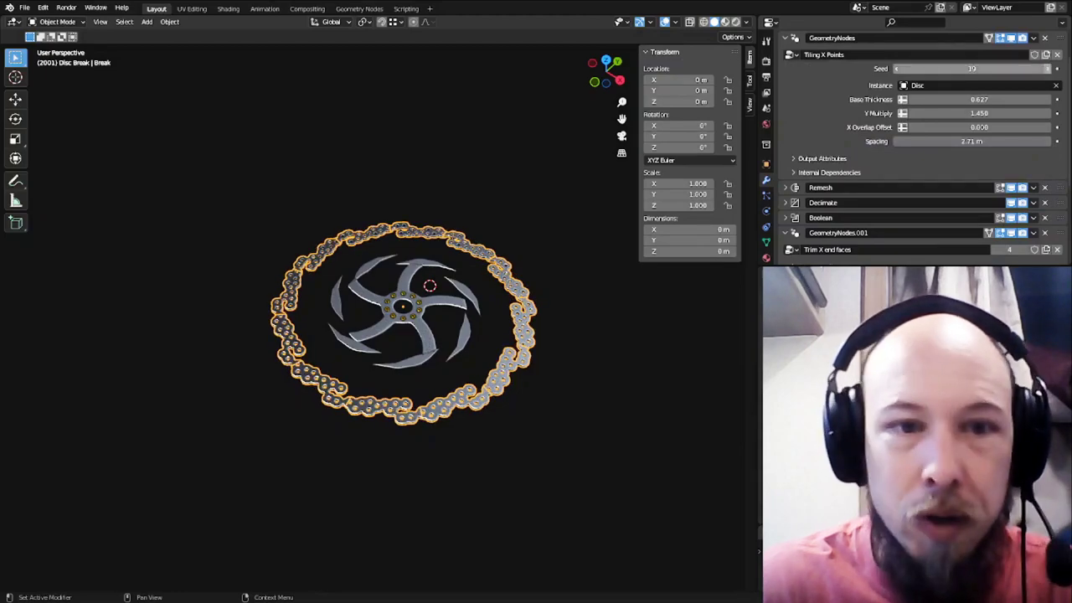
{"action": "left_click", "coordinate": [1052, 70]}
{"action": "left_click", "coordinate": [457, 172]}
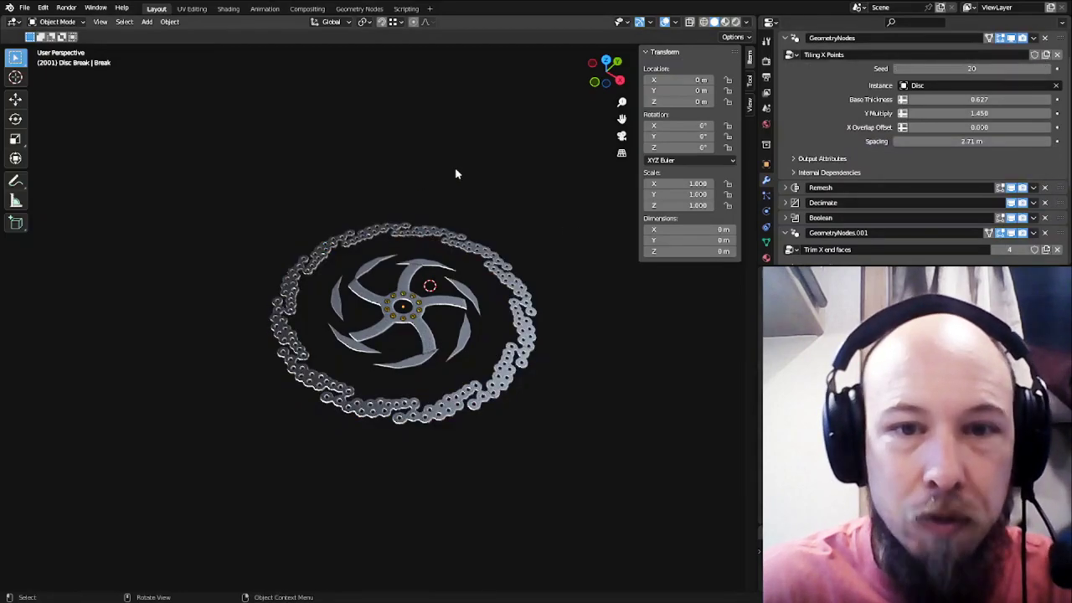
{"action": "middle_click_drag", "start_coordinate": [457, 173], "coordinate": [444, 268]}
{"action": "scroll", "coordinate": [470, 263], "scroll_direction": "up", "scroll_amount": 2}
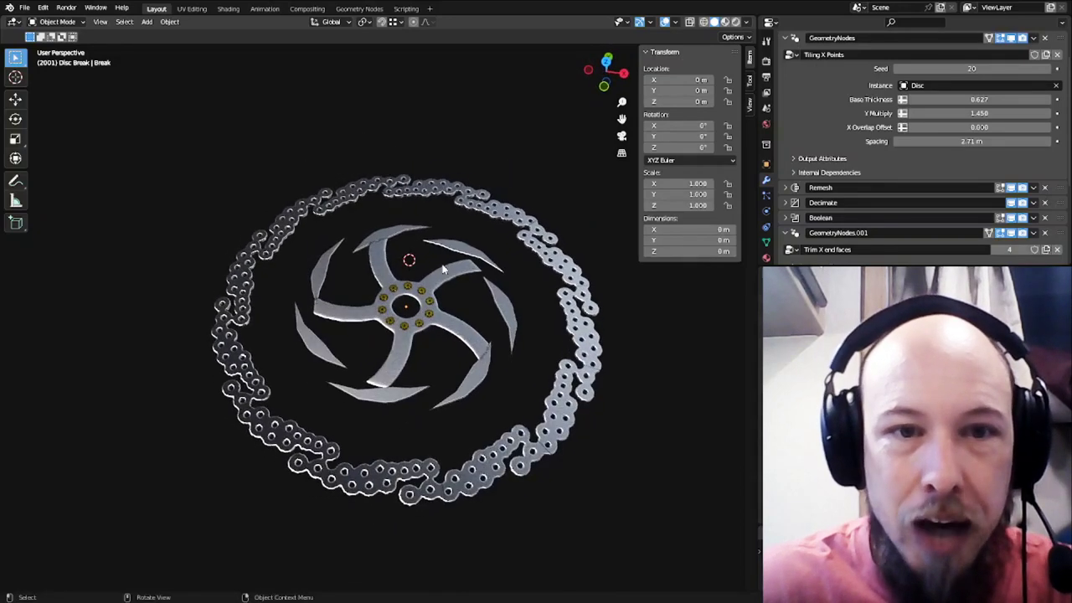
{"action": "left_click", "coordinate": [410, 191]}
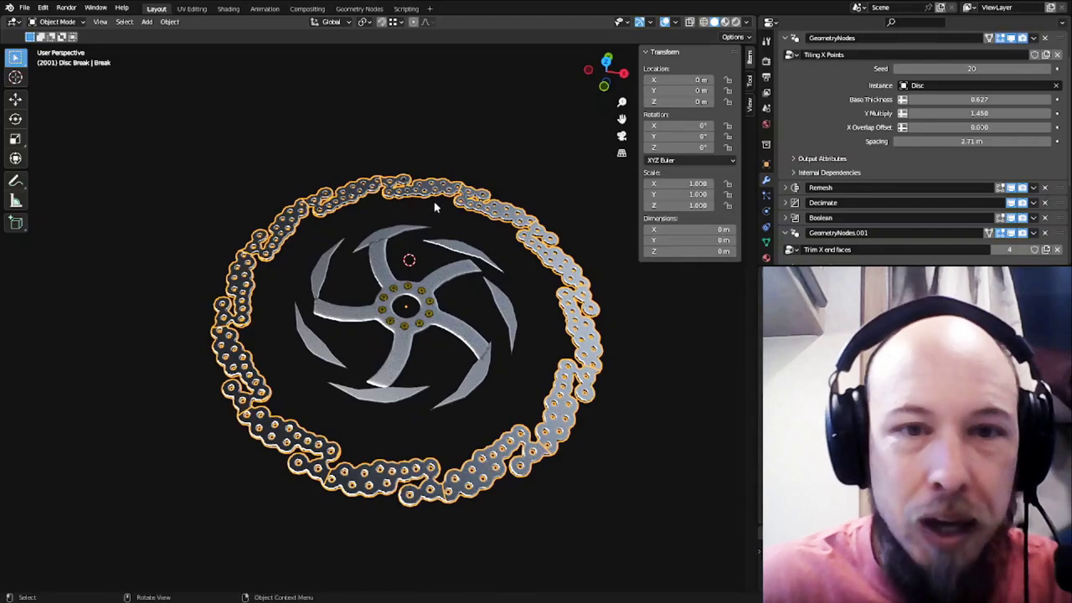
{"action": "left_click", "coordinate": [474, 141]}
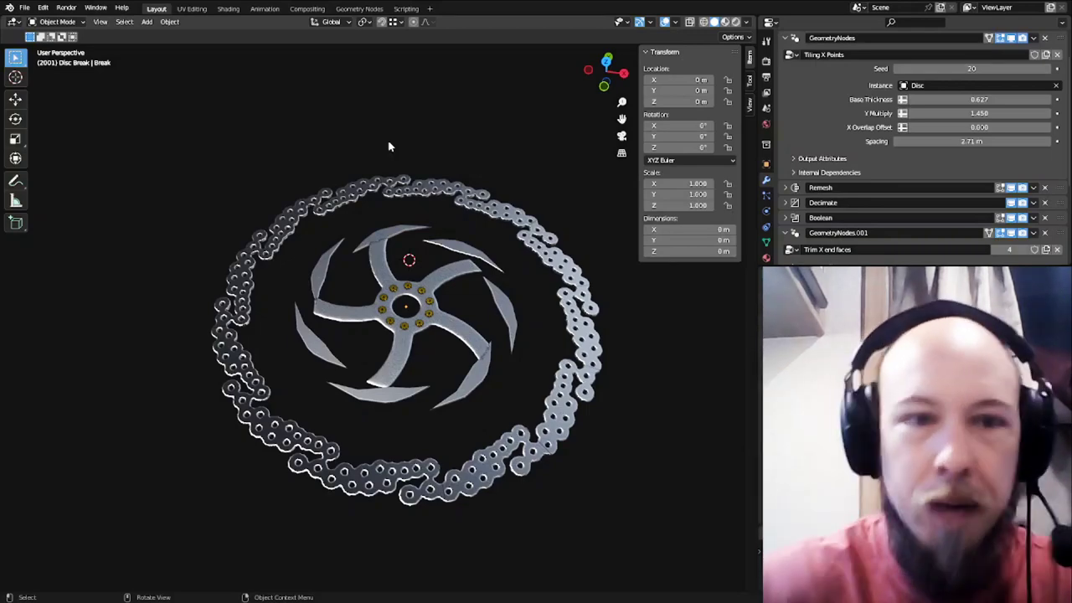
{"action": "left_click", "coordinate": [397, 185]}
{"action": "left_click", "coordinate": [477, 145]}
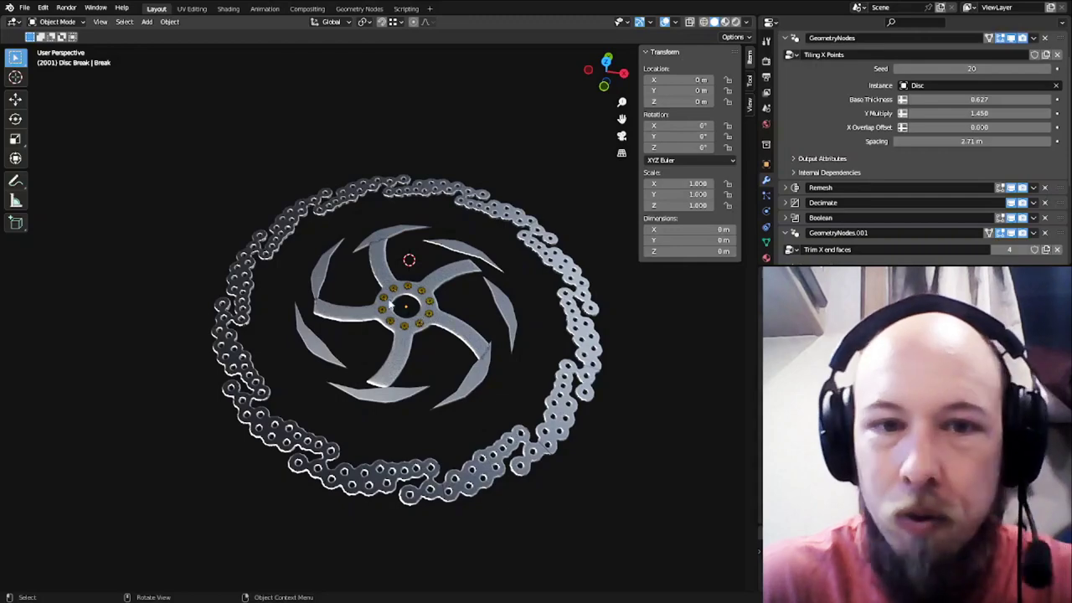
Select the gold crimp rivets around the hub and examine them and their modifier stack up close
{"action": "left_click", "coordinate": [394, 291]}
{"action": "scroll", "coordinate": [393, 295], "scroll_direction": "up", "scroll_amount": 10}
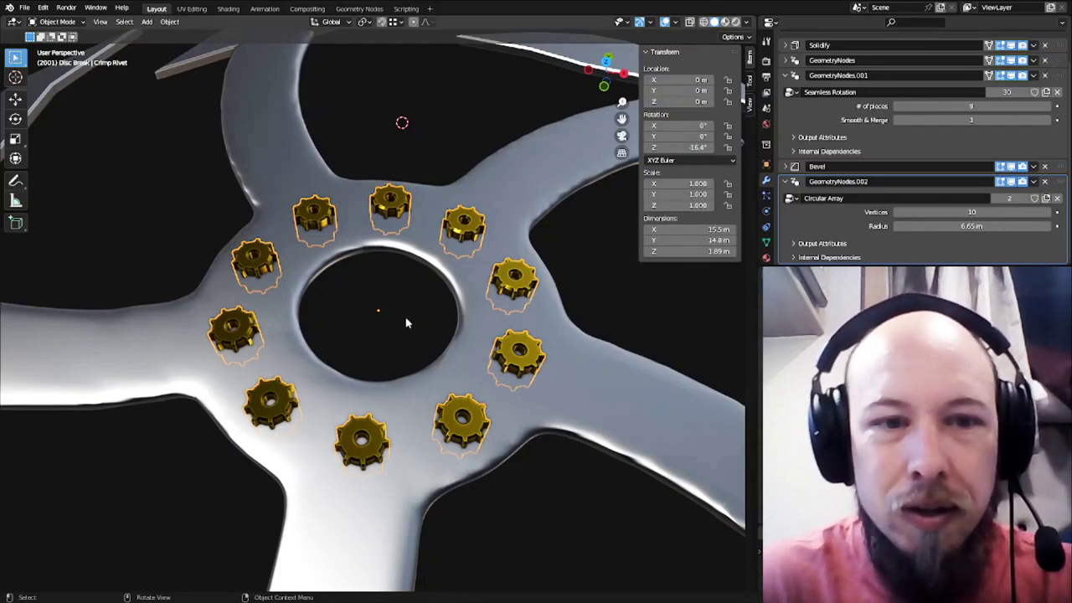
{"action": "middle_click_drag", "start_coordinate": [406, 322], "coordinate": [445, 296]}
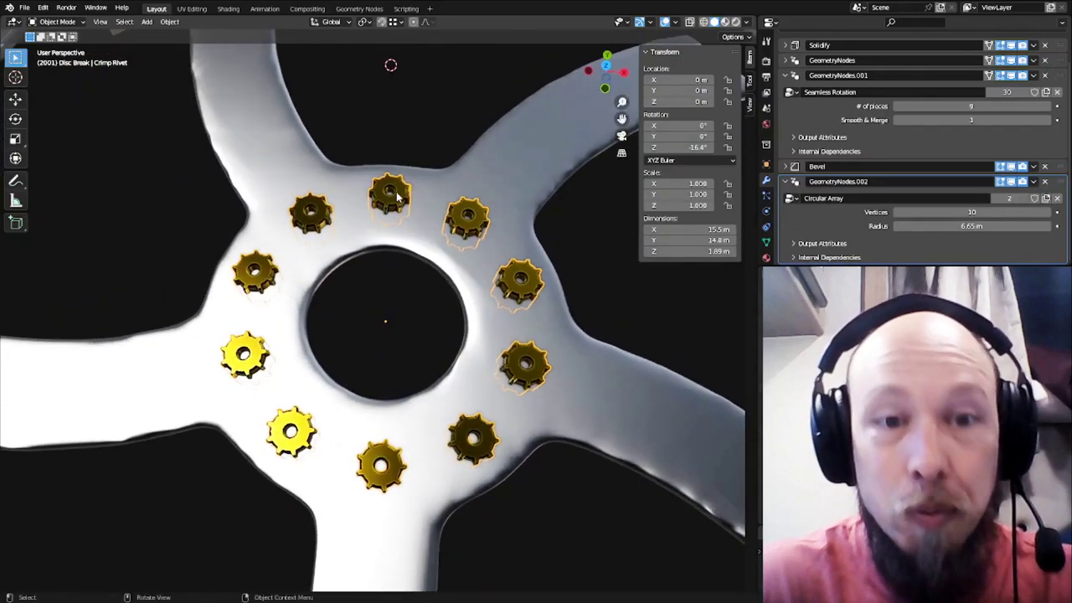
{"action": "scroll", "coordinate": [872, 84], "scroll_direction": "up", "scroll_amount": 2}
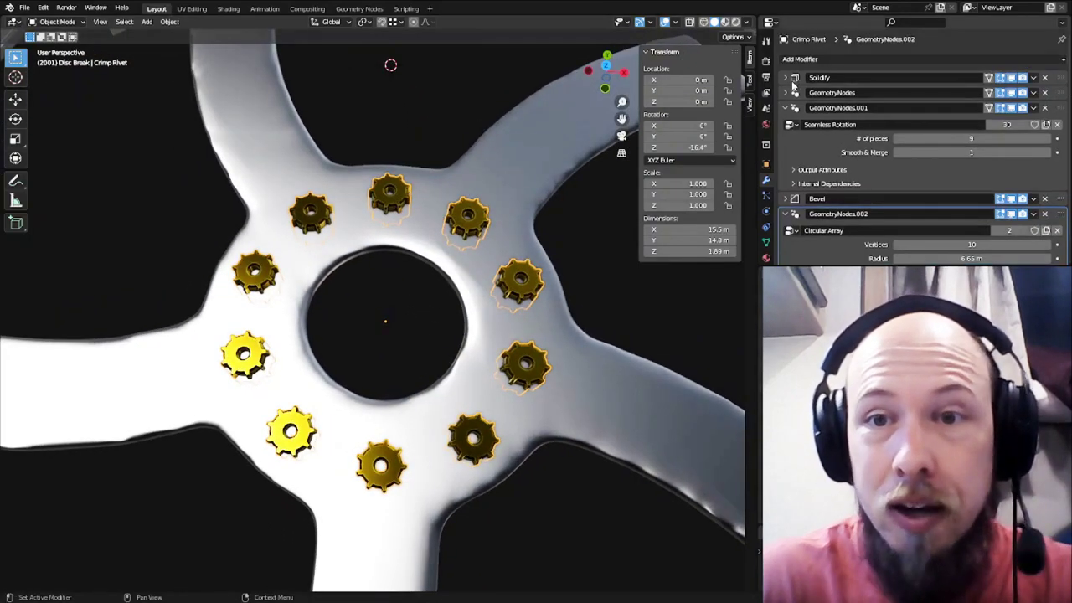
Remove the rivets' first GeometryNodes modifier and place Solidify after the Seamless Rotation modifier
{"action": "left_click", "coordinate": [785, 78]}
{"action": "left_click", "coordinate": [785, 78]}
{"action": "left_click", "coordinate": [785, 93]}
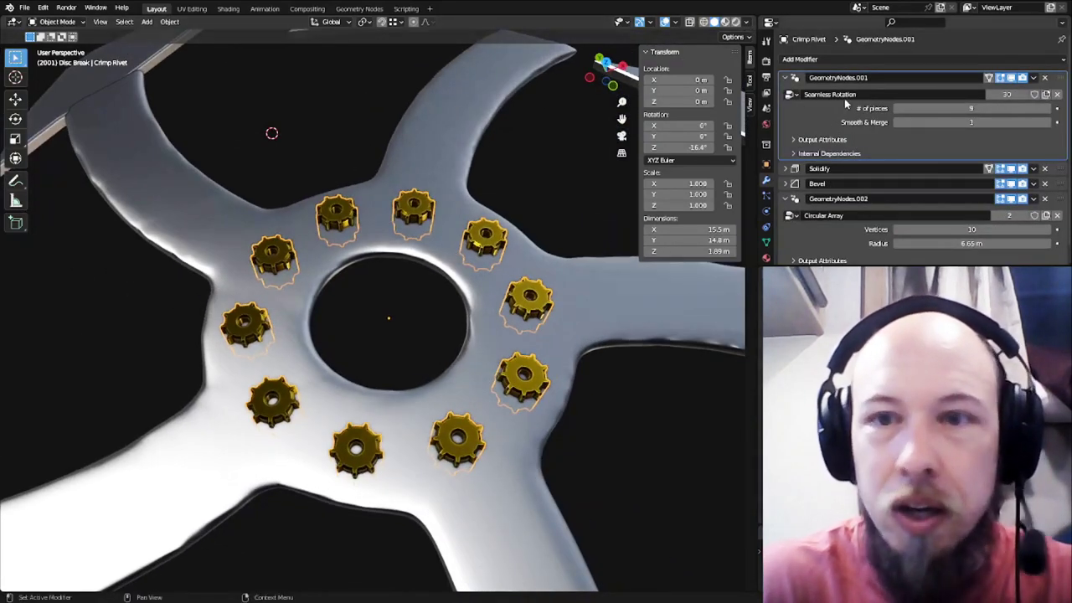
{"action": "key", "text": "Tab"}
{"action": "key", "text": "Tab"}
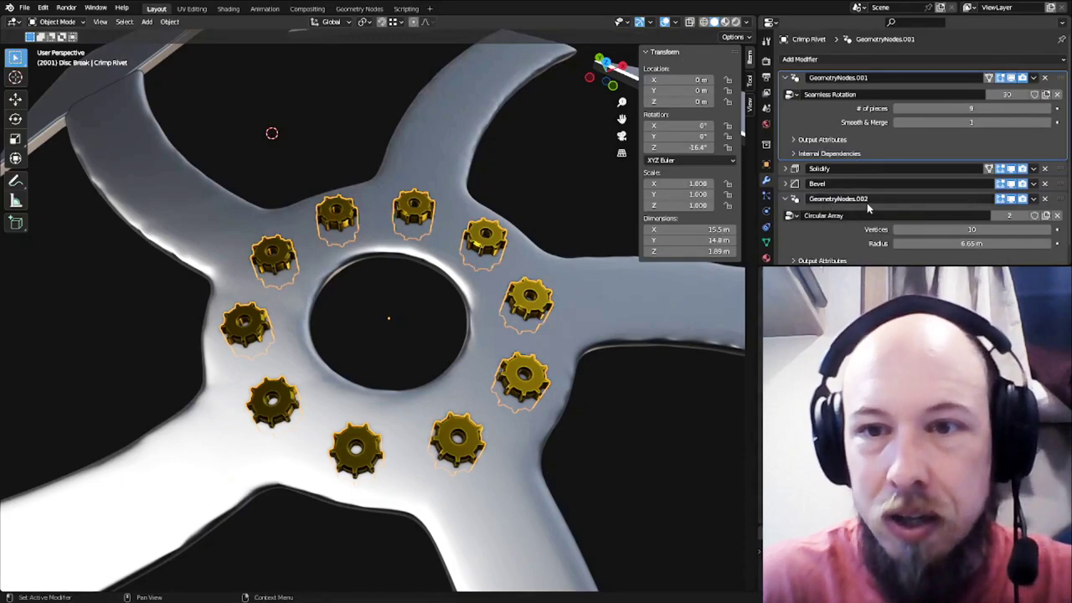
Set the rivets' Circular Array to 12 vertices and their Seamless Rotation to 12 pieces
{"action": "left_click", "coordinate": [827, 235]}
{"action": "scroll", "coordinate": [838, 217], "scroll_direction": "down", "scroll_amount": 1}
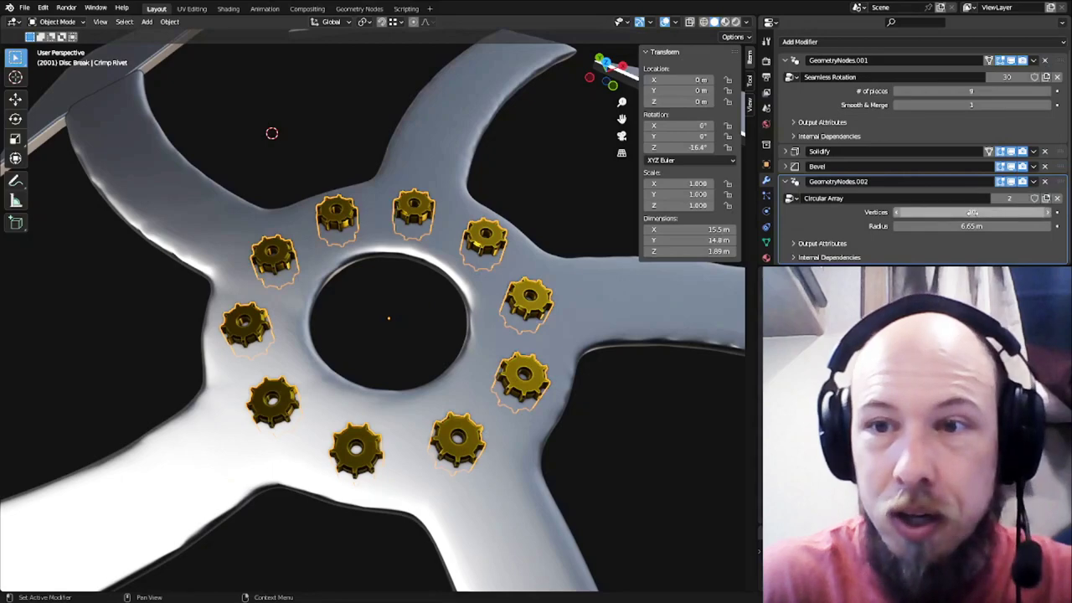
{"action": "left_click_drag", "start_coordinate": [972, 213], "coordinate": [1001, 212]}
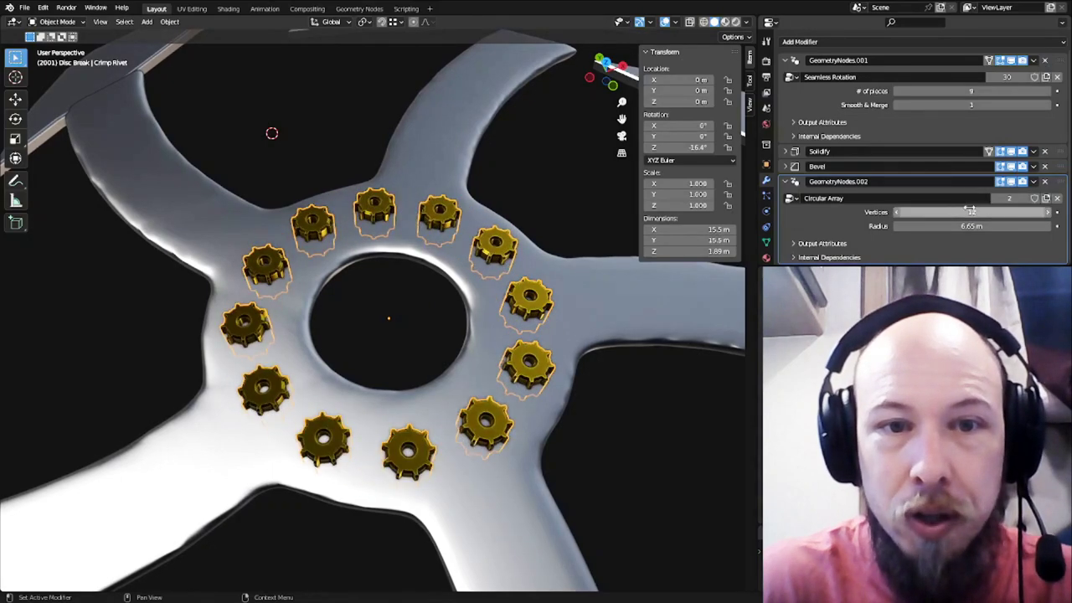
{"action": "mouse_move", "coordinate": [971, 92]}
{"action": "left_mouse_down"}
{"action": "mouse_move", "coordinate": [1005, 91]}
{"action": "mouse_move", "coordinate": [955, 92]}
{"action": "mouse_move", "coordinate": [979, 91]}
{"action": "left_mouse_up"}
{"action": "scroll", "coordinate": [437, 283], "scroll_direction": "down", "scroll_amount": 1}
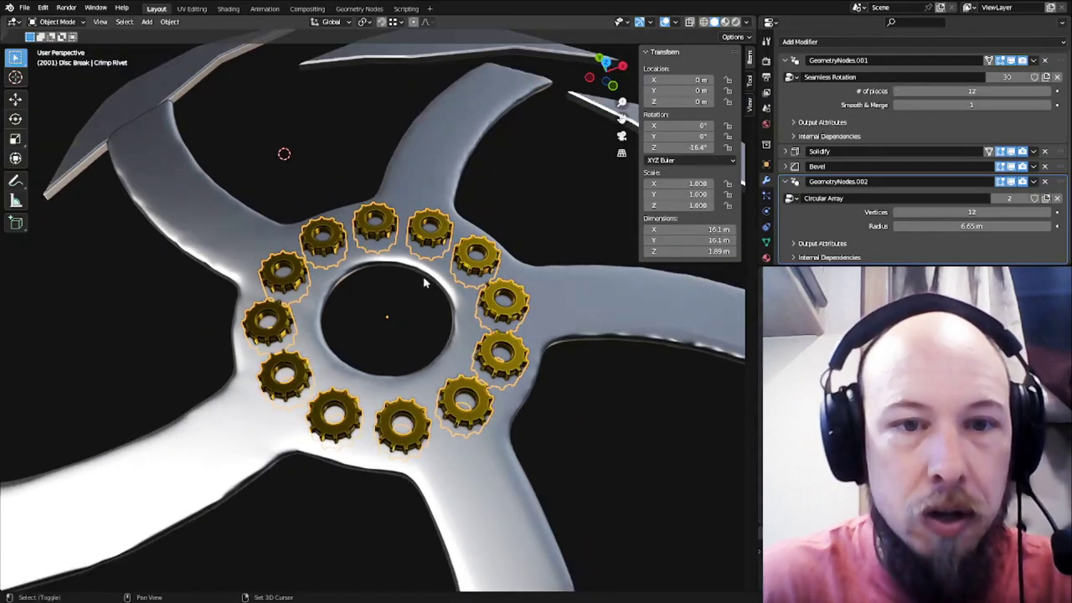
{"action": "middle_click_drag", "start_coordinate": [427, 283], "coordinate": [422, 310], "text": "shift"}
{"action": "mouse_move", "coordinate": [422, 310]}
{"action": "middle_mouse_down"}
{"action": "mouse_move", "coordinate": [412, 344]}
{"action": "mouse_move", "coordinate": [427, 306]}
{"action": "middle_mouse_up"}
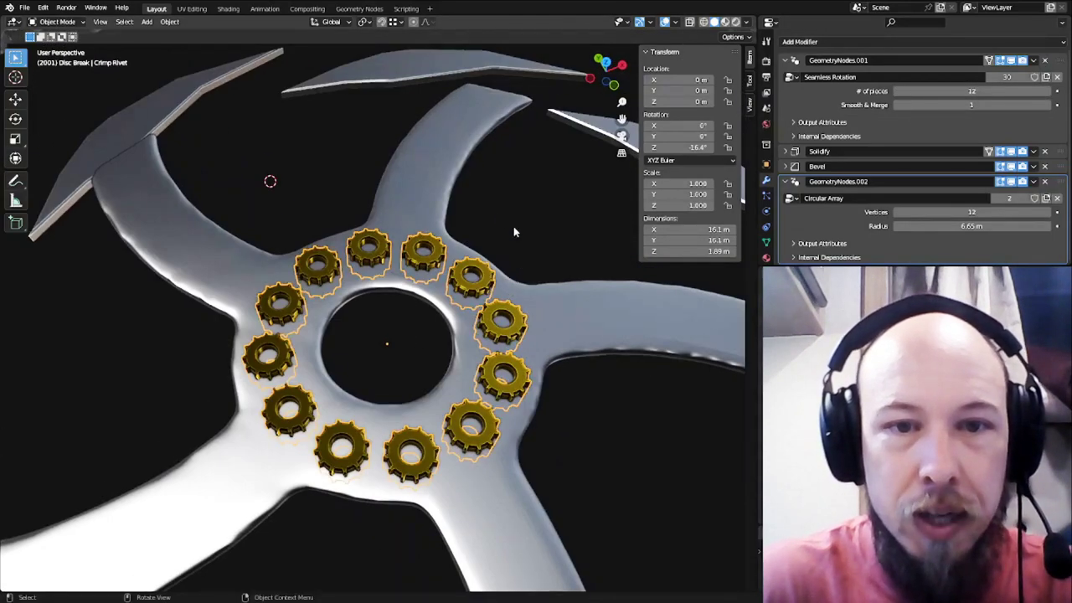
Select the curved spoke hub and examine its Combine With Object and Circular Array modifier settings
{"action": "scroll", "coordinate": [513, 232], "scroll_direction": "down", "scroll_amount": 6}
{"action": "left_click", "coordinate": [397, 265]}
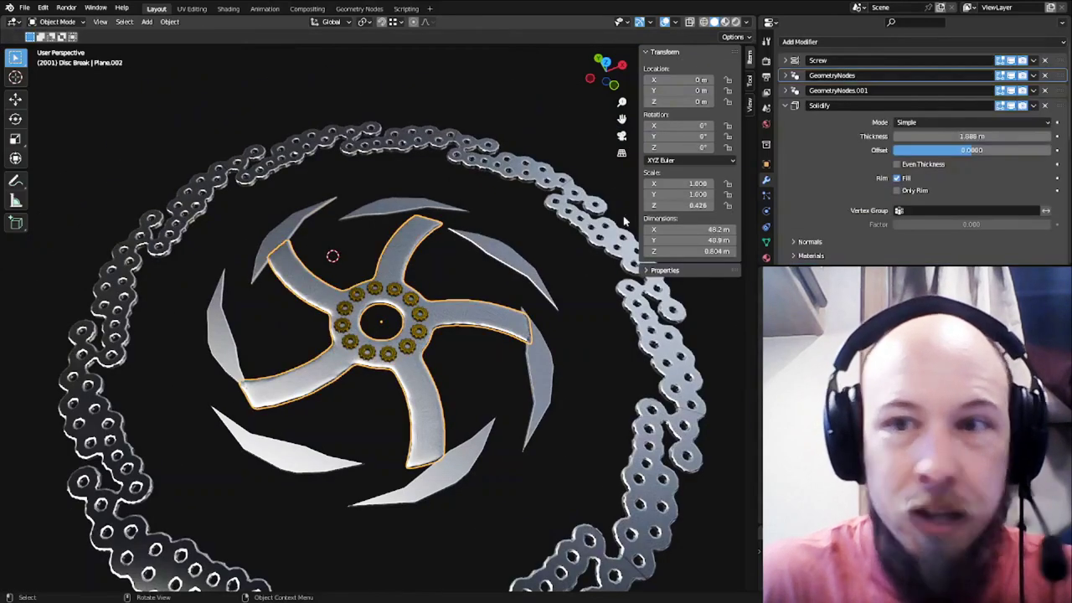
{"action": "left_click", "coordinate": [786, 75]}
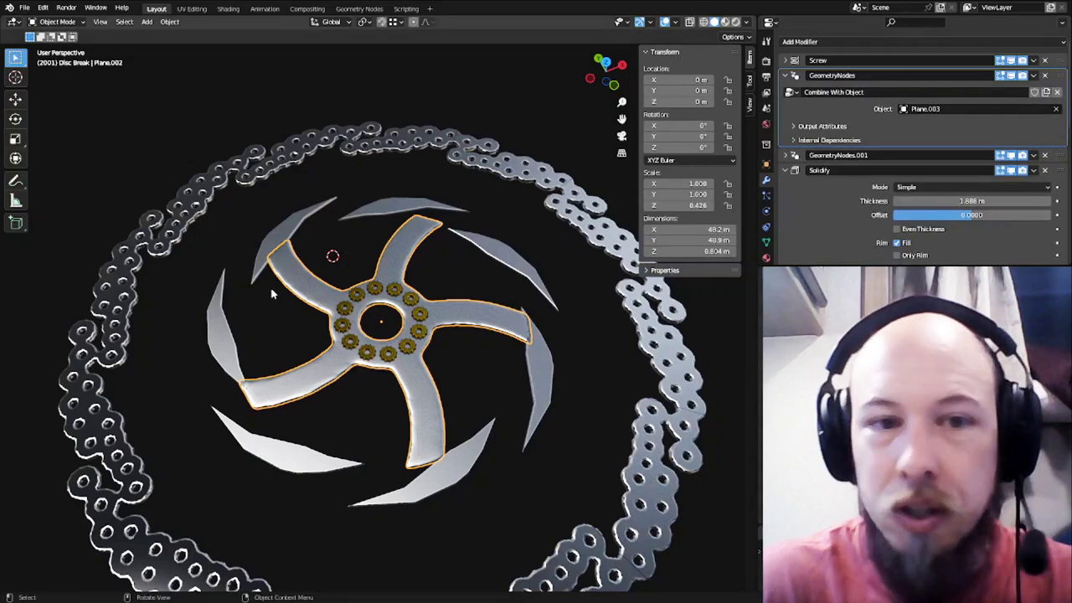
{"action": "left_click", "coordinate": [788, 156]}
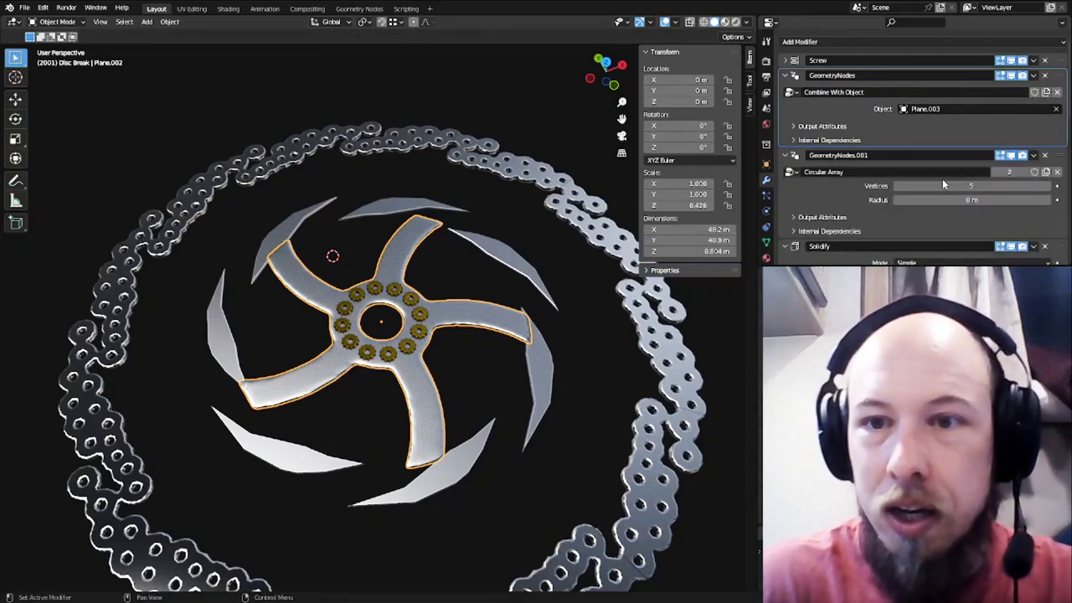
Set the spoke hub's Circular Array to 7 vertices and adjust the Seed of the outer ring's Tiling X Points modifier
{"action": "left_click", "coordinate": [1048, 187]}
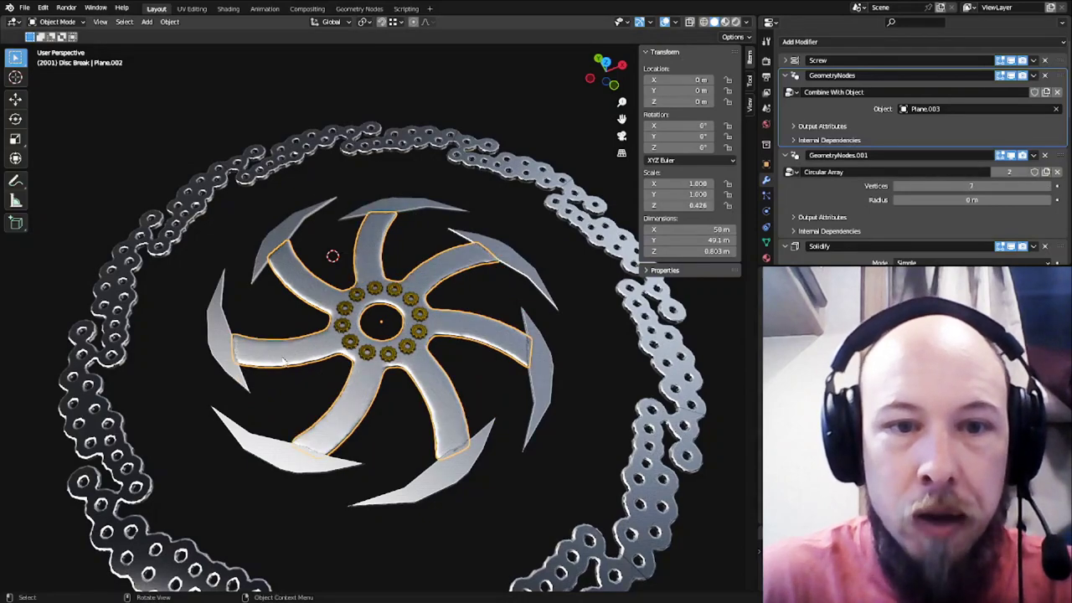
{"action": "left_click", "coordinate": [231, 178]}
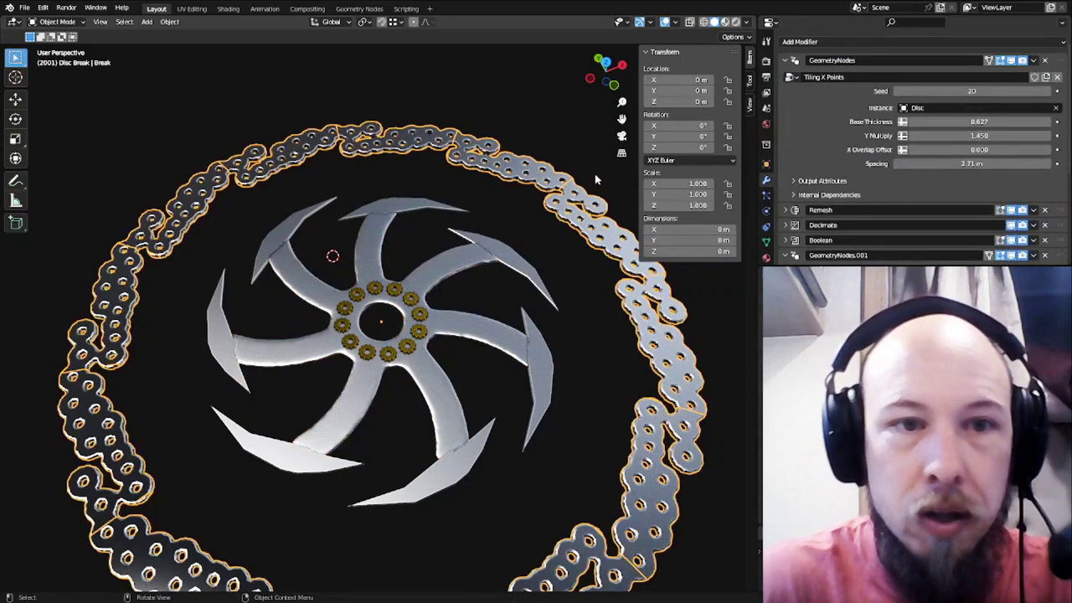
{"action": "left_click_drag", "start_coordinate": [971, 90], "coordinate": [986, 91]}
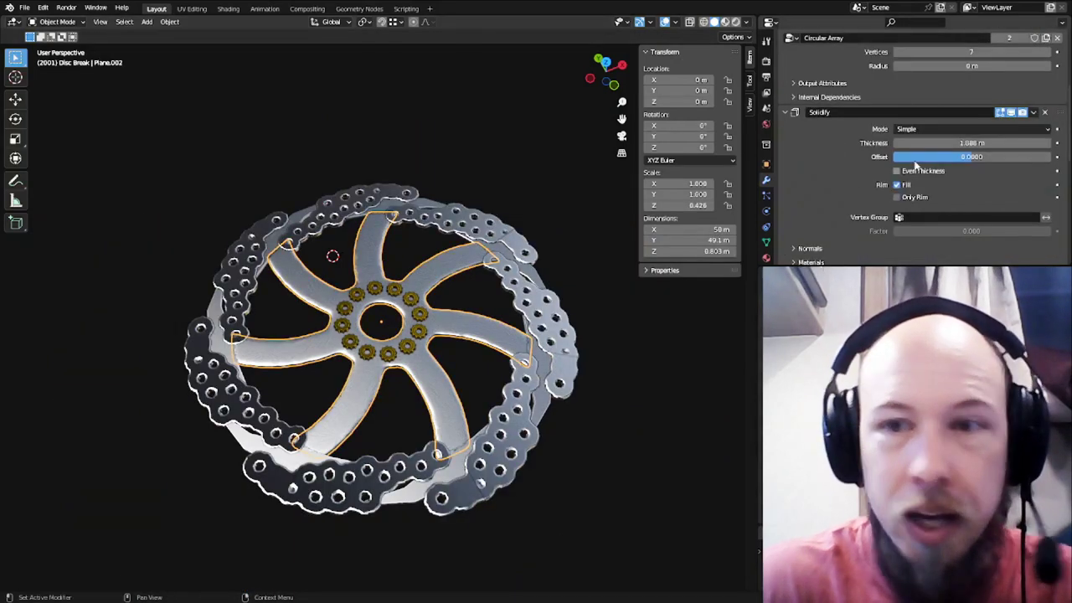
Examine the spoke hub's Solidify, Remesh, Weld and Subdivision modifier settings and its mesh in wireframe
{"action": "scroll", "coordinate": [888, 142], "scroll_direction": "up", "scroll_amount": 3}
{"action": "scroll", "coordinate": [865, 146], "scroll_direction": "down", "scroll_amount": 10}
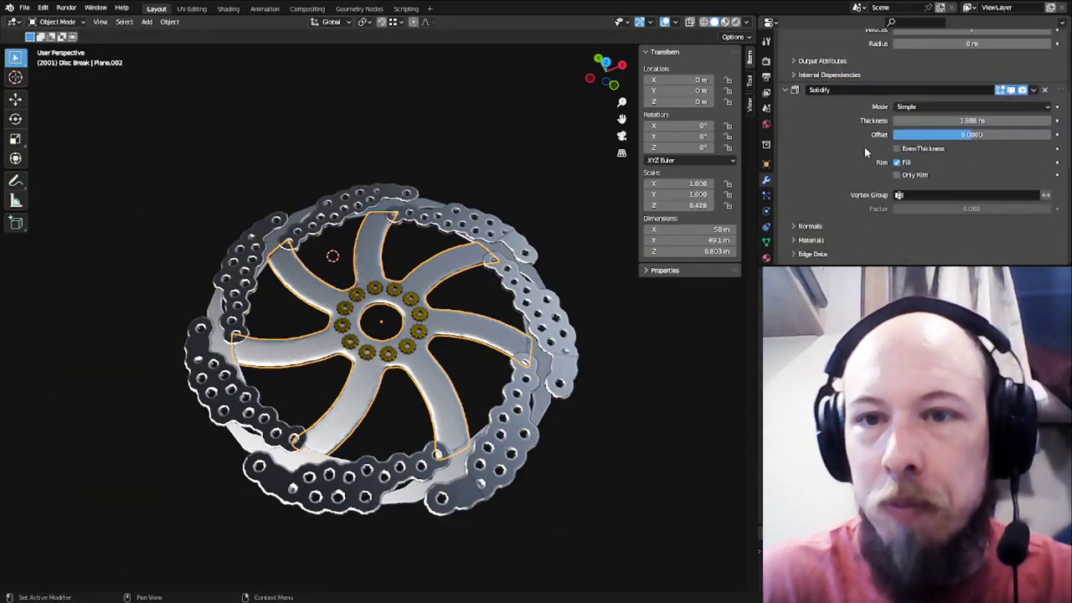
{"action": "scroll", "coordinate": [871, 193], "scroll_direction": "down", "scroll_amount": 2}
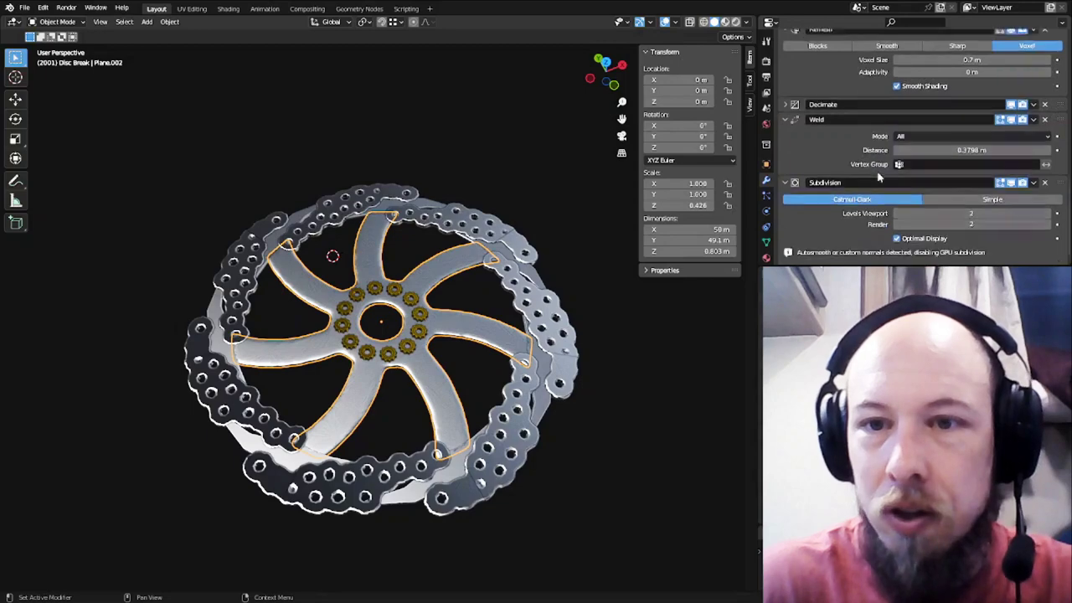
{"action": "scroll", "coordinate": [833, 164], "scroll_direction": "up", "scroll_amount": 6}
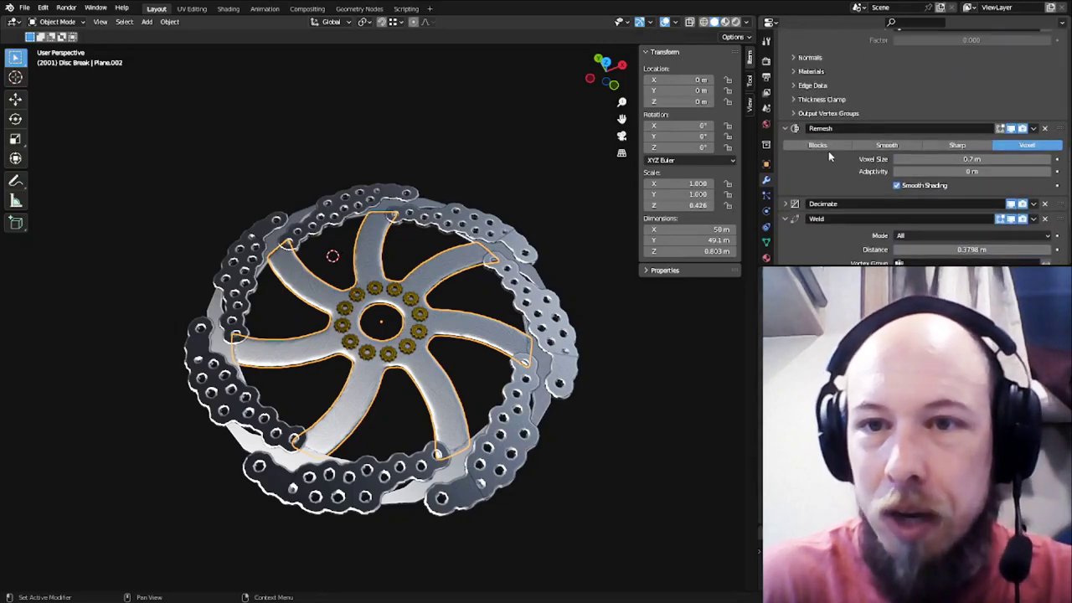
{"action": "scroll", "coordinate": [829, 150], "scroll_direction": "down", "scroll_amount": 4}
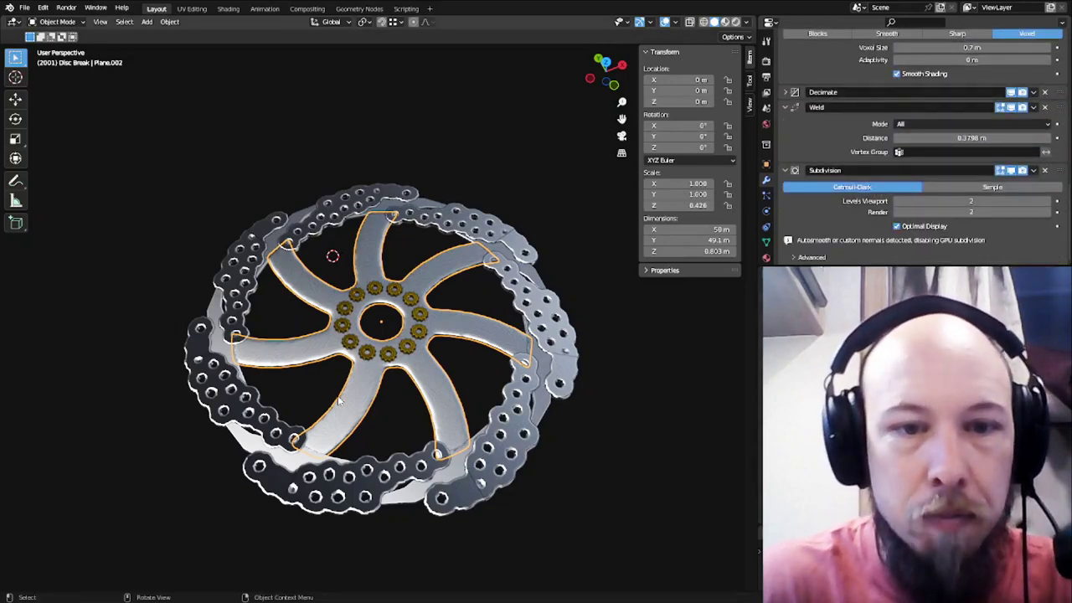
{"action": "scroll", "coordinate": [338, 399], "scroll_direction": "up", "scroll_amount": 5}
{"action": "key", "text": "shift+z"}
{"action": "mouse_move", "coordinate": [361, 371]}
{"action": "middle_mouse_down"}
{"action": "mouse_move", "coordinate": [453, 298]}
{"action": "mouse_move", "coordinate": [463, 304]}
{"action": "mouse_move", "coordinate": [408, 349]}
{"action": "mouse_move", "coordinate": [478, 261]}
{"action": "mouse_move", "coordinate": [441, 308]}
{"action": "mouse_move", "coordinate": [423, 290]}
{"action": "mouse_move", "coordinate": [458, 237]}
{"action": "middle_mouse_up"}
{"action": "key", "text": "shift+z"}
Examine the complete clockwork assembly from several angles with the large silver gear selected to read its Seamless Rotation settings
{"action": "scroll", "coordinate": [407, 350], "scroll_direction": "down", "scroll_amount": 3}
{"action": "scroll", "coordinate": [408, 315], "scroll_direction": "down", "scroll_amount": 4}
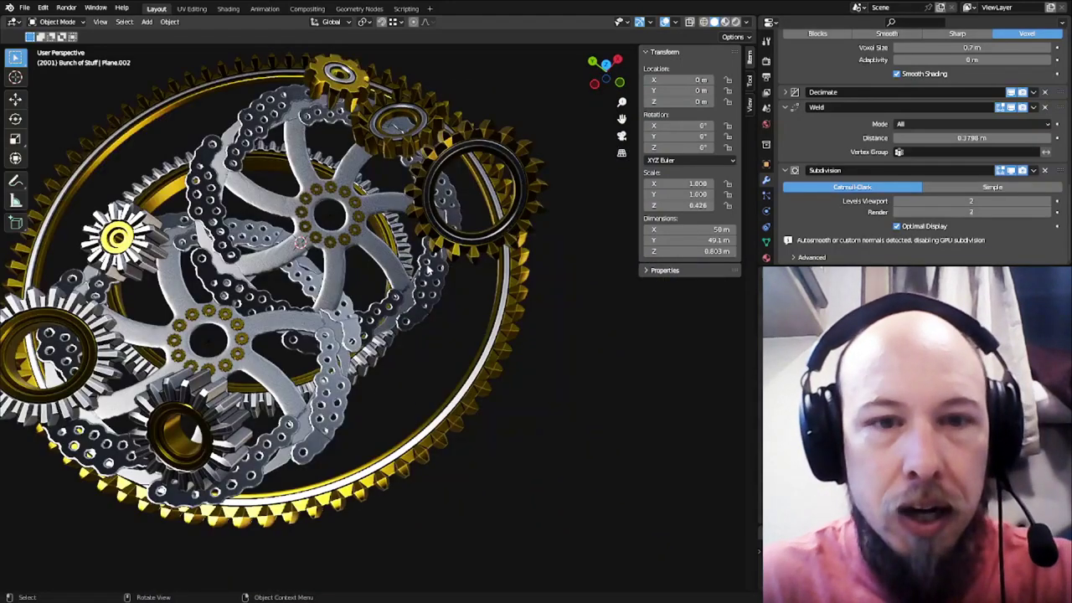
{"action": "middle_click_drag", "start_coordinate": [336, 268], "coordinate": [352, 285]}
{"action": "left_click", "coordinate": [233, 337]}
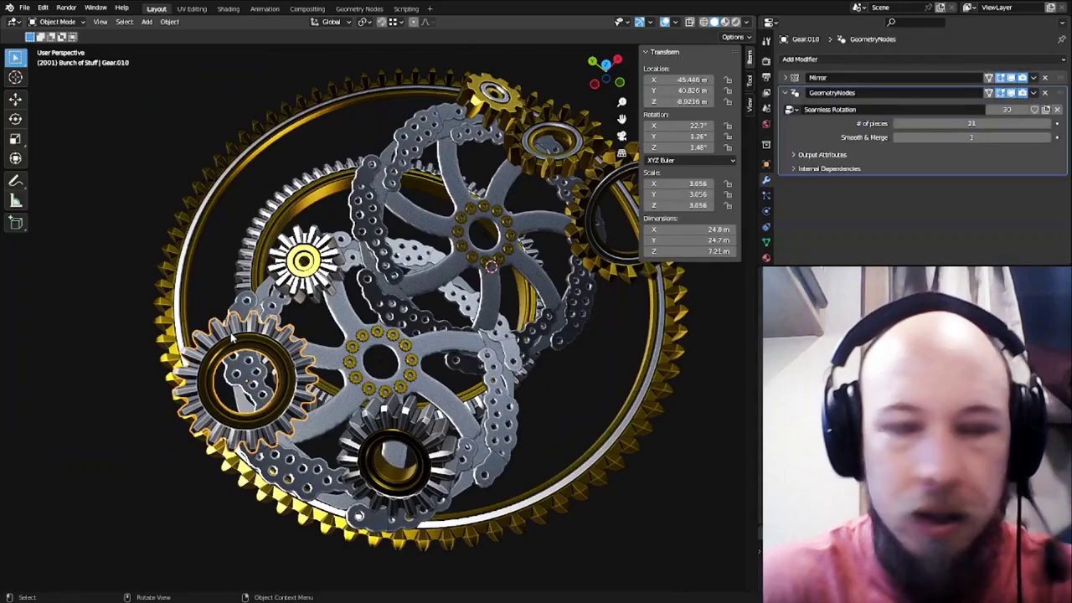
{"action": "scroll", "coordinate": [232, 336], "scroll_direction": "up", "scroll_amount": 4}
{"action": "middle_click_drag", "start_coordinate": [233, 337], "coordinate": [335, 306]}
{"action": "scroll", "coordinate": [335, 306], "scroll_direction": "down", "scroll_amount": 5}
{"action": "middle_click_drag", "start_coordinate": [262, 324], "coordinate": [428, 330], "text": "shift"}
{"action": "middle_click_drag", "start_coordinate": [402, 331], "coordinate": [551, 300]}
{"action": "middle_click_drag", "start_coordinate": [357, 312], "coordinate": [444, 327]}
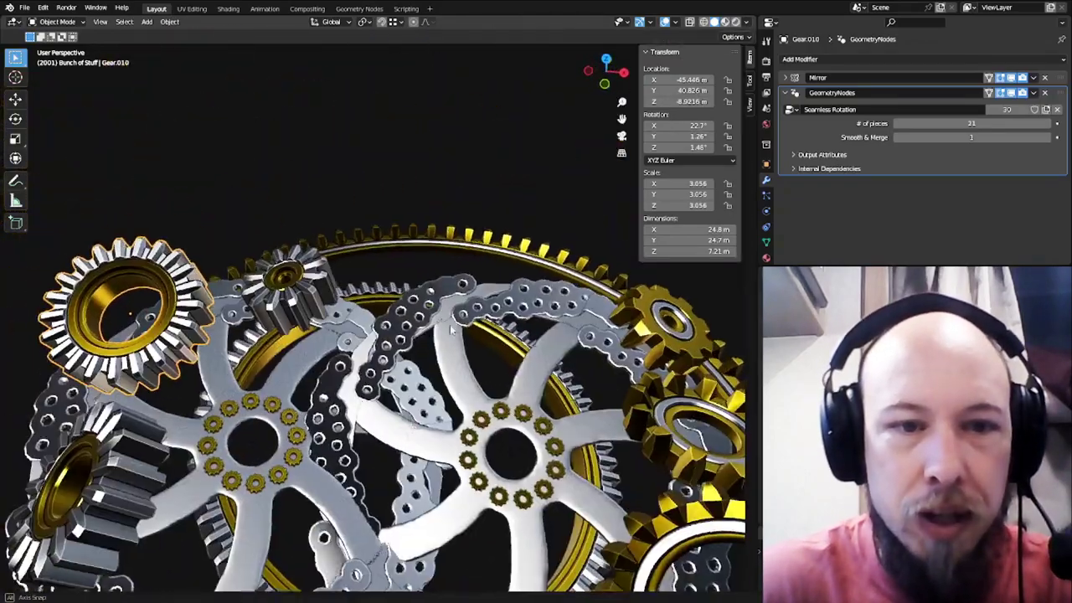
{"action": "scroll", "coordinate": [444, 327], "scroll_direction": "down", "scroll_amount": 2}
{"action": "middle_click_drag", "start_coordinate": [367, 396], "coordinate": [379, 327], "text": "shift"}
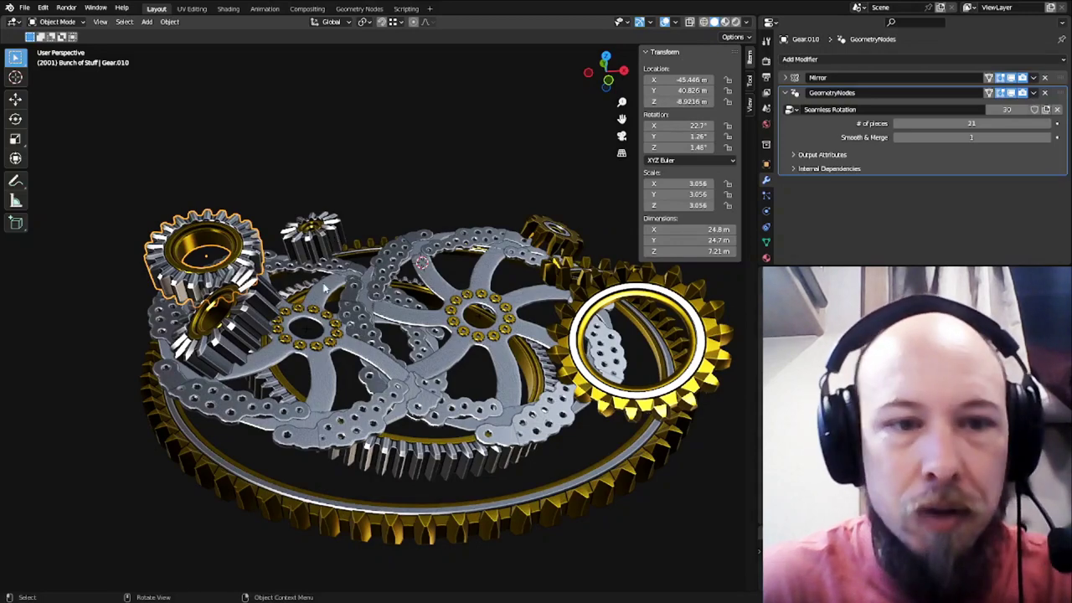
{"action": "scroll", "coordinate": [362, 308], "scroll_direction": "up", "scroll_amount": 2}
{"action": "middle_click_drag", "start_coordinate": [362, 308], "coordinate": [347, 365], "text": "shift"}
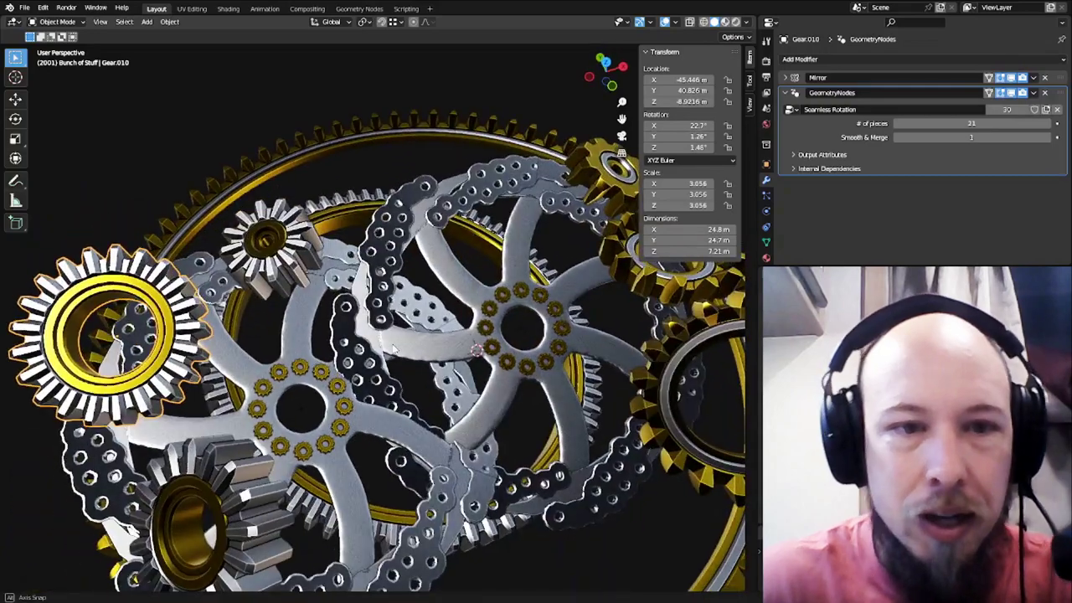
{"action": "left_click", "coordinate": [287, 270]}
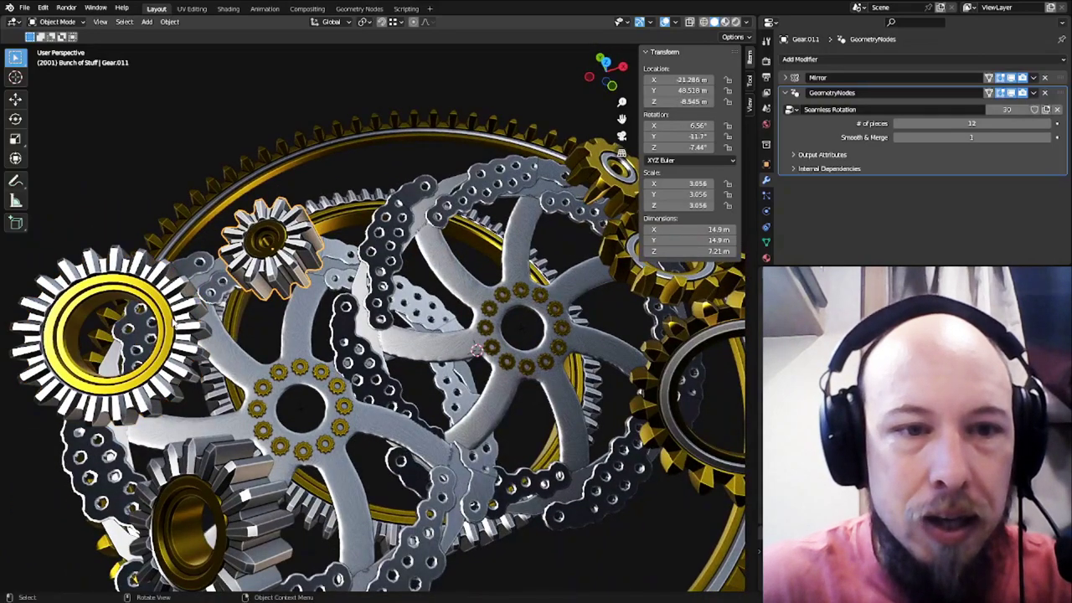
{"action": "key", "text": "ctrl+z"}
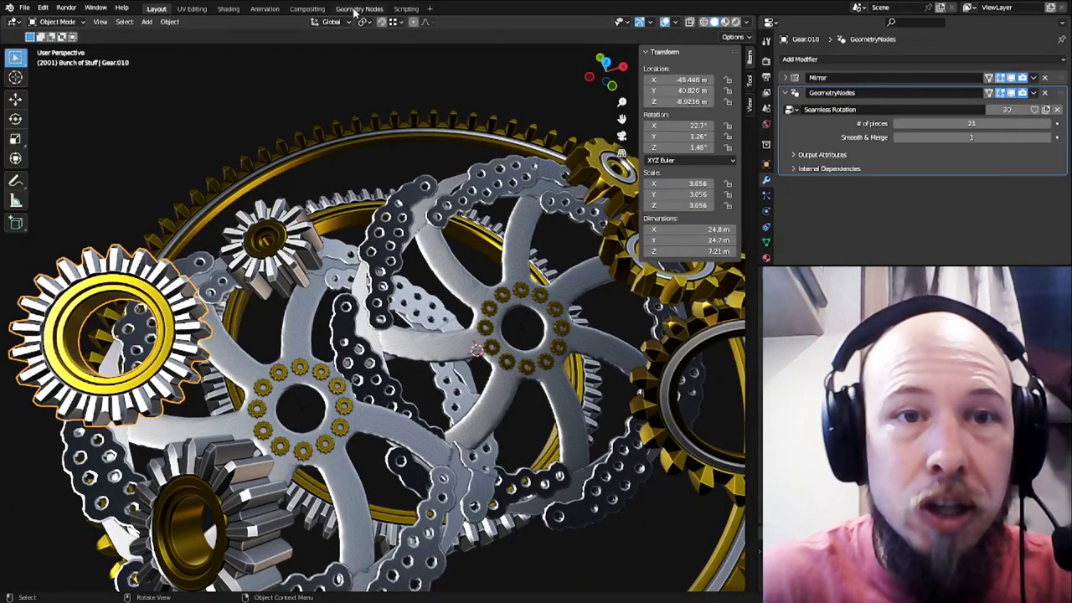
Open the Geometry Nodes workspace, select the small gold gear and frame its whole Seamless Rotation node tree
{"action": "left_click", "coordinate": [359, 9]}
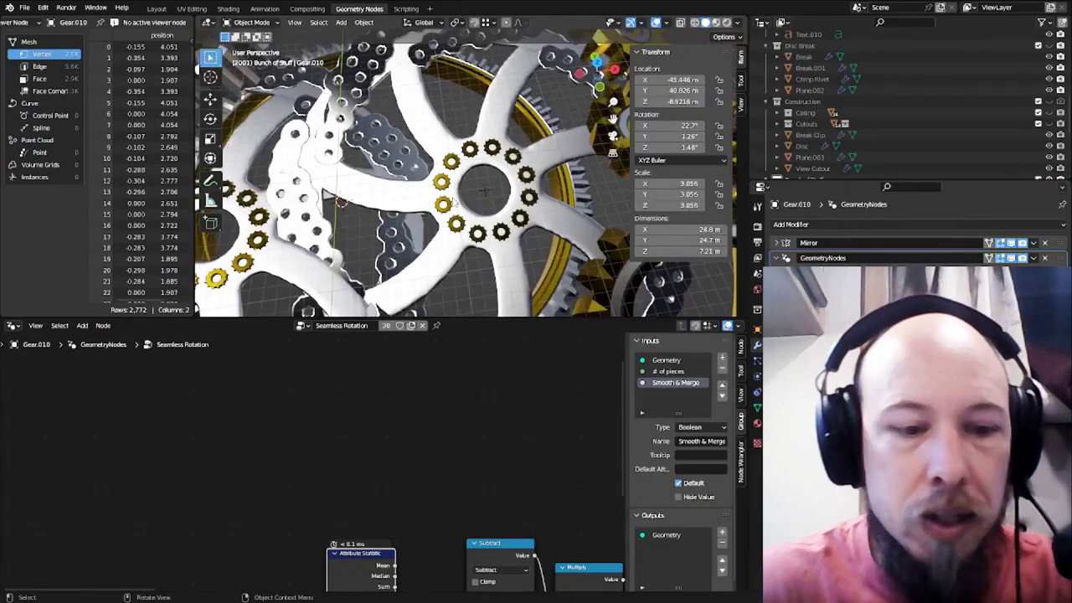
{"action": "middle_click_drag", "start_coordinate": [454, 202], "coordinate": [491, 186]}
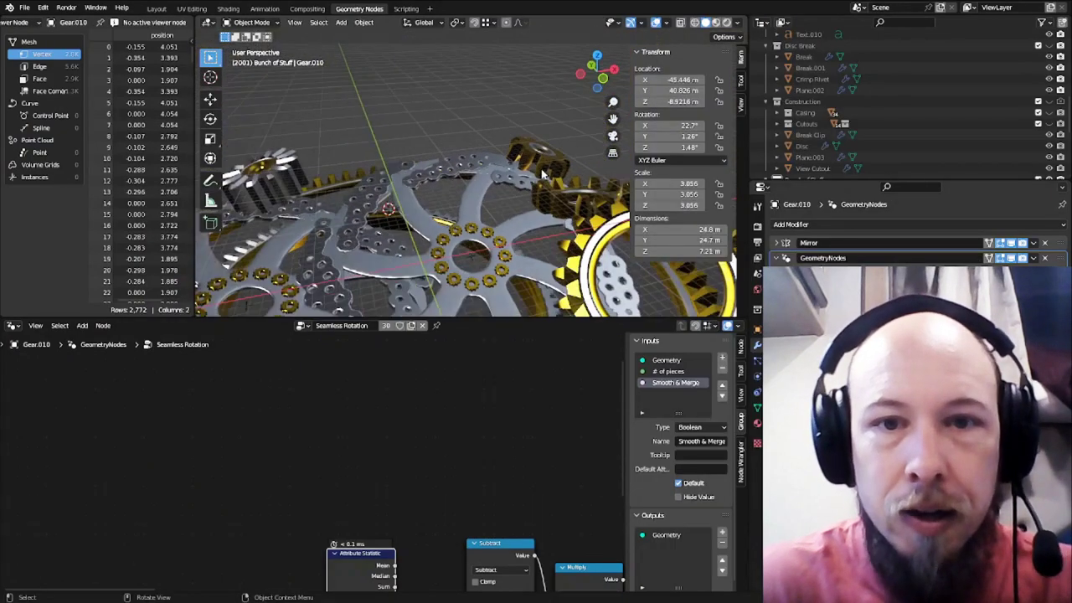
{"action": "left_click", "coordinate": [546, 165]}
{"action": "key", "text": "KP_Decimal"}
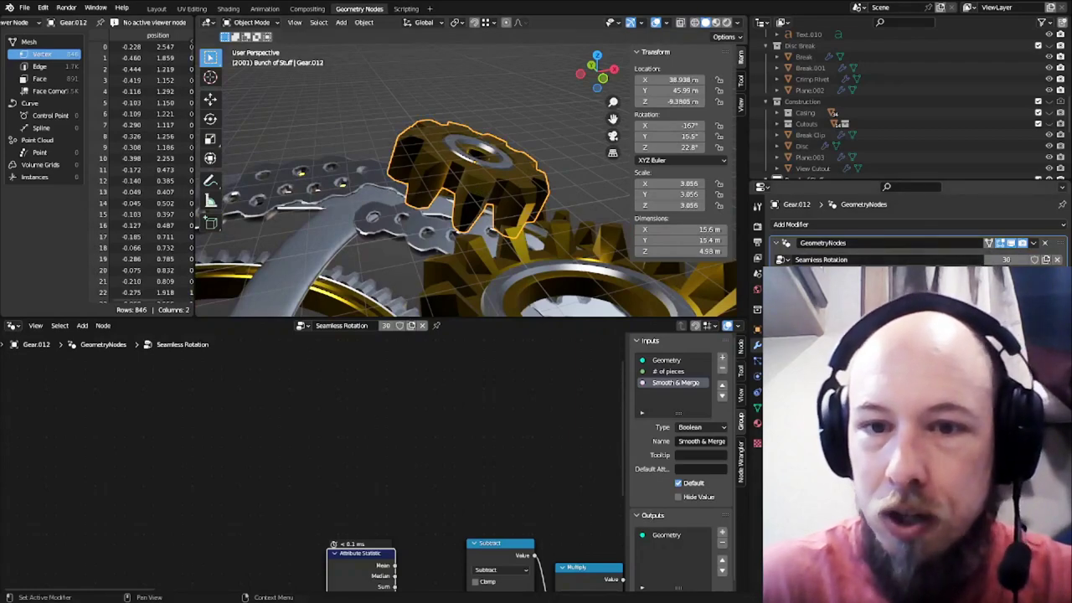
{"action": "middle_click_drag", "start_coordinate": [445, 457], "coordinate": [334, 265]}
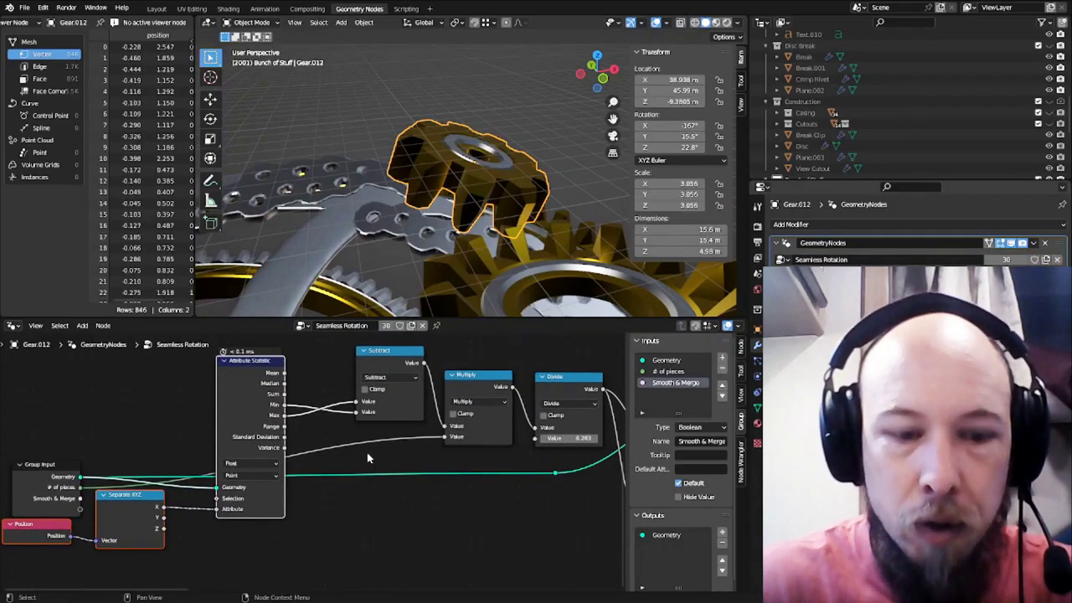
{"action": "key", "text": "a"}
{"action": "key", "text": "Home"}
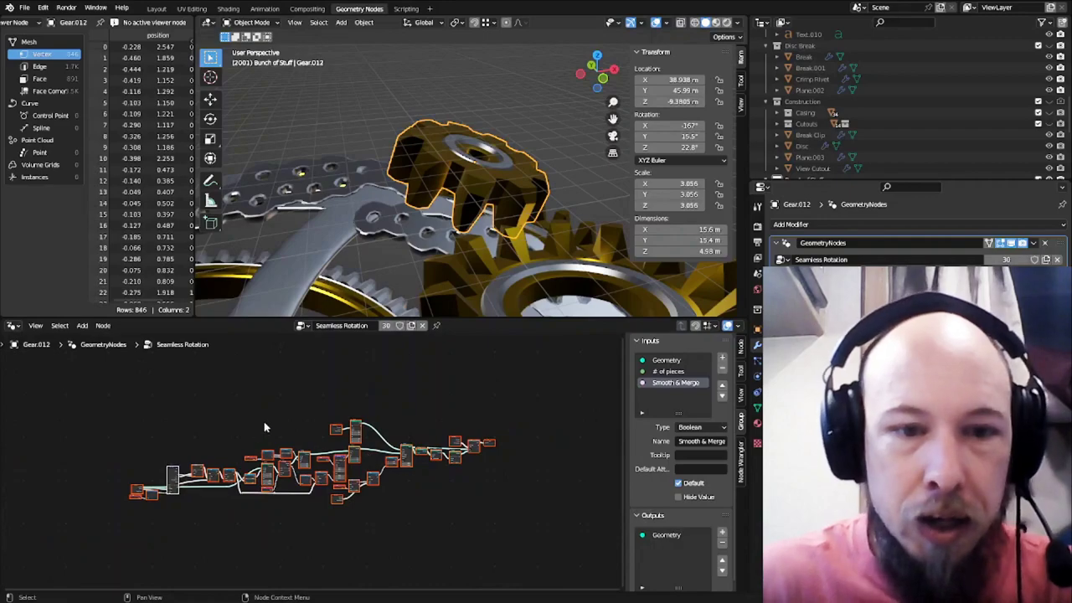
Enter Edit Mode on the small gold gear in wireframe and select its entire source segment
{"action": "middle_click_drag", "start_coordinate": [454, 192], "coordinate": [461, 130]}
{"action": "key", "text": "Tab"}
{"action": "key", "text": "shift+z"}
{"action": "key", "text": "a"}
Move the Group Input node up and slightly away from the Separate XYZ node at the start of the tree
{"action": "scroll", "coordinate": [152, 536], "scroll_direction": "up", "scroll_amount": 7}
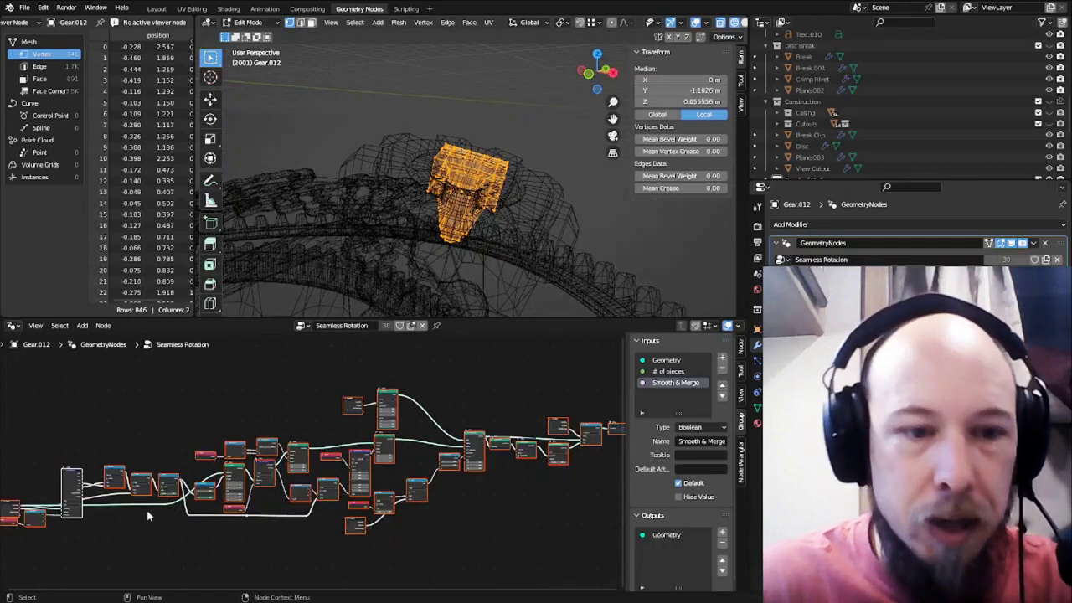
{"action": "middle_click_drag", "start_coordinate": [37, 509], "coordinate": [285, 451]}
{"action": "scroll", "coordinate": [284, 457], "scroll_direction": "up", "scroll_amount": 3}
{"action": "middle_click_drag", "start_coordinate": [255, 476], "coordinate": [392, 461]}
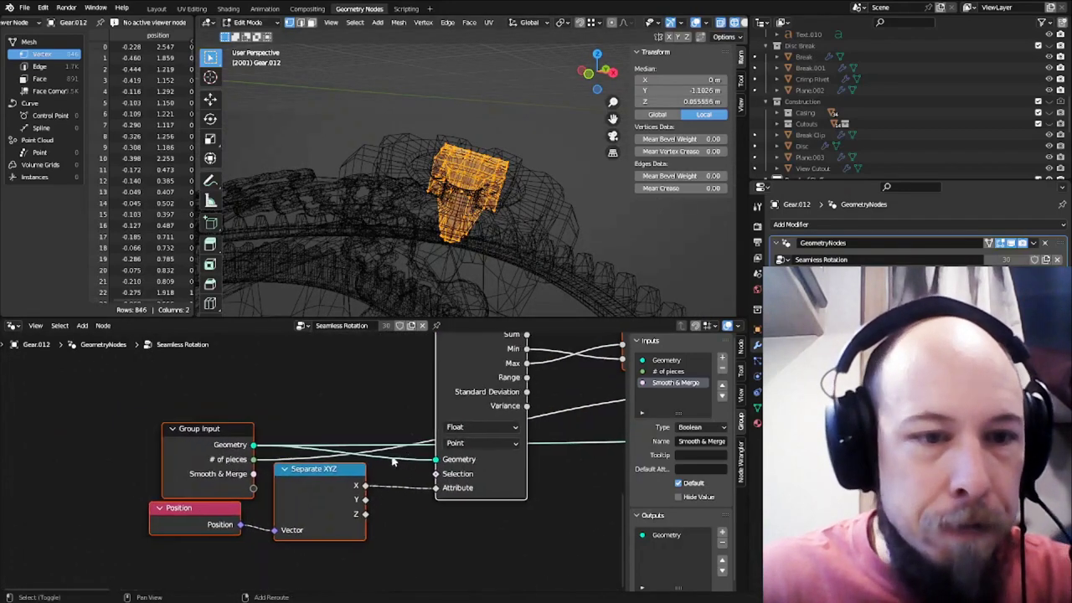
{"action": "left_click", "coordinate": [190, 436]}
{"action": "left_click_drag", "start_coordinate": [220, 459], "coordinate": [203, 437]}
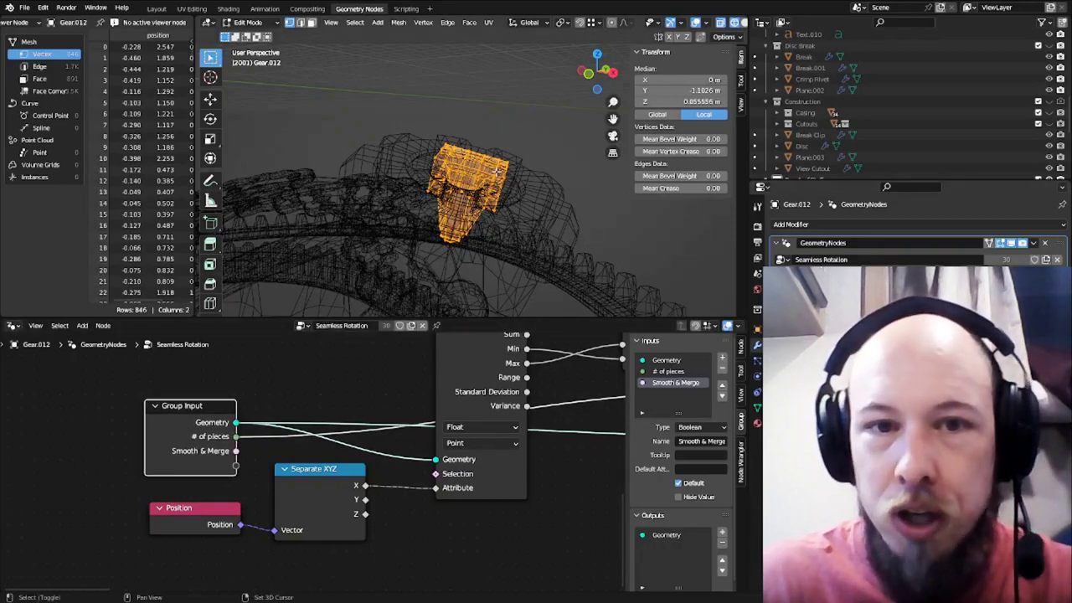
Compare the small gear's source segment with the generated gear in solid and wireframe shading from different angles
{"action": "key", "text": "shift+z"}
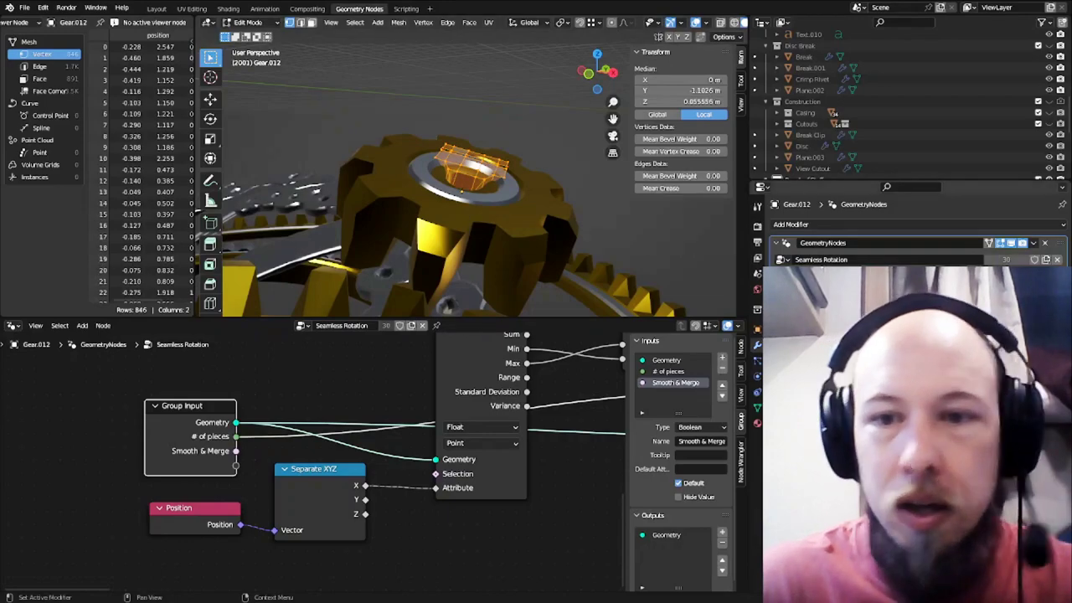
{"action": "left_click", "coordinate": [922, 295]}
{"action": "mouse_move", "coordinate": [445, 211]}
{"action": "middle_mouse_down"}
{"action": "mouse_move", "coordinate": [447, 251]}
{"action": "mouse_move", "coordinate": [448, 216]}
{"action": "mouse_move", "coordinate": [497, 149]}
{"action": "mouse_move", "coordinate": [485, 186]}
{"action": "mouse_move", "coordinate": [495, 213]}
{"action": "middle_mouse_up"}
{"action": "key", "text": "shift+z"}
{"action": "key", "text": "shift+z"}
{"action": "key", "text": "shift+z"}
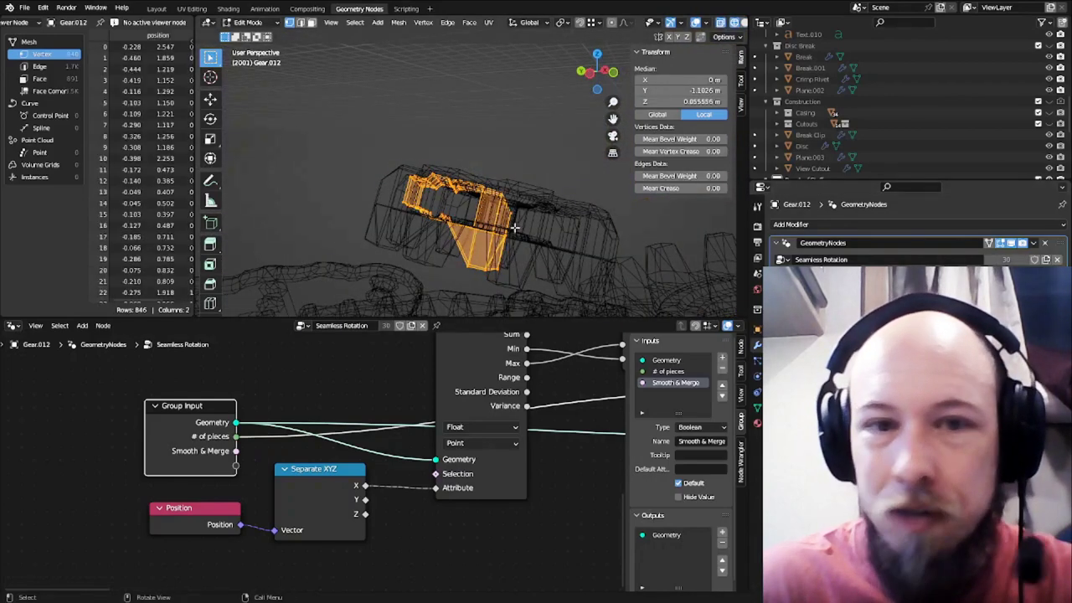
{"action": "mouse_move", "coordinate": [511, 167]}
{"action": "middle_mouse_down"}
{"action": "mouse_move", "coordinate": [496, 203]}
{"action": "mouse_move", "coordinate": [402, 250]}
{"action": "mouse_move", "coordinate": [511, 195]}
{"action": "mouse_move", "coordinate": [494, 203]}
{"action": "mouse_move", "coordinate": [519, 219]}
{"action": "middle_mouse_up"}
{"action": "key", "text": "shift+z"}
{"action": "key", "text": "shift+z"}
Leave Edit Mode, clear the small gear's rotation and move it in top view to about X 43.6 m, Y 49.5 m
{"action": "key", "text": "Tab"}
{"action": "scroll", "coordinate": [494, 203], "scroll_direction": "down", "scroll_amount": 4}
{"action": "key", "text": "alt+r"}
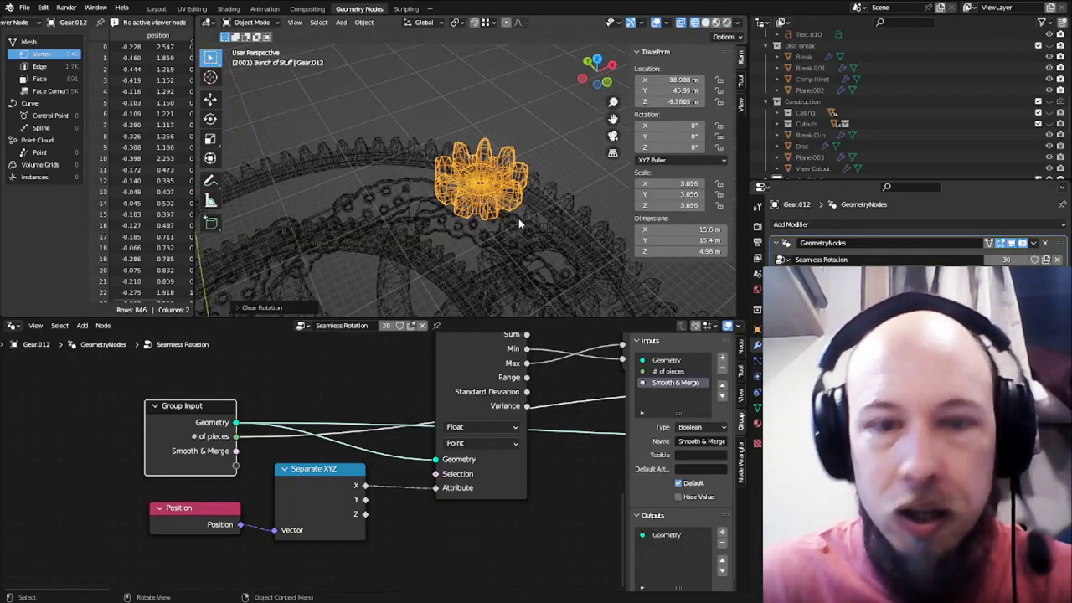
{"action": "key", "text": "KP_7"}
{"action": "key", "text": "g"}
{"action": "left_click", "coordinate": [470, 221]}
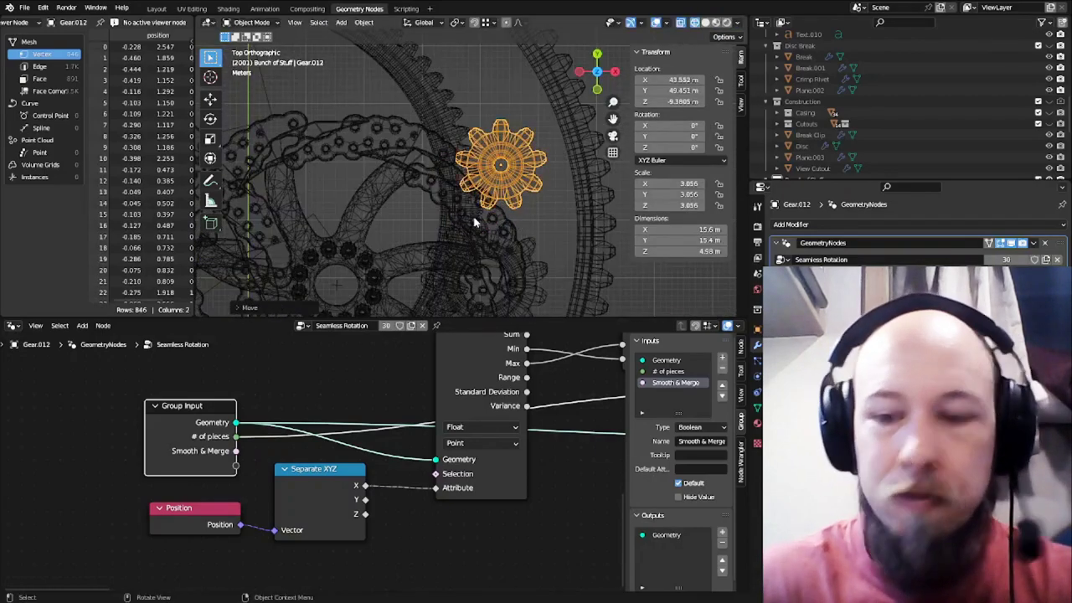
Isolate the small gear in local view and show its source segment in wireframe Edit Mode from the top
{"action": "key", "text": "KP_Divide"}
{"action": "key", "text": "shift+z"}
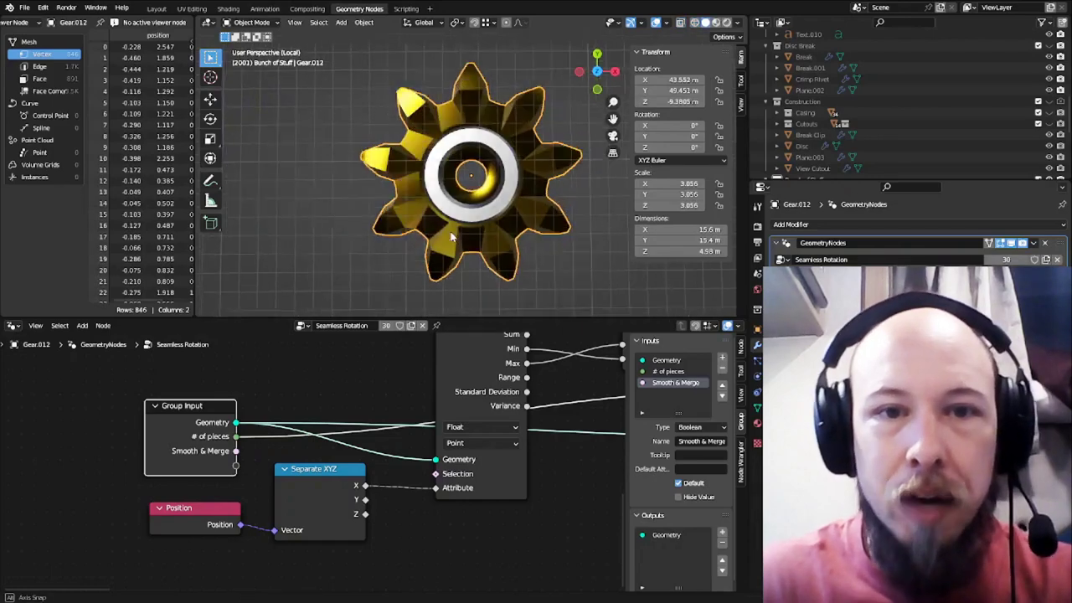
{"action": "middle_click_drag", "start_coordinate": [484, 224], "coordinate": [472, 195]}
{"action": "key", "text": "Tab"}
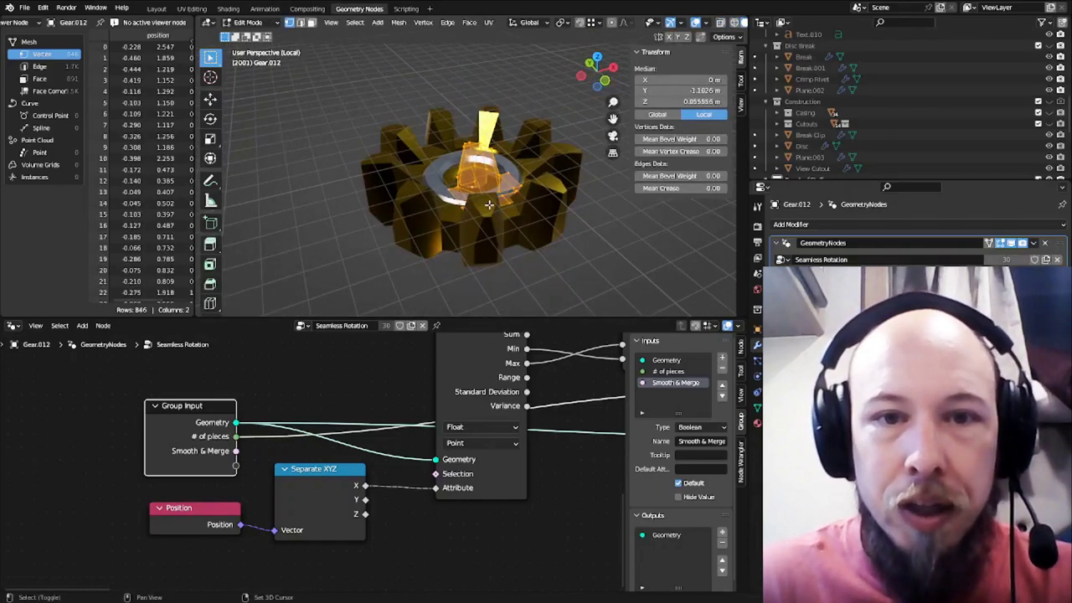
{"action": "key", "text": "shift+z"}
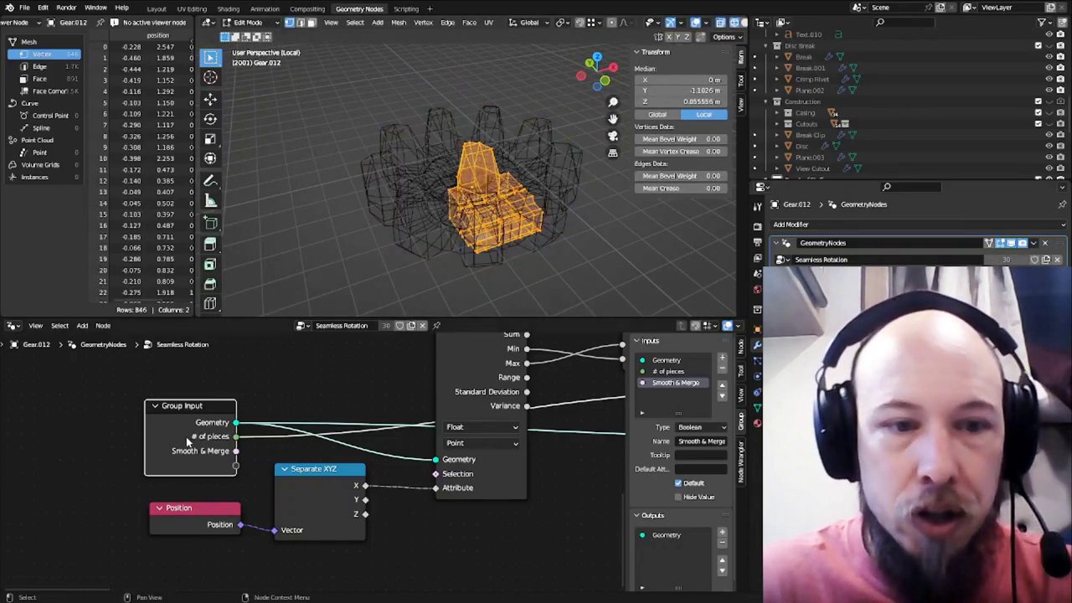
{"action": "middle_click_drag", "start_coordinate": [494, 193], "coordinate": [428, 170]}
{"action": "key", "text": "KP_7"}
Try moving the vertices on the segment's +X side about 1.69 m along Y, inspect the gear and undo the move
{"action": "left_click_drag", "start_coordinate": [418, 148], "coordinate": [436, 249]}
{"action": "left_click_drag", "start_coordinate": [540, 141], "coordinate": [491, 248]}
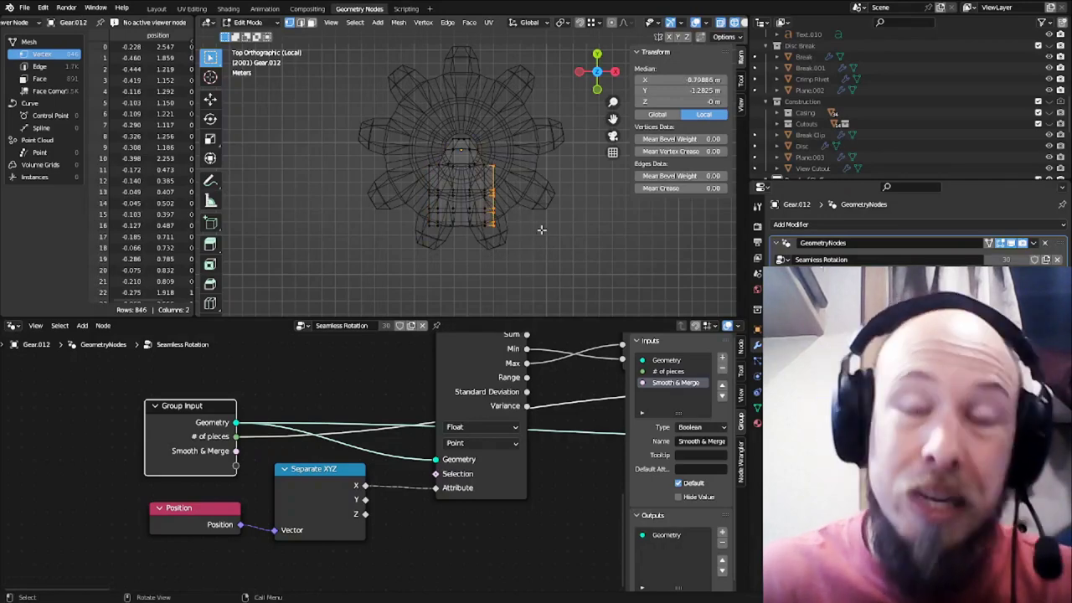
{"action": "key", "text": "g"}
{"action": "key", "text": "y"}
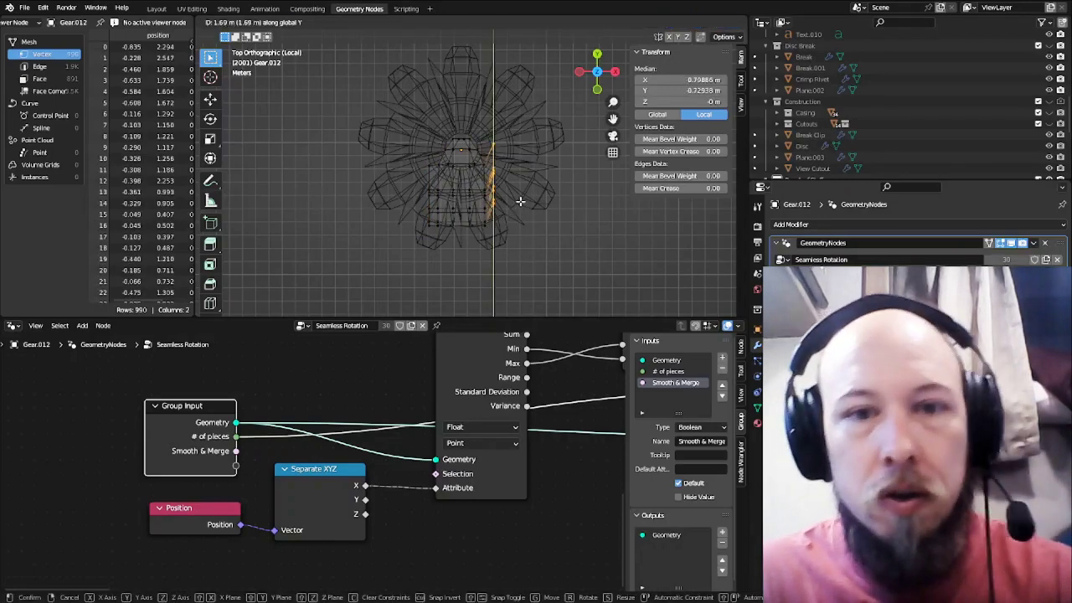
{"action": "left_click", "coordinate": [520, 201]}
{"action": "key", "text": "shift+z"}
{"action": "mouse_move", "coordinate": [521, 201]}
{"action": "middle_mouse_down"}
{"action": "mouse_move", "coordinate": [538, 159]}
{"action": "mouse_move", "coordinate": [503, 201]}
{"action": "middle_mouse_up"}
{"action": "scroll", "coordinate": [455, 240], "scroll_direction": "up", "scroll_amount": 4}
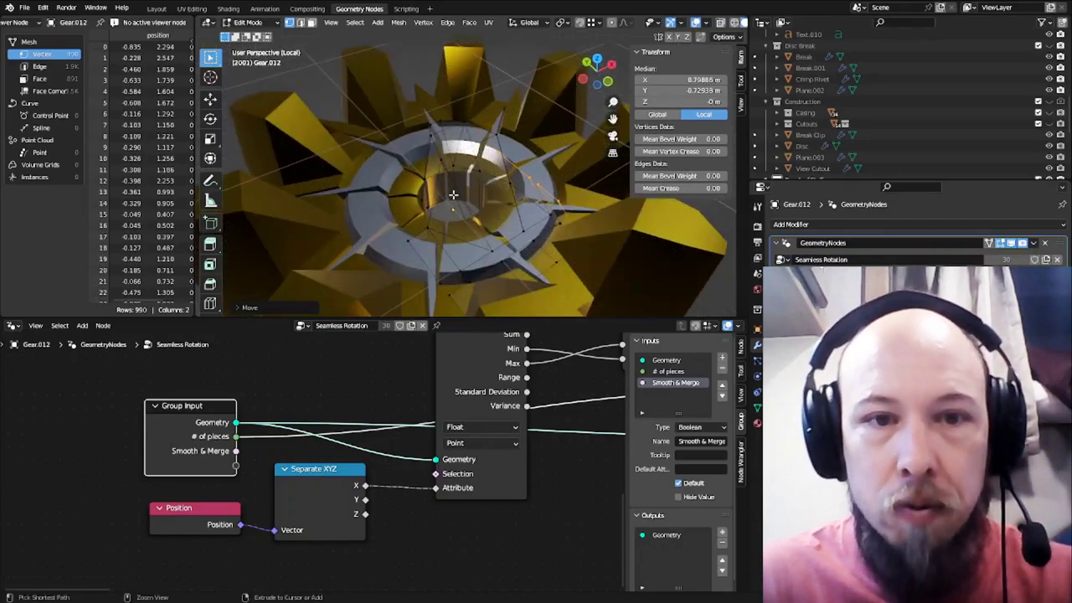
{"action": "key", "text": "ctrl+z"}
In top wireframe view, select the vertices at the upper end of the segment's +X side and try moving them outward along X
{"action": "middle_click_drag", "start_coordinate": [445, 183], "coordinate": [515, 186]}
{"action": "key", "text": "KP_7"}
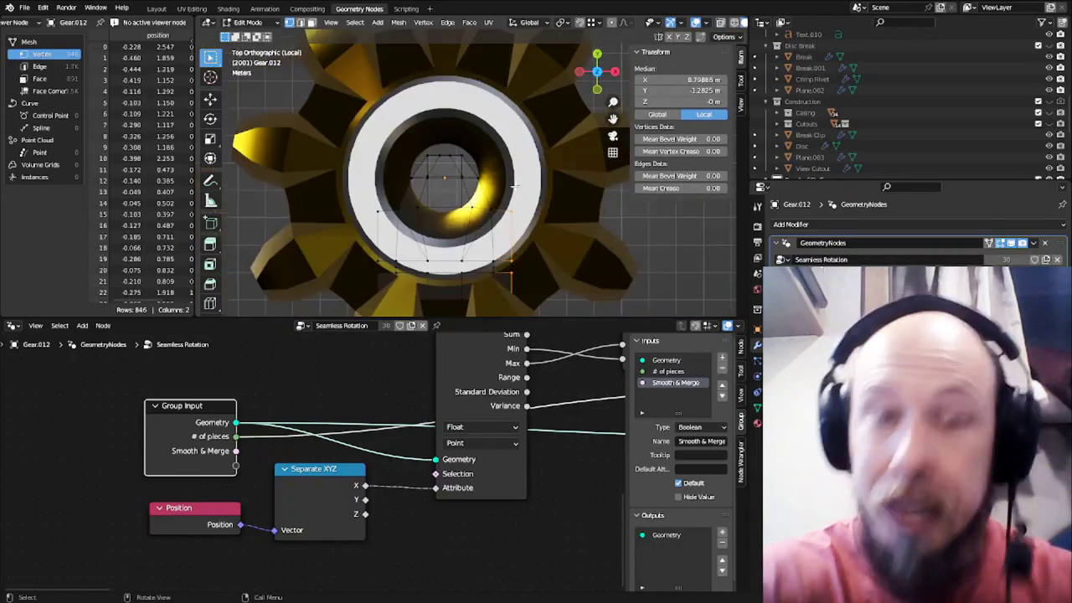
{"action": "key", "text": "shift+z"}
{"action": "scroll", "coordinate": [452, 224], "scroll_direction": "down", "scroll_amount": 4}
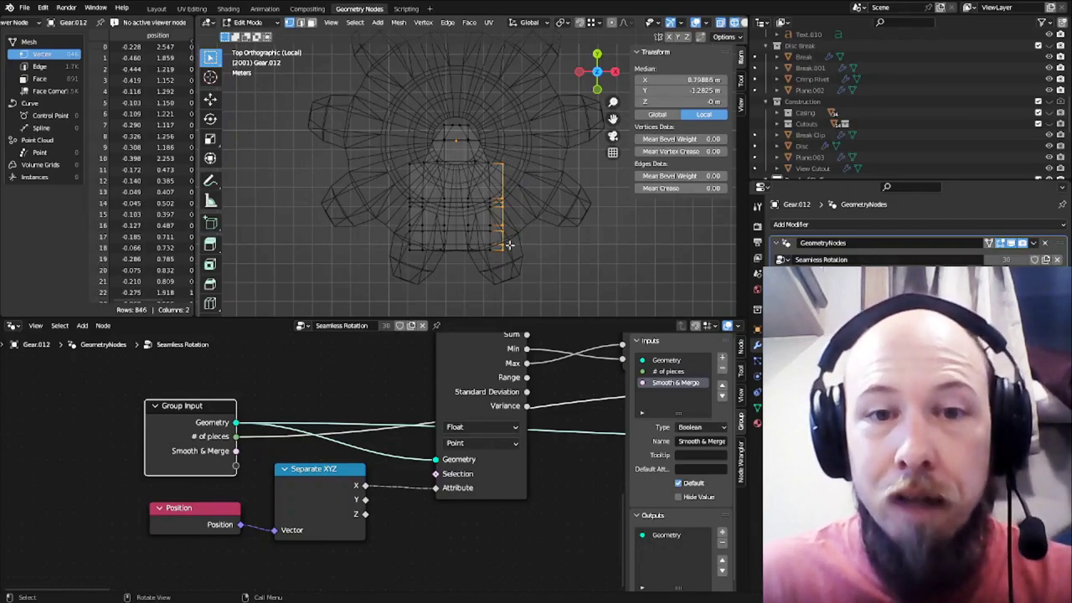
{"action": "left_click_drag", "start_coordinate": [519, 149], "coordinate": [500, 173]}
{"action": "key", "text": "g"}
{"action": "key", "text": "x"}
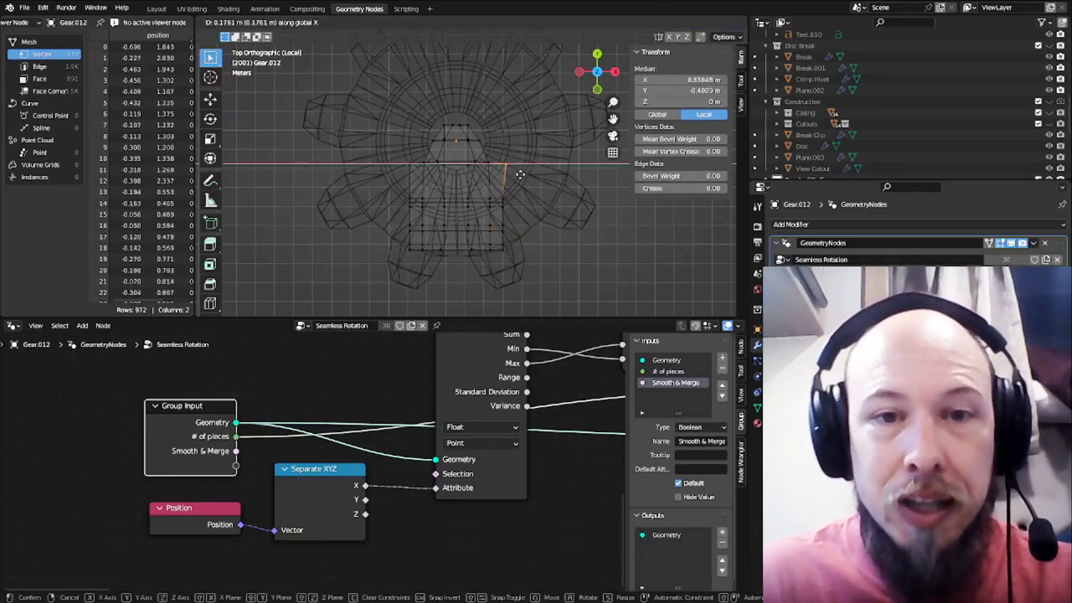
{"action": "left_click", "coordinate": [578, 172]}
Inspect the deformed gear in solid shading and move the selected vertices back along X to 0.79886 m
{"action": "mouse_move", "coordinate": [519, 168]}
{"action": "middle_mouse_down"}
{"action": "mouse_move", "coordinate": [486, 126]}
{"action": "mouse_move", "coordinate": [495, 92]}
{"action": "middle_mouse_up"}
{"action": "middle_click_drag", "start_coordinate": [478, 176], "coordinate": [506, 244]}
{"action": "key", "text": "g"}
{"action": "key", "text": "x"}
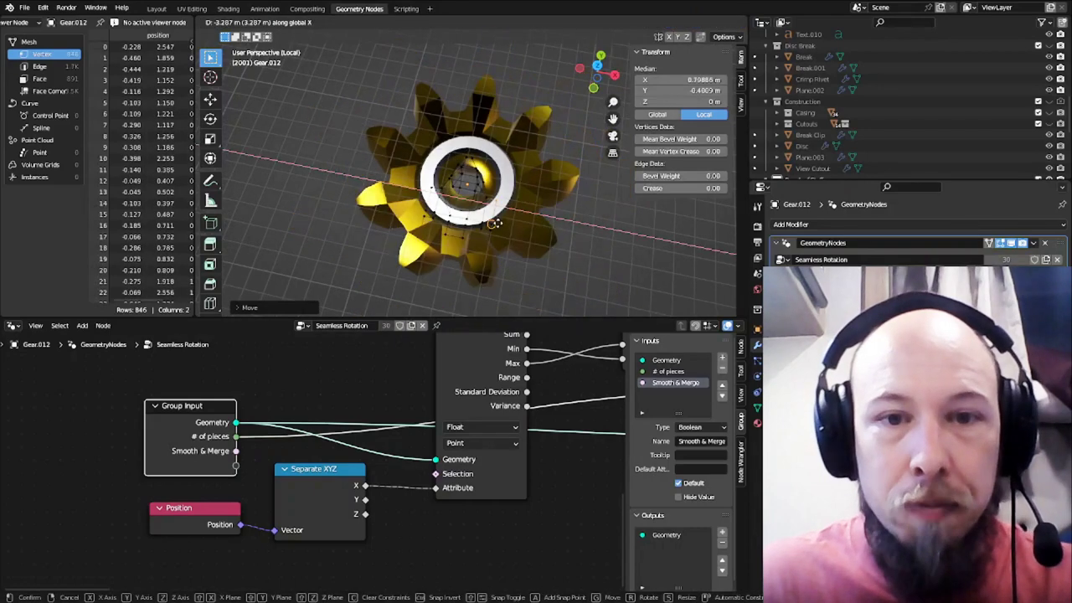
{"action": "left_click", "coordinate": [513, 202]}
{"action": "middle_click_drag", "start_coordinate": [513, 201], "coordinate": [517, 191]}
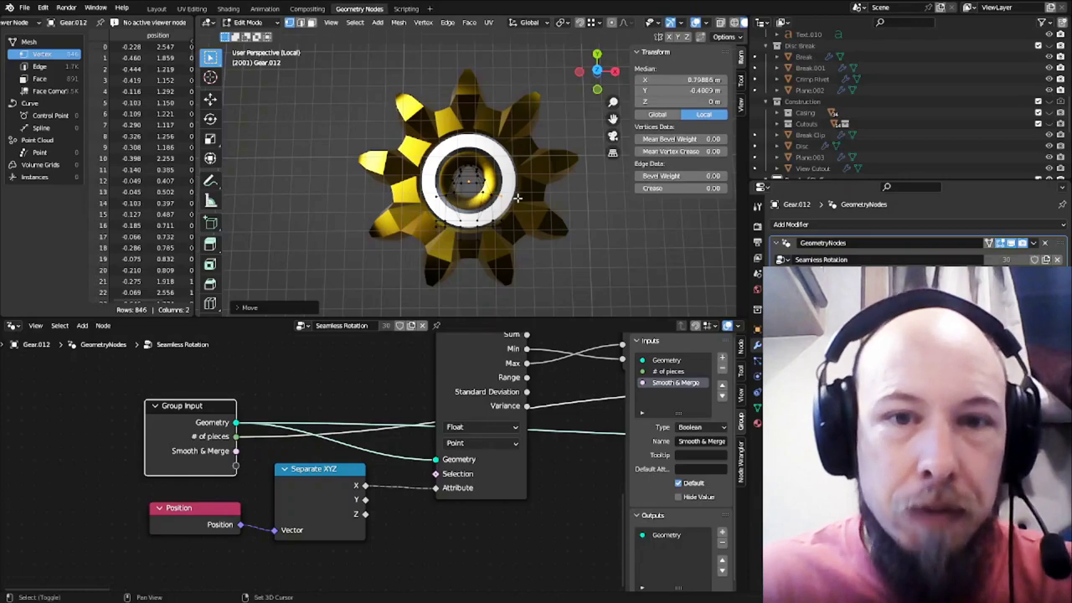
Duplicate one vertex on the segment's +X side, place the copy along X at about 2.148 m and inspect the gear
{"action": "key", "text": "shift+z"}
{"action": "key", "text": "KP_7"}
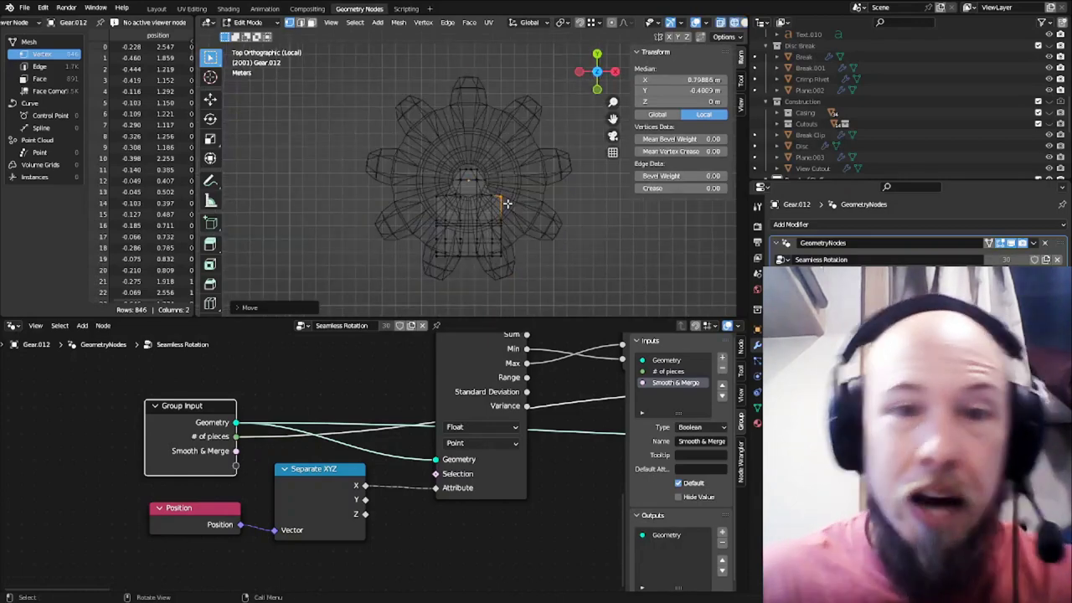
{"action": "left_click", "coordinate": [507, 202]}
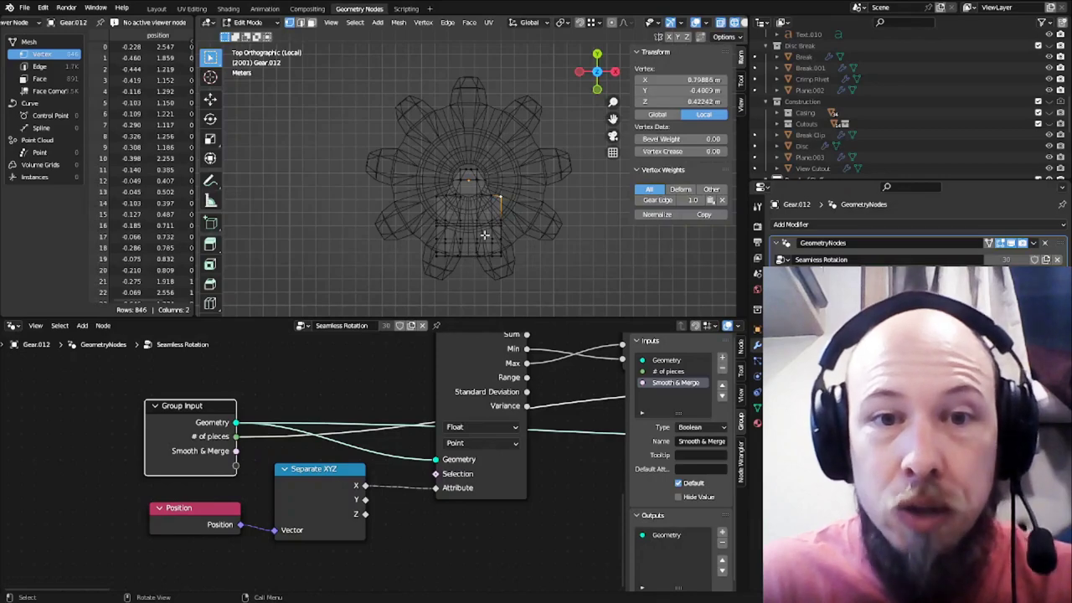
{"action": "key", "text": "g"}
{"action": "key", "text": "x"}
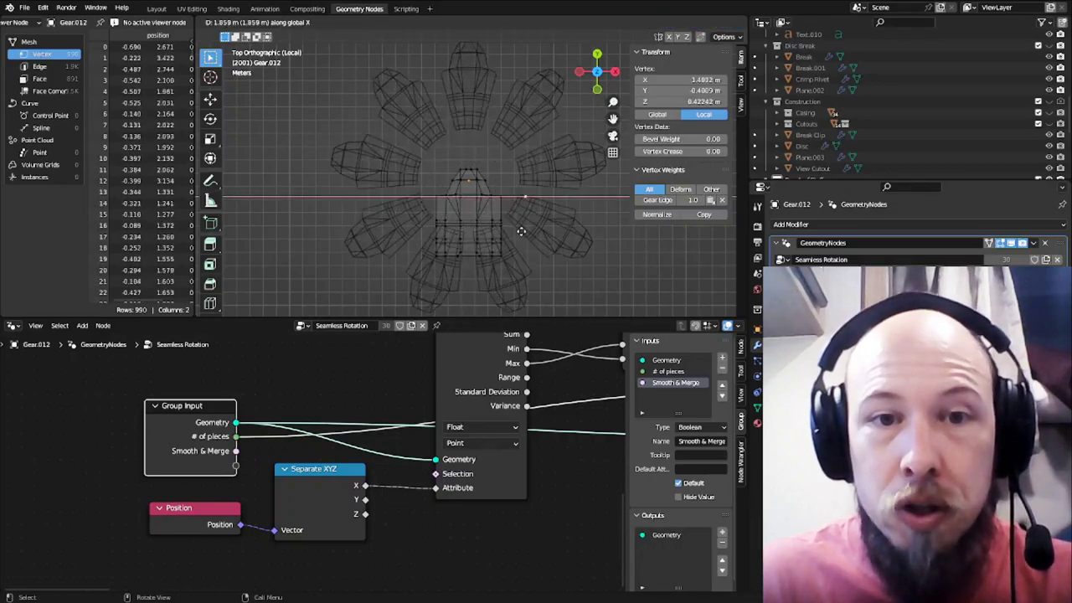
{"action": "left_click", "coordinate": [547, 232]}
{"action": "middle_click_drag", "start_coordinate": [547, 232], "coordinate": [382, 162]}
{"action": "left_click_drag", "start_coordinate": [383, 161], "coordinate": [440, 159]}
{"action": "middle_click_drag", "start_coordinate": [440, 159], "coordinate": [521, 166]}
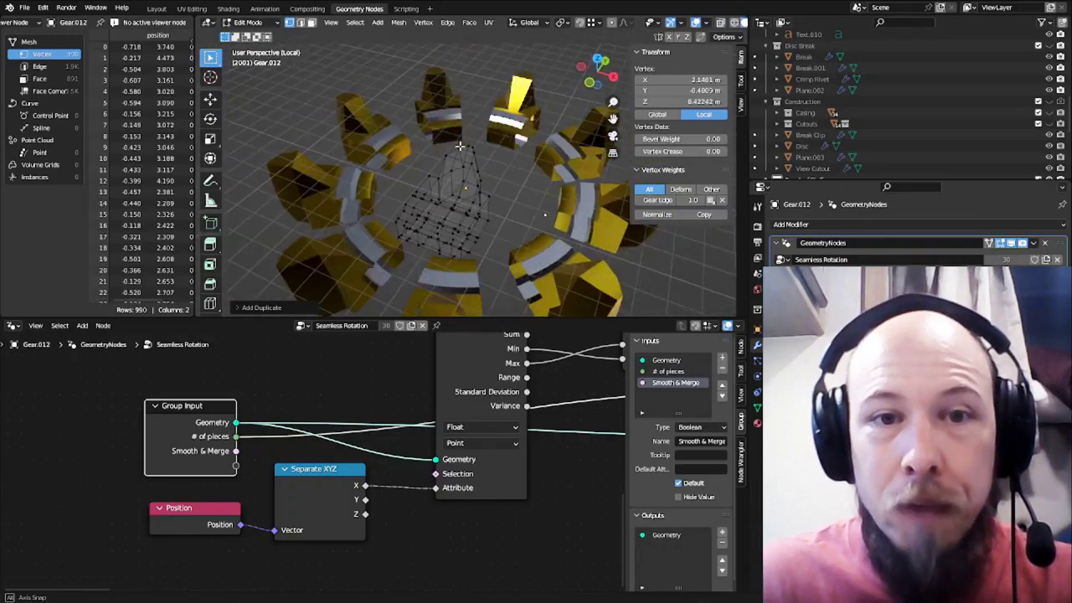
{"action": "scroll", "coordinate": [524, 169], "scroll_direction": "down", "scroll_amount": 2}
Leave Edit Mode and test the gear's number of pieces by raising it to 14 and lowering it to 11
{"action": "key", "text": "Tab"}
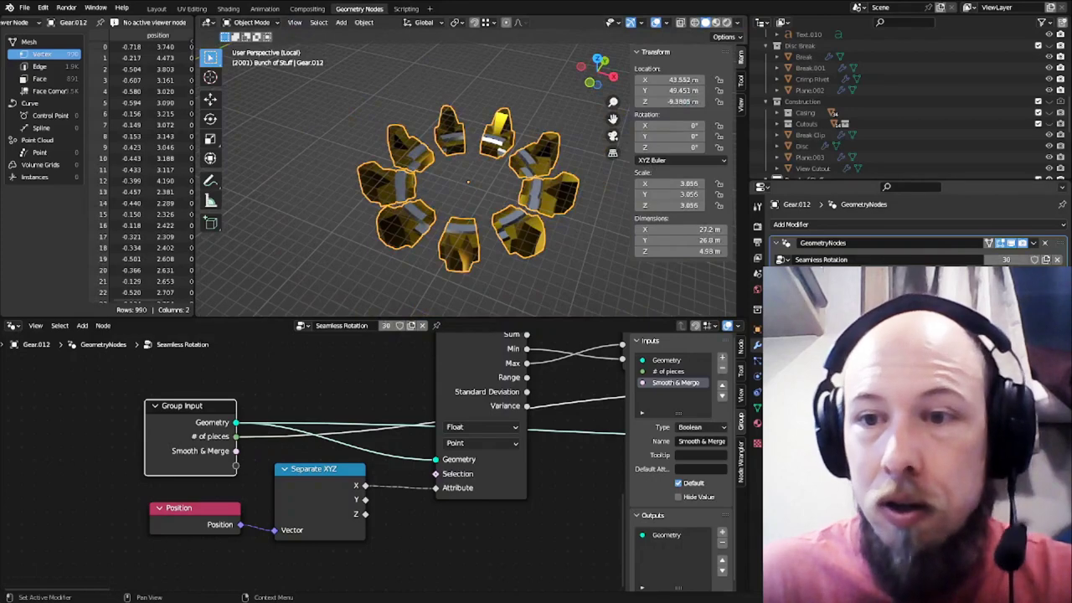
{"action": "left_click", "coordinate": [1043, 277]}
{"action": "left_click", "coordinate": [1044, 277]}
{"action": "left_click", "coordinate": [1044, 278]}
{"action": "left_click", "coordinate": [1044, 277]}
{"action": "left_click", "coordinate": [1044, 277]}
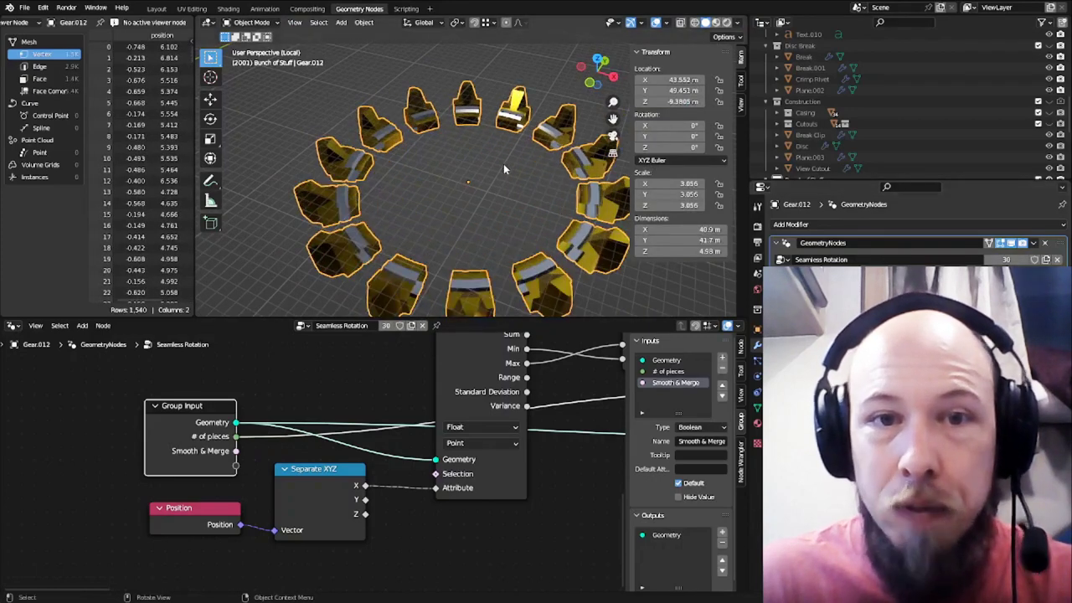
{"action": "middle_click_drag", "start_coordinate": [503, 165], "coordinate": [532, 197]}
{"action": "left_click", "coordinate": [895, 277]}
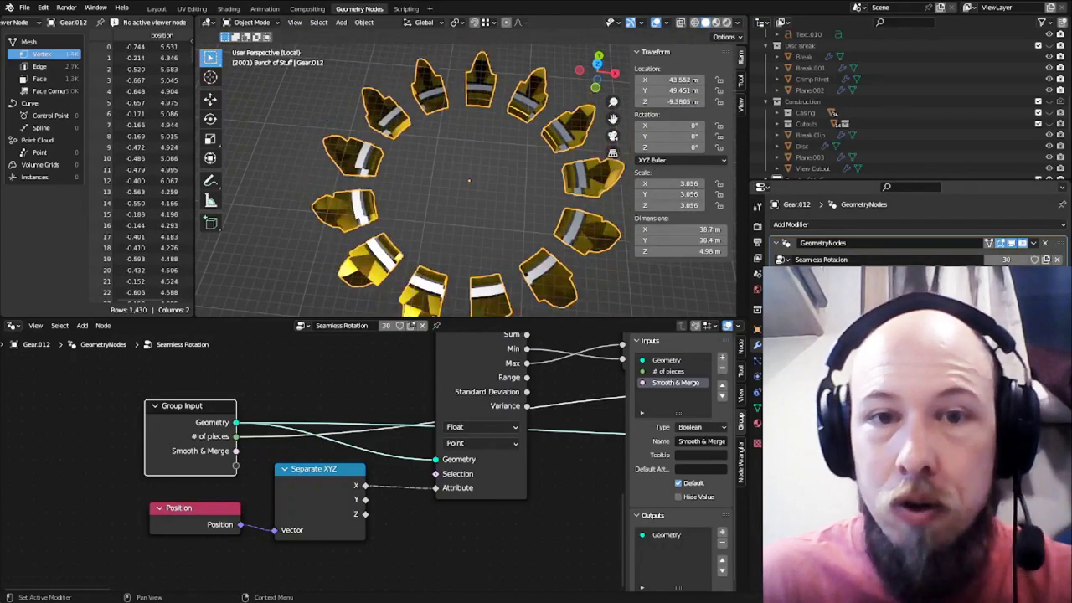
{"action": "left_click", "coordinate": [895, 277]}
{"action": "left_click", "coordinate": [896, 277]}
Examine the Attribute Statistic node together with the Group Input, Position and Separate XYZ nodes that feed it
{"action": "middle_click_drag", "start_coordinate": [370, 401], "coordinate": [332, 415]}
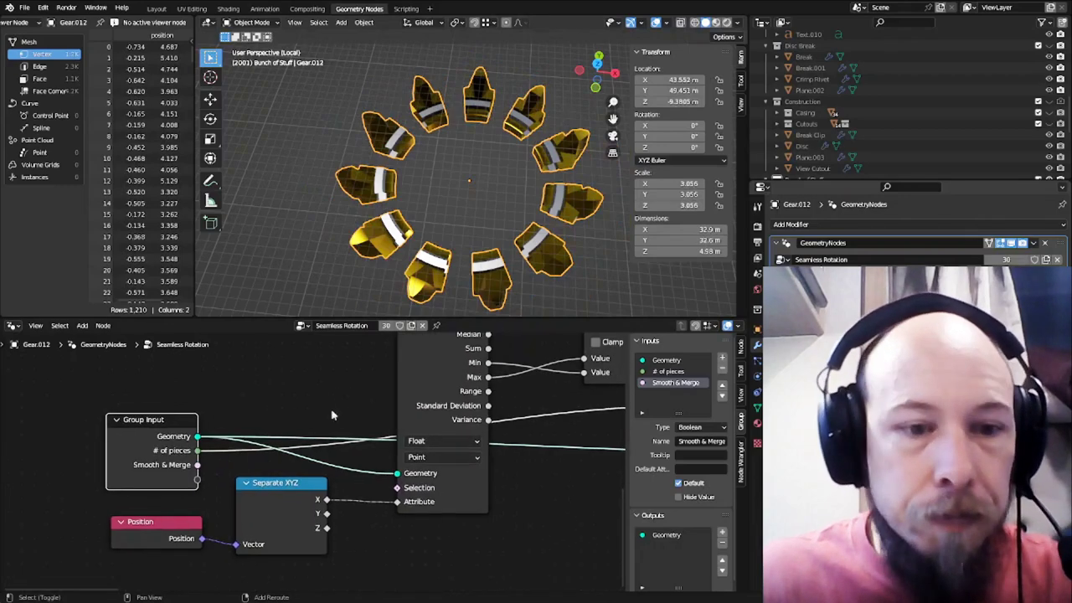
{"action": "middle_click_drag", "start_coordinate": [397, 413], "coordinate": [317, 466]}
{"action": "left_click", "coordinate": [349, 386]}
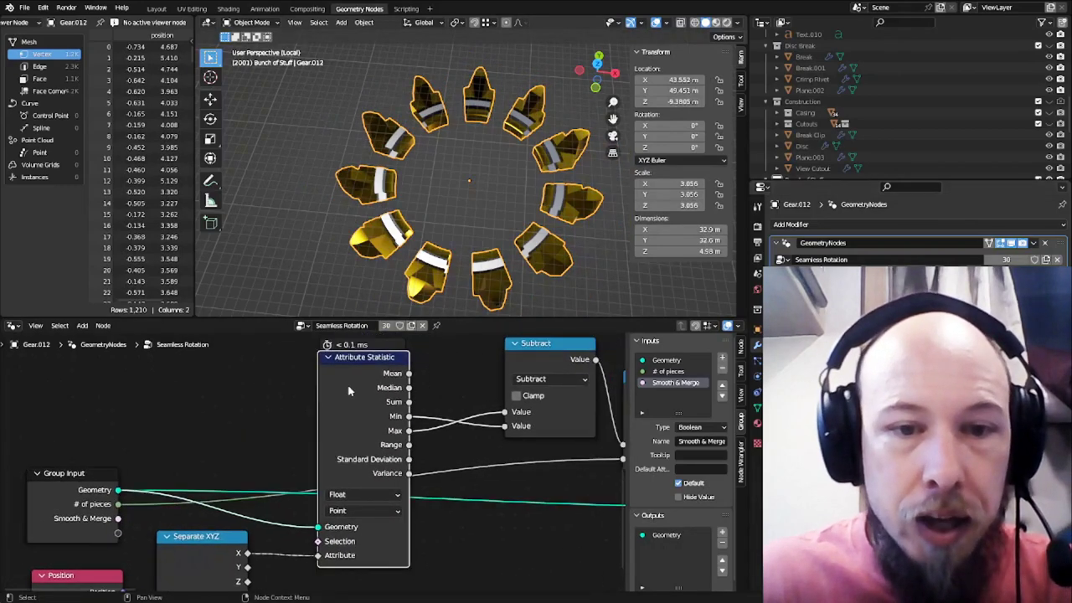
{"action": "middle_click_drag", "start_coordinate": [235, 536], "coordinate": [259, 488]}
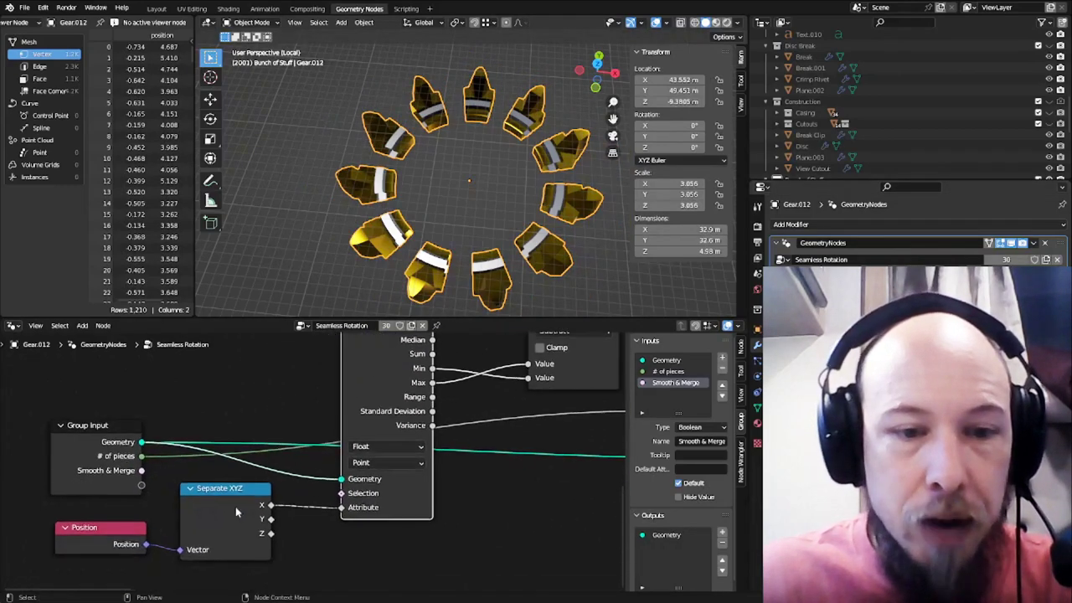
{"action": "left_click", "coordinate": [234, 509]}
{"action": "left_click", "coordinate": [93, 545]}
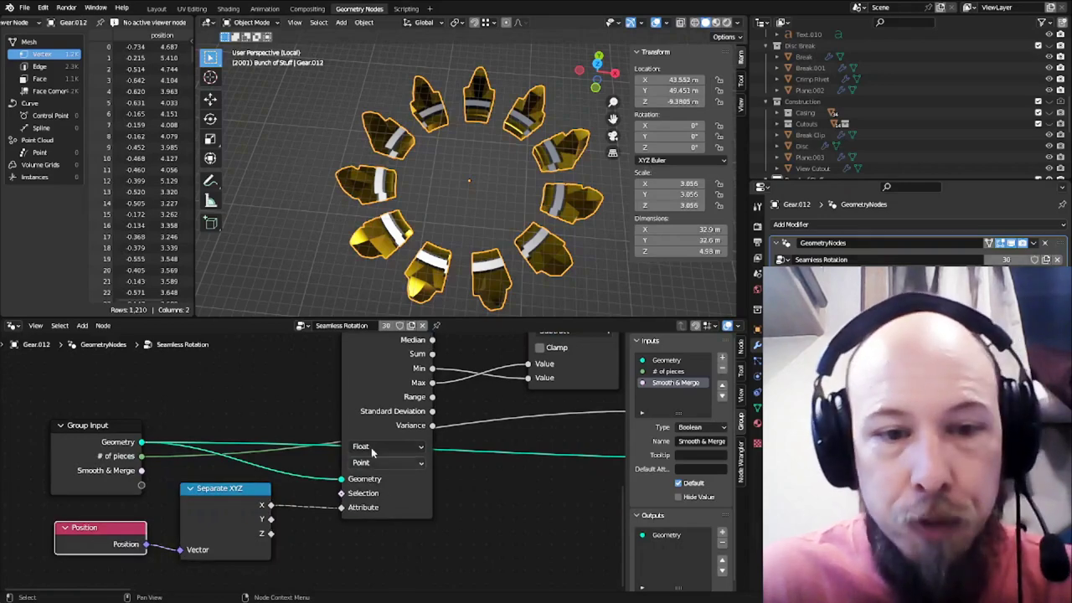
{"action": "left_click", "coordinate": [375, 369]}
{"action": "middle_click_drag", "start_coordinate": [196, 461], "coordinate": [161, 494]}
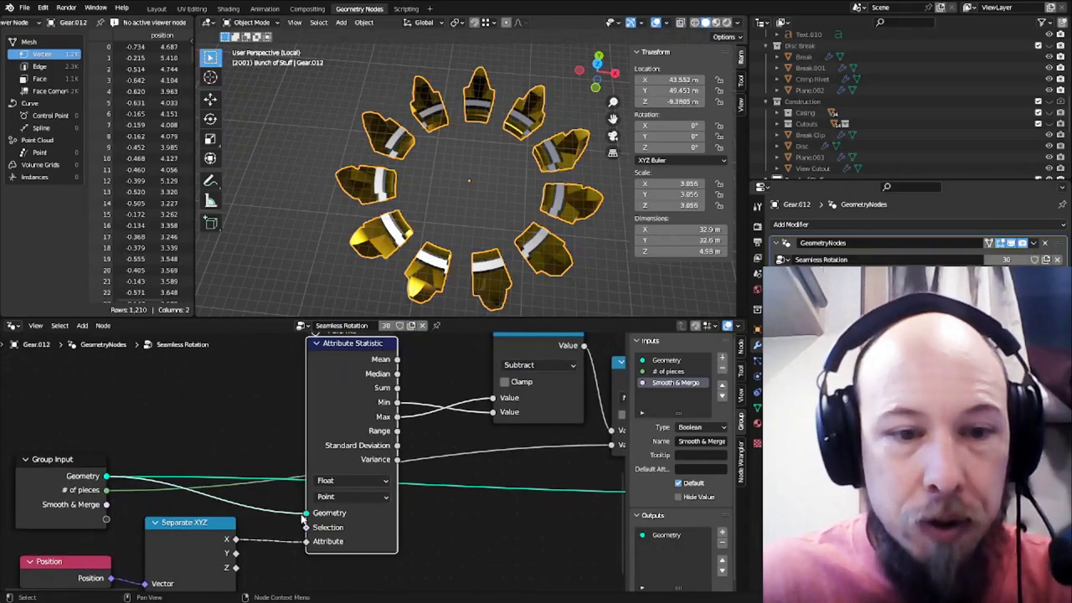
Try clamping the Subtract node's result and disable the clamp again
{"action": "middle_click_drag", "start_coordinate": [382, 394], "coordinate": [269, 424]}
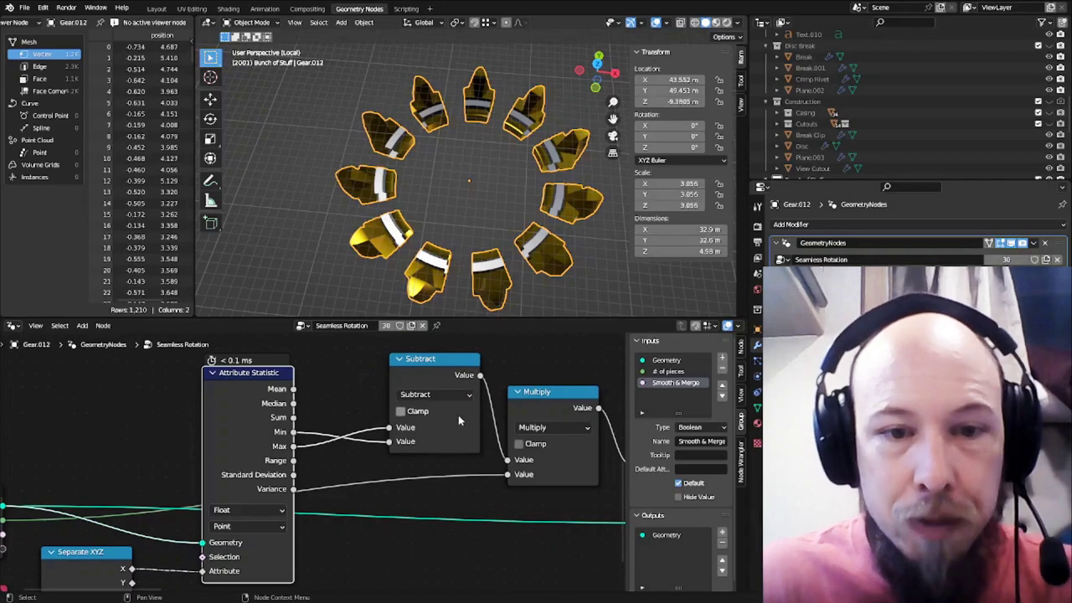
{"action": "left_click", "coordinate": [401, 411]}
{"action": "middle_click_drag", "start_coordinate": [473, 443], "coordinate": [352, 445]}
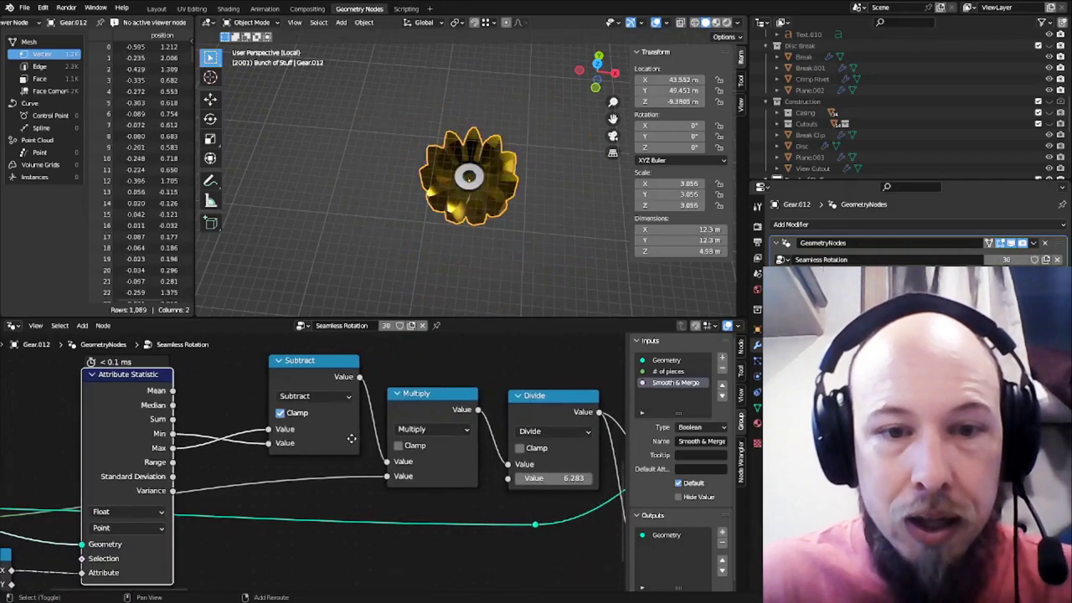
{"action": "left_click", "coordinate": [296, 414]}
Examine how the Multiply and Divide nodes feed through Combine XYZ into the Transform node's translation
{"action": "left_click", "coordinate": [442, 393]}
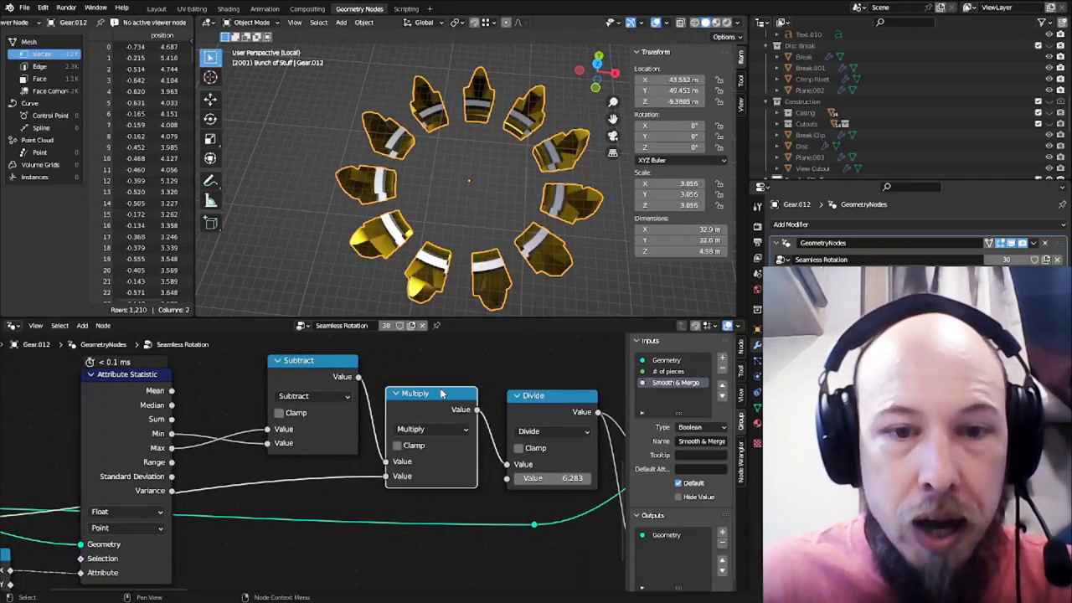
{"action": "middle_click_drag", "start_coordinate": [454, 450], "coordinate": [142, 378]}
{"action": "middle_click_drag", "start_coordinate": [276, 441], "coordinate": [518, 476], "text": "shift"}
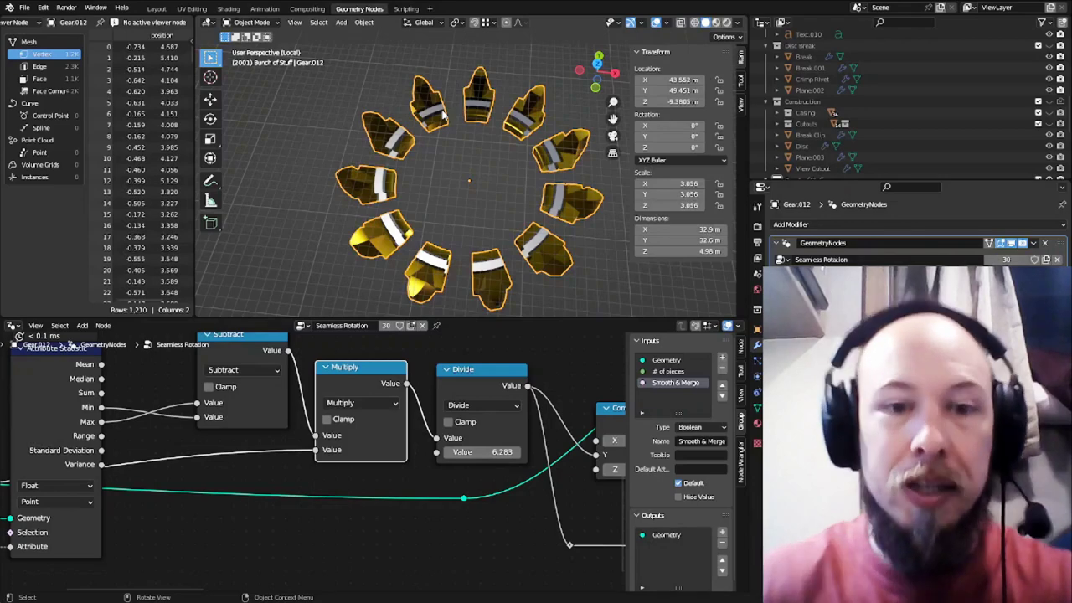
{"action": "left_click", "coordinate": [471, 386]}
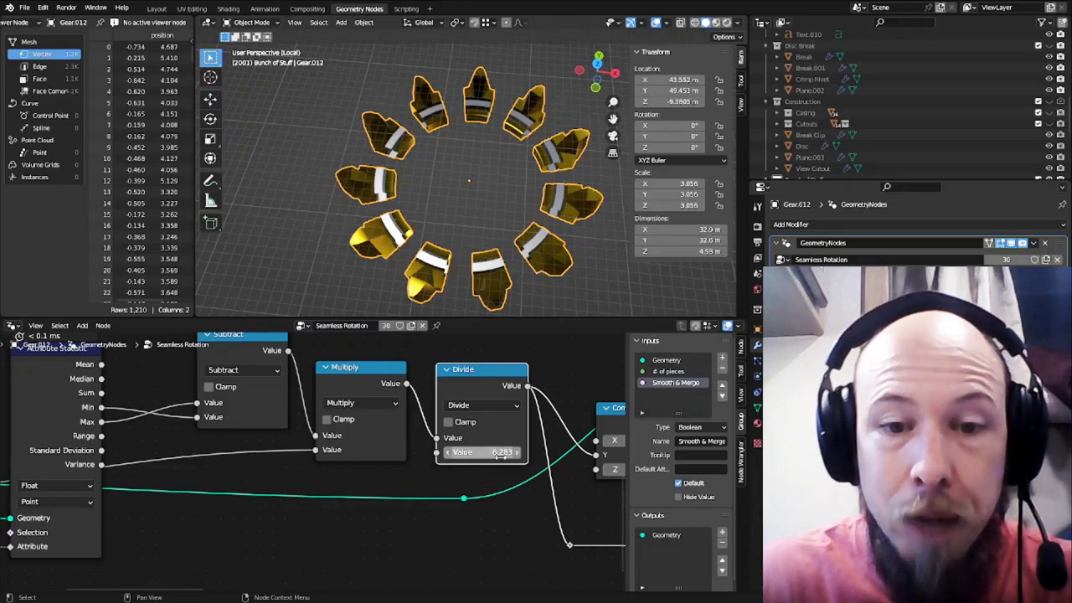
{"action": "middle_click_drag", "start_coordinate": [501, 453], "coordinate": [379, 447]}
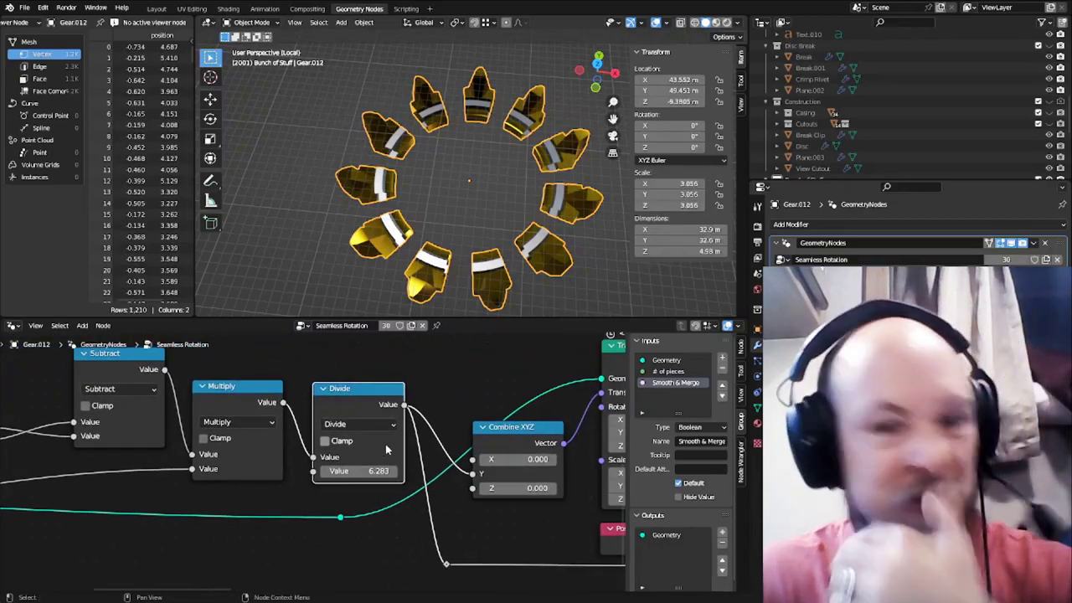
{"action": "left_click", "coordinate": [524, 443]}
{"action": "middle_click_drag", "start_coordinate": [574, 421], "coordinate": [399, 433]}
{"action": "left_click", "coordinate": [459, 370]}
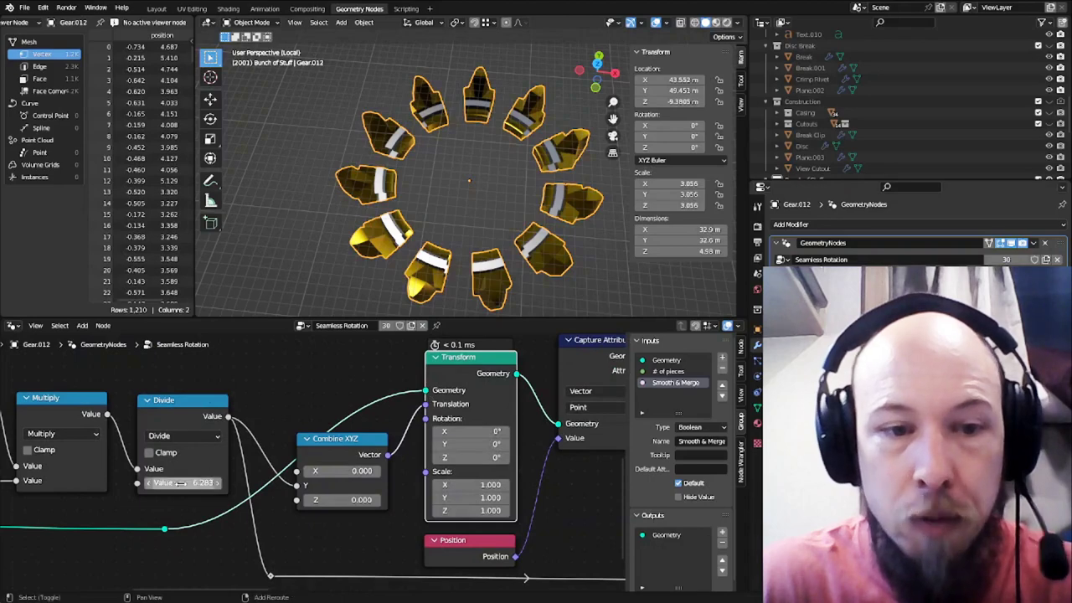
Trace the geometry link from Group Input to the Transform node and review the Divide result driving its Y translation
{"action": "middle_click_drag", "start_coordinate": [181, 486], "coordinate": [383, 404]}
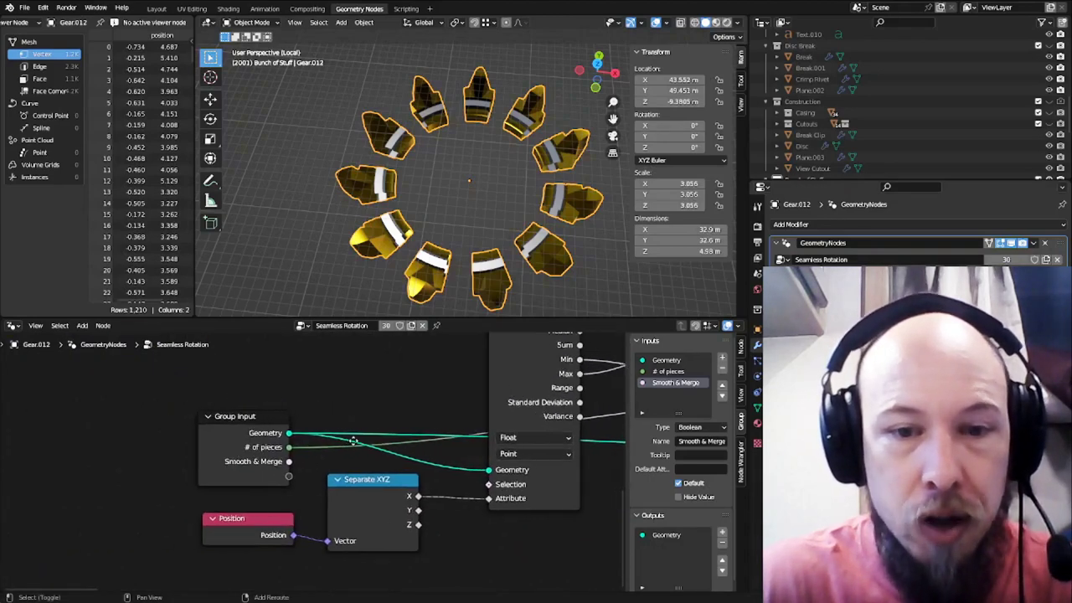
{"action": "middle_click_drag", "start_coordinate": [355, 441], "coordinate": [116, 502]}
{"action": "middle_click_drag", "start_coordinate": [346, 371], "coordinate": [331, 384], "text": "shift"}
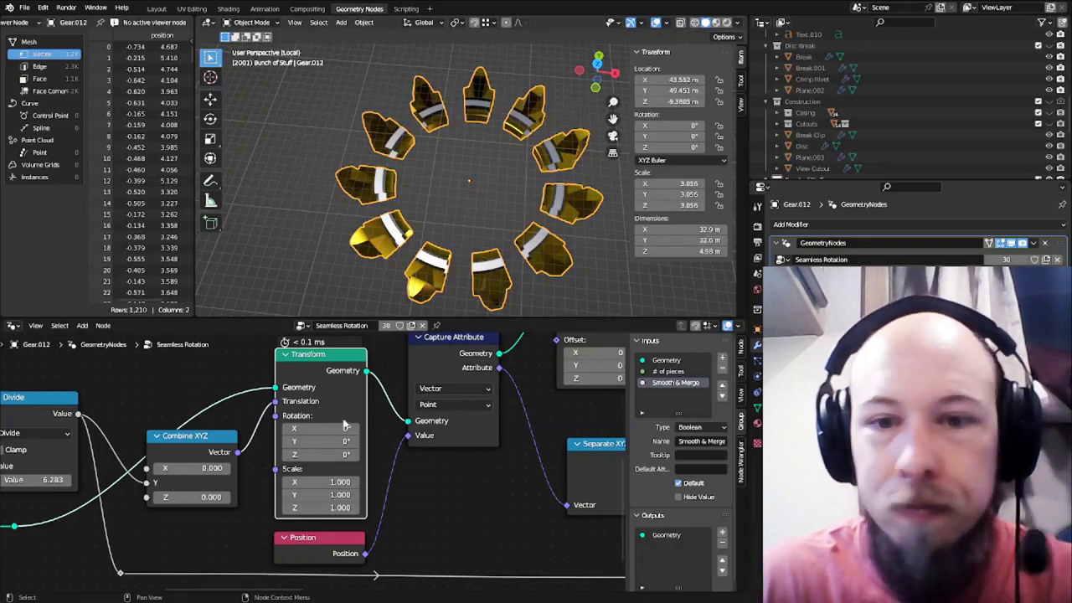
{"action": "middle_click_drag", "start_coordinate": [189, 486], "coordinate": [385, 484]}
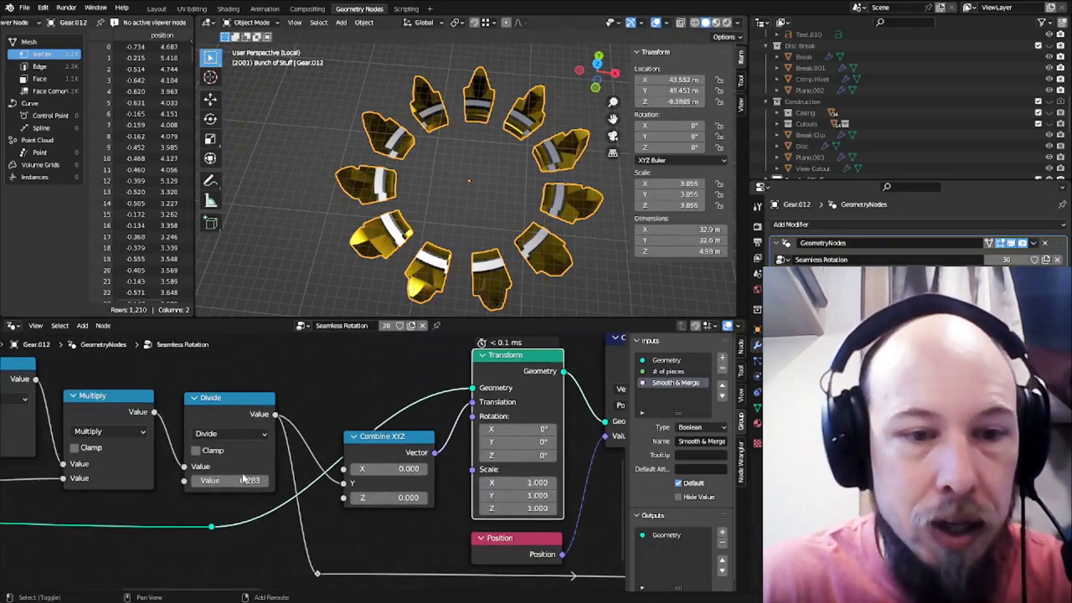
{"action": "left_click_drag", "start_coordinate": [232, 481], "coordinate": [256, 480]}
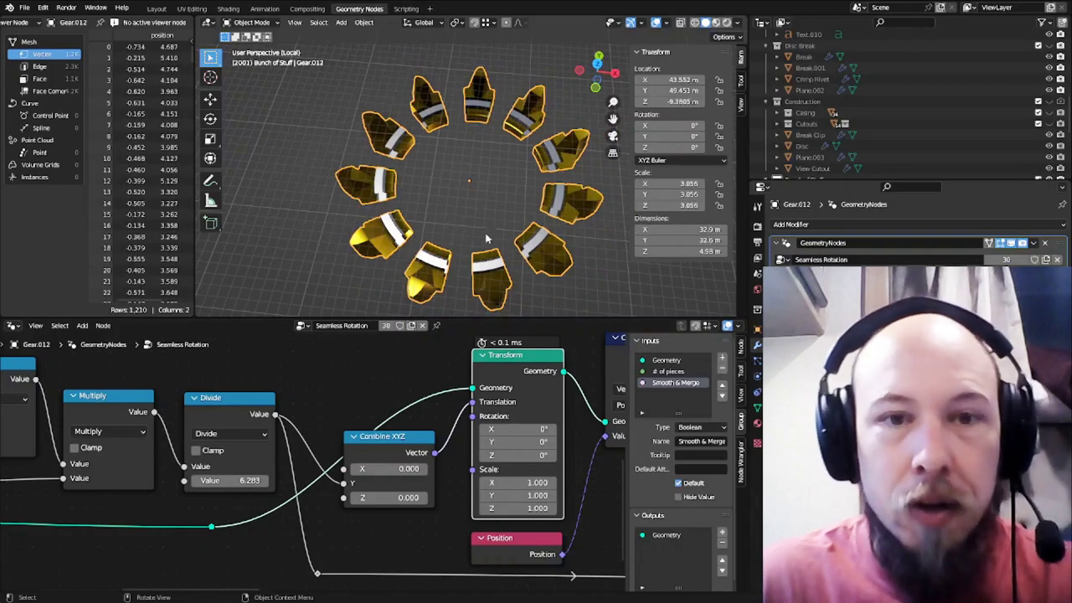
{"action": "key", "text": "Tab"}
{"action": "key", "text": "Tab"}
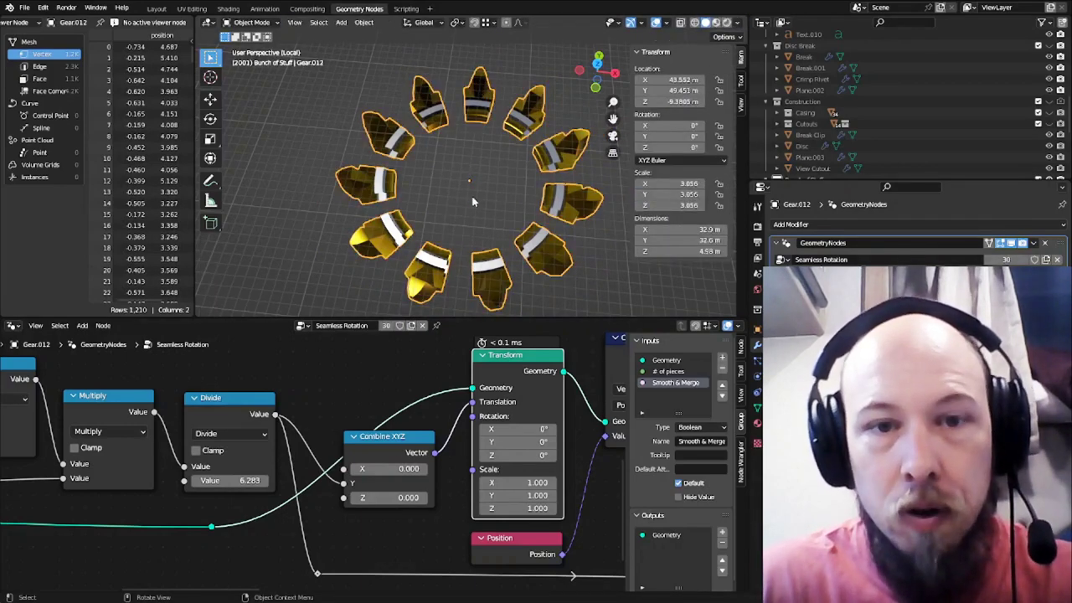
{"action": "middle_click_drag", "start_coordinate": [438, 404], "coordinate": [253, 432]}
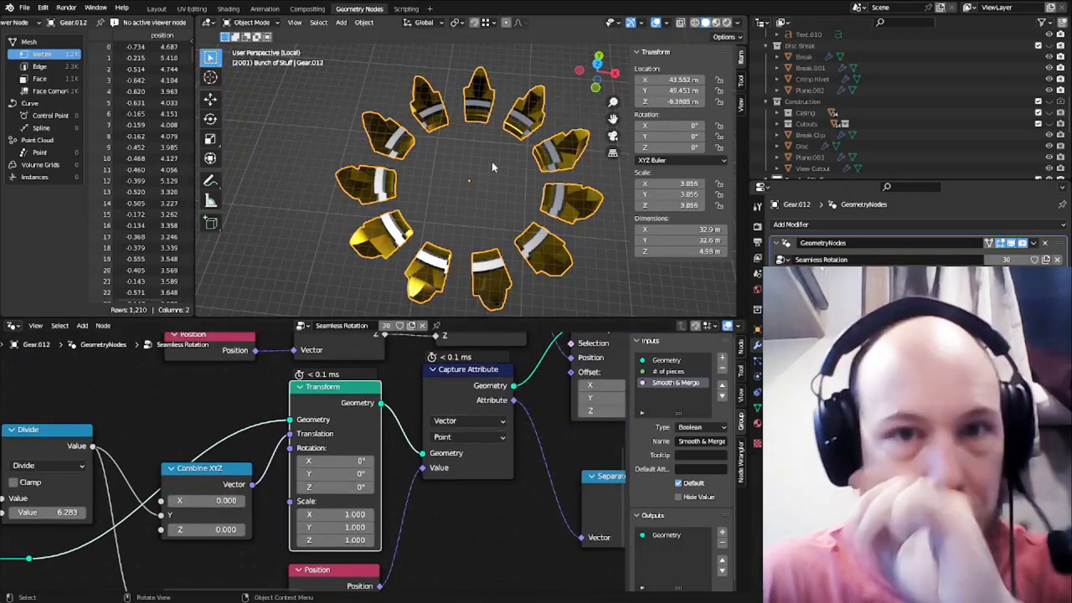
Enter Edit Mode, select the segment's tip vertices and try moving them about 4.75 m along local Y, cancelling the move
{"action": "key", "text": "Tab"}
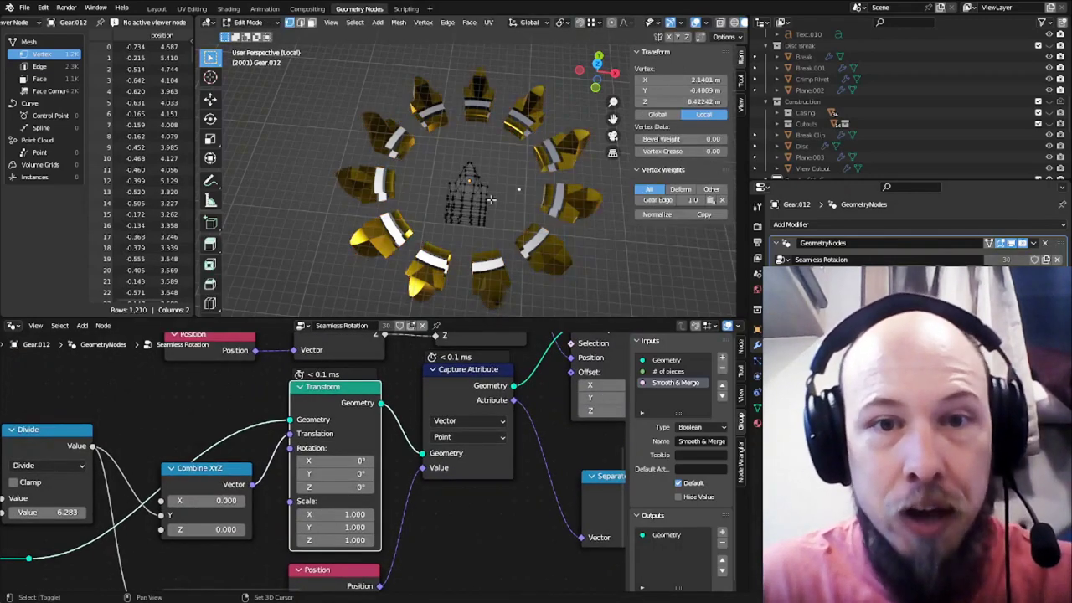
{"action": "middle_click_drag", "start_coordinate": [492, 199], "coordinate": [474, 179]}
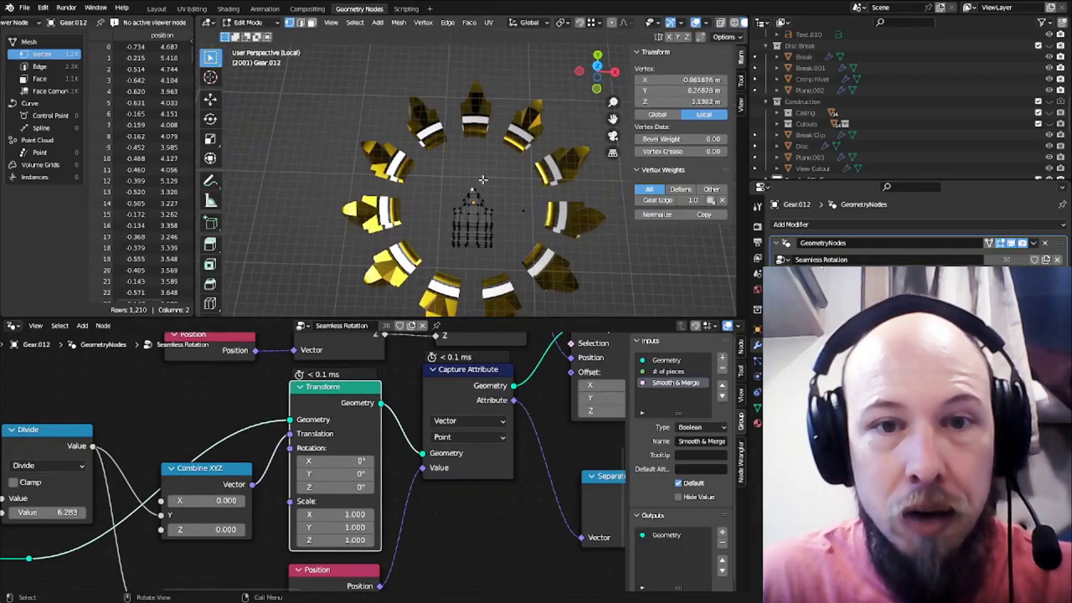
{"action": "left_click_drag", "start_coordinate": [483, 179], "coordinate": [460, 202]}
{"action": "key", "text": "g"}
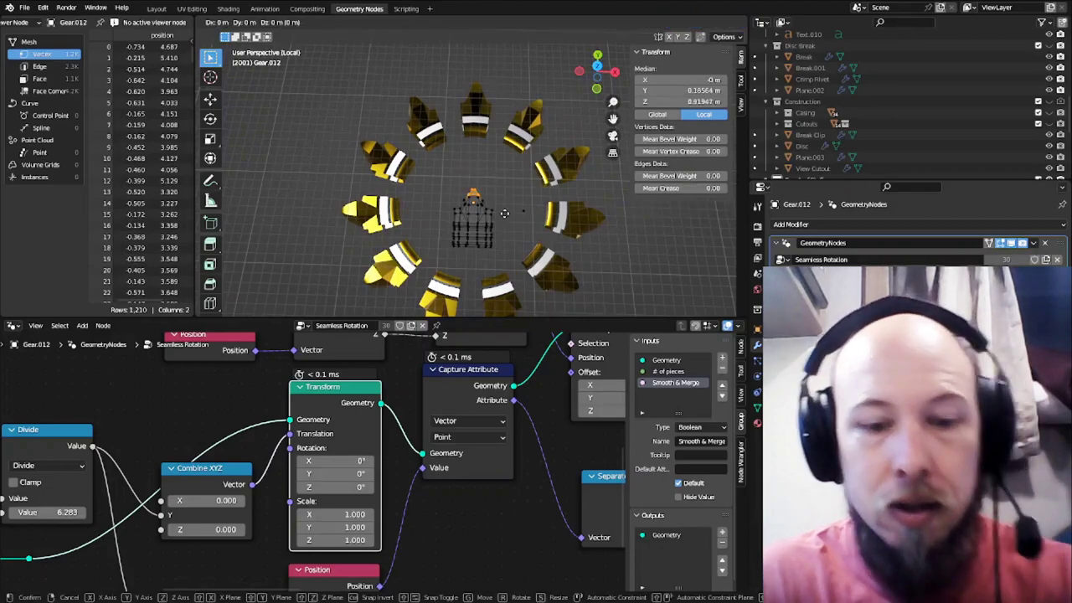
{"action": "key", "text": "y"}
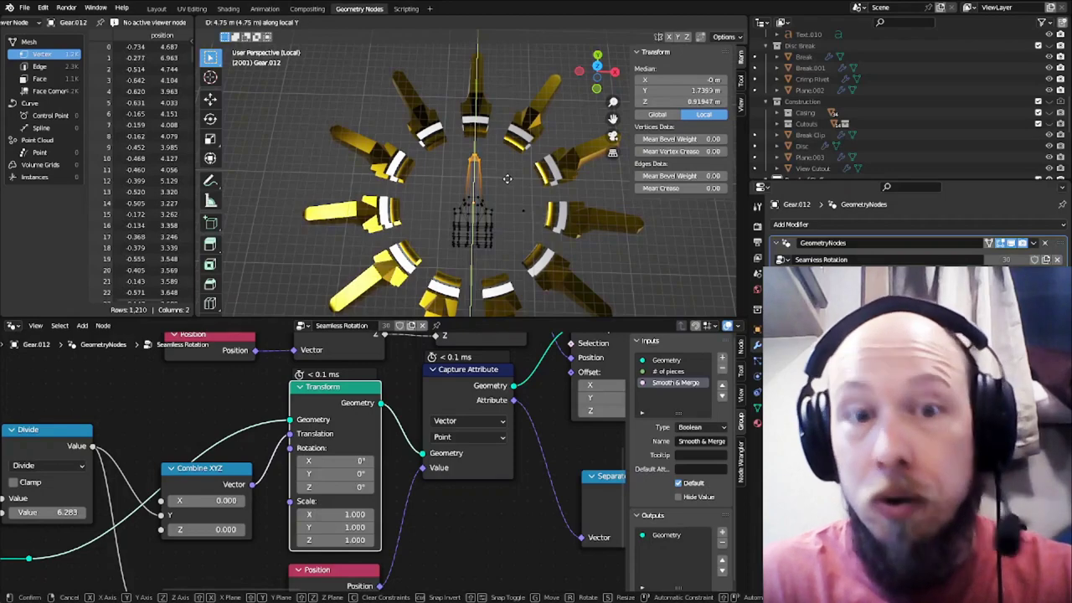
{"action": "key", "text": "Escape"}
{"action": "middle_click_drag", "start_coordinate": [388, 448], "coordinate": [400, 419]}
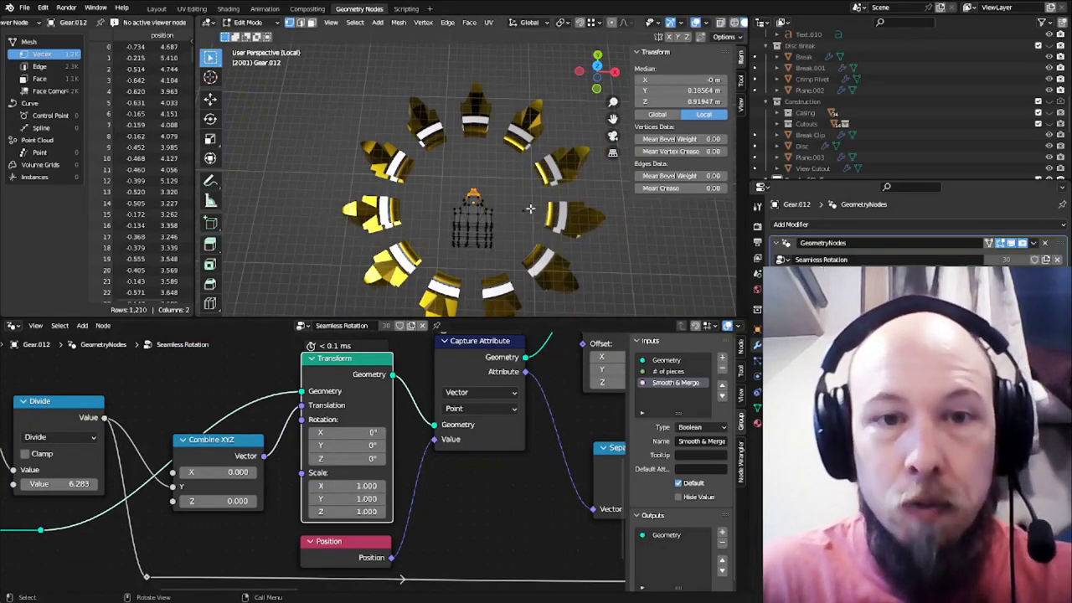
Examine how the captured positions and the Combine XYZ node's zero X value feed Set Position, through to the Vector Rotate node
{"action": "middle_click_drag", "start_coordinate": [403, 424], "coordinate": [383, 509], "text": "shift"}
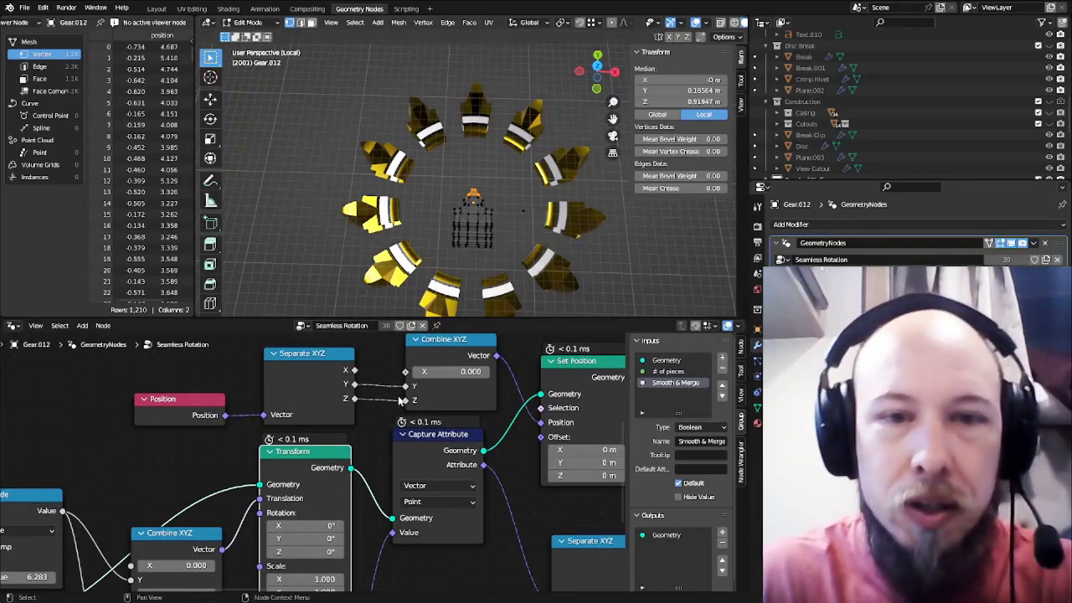
{"action": "middle_click_drag", "start_coordinate": [386, 416], "coordinate": [335, 538], "text": "shift"}
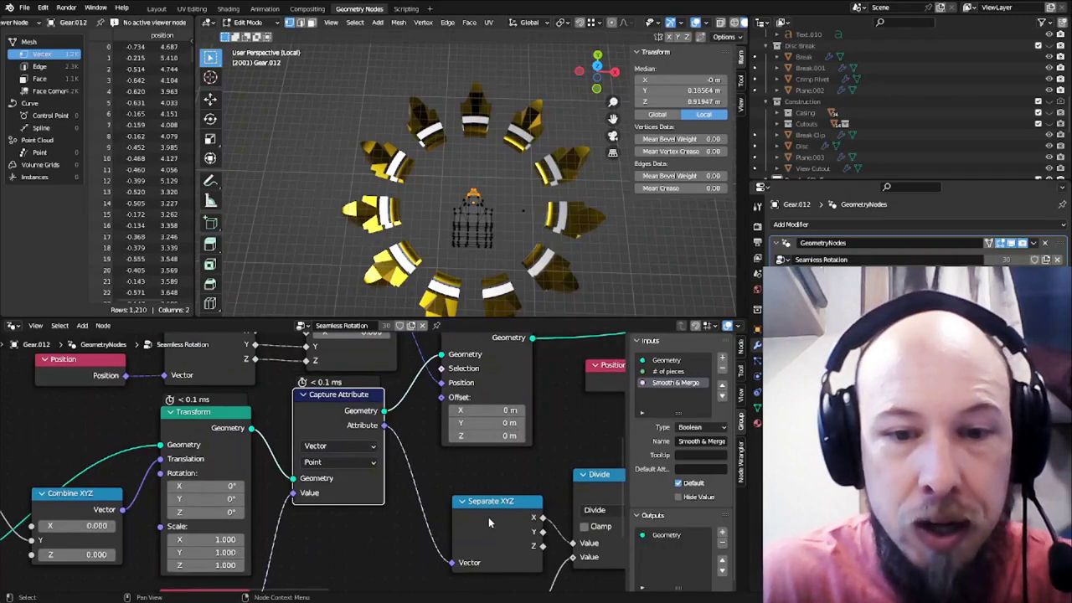
{"action": "middle_click_drag", "start_coordinate": [498, 338], "coordinate": [445, 409]}
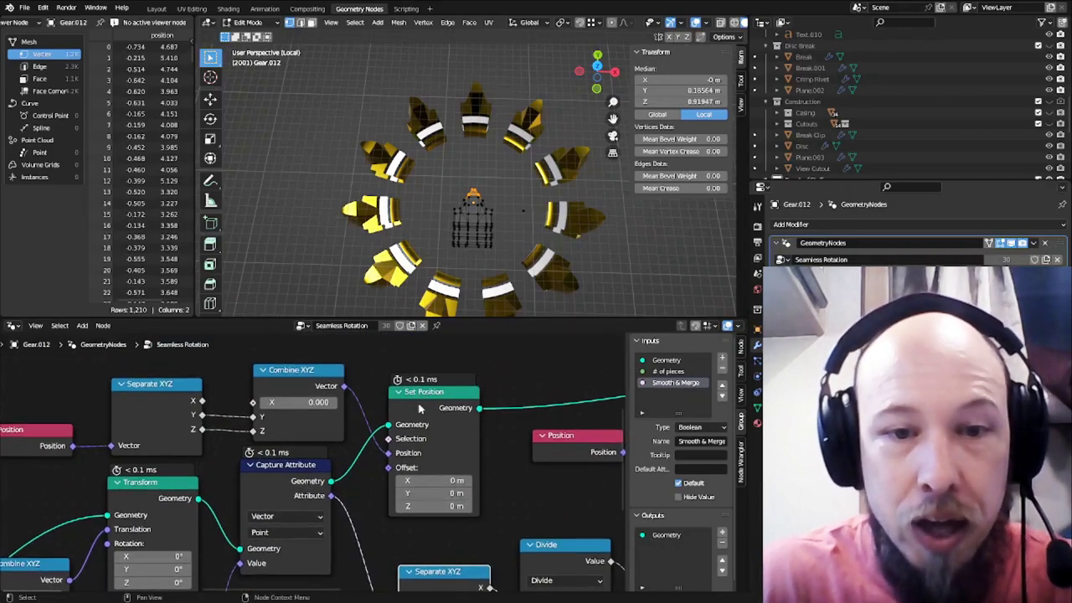
{"action": "middle_click_drag", "start_coordinate": [436, 445], "coordinate": [406, 439], "text": "shift"}
{"action": "middle_click_drag", "start_coordinate": [308, 395], "coordinate": [450, 408]}
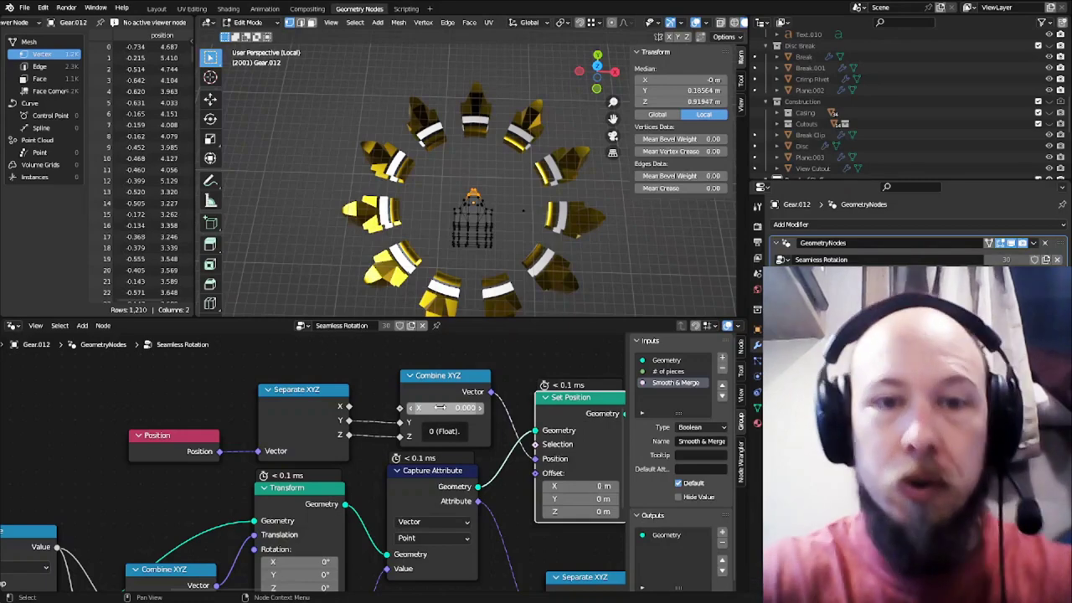
{"action": "middle_click_drag", "start_coordinate": [506, 484], "coordinate": [135, 471]}
{"action": "mouse_move", "coordinate": [305, 495]}
{"action": "middle_mouse_down"}
{"action": "mouse_move", "coordinate": [218, 480]}
{"action": "mouse_move", "coordinate": [199, 492]}
{"action": "middle_mouse_up"}
{"action": "left_click", "coordinate": [394, 424]}
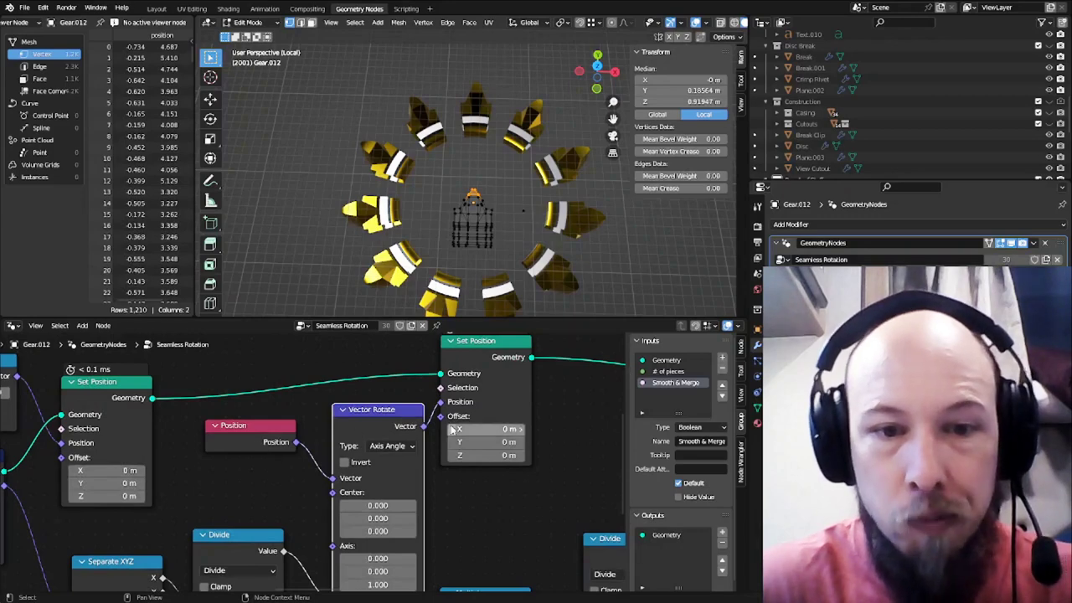
Trace the radius result and the captured X coordinate into the Divide node that drives the Vector Rotate angle
{"action": "middle_click_drag", "start_coordinate": [453, 503], "coordinate": [569, 390]}
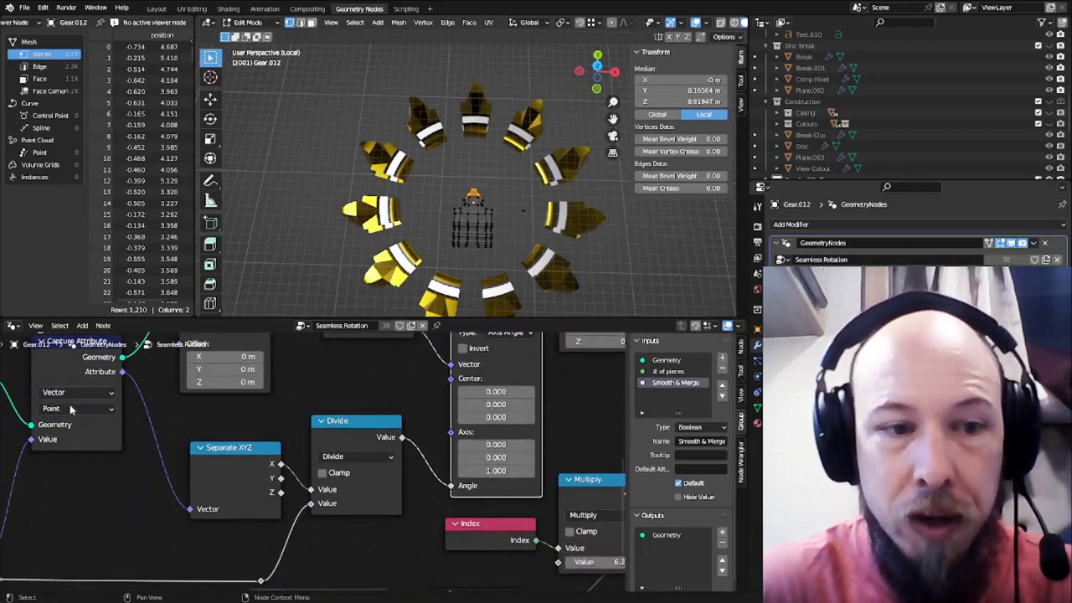
{"action": "middle_click_drag", "start_coordinate": [232, 498], "coordinate": [586, 423]}
{"action": "middle_click_drag", "start_coordinate": [3, 370], "coordinate": [240, 401]}
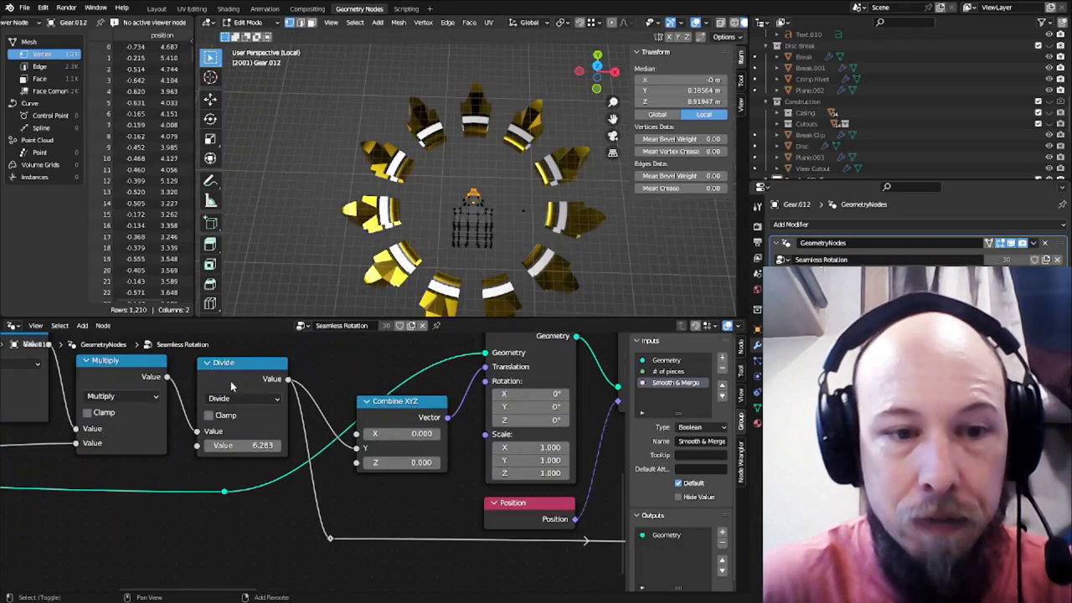
{"action": "scroll", "coordinate": [231, 381], "scroll_direction": "right", "scroll_amount": 5, "text": "ctrl"}
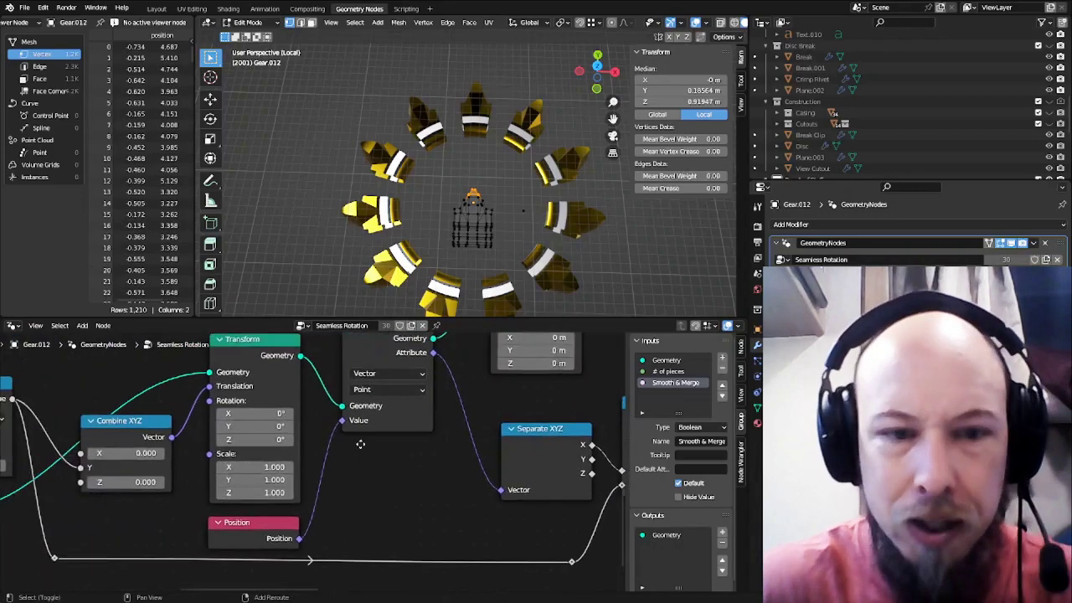
{"action": "middle_click_drag", "start_coordinate": [360, 444], "coordinate": [585, 433], "text": "shift"}
{"action": "mouse_move", "coordinate": [432, 431]}
{"action": "middle_mouse_down", "text": "shift"}
{"action": "mouse_move", "coordinate": [340, 433]}
{"action": "mouse_move", "coordinate": [423, 426]}
{"action": "middle_mouse_up", "text": "shift"}
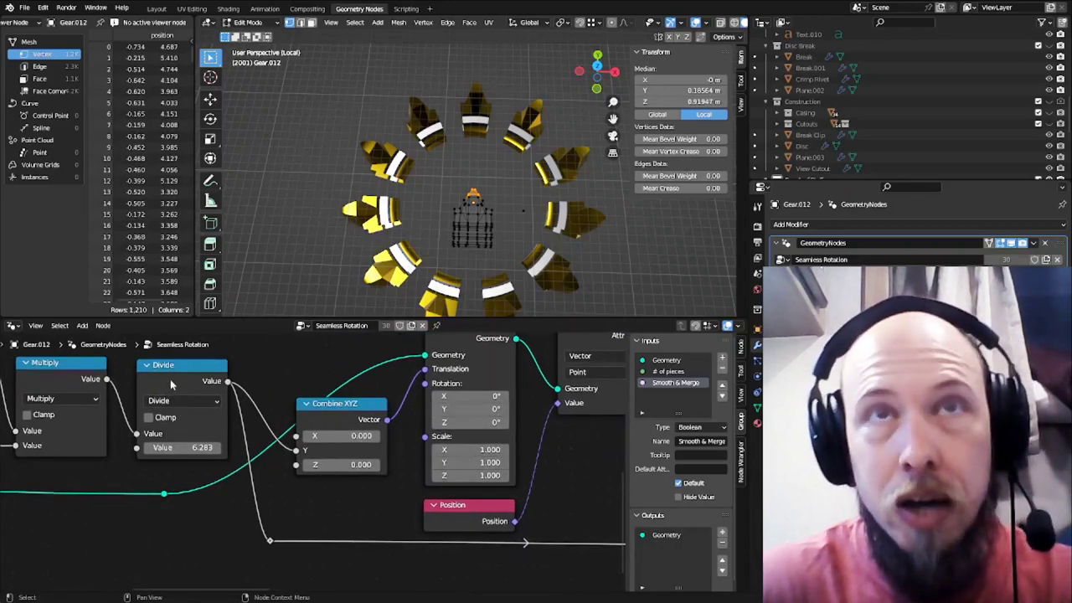
{"action": "middle_click_drag", "start_coordinate": [544, 427], "coordinate": [65, 465], "text": "shift"}
{"action": "middle_click_drag", "start_coordinate": [324, 414], "coordinate": [262, 425], "text": "shift"}
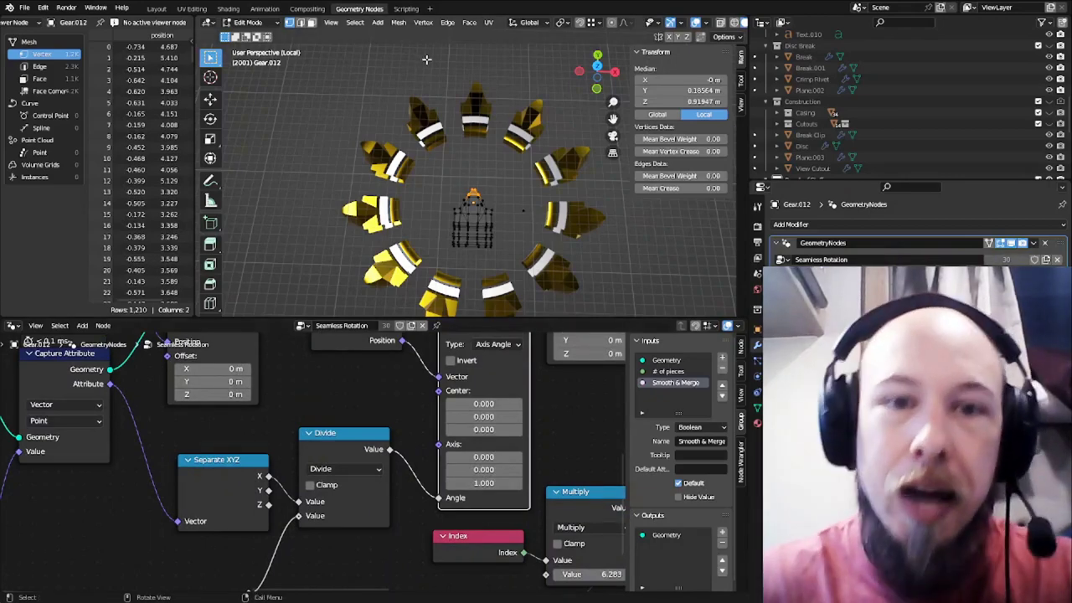
Delete the stray vertex beside the segment in Edit Mode and return to Object Mode
{"action": "middle_click_drag", "start_coordinate": [491, 112], "coordinate": [470, 200]}
{"action": "key", "text": "Tab"}
{"action": "key", "text": "Tab"}
{"action": "left_click", "coordinate": [525, 206]}
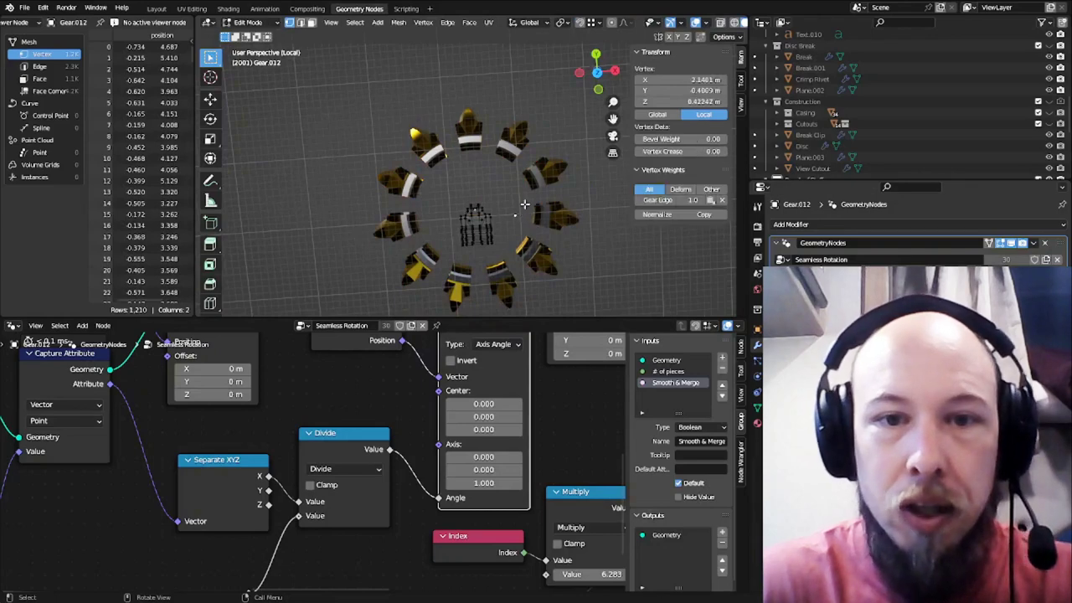
{"action": "key", "text": "x"}
{"action": "left_click", "coordinate": [525, 202]}
{"action": "key", "text": "Tab"}
{"action": "scroll", "coordinate": [526, 207], "scroll_direction": "up", "scroll_amount": 6}
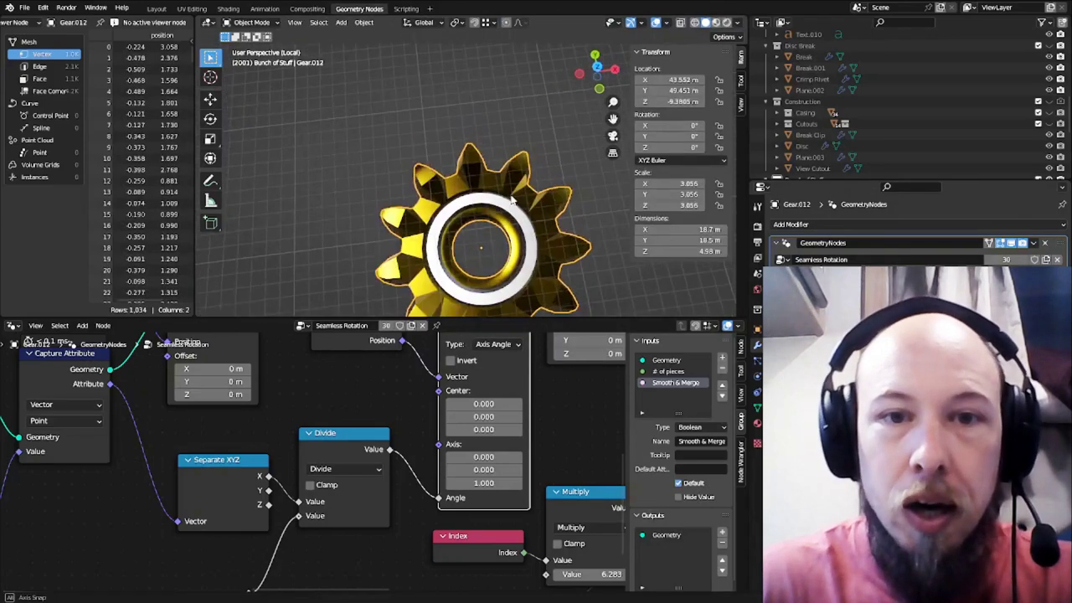
Reduce the gear's # of pieces to eight
{"action": "left_click", "coordinate": [900, 278]}
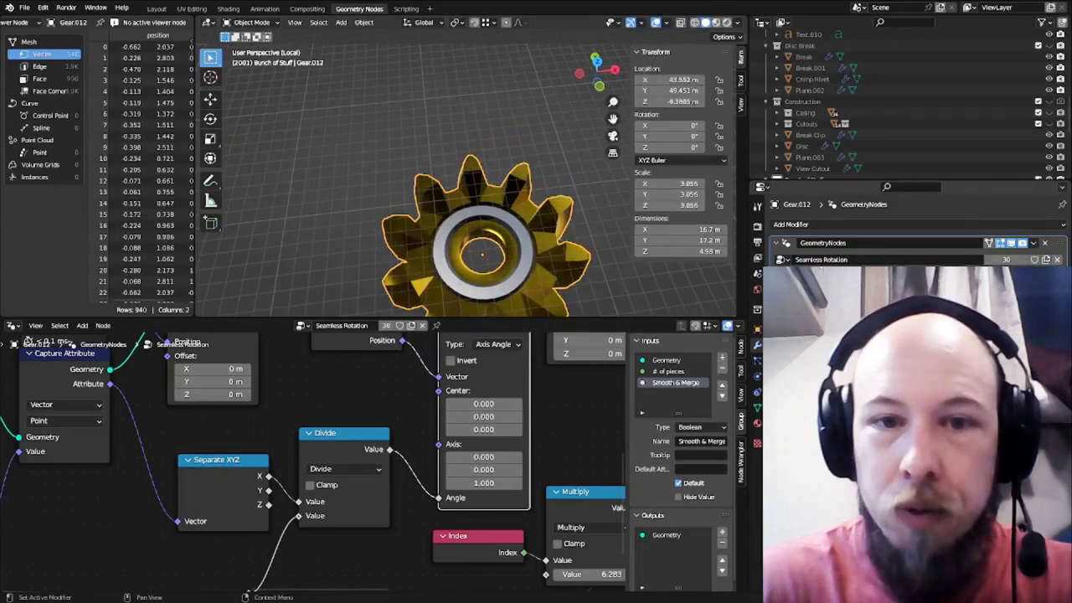
{"action": "left_click", "coordinate": [901, 278]}
{"action": "left_click", "coordinate": [901, 278]}
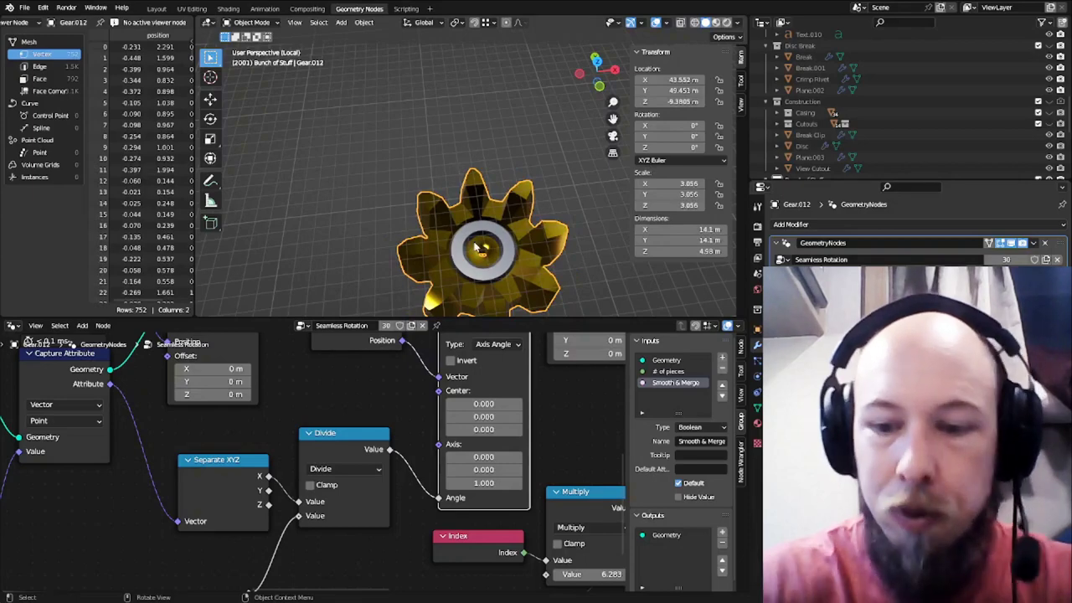
Inspect the gear's circular centre from the top in wireframe, then restore solid shading
{"action": "key", "text": "KP_7"}
{"action": "scroll", "coordinate": [519, 225], "scroll_direction": "up", "scroll_amount": 4}
{"action": "key", "text": "shift+z"}
{"action": "middle_click_drag", "start_coordinate": [484, 282], "coordinate": [478, 102], "text": "shift"}
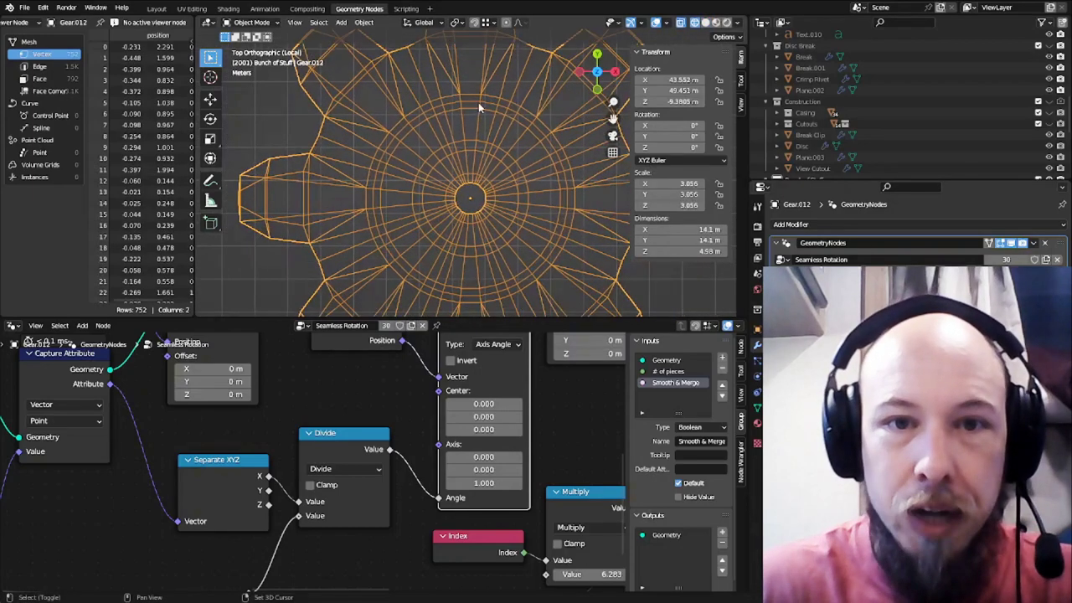
{"action": "key", "text": "shift+z"}
{"action": "scroll", "coordinate": [503, 252], "scroll_direction": "down", "scroll_amount": 5}
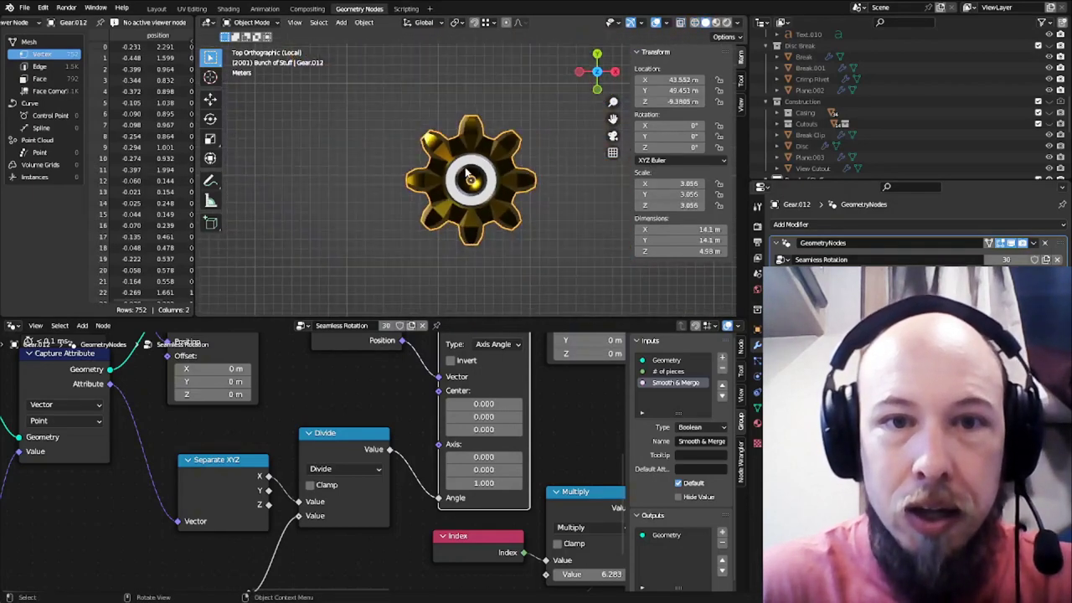
Review the Vector Rotate inputs back through Divide, Separate XYZ and Capture Attribute to the radius-calculating Divide node
{"action": "middle_click_drag", "start_coordinate": [429, 429], "coordinate": [369, 470]}
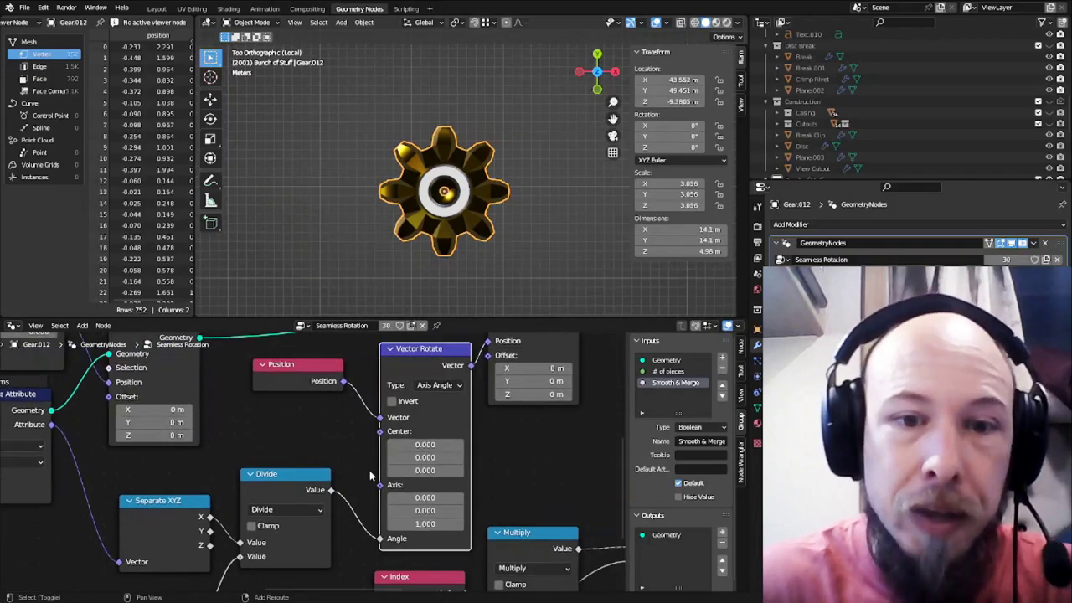
{"action": "left_click", "coordinate": [283, 383]}
{"action": "left_click", "coordinate": [268, 489]}
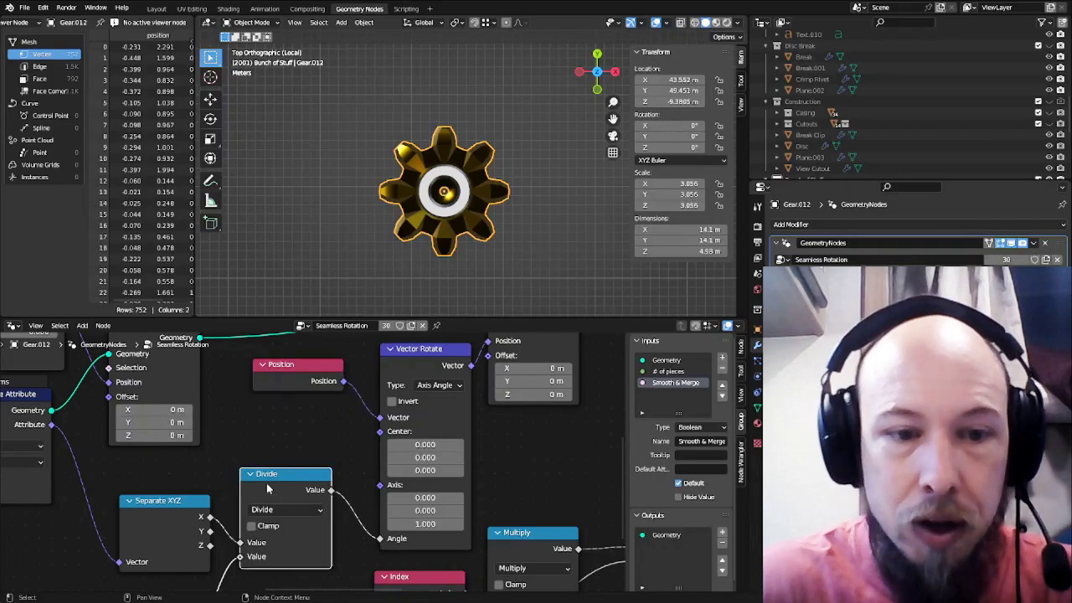
{"action": "middle_click_drag", "start_coordinate": [225, 467], "coordinate": [413, 457]}
{"action": "left_click", "coordinate": [179, 413]}
{"action": "left_click", "coordinate": [360, 517]}
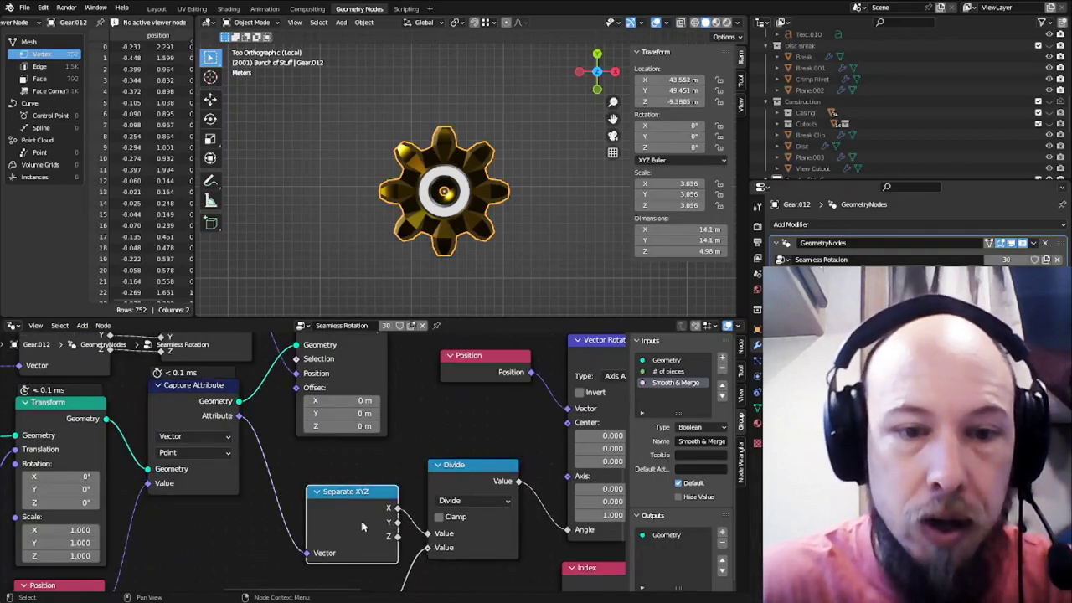
{"action": "middle_click_drag", "start_coordinate": [360, 517], "coordinate": [340, 435]}
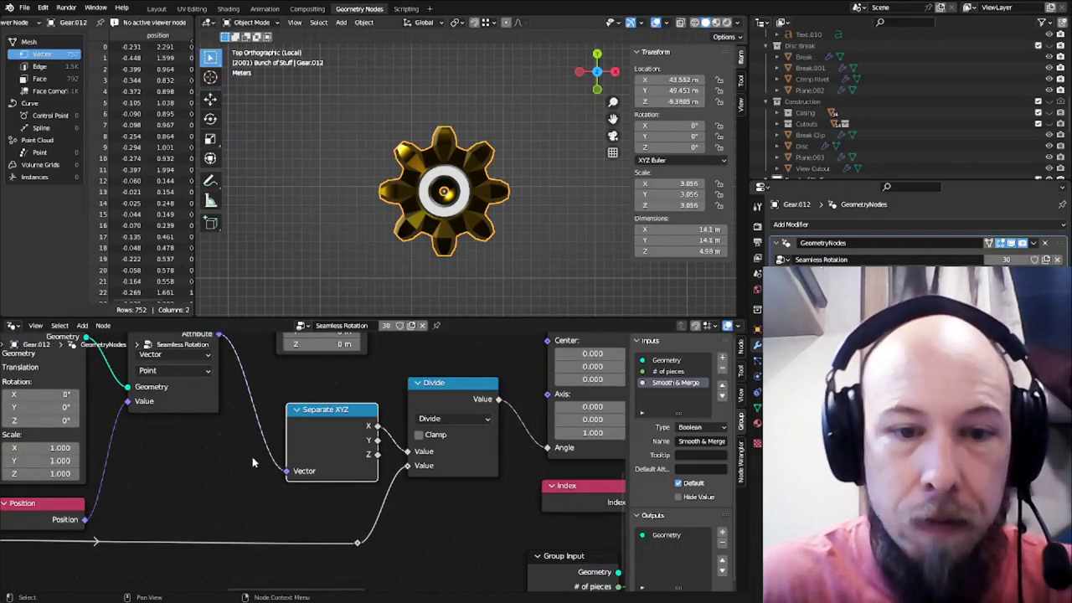
{"action": "middle_click_drag", "start_coordinate": [206, 463], "coordinate": [578, 488]}
{"action": "left_click", "coordinate": [117, 410]}
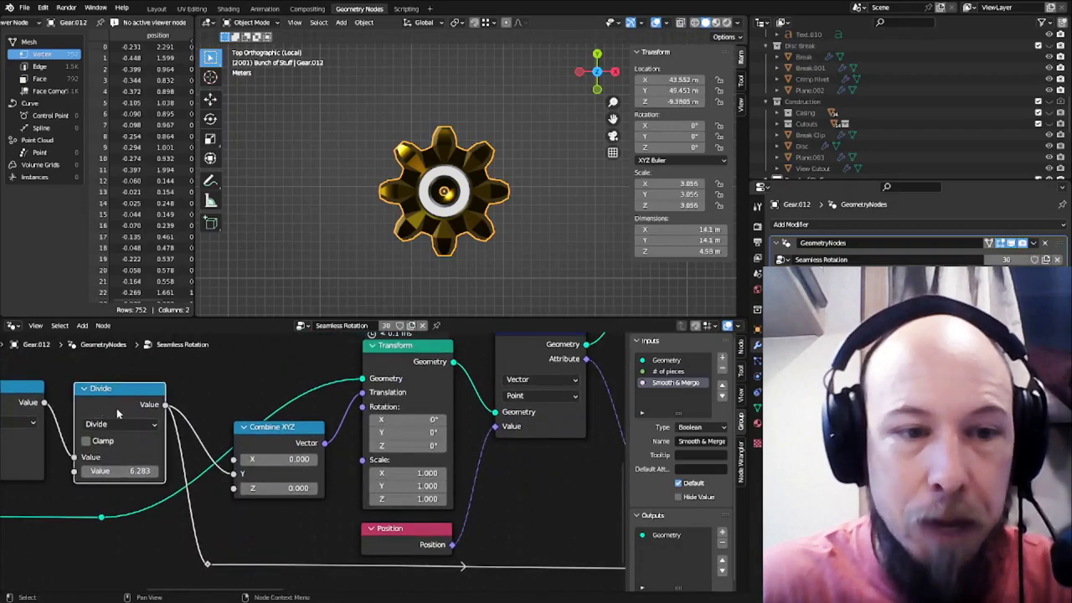
{"action": "middle_click_drag", "start_coordinate": [117, 413], "coordinate": [521, 434]}
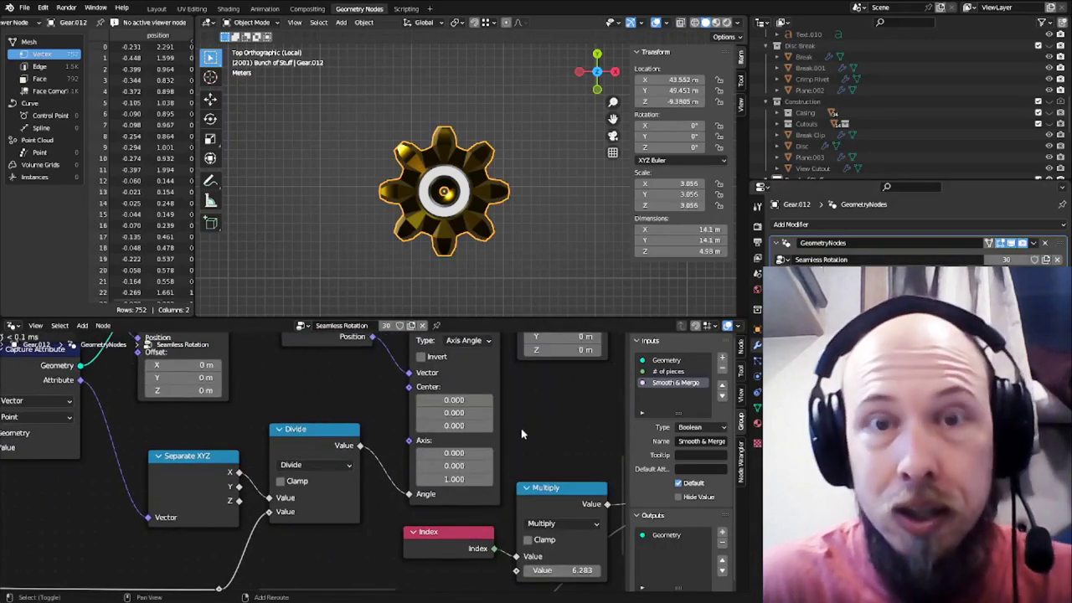
Preview the Set Position node after Vector Rotate as the group output so only one bent segment is shown
{"action": "middle_click_drag", "start_coordinate": [544, 423], "coordinate": [490, 482]}
{"action": "middle_click_drag", "start_coordinate": [431, 432], "coordinate": [336, 512]}
{"action": "left_click", "coordinate": [408, 397]}
{"action": "middle_click_drag", "start_coordinate": [446, 434], "coordinate": [134, 379]}
{"action": "scroll", "coordinate": [373, 428], "scroll_direction": "down", "scroll_amount": 6}
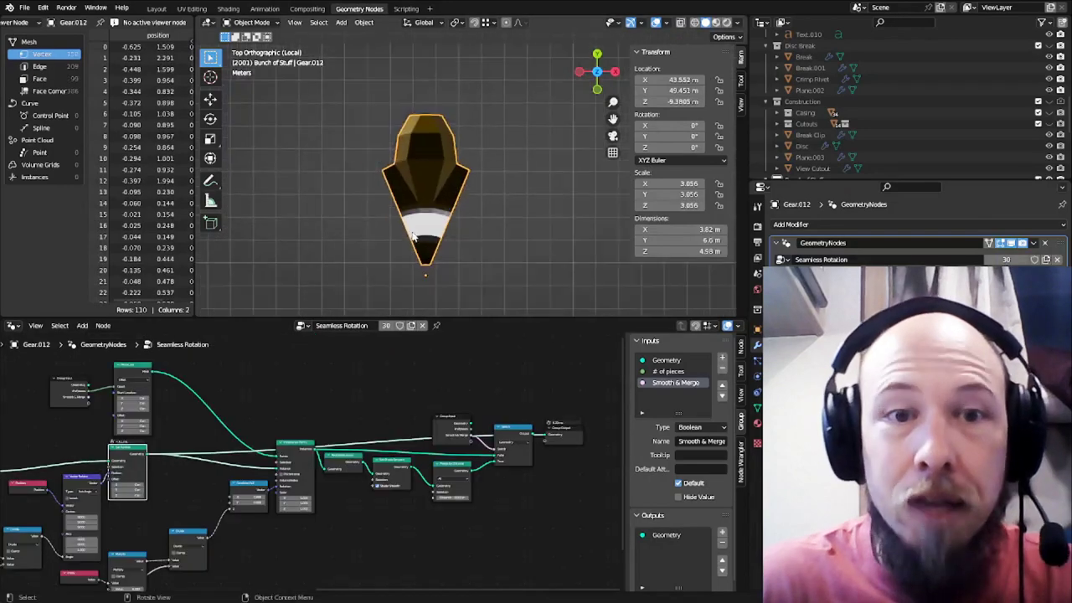
Compare the bent segment with its original mesh in Edit Mode, then return to Object Mode
{"action": "middle_click_drag", "start_coordinate": [410, 235], "coordinate": [536, 144]}
{"action": "middle_click_drag", "start_coordinate": [469, 227], "coordinate": [471, 172], "text": "shift"}
{"action": "middle_click_drag", "start_coordinate": [471, 172], "coordinate": [417, 84]}
{"action": "key", "text": "Tab"}
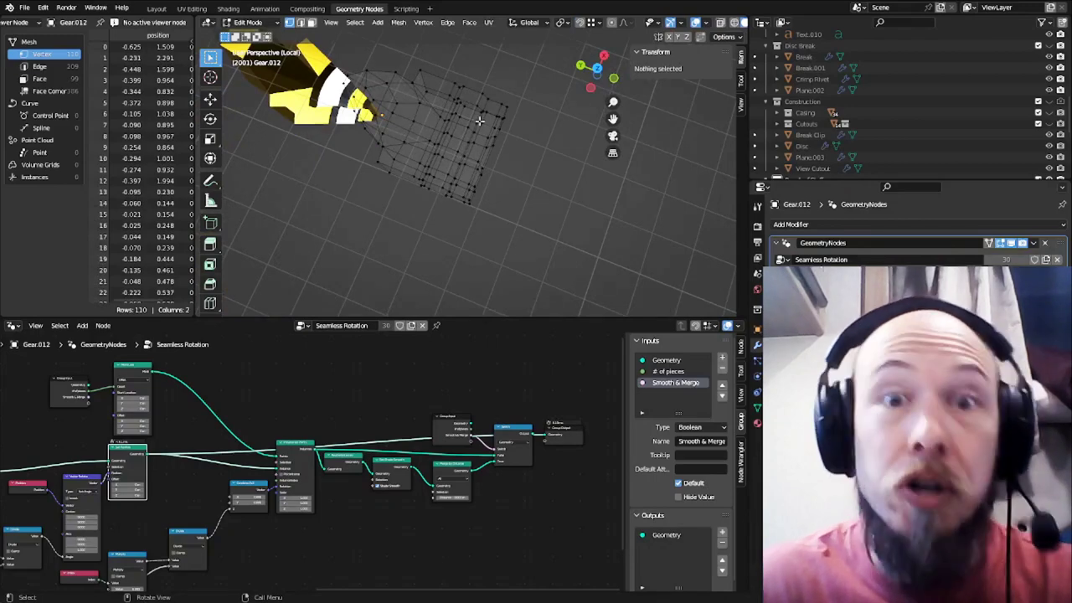
{"action": "middle_click_drag", "start_coordinate": [399, 138], "coordinate": [435, 171]}
{"action": "key", "text": "Tab"}
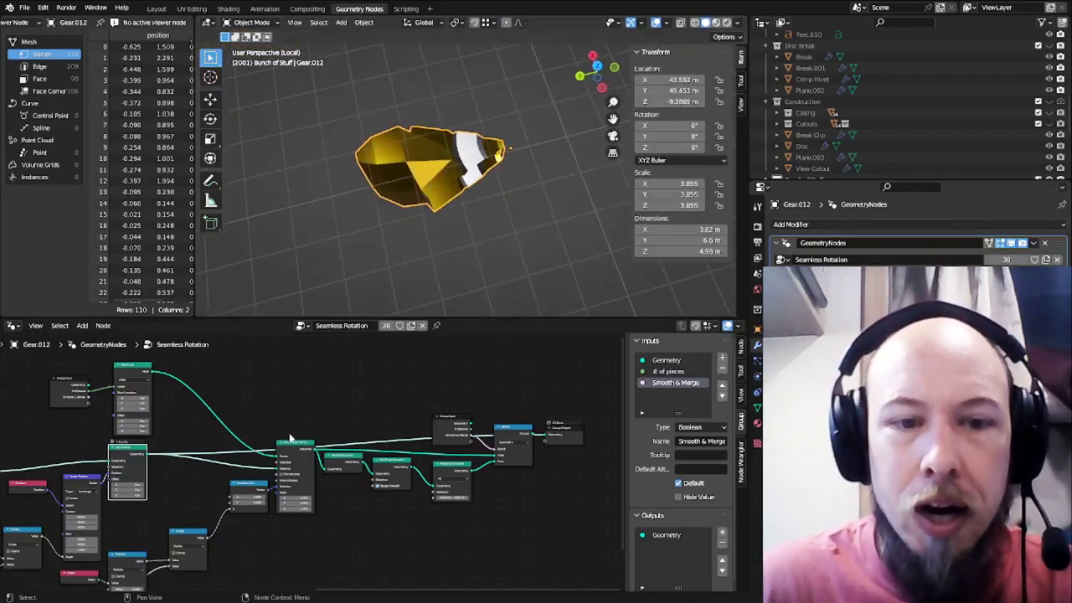
Examine how Group Input's # of pieces sets the Mesh Line count feeding Instance on Points
{"action": "middle_click_drag", "start_coordinate": [237, 414], "coordinate": [379, 510]}
{"action": "scroll", "coordinate": [316, 449], "scroll_direction": "up", "scroll_amount": 5}
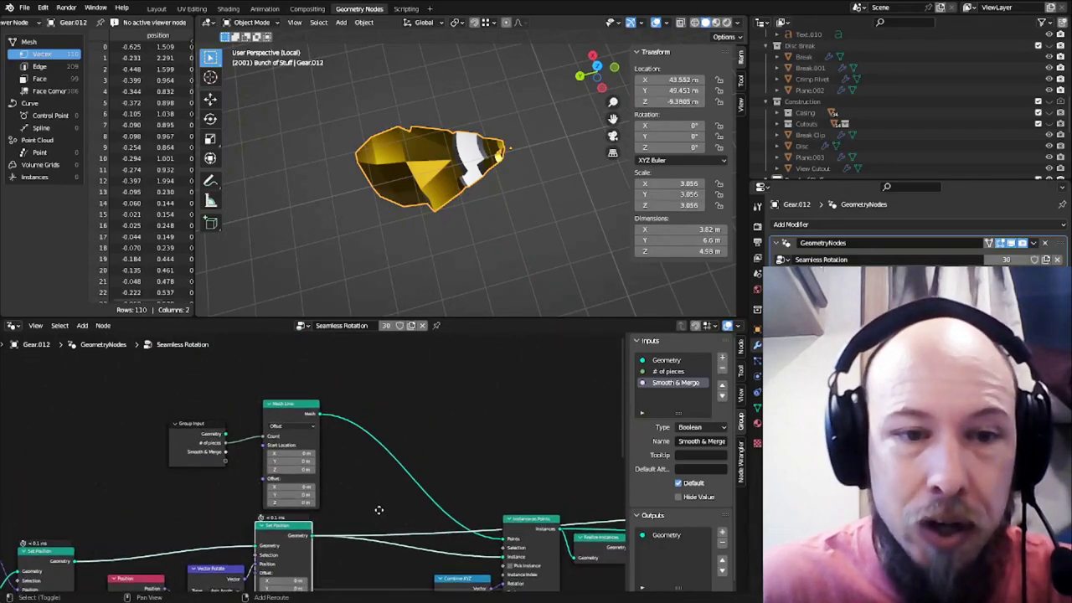
{"action": "left_click", "coordinate": [188, 445]}
{"action": "left_click", "coordinate": [299, 409]}
{"action": "middle_click_drag", "start_coordinate": [419, 517], "coordinate": [325, 489]}
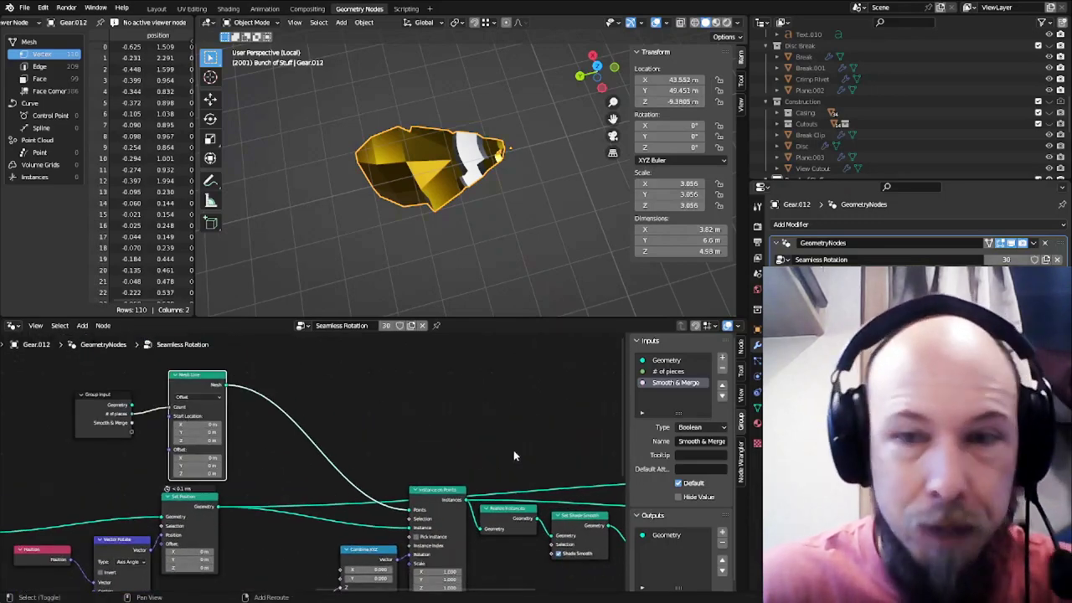
Try a slightly higher # of pieces on the previewed single segment
{"action": "mouse_move", "coordinate": [972, 278]}
{"action": "left_mouse_down"}
{"action": "mouse_move", "coordinate": [955, 278]}
{"action": "mouse_move", "coordinate": [1018, 279]}
{"action": "mouse_move", "coordinate": [976, 278]}
{"action": "left_mouse_up"}
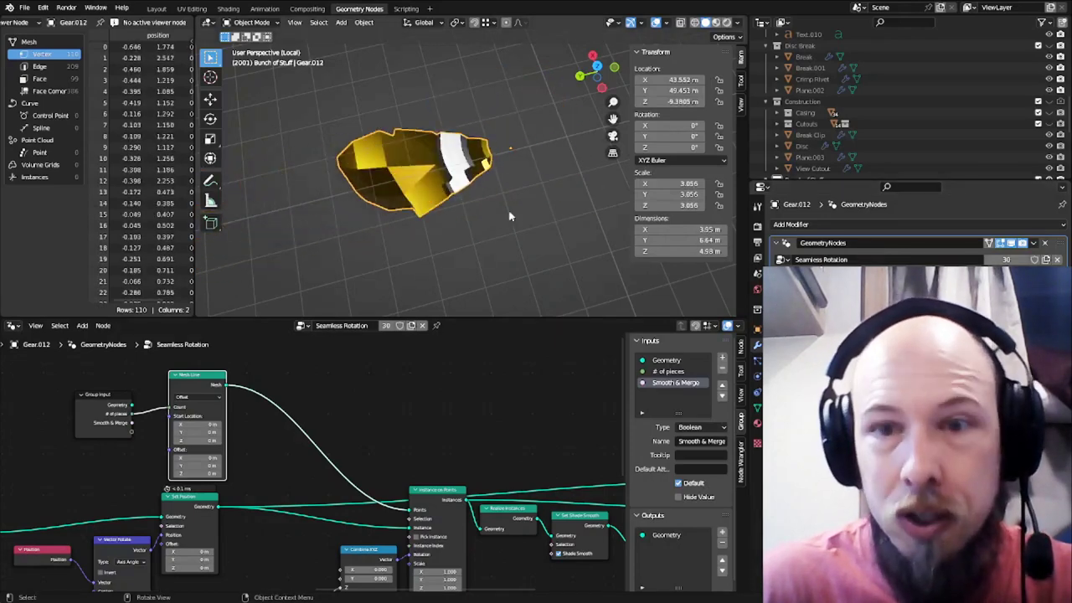
{"action": "scroll", "coordinate": [486, 210], "scroll_direction": "down", "scroll_amount": 3}
{"action": "mouse_move", "coordinate": [486, 209]}
{"action": "middle_mouse_down"}
{"action": "mouse_move", "coordinate": [500, 237]}
{"action": "mouse_move", "coordinate": [457, 214]}
{"action": "mouse_move", "coordinate": [486, 201]}
{"action": "middle_mouse_up"}
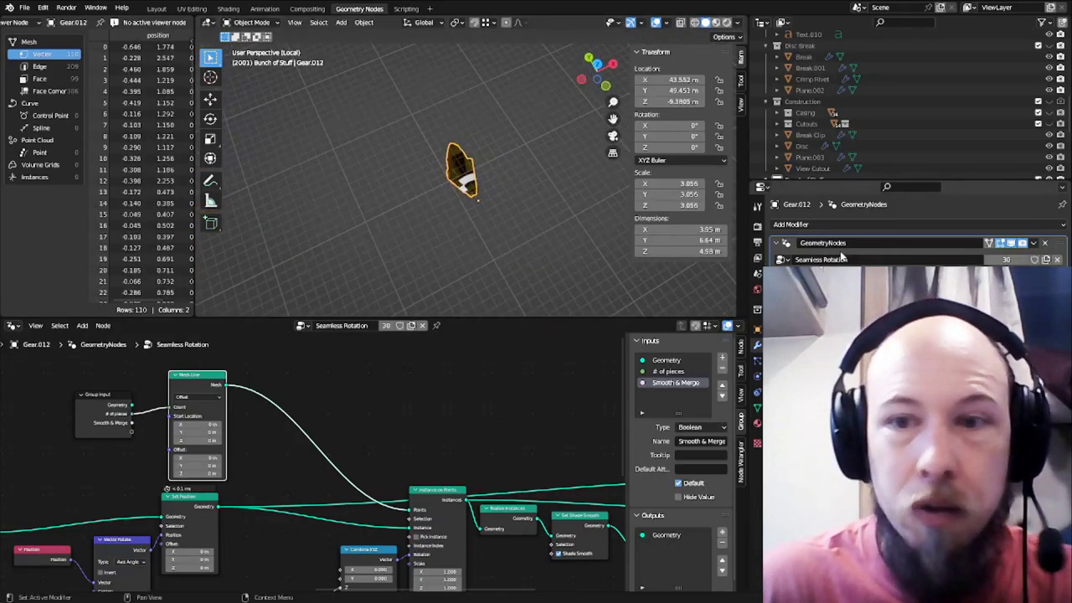
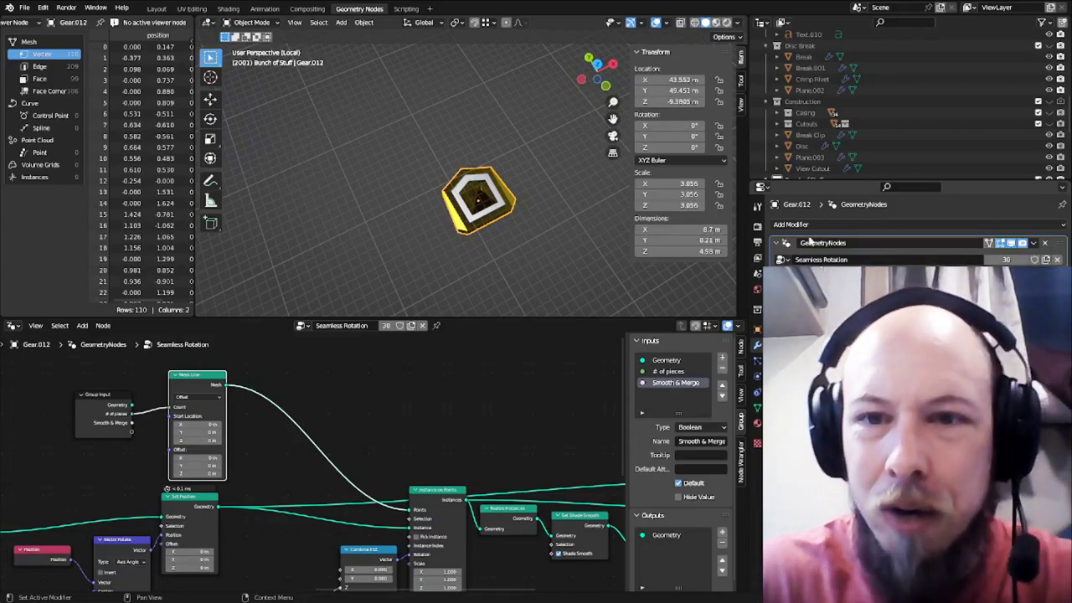
Add an Array modifier to the gear segment and place it above the GeometryNodes modifier
{"action": "left_click", "coordinate": [802, 224]}
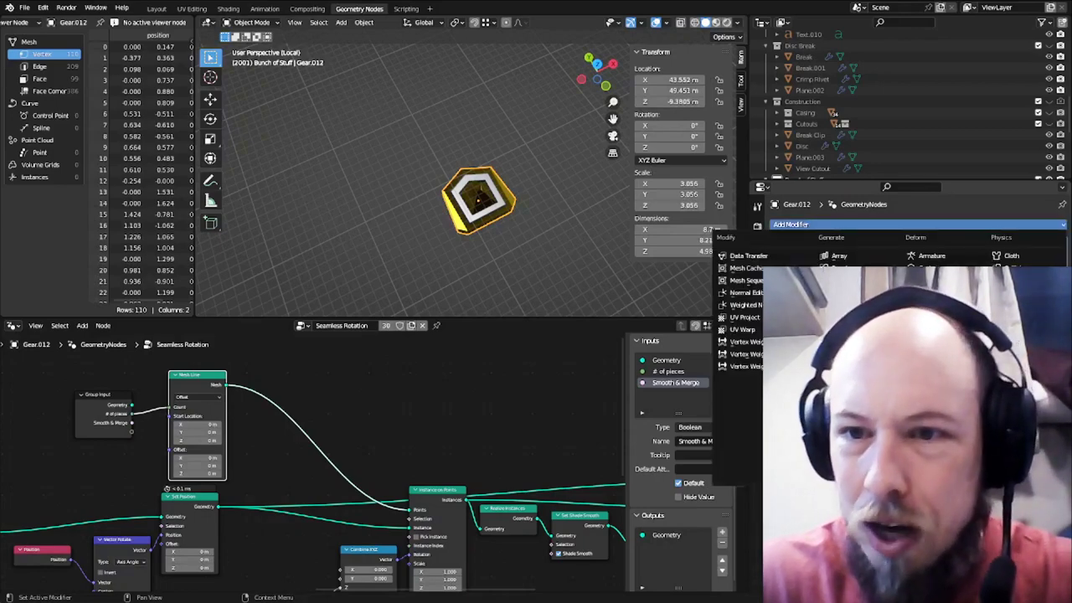
{"action": "key", "text": "Escape"}
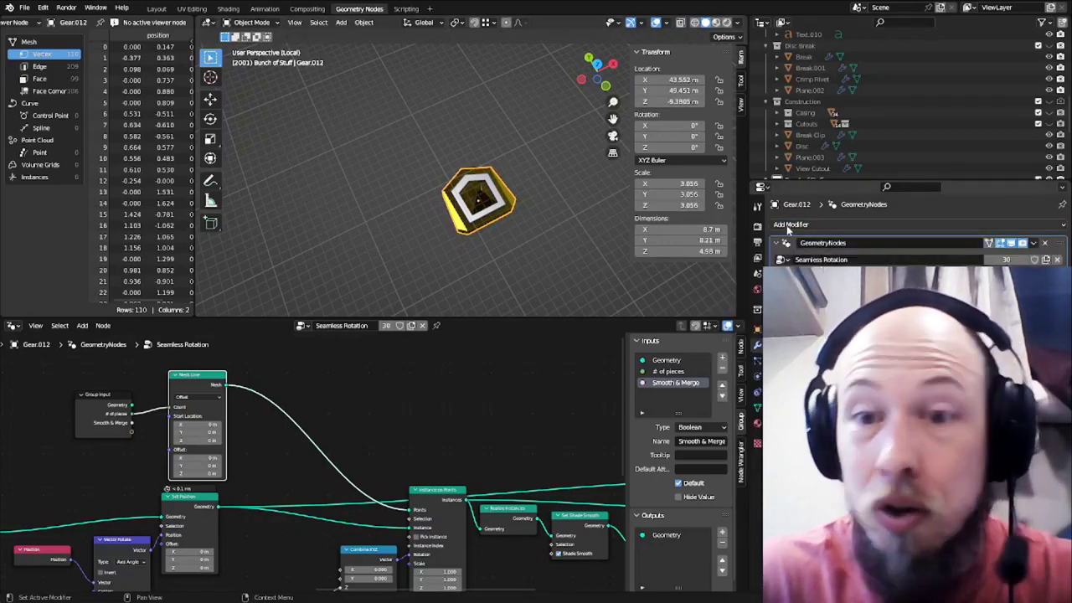
{"action": "left_click", "coordinate": [789, 226]}
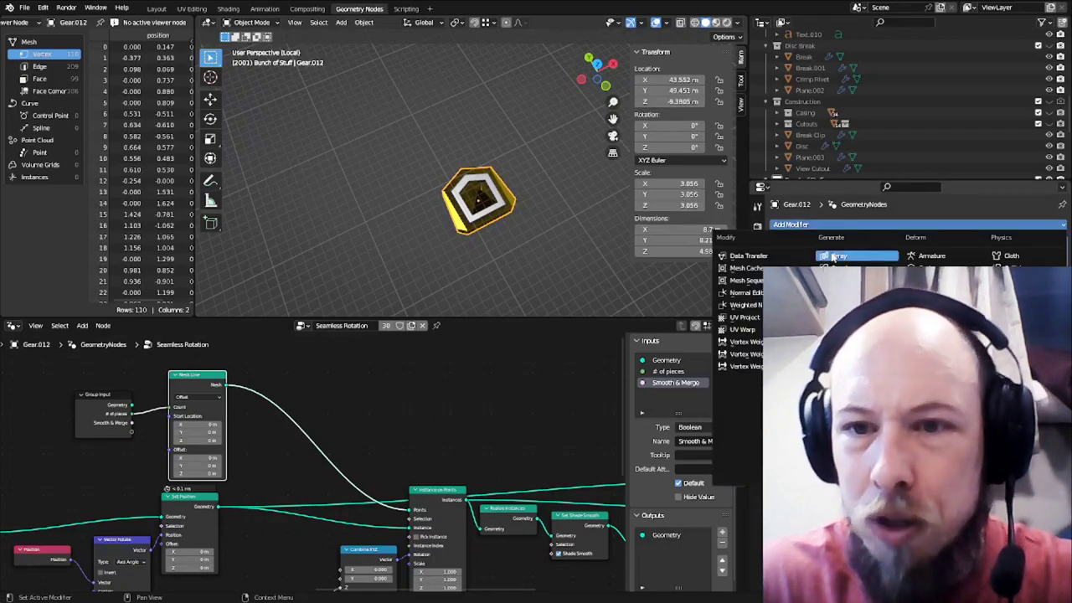
{"action": "left_click", "coordinate": [834, 257]}
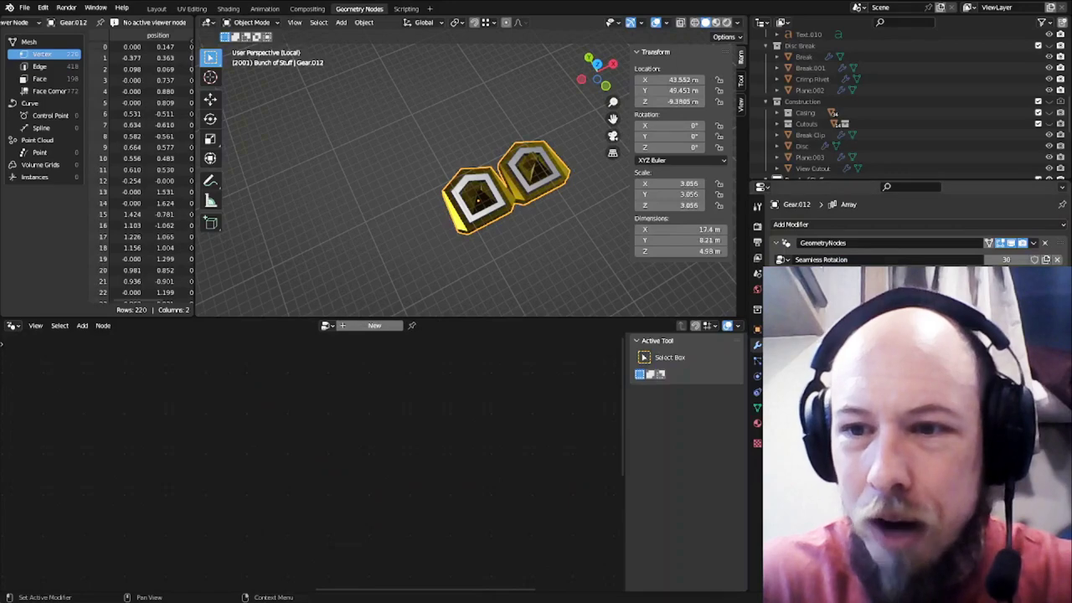
{"action": "left_click_drag", "start_coordinate": [1060, 245], "coordinate": [1061, 234]}
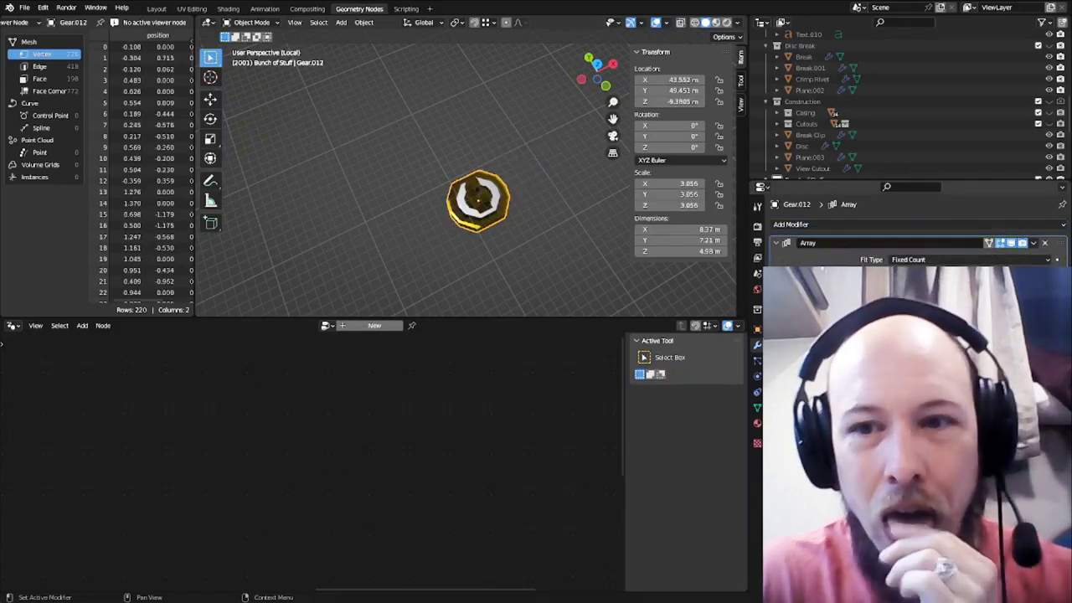
Raise the Array count until the gear segments form a full ring of teeth, and apply the Array modifier
{"action": "left_click_drag", "start_coordinate": [970, 271], "coordinate": [1041, 271]}
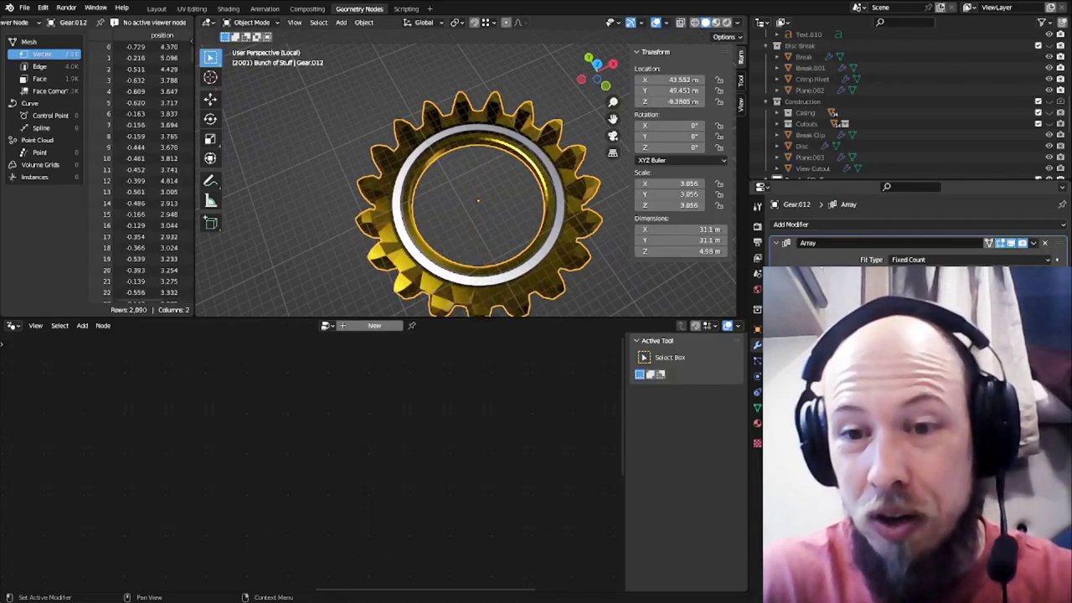
{"action": "middle_click_drag", "start_coordinate": [419, 201], "coordinate": [464, 142]}
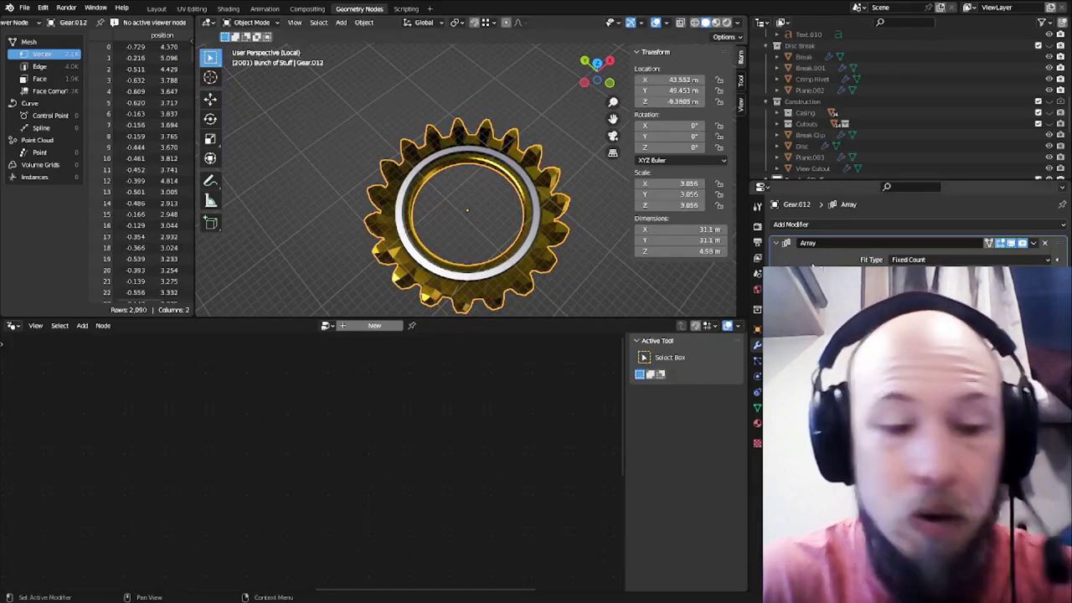
{"action": "key", "text": "ctrl+a"}
{"action": "left_click", "coordinate": [766, 264]}
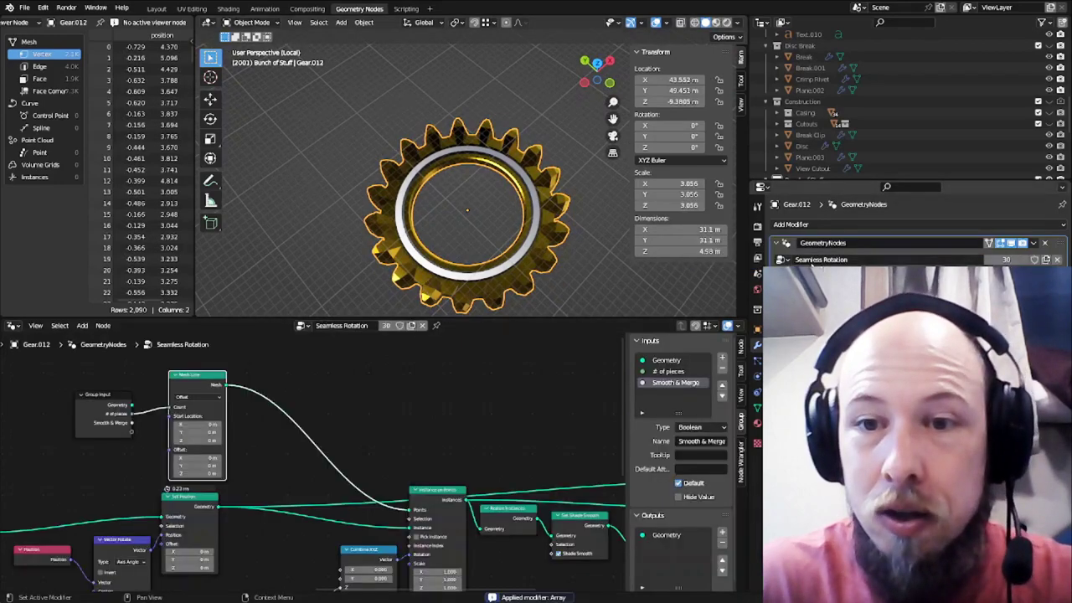
Dissolve the tip vertices of a single tooth on the straight gear mesh in Edit Mode, and return to Object Mode
{"action": "key", "text": "Tab"}
{"action": "mouse_move", "coordinate": [559, 167]}
{"action": "middle_mouse_down"}
{"action": "mouse_move", "coordinate": [570, 172]}
{"action": "mouse_move", "coordinate": [561, 180]}
{"action": "middle_mouse_up"}
{"action": "key", "text": "shift+z"}
{"action": "left_click_drag", "start_coordinate": [566, 177], "coordinate": [547, 197]}
{"action": "middle_click_drag", "start_coordinate": [589, 196], "coordinate": [592, 182]}
{"action": "key", "text": "ctrl+x"}
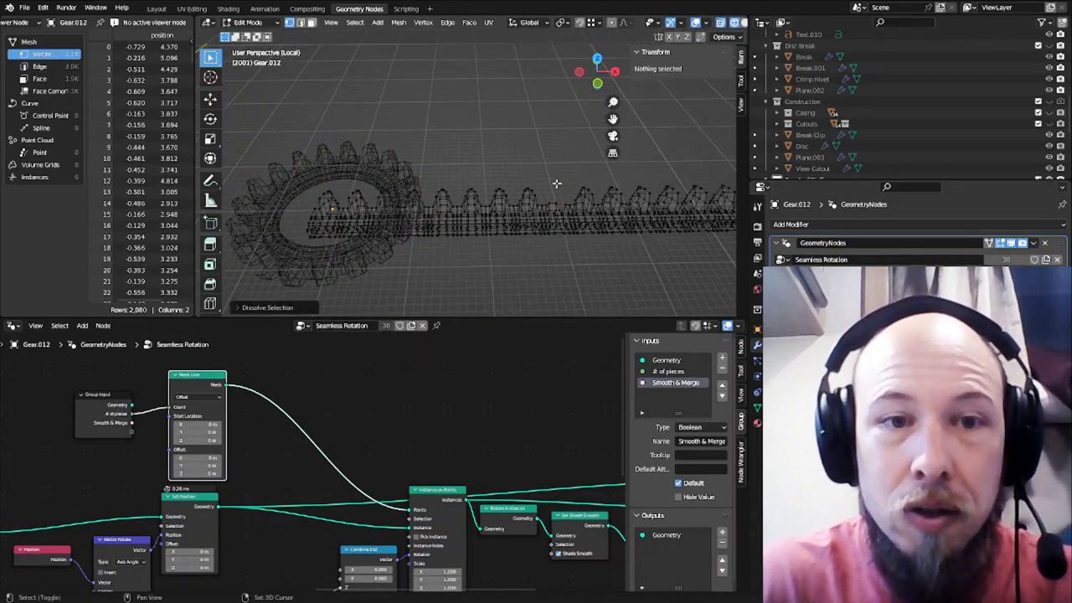
{"action": "key", "text": "shift+z"}
{"action": "key", "text": "Tab"}
Inspect the edited tooth on the bent gear ring up close and against the whole gear
{"action": "mouse_move", "coordinate": [331, 205]}
{"action": "middle_mouse_down", "text": "shift"}
{"action": "mouse_move", "coordinate": [416, 184]}
{"action": "mouse_move", "coordinate": [338, 218]}
{"action": "middle_mouse_up", "text": "shift"}
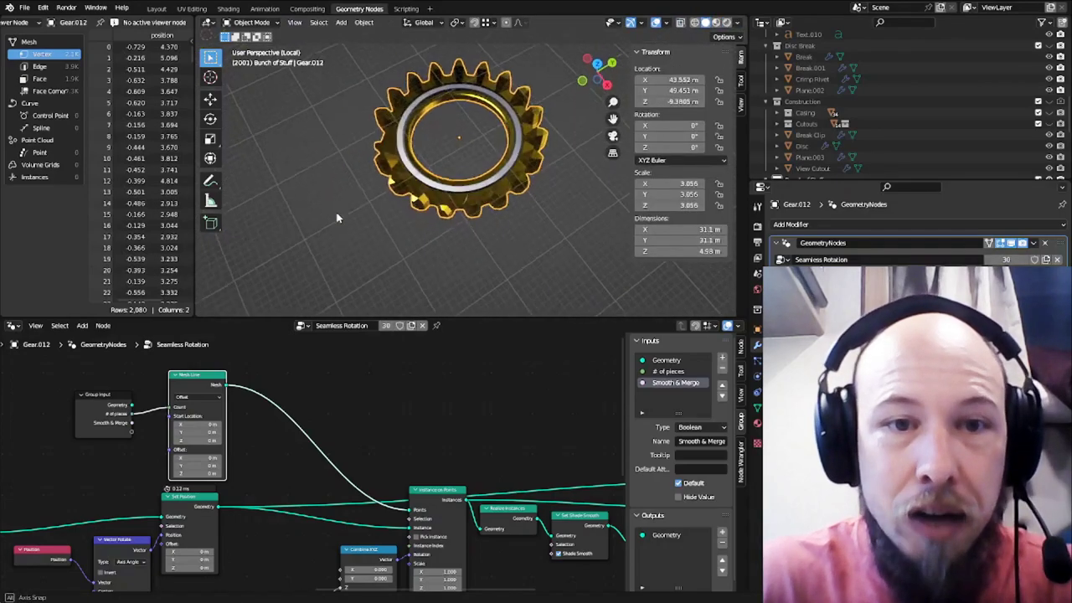
{"action": "scroll", "coordinate": [371, 156], "scroll_direction": "up", "scroll_amount": 5}
{"action": "middle_click_drag", "start_coordinate": [372, 156], "coordinate": [500, 142], "text": "shift"}
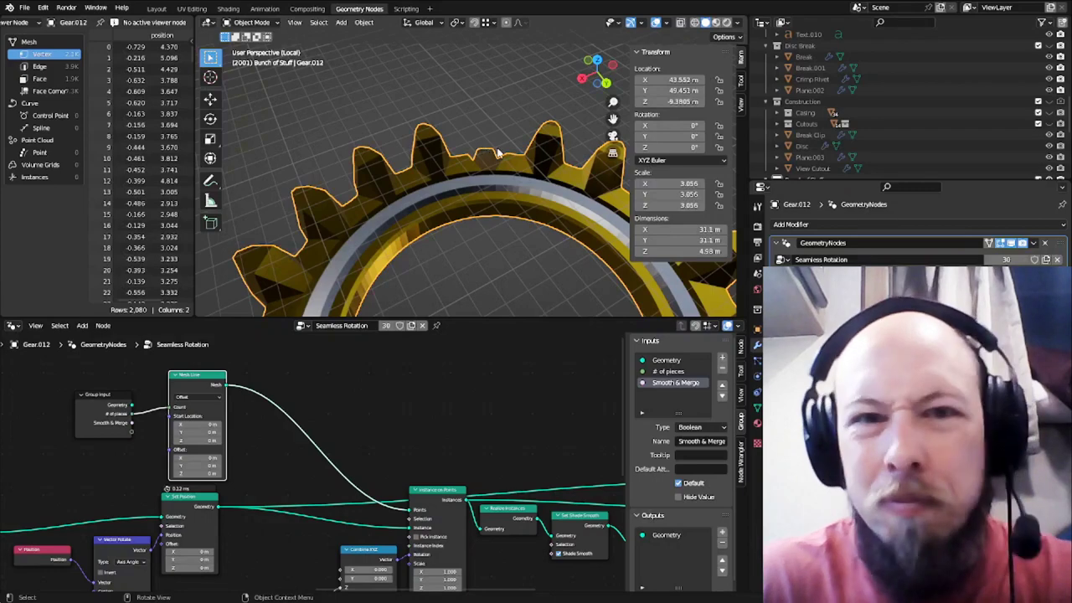
{"action": "scroll", "coordinate": [494, 152], "scroll_direction": "down", "scroll_amount": 2}
{"action": "scroll", "coordinate": [494, 152], "scroll_direction": "down", "scroll_amount": 4}
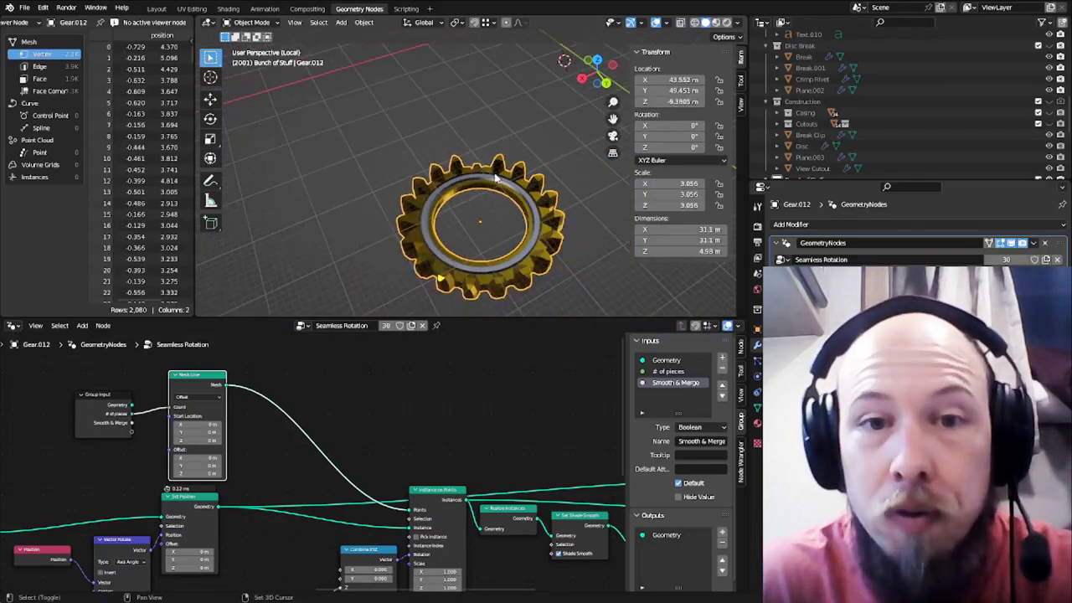
{"action": "middle_click_drag", "start_coordinate": [486, 154], "coordinate": [520, 134]}
{"action": "scroll", "coordinate": [497, 190], "scroll_direction": "up", "scroll_amount": 2}
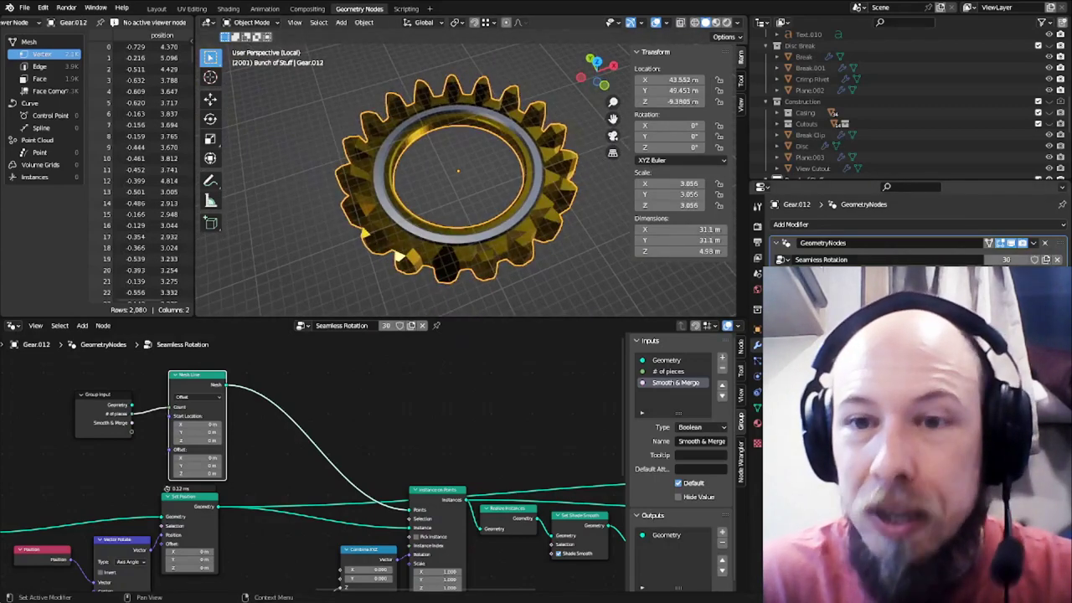
Undo the tooth edit and the applied Array, and remove the Array modifier from the gear segment
{"action": "key", "text": "ctrl+z"}
{"action": "key", "text": "ctrl+z"}
{"action": "key", "text": "ctrl+z"}
{"action": "key", "text": "ctrl+z"}
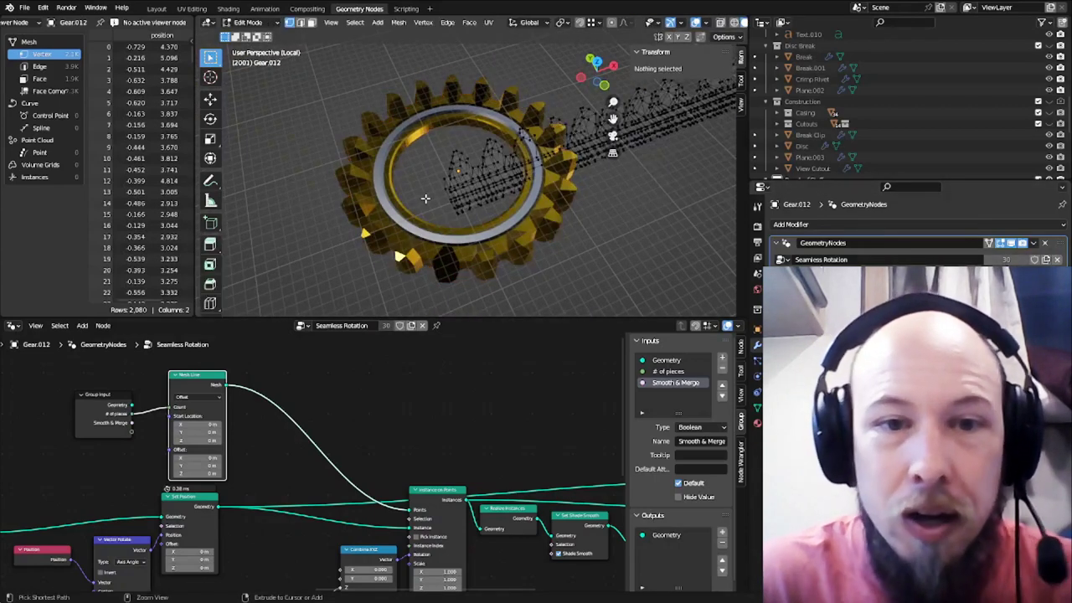
{"action": "key", "text": "ctrl+z"}
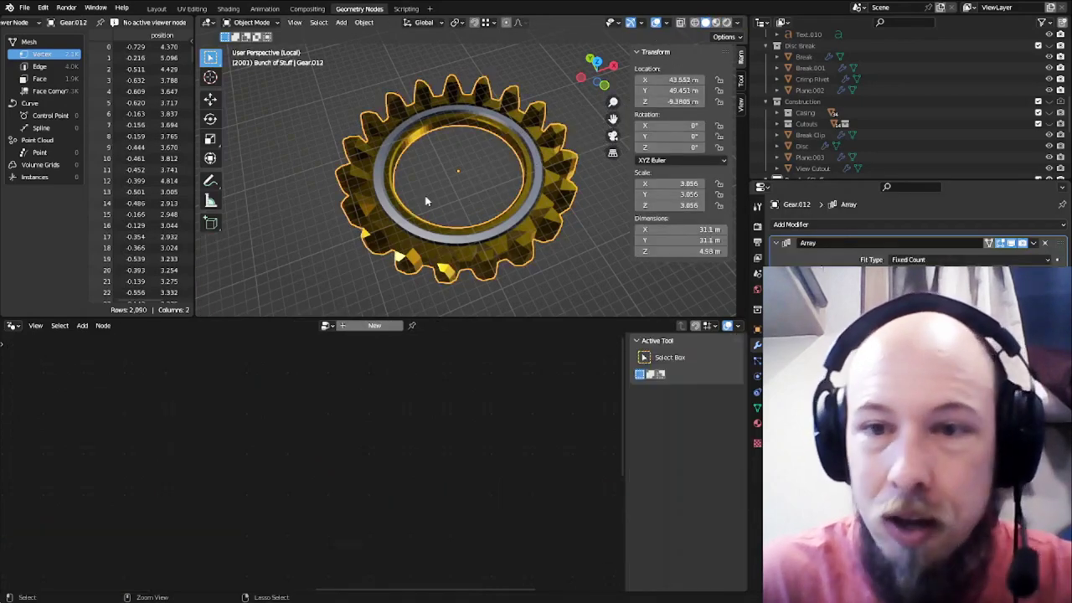
{"action": "left_click", "coordinate": [1045, 244]}
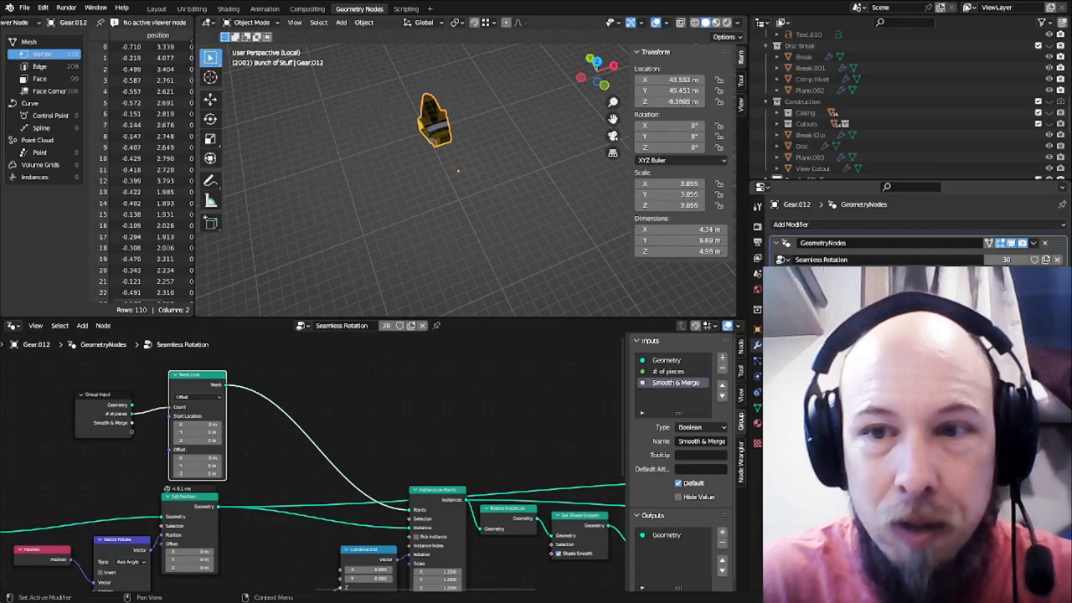
Trace how Index, Multiply and # of pieces feed Divide and Combine XYZ to rotate each instance
{"action": "middle_click_drag", "start_coordinate": [443, 136], "coordinate": [478, 220], "text": "shift"}
{"action": "scroll", "coordinate": [462, 197], "scroll_direction": "up", "scroll_amount": 4}
{"action": "middle_click_drag", "start_coordinate": [452, 433], "coordinate": [276, 383], "text": "shift"}
{"action": "middle_click_drag", "start_coordinate": [179, 416], "coordinate": [266, 336], "text": "shift"}
{"action": "left_click", "coordinate": [356, 414]}
{"action": "middle_click_drag", "start_coordinate": [139, 418], "coordinate": [316, 378]}
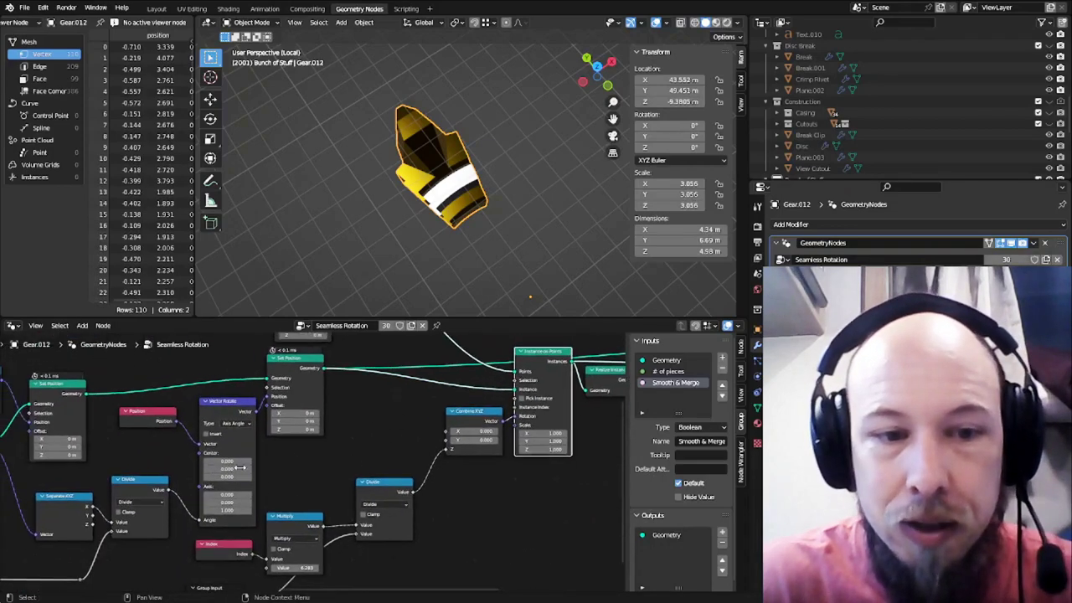
{"action": "middle_click_drag", "start_coordinate": [442, 485], "coordinate": [427, 426]}
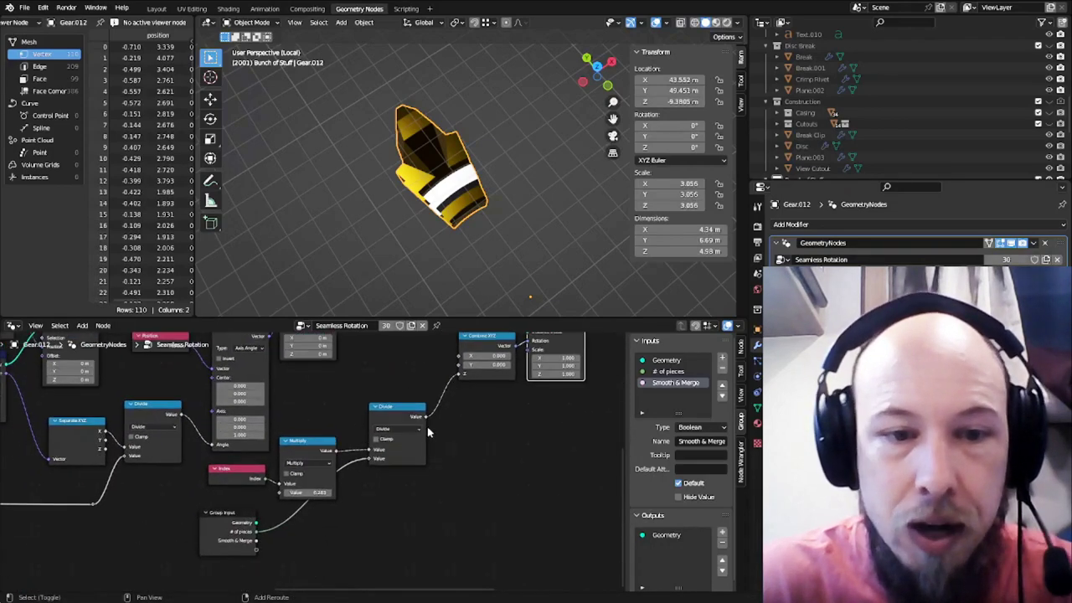
{"action": "left_click", "coordinate": [218, 532]}
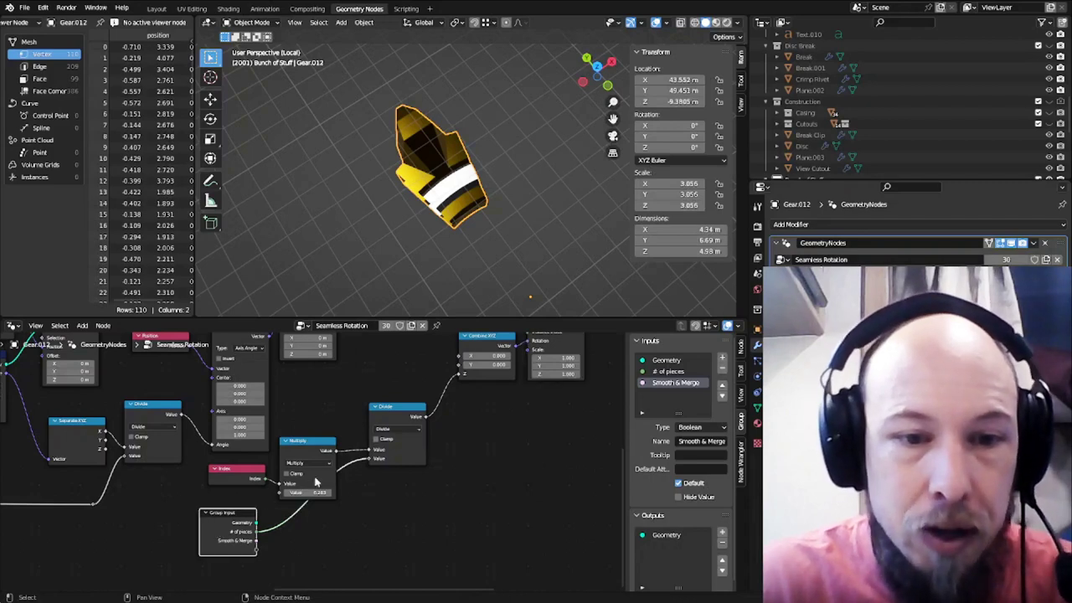
{"action": "left_click", "coordinate": [223, 483]}
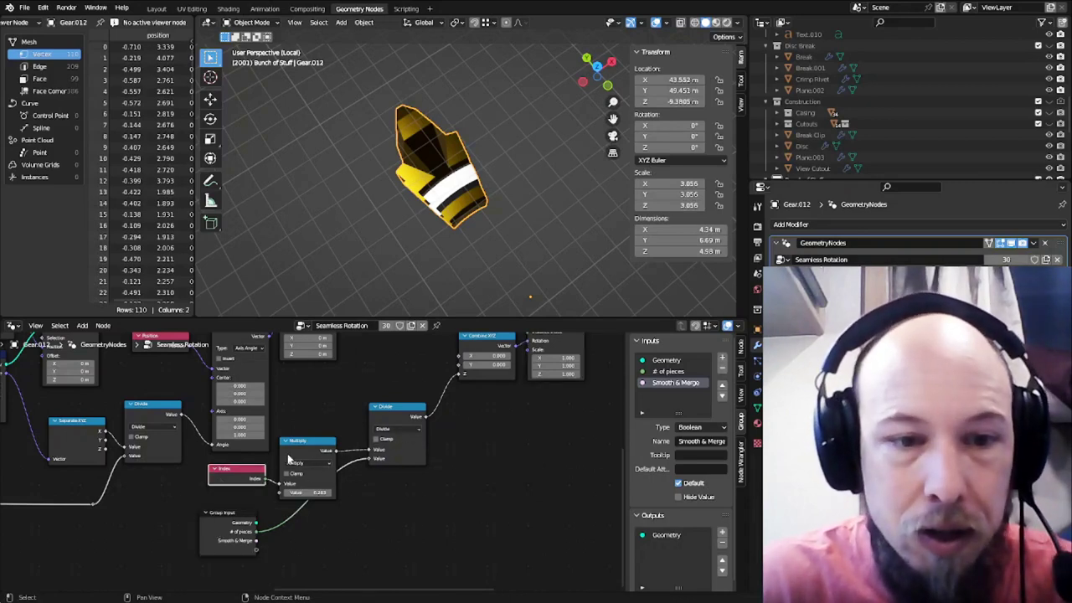
{"action": "left_click", "coordinate": [304, 452]}
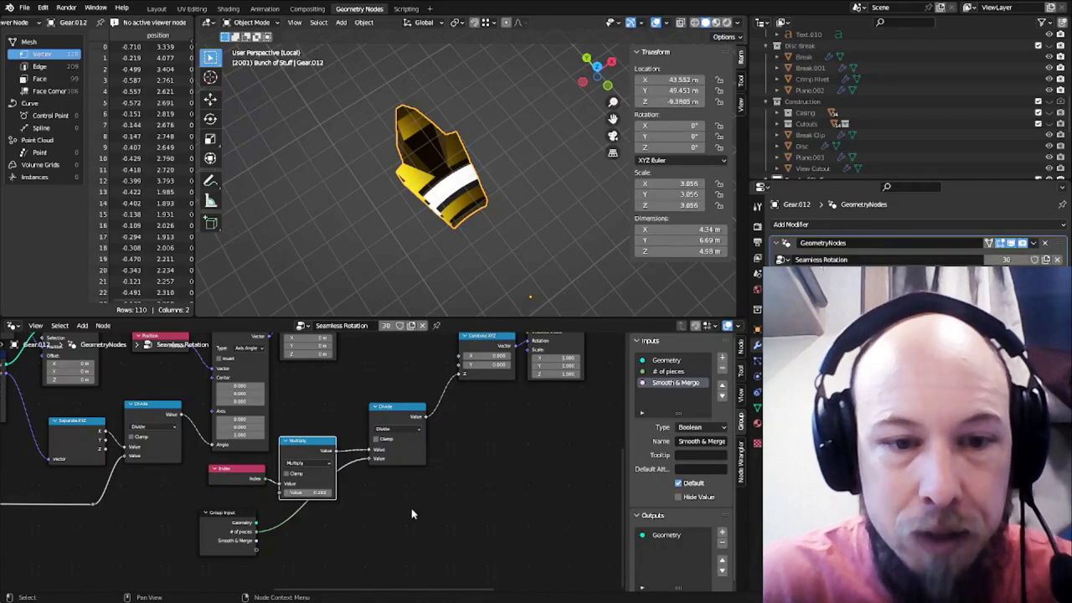
{"action": "left_click", "coordinate": [394, 418]}
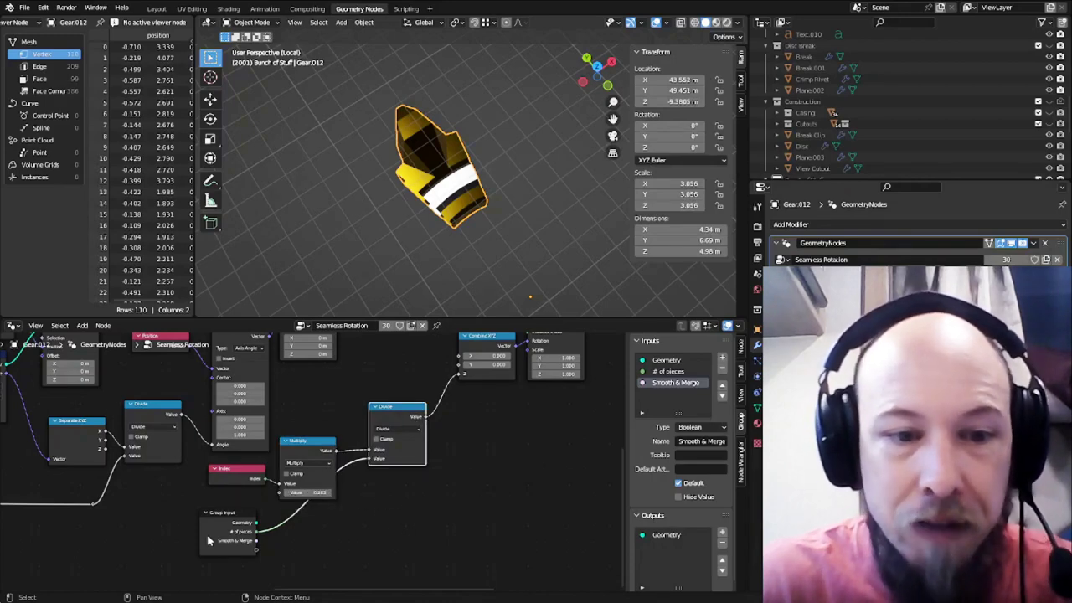
{"action": "middle_click_drag", "start_coordinate": [463, 411], "coordinate": [376, 489]}
{"action": "left_click", "coordinate": [403, 420]}
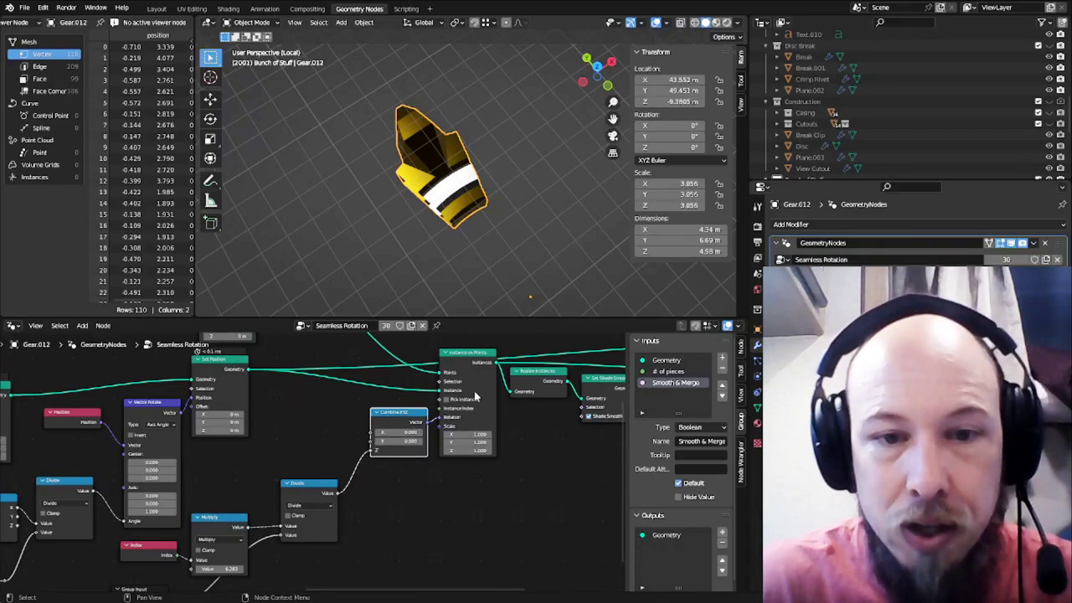
Examine how Smooth & Merge switches between the raw instances and the realized, shade-smoothed and distance-merged geometry
{"action": "middle_click_drag", "start_coordinate": [475, 396], "coordinate": [373, 449]}
{"action": "left_click", "coordinate": [369, 424]}
{"action": "middle_click_drag", "start_coordinate": [421, 454], "coordinate": [195, 469]}
{"action": "left_click", "coordinate": [195, 469]}
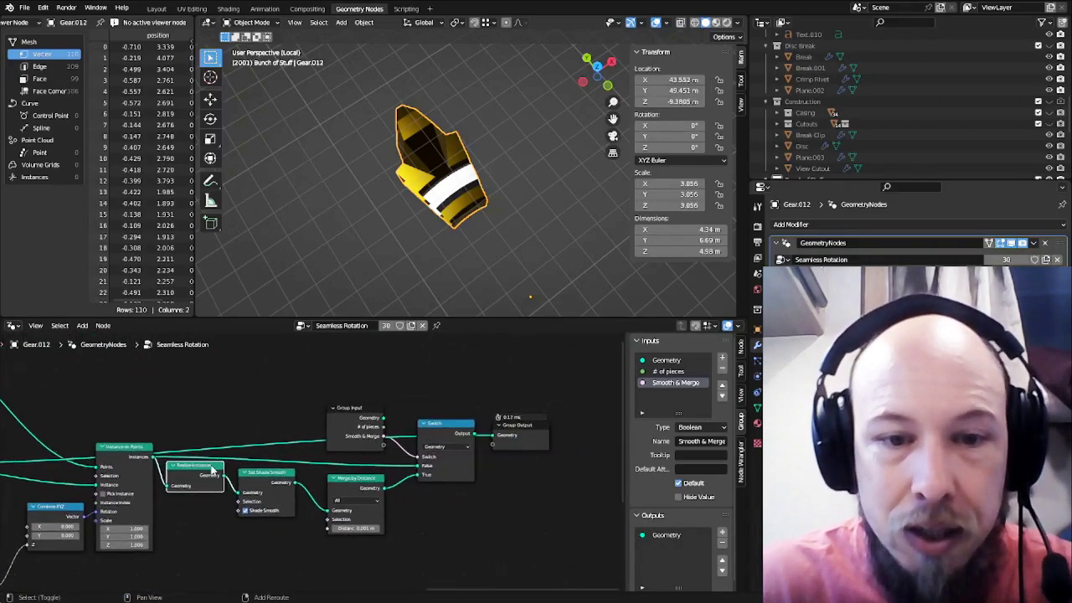
{"action": "left_click", "coordinate": [437, 451]}
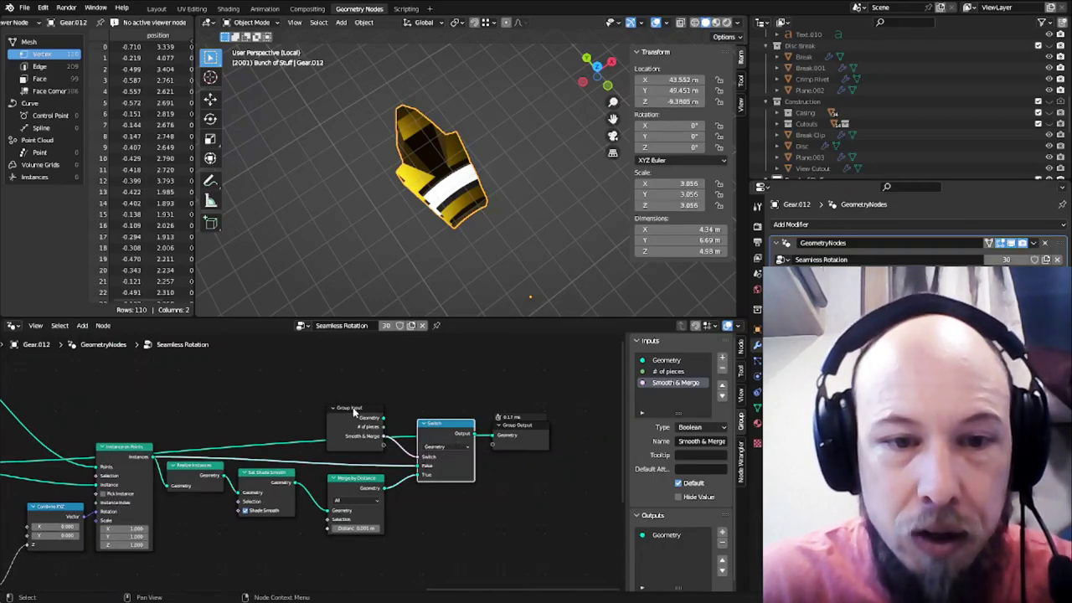
{"action": "left_click_drag", "start_coordinate": [353, 412], "coordinate": [350, 419]}
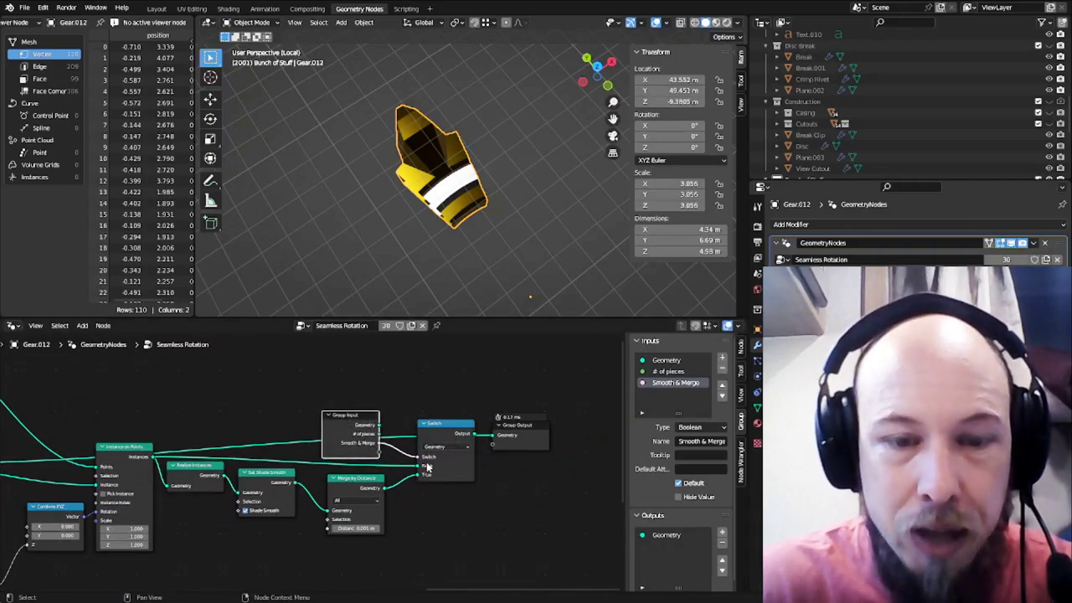
{"action": "middle_click_drag", "start_coordinate": [366, 454], "coordinate": [422, 410]}
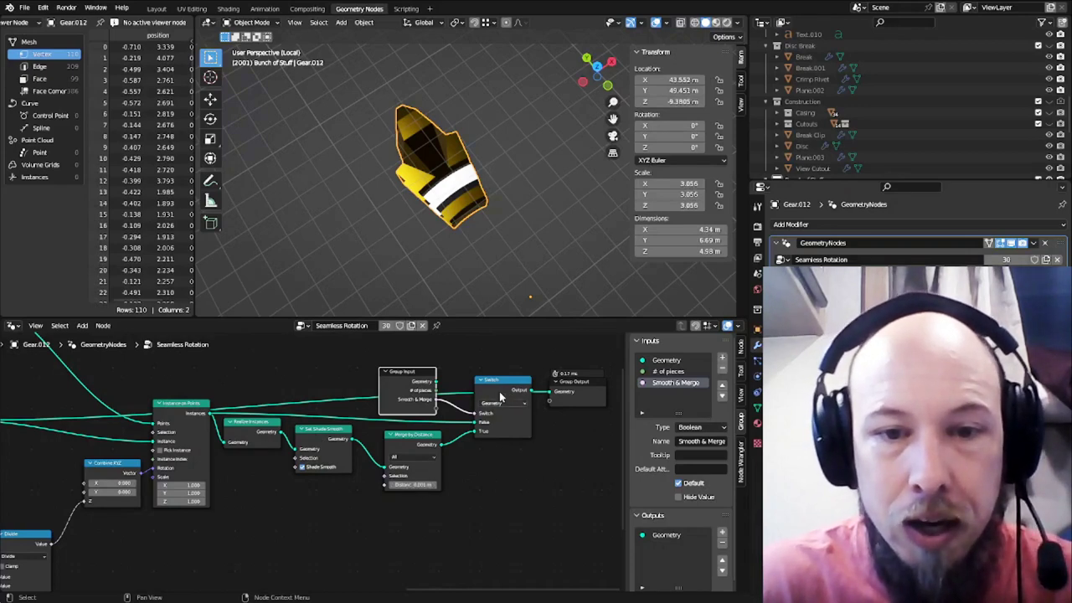
Connect the Switch node's output to Group Output so the node tree outputs the whole gear
{"action": "left_click_drag", "start_coordinate": [578, 385], "coordinate": [597, 374]}
{"action": "left_click_drag", "start_coordinate": [532, 391], "coordinate": [570, 382]}
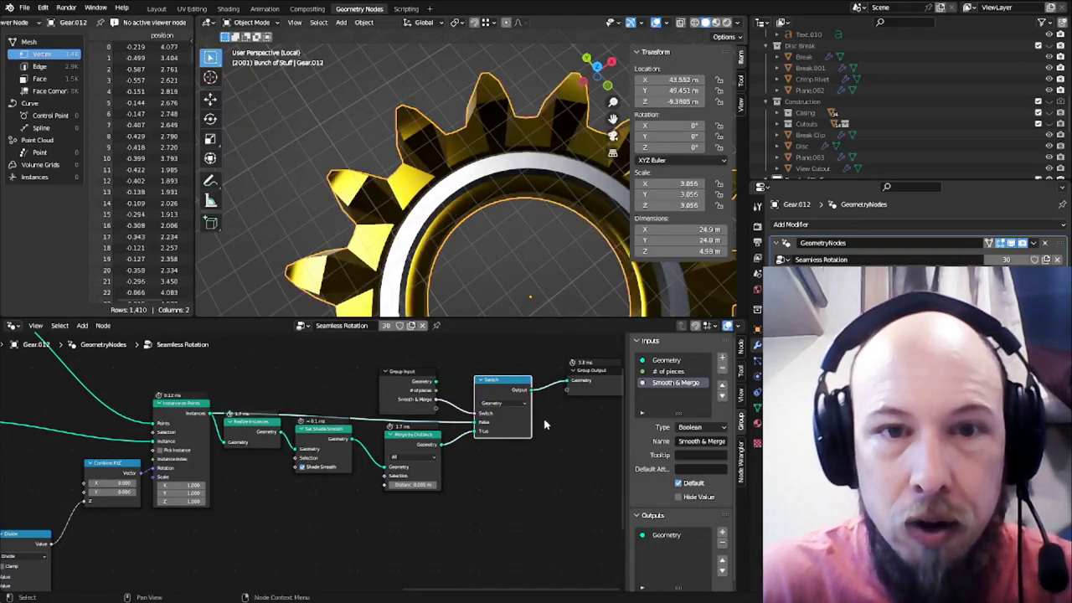
{"action": "scroll", "coordinate": [479, 247], "scroll_direction": "down", "scroll_amount": 3}
{"action": "middle_click_drag", "start_coordinate": [434, 208], "coordinate": [461, 252]}
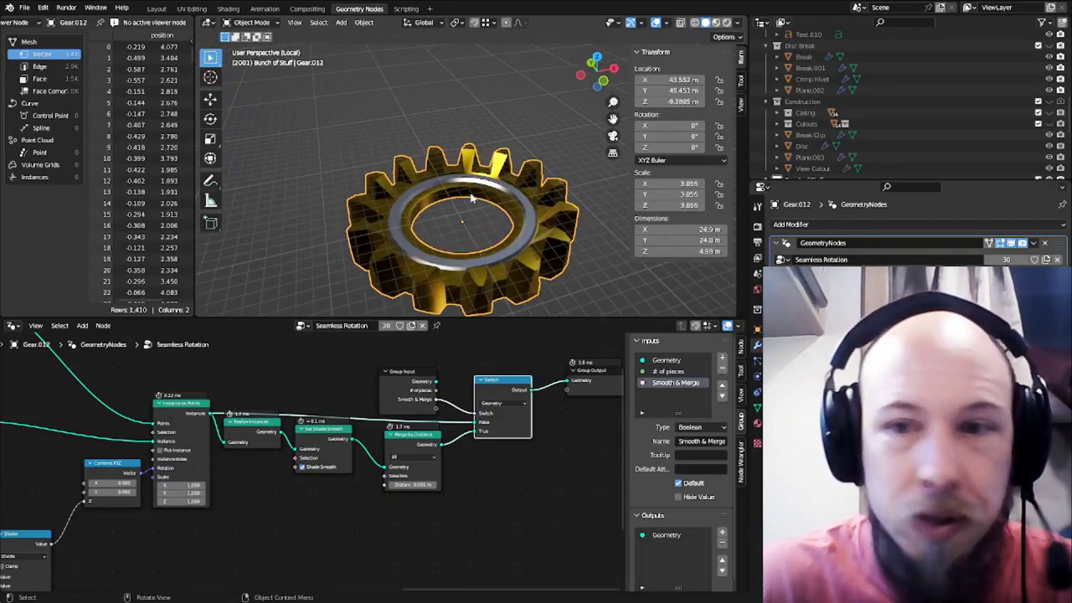
{"action": "middle_click_drag", "start_coordinate": [124, 470], "coordinate": [305, 432]}
{"action": "middle_click_drag", "start_coordinate": [506, 414], "coordinate": [248, 491]}
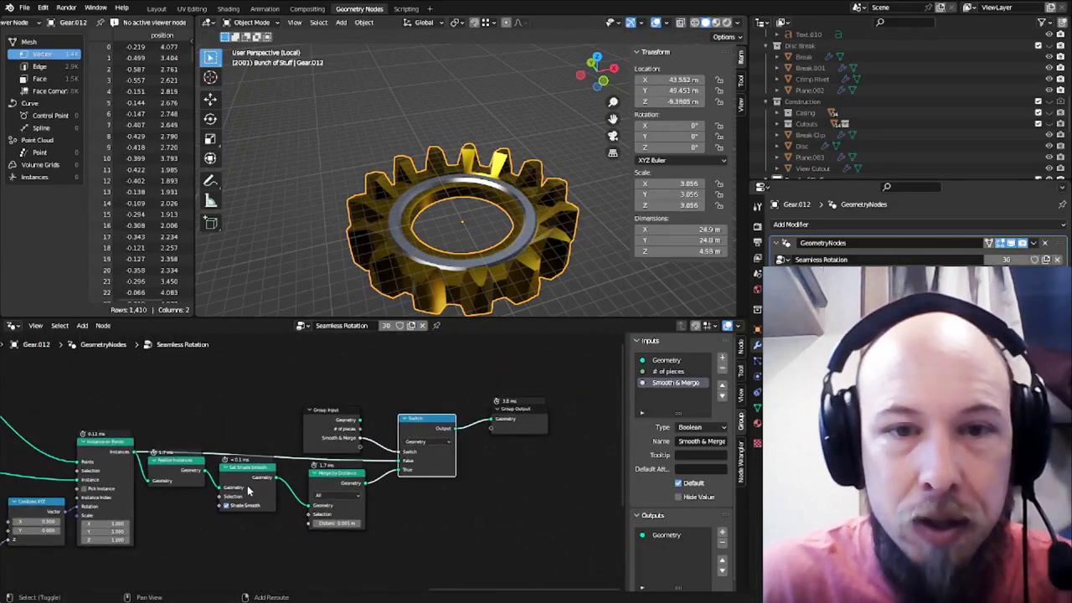
{"action": "middle_click_drag", "start_coordinate": [416, 215], "coordinate": [478, 227]}
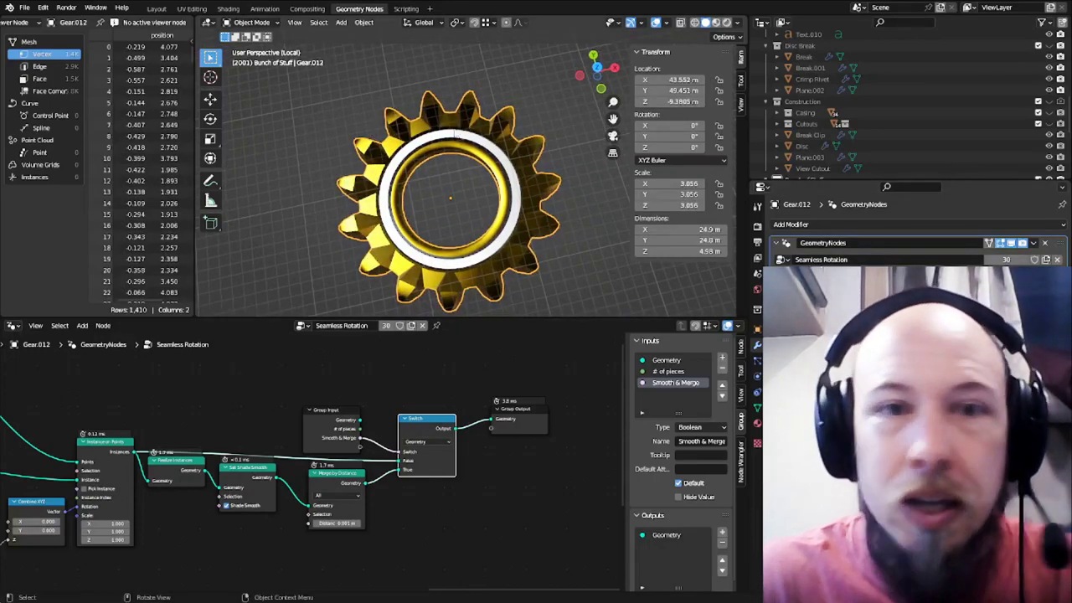
Bring back the full clockwork scene, and isolate the Disc Break collection instance for editing
{"action": "key", "text": "KP_Divide"}
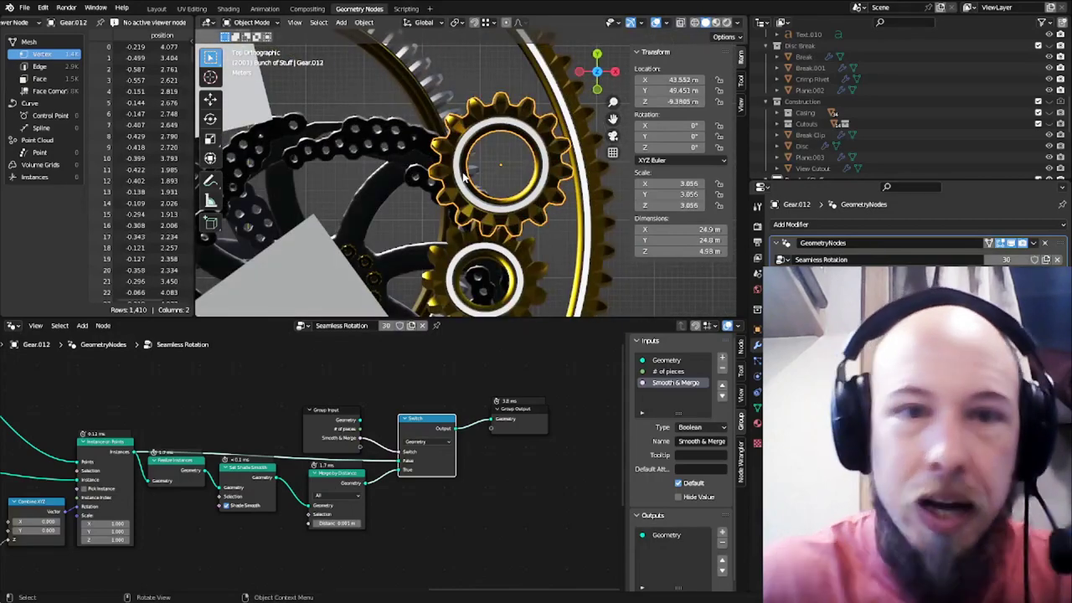
{"action": "middle_click_drag", "start_coordinate": [366, 177], "coordinate": [377, 147]}
{"action": "left_click", "coordinate": [425, 199]}
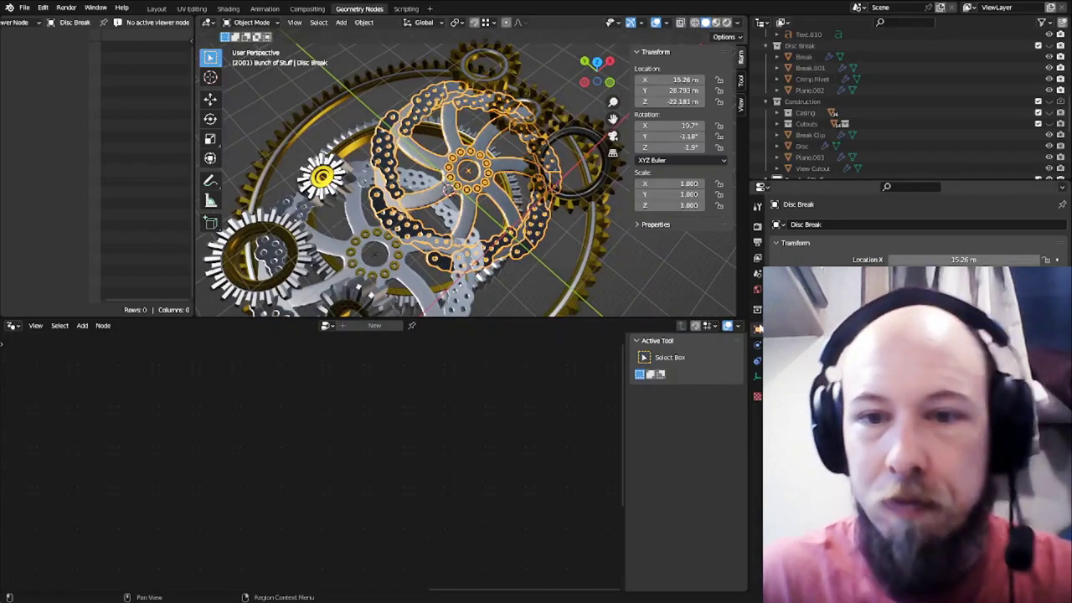
{"action": "key", "text": "KP_Divide"}
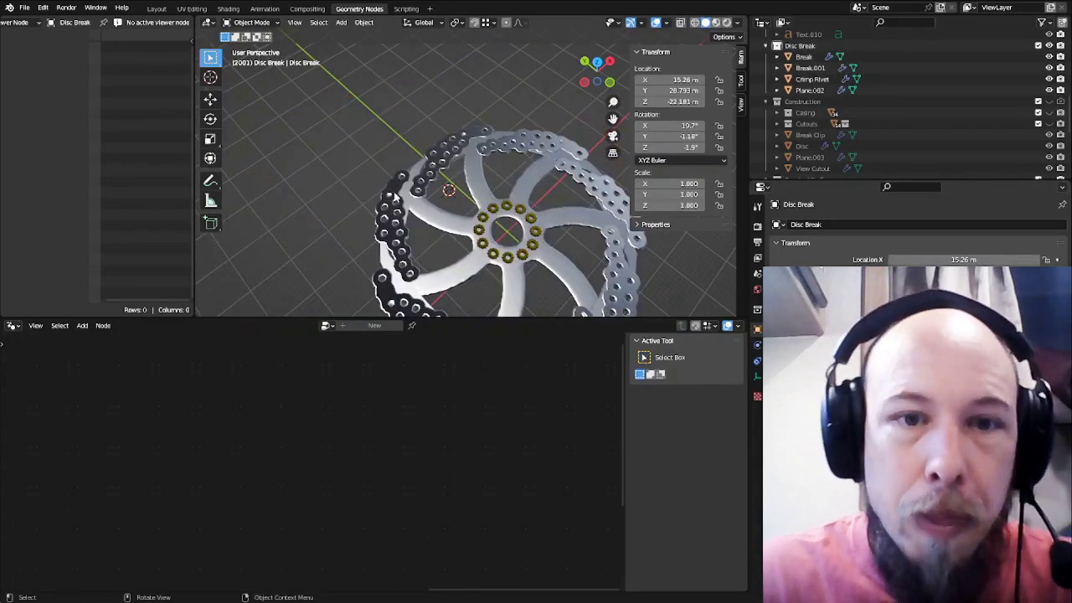
Select the Break object on the disc's rim and show its Trim X end faces node group
{"action": "left_click", "coordinate": [394, 194]}
{"action": "left_click", "coordinate": [905, 244]}
{"action": "scroll", "coordinate": [905, 260], "scroll_direction": "down", "scroll_amount": 1}
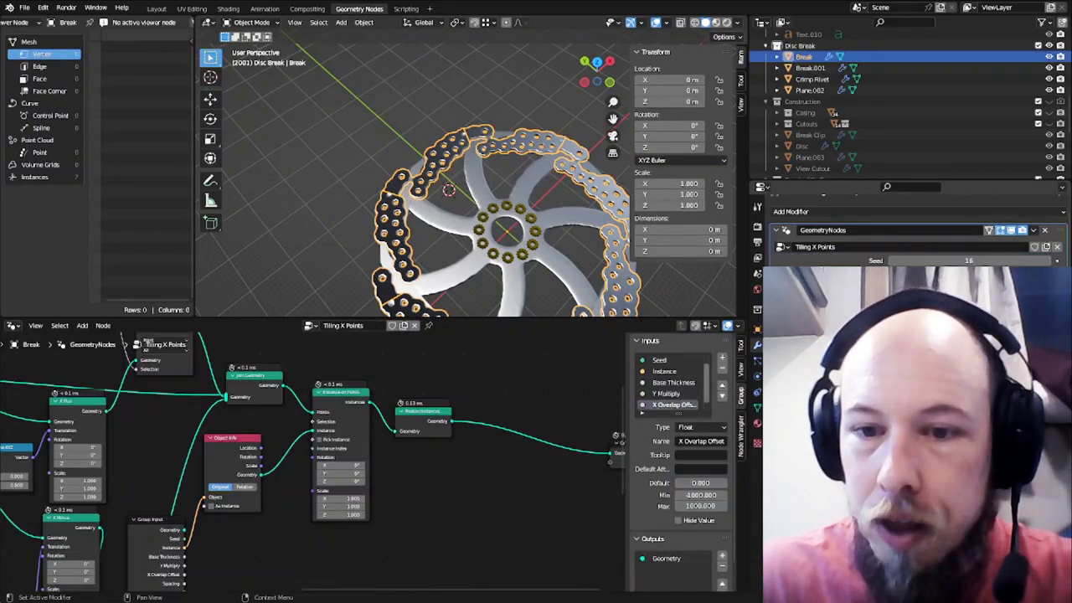
{"action": "left_click", "coordinate": [888, 386]}
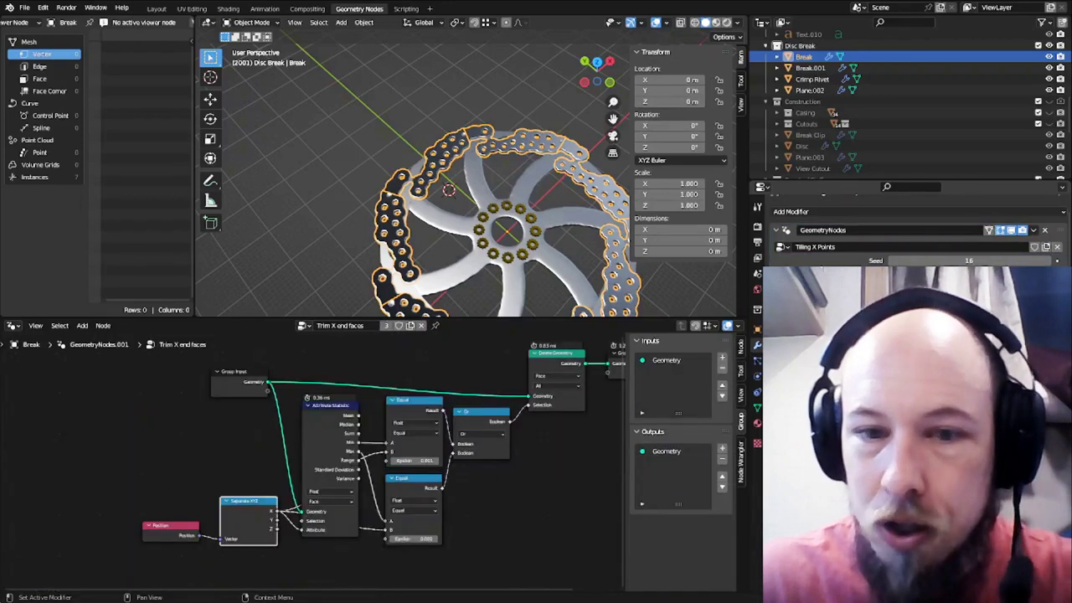
{"action": "middle_click_drag", "start_coordinate": [428, 387], "coordinate": [349, 391]}
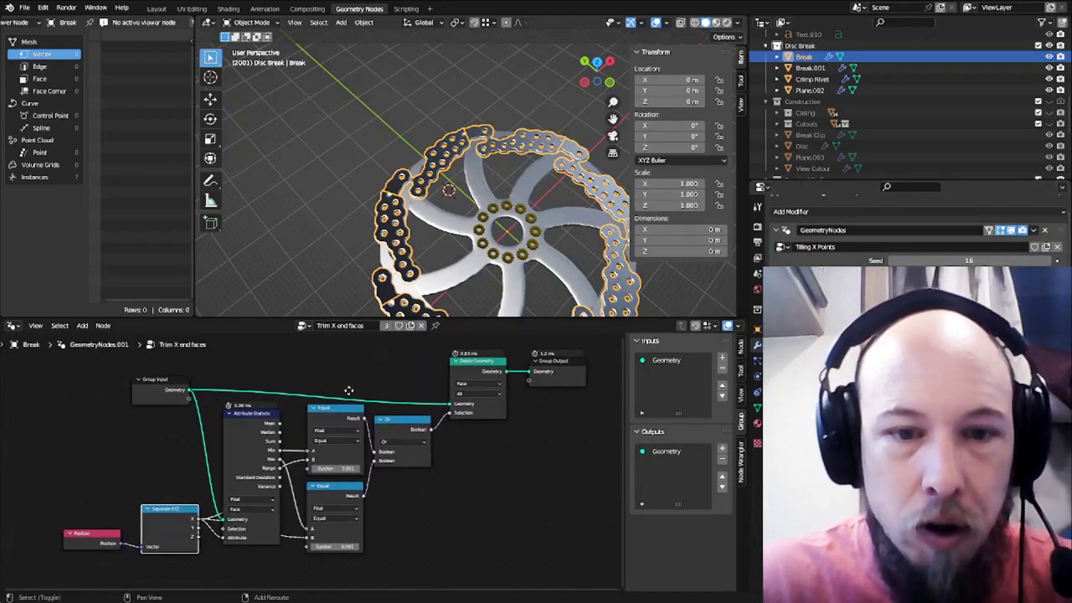
{"action": "scroll", "coordinate": [314, 458], "scroll_direction": "up", "scroll_amount": 1}
{"action": "middle_click_drag", "start_coordinate": [354, 434], "coordinate": [351, 441], "text": "shift"}
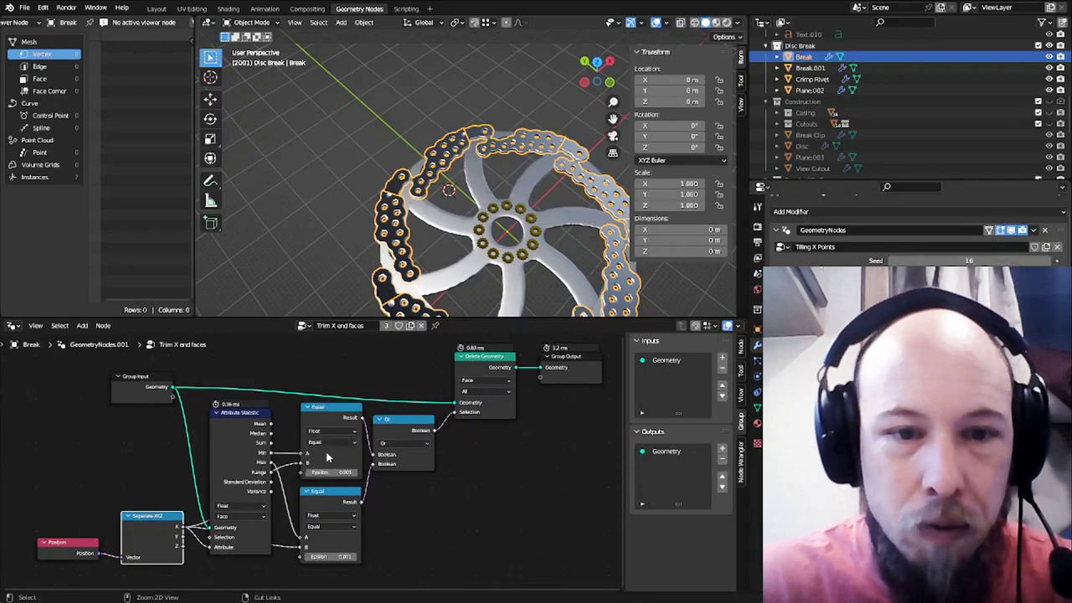
Maximize the node editor and move Group Input and Attribute Statistic to spread out the Trim X end faces nodes
{"action": "key", "text": "ctrl+space"}
{"action": "scroll", "coordinate": [511, 352], "scroll_direction": "down", "scroll_amount": 2}
{"action": "scroll", "coordinate": [154, 441], "scroll_direction": "down", "scroll_amount": 2}
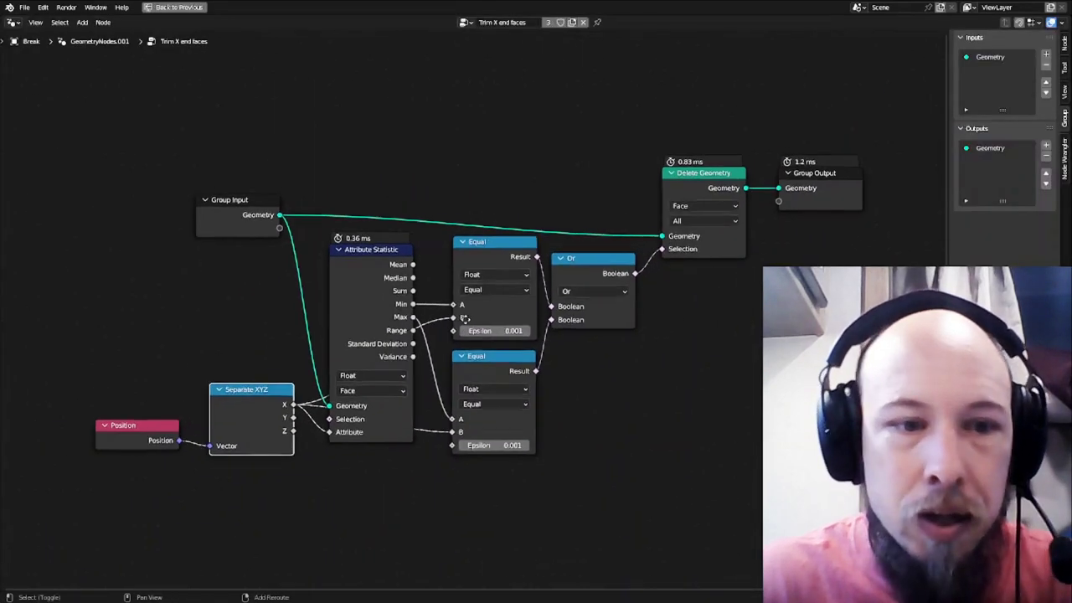
{"action": "left_click_drag", "start_coordinate": [222, 257], "coordinate": [150, 238]}
{"action": "left_click_drag", "start_coordinate": [326, 348], "coordinate": [317, 330]}
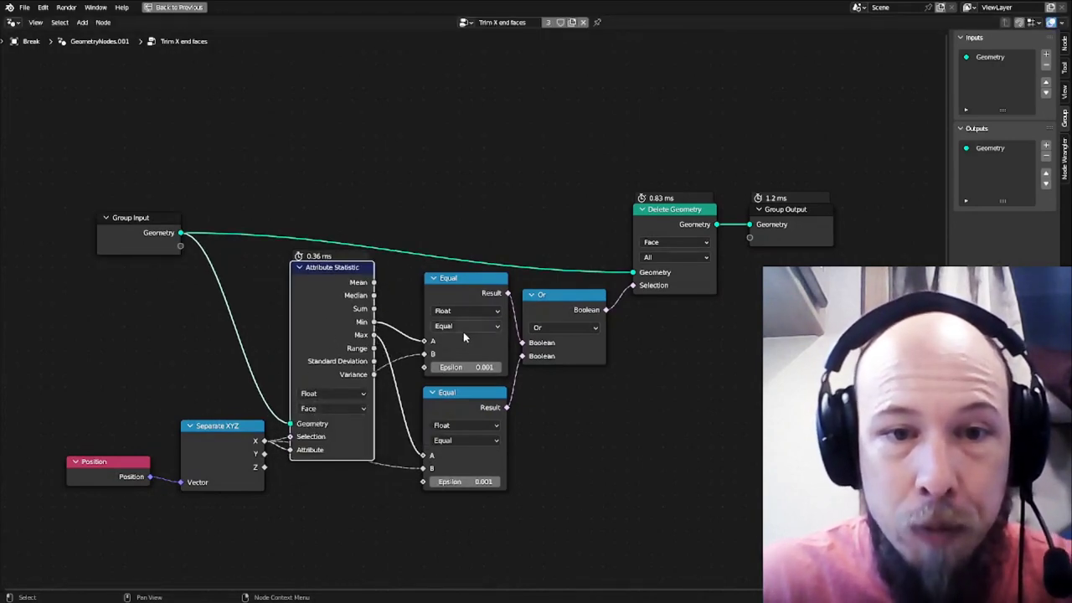
Examine the Trim X end faces nodes, from Position and Separate XYZ through both Equal comparisons and Or to Delete Geometry
{"action": "left_click", "coordinate": [219, 448]}
{"action": "left_click", "coordinate": [102, 472]}
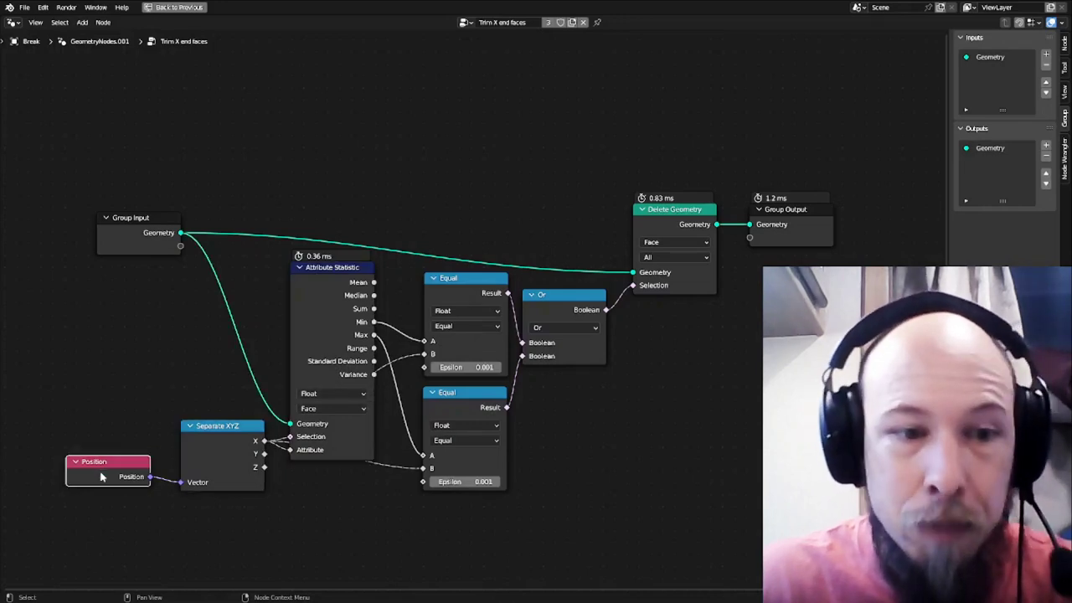
{"action": "left_click", "coordinate": [465, 344]}
{"action": "mouse_move", "coordinate": [466, 343]}
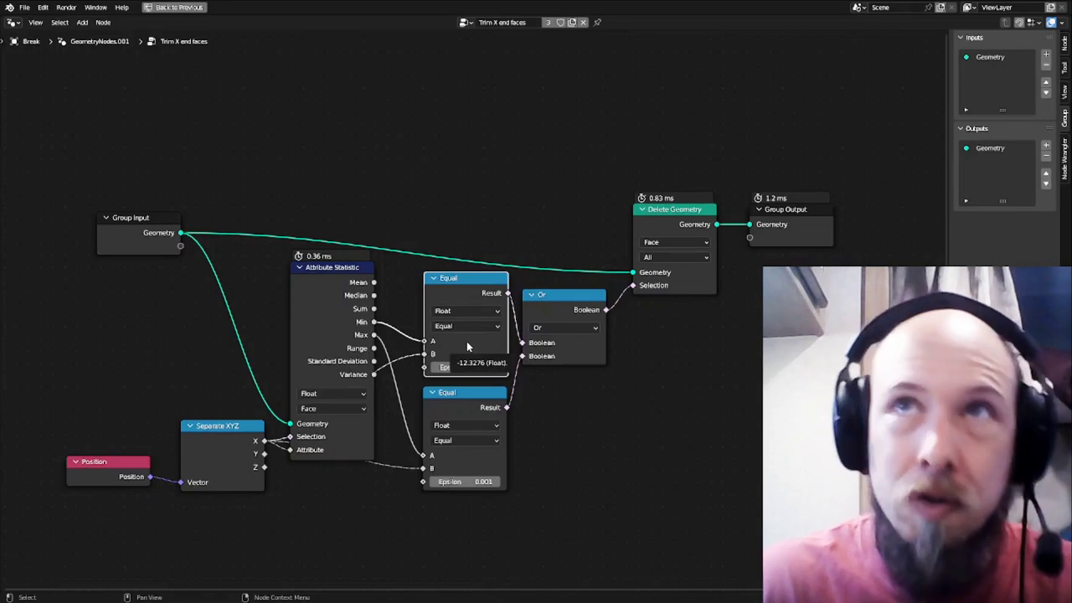
{"action": "left_click", "coordinate": [659, 227]}
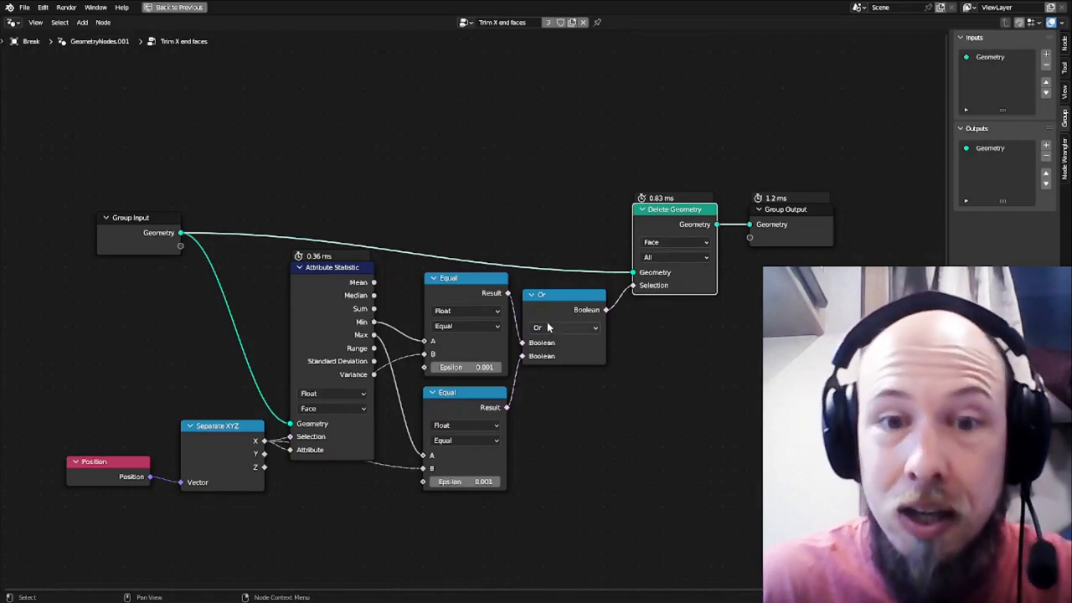
{"action": "left_click", "coordinate": [546, 319]}
{"action": "left_click", "coordinate": [461, 298]}
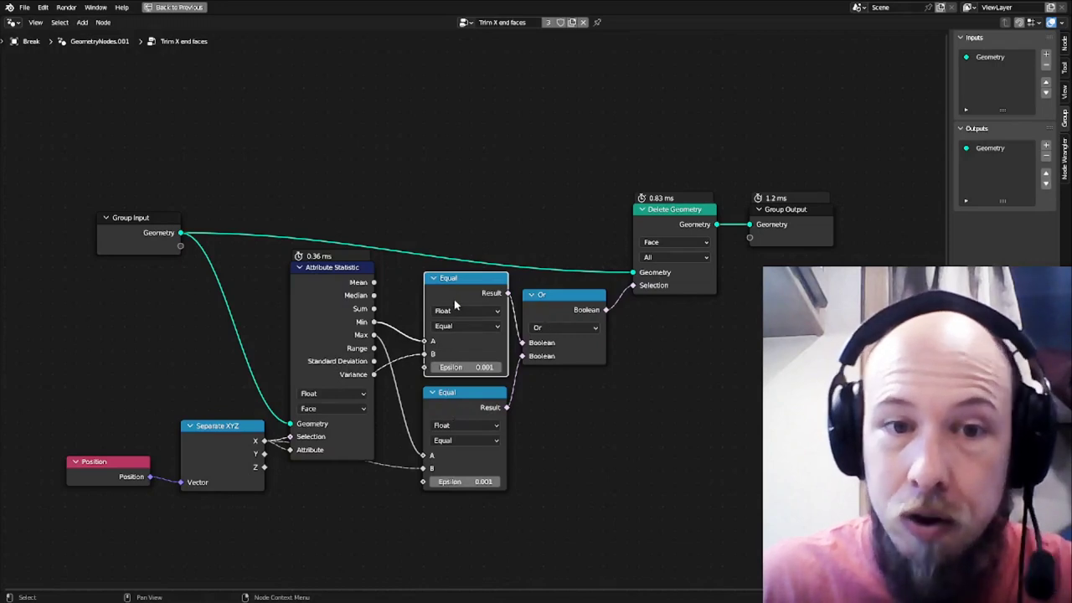
{"action": "left_click", "coordinate": [468, 416]}
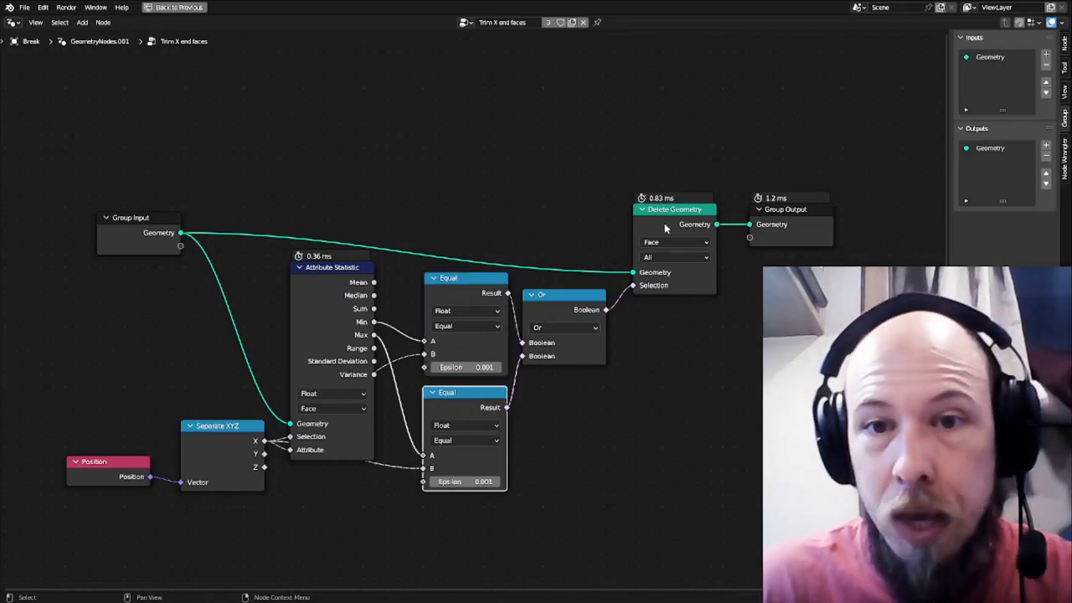
{"action": "left_click", "coordinate": [666, 228]}
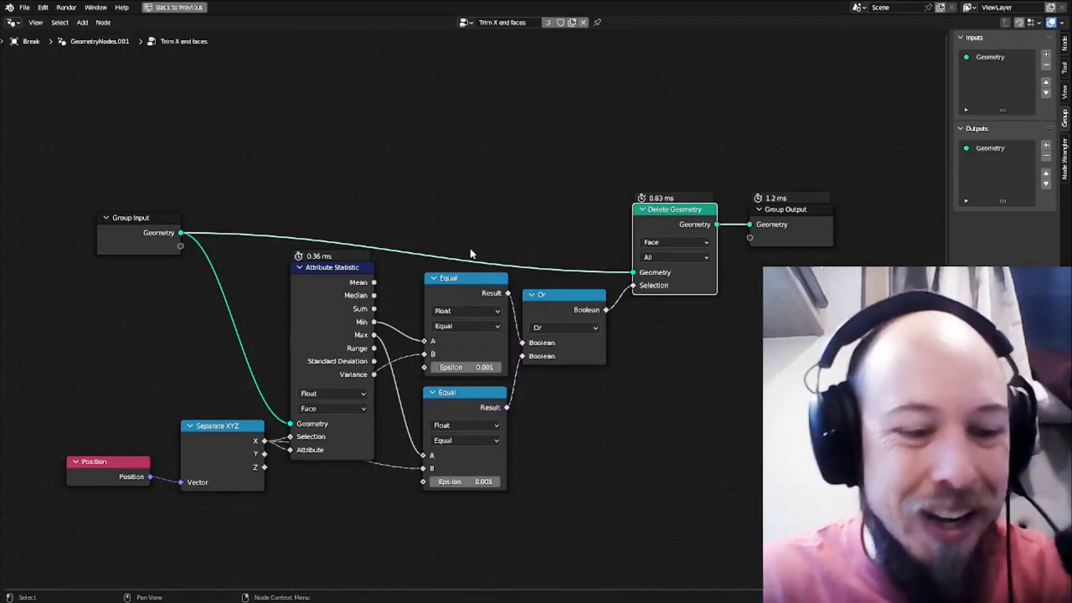
Restore the full workspace layout, switch to solid shading and view the seam between the Break pieces up close from a low angle
{"action": "key", "text": "ctrl+space"}
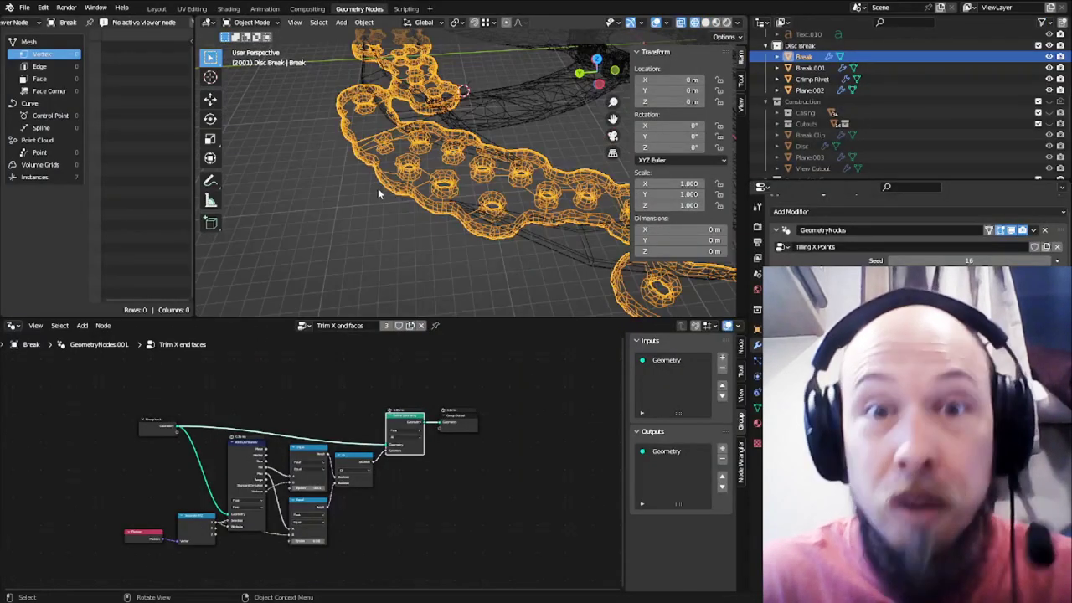
{"action": "mouse_move", "coordinate": [377, 188]}
{"action": "middle_mouse_down"}
{"action": "mouse_move", "coordinate": [351, 203]}
{"action": "mouse_move", "coordinate": [399, 189]}
{"action": "middle_mouse_up"}
{"action": "key", "text": "shift+z"}
{"action": "middle_click_drag", "start_coordinate": [526, 186], "coordinate": [526, 193]}
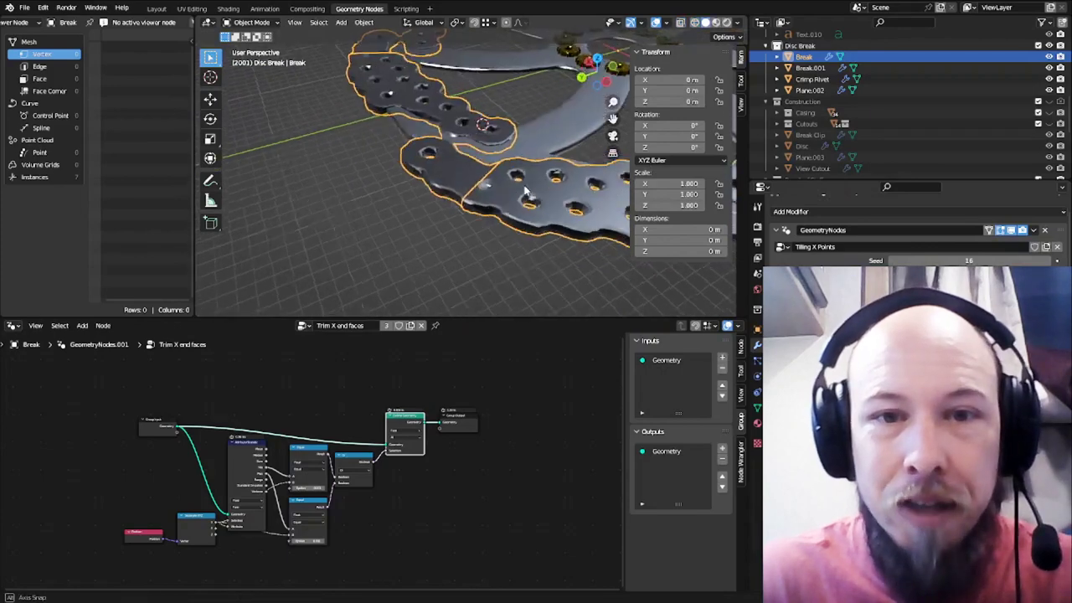
{"action": "scroll", "coordinate": [526, 193], "scroll_direction": "up", "scroll_amount": 10}
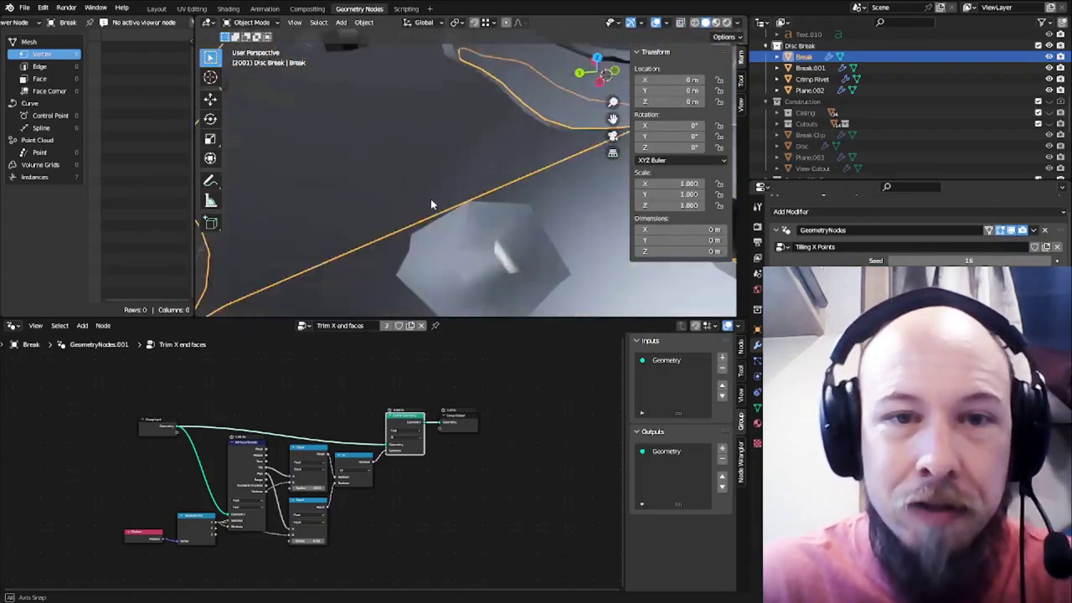
{"action": "middle_click_drag", "start_coordinate": [431, 200], "coordinate": [435, 127]}
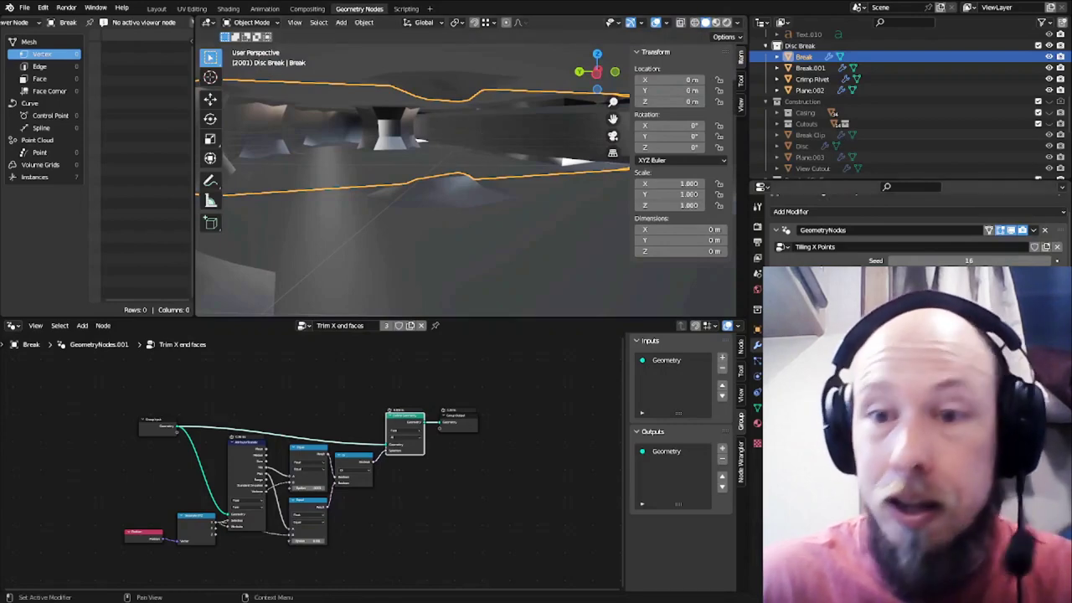
Inspect Break's Tiling X Points and Seamless Rotation modifiers, and switch the end-face trimming off and back on to compare the seam
{"action": "left_click", "coordinate": [884, 230]}
{"action": "scroll", "coordinate": [883, 231], "scroll_direction": "down", "scroll_amount": 1}
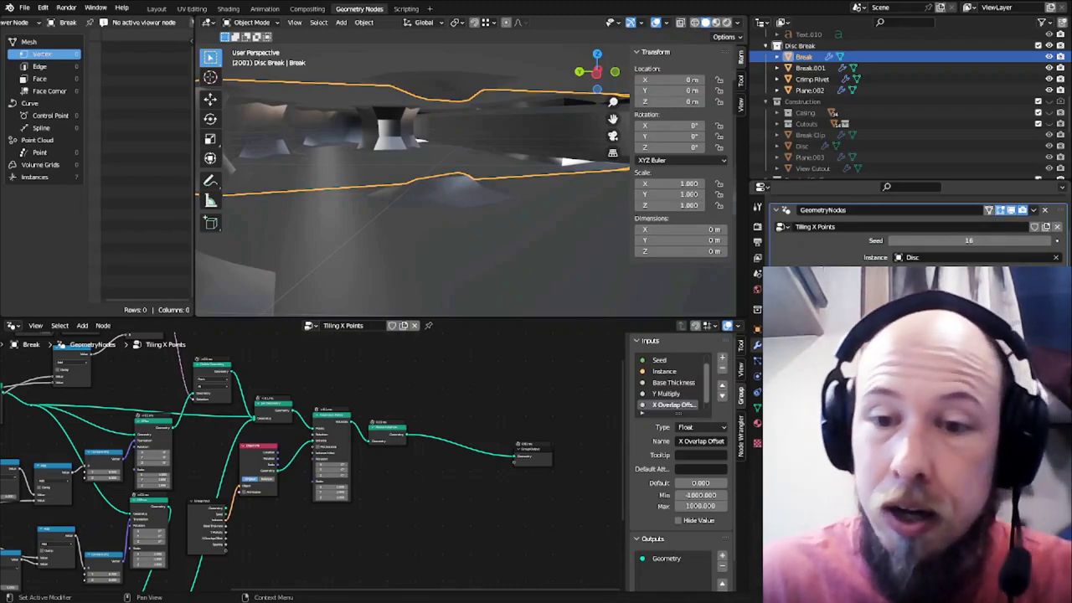
{"action": "left_click", "coordinate": [884, 373]}
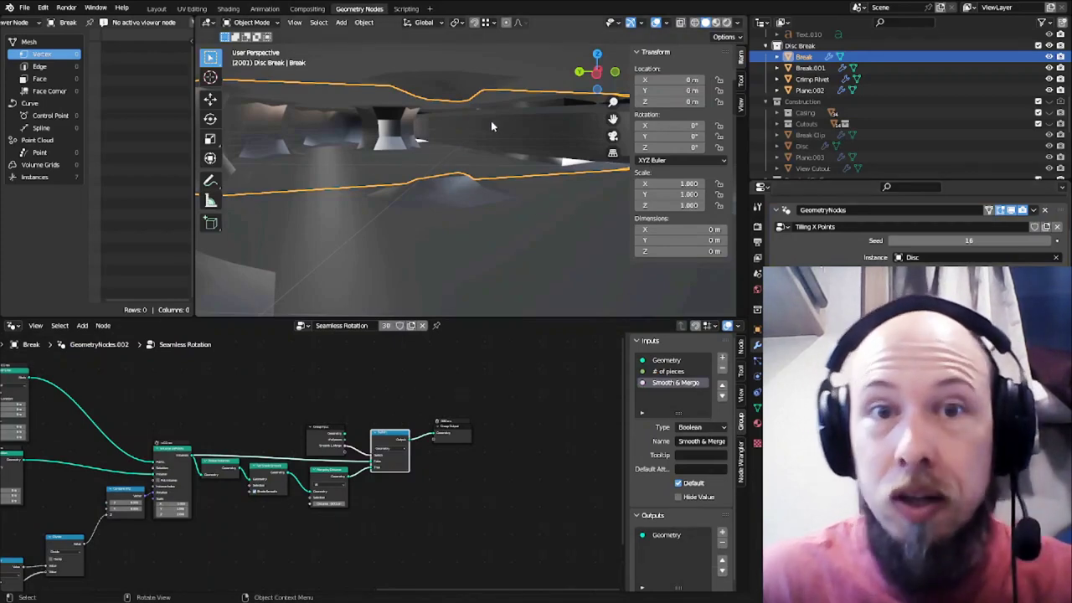
{"action": "left_click", "coordinate": [894, 406]}
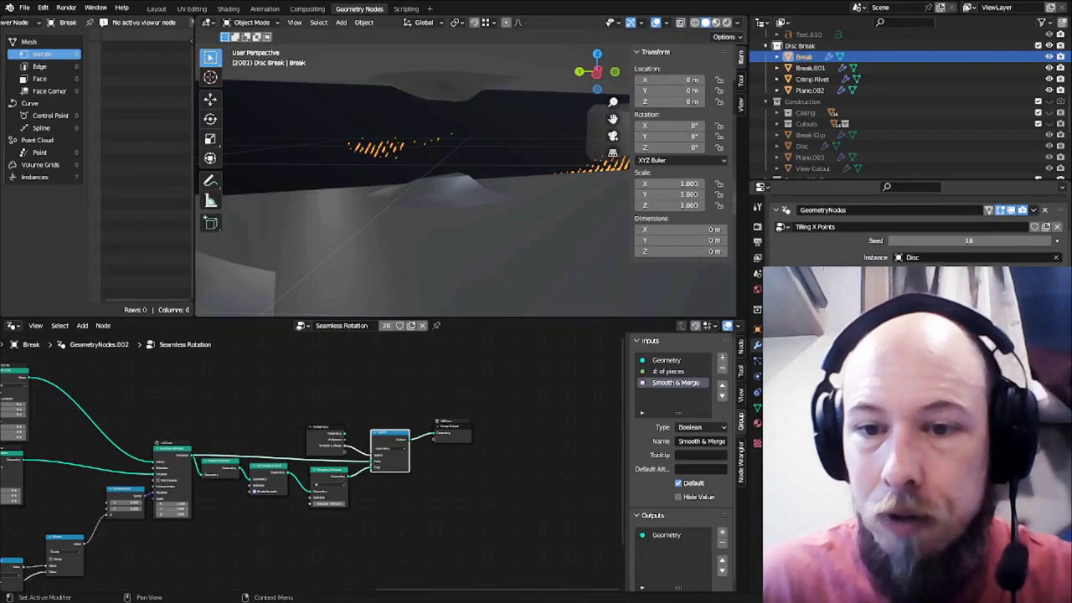
{"action": "left_click", "coordinate": [895, 291]}
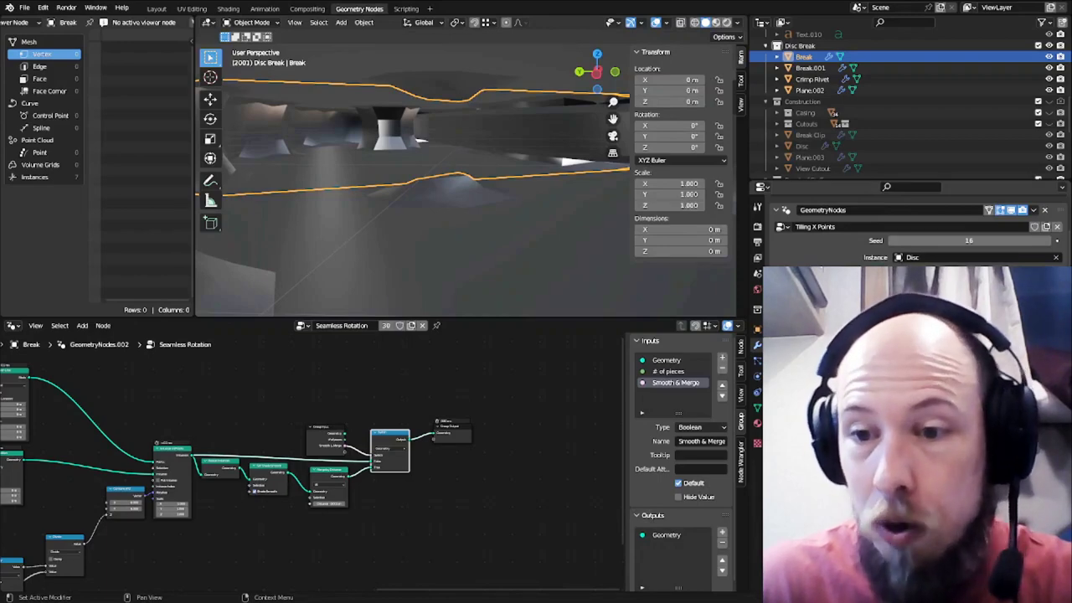
Temporarily disable Seamless Rotation to inspect a single brake piece's end with and without end-face trimming, and restore both
{"action": "left_click", "coordinate": [894, 290]}
{"action": "scroll", "coordinate": [515, 171], "scroll_direction": "down", "scroll_amount": 8}
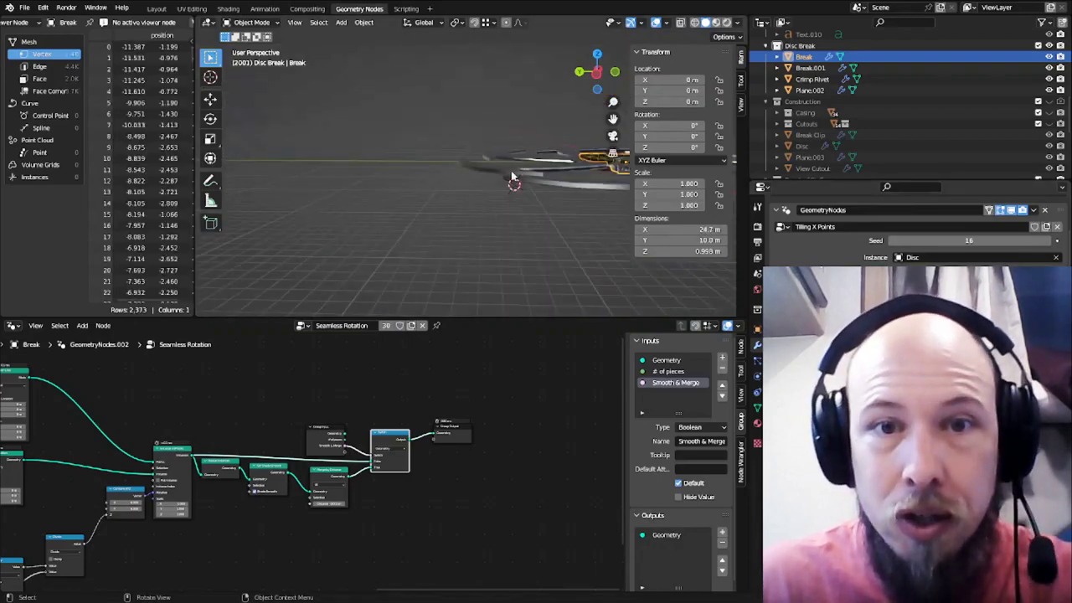
{"action": "middle_click_drag", "start_coordinate": [512, 172], "coordinate": [469, 186]}
{"action": "scroll", "coordinate": [468, 186], "scroll_direction": "up", "scroll_amount": 2}
{"action": "middle_click_drag", "start_coordinate": [587, 252], "coordinate": [539, 216], "text": "shift"}
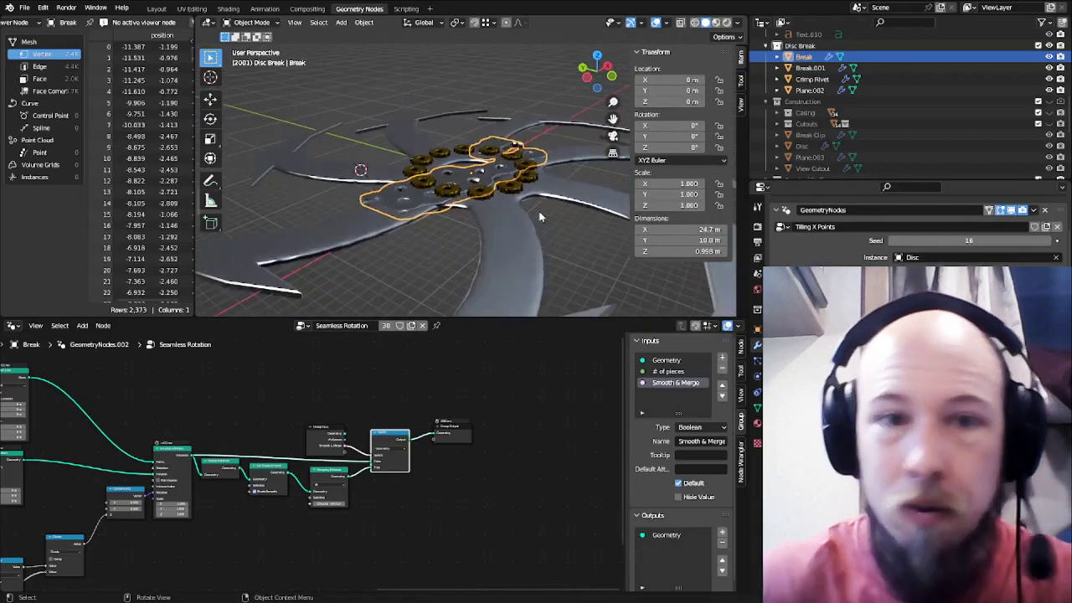
{"action": "middle_click_drag", "start_coordinate": [469, 200], "coordinate": [545, 189]}
{"action": "scroll", "coordinate": [496, 229], "scroll_direction": "up", "scroll_amount": 4}
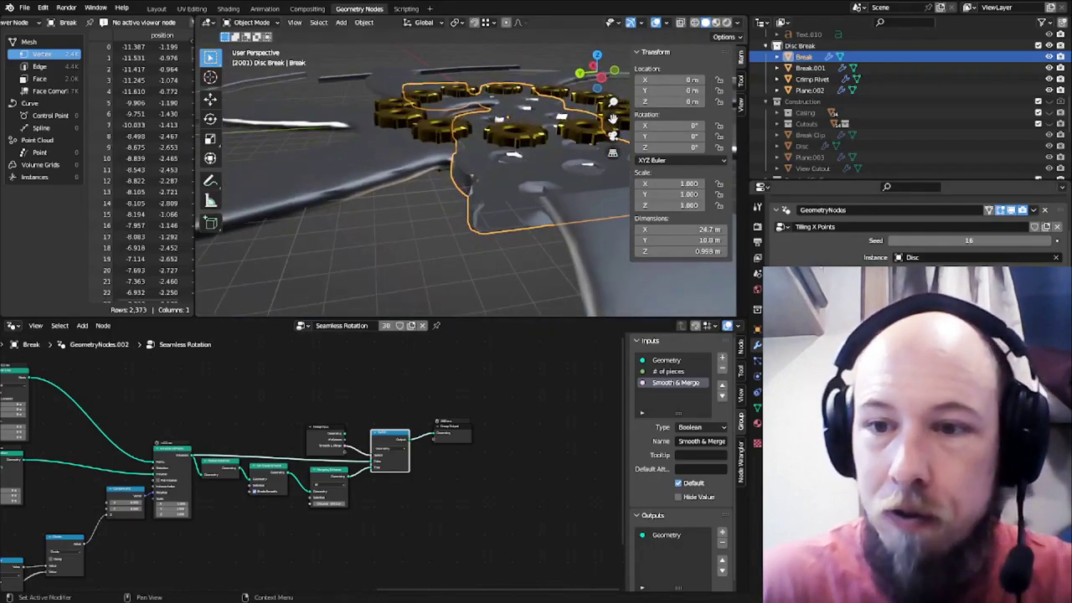
{"action": "middle_click_drag", "start_coordinate": [465, 210], "coordinate": [529, 218]}
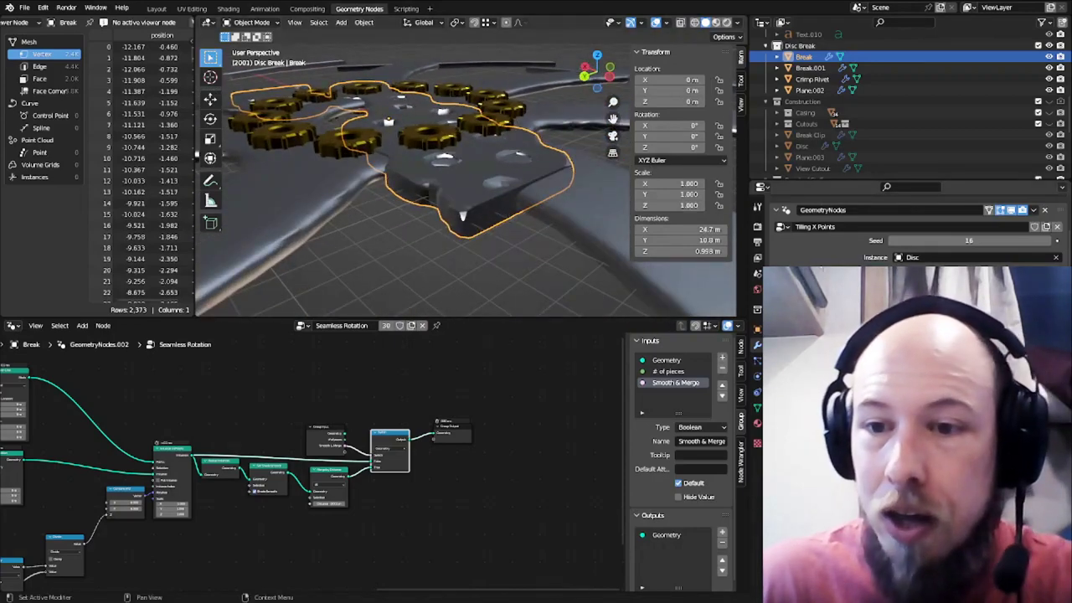
{"action": "left_click", "coordinate": [897, 352]}
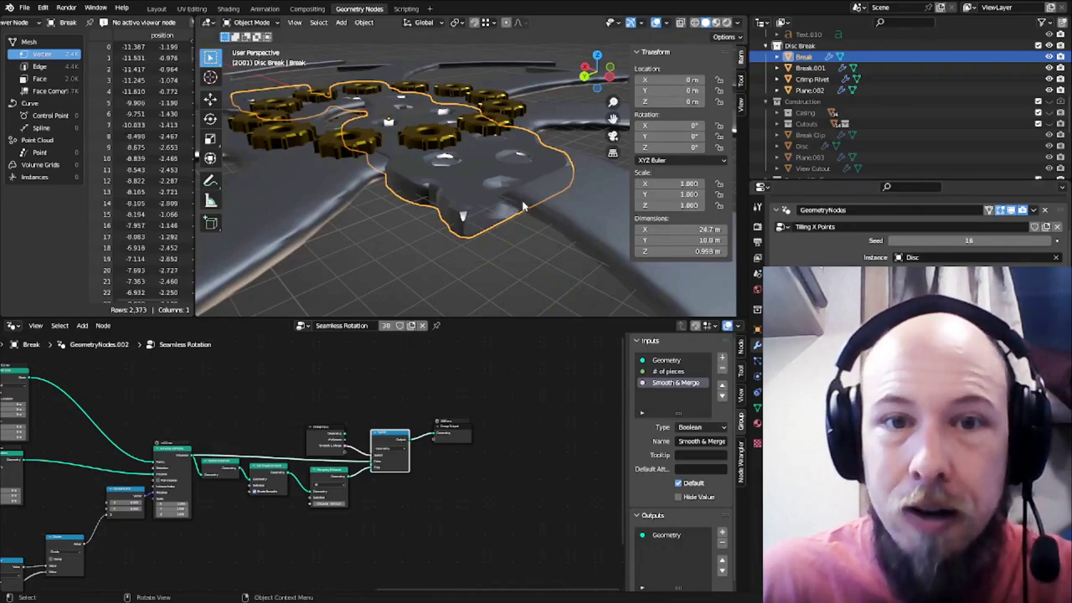
{"action": "left_click", "coordinate": [896, 352]}
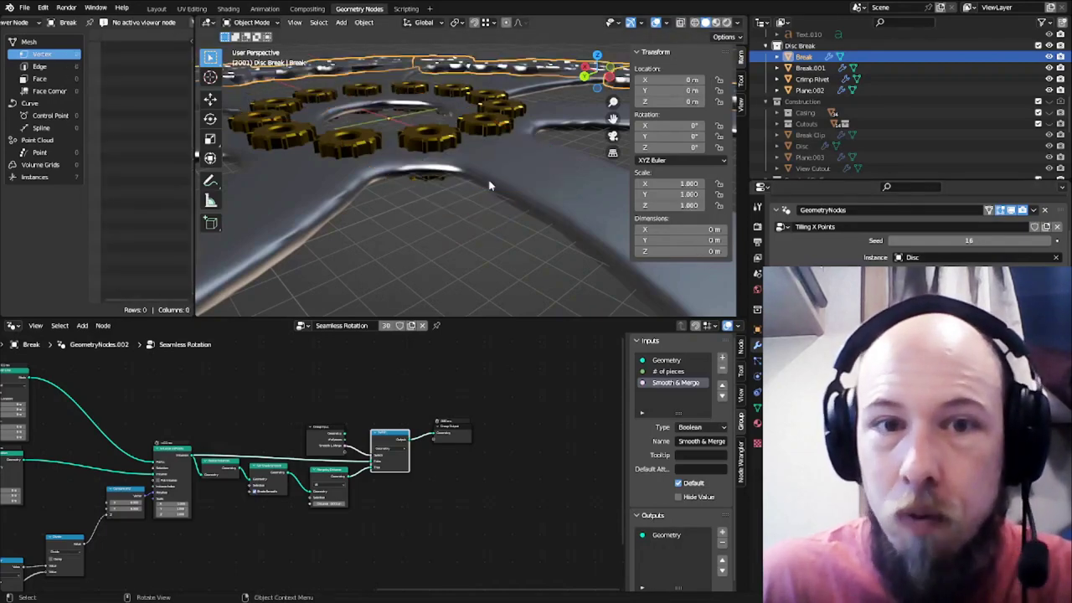
Examine the whole brake ring and show the seam between two joined pieces in wireframe shading
{"action": "scroll", "coordinate": [440, 175], "scroll_direction": "down", "scroll_amount": 6}
{"action": "middle_click_drag", "start_coordinate": [439, 179], "coordinate": [503, 219], "text": "shift"}
{"action": "middle_click_drag", "start_coordinate": [494, 183], "coordinate": [460, 171]}
{"action": "scroll", "coordinate": [427, 174], "scroll_direction": "down", "scroll_amount": 3}
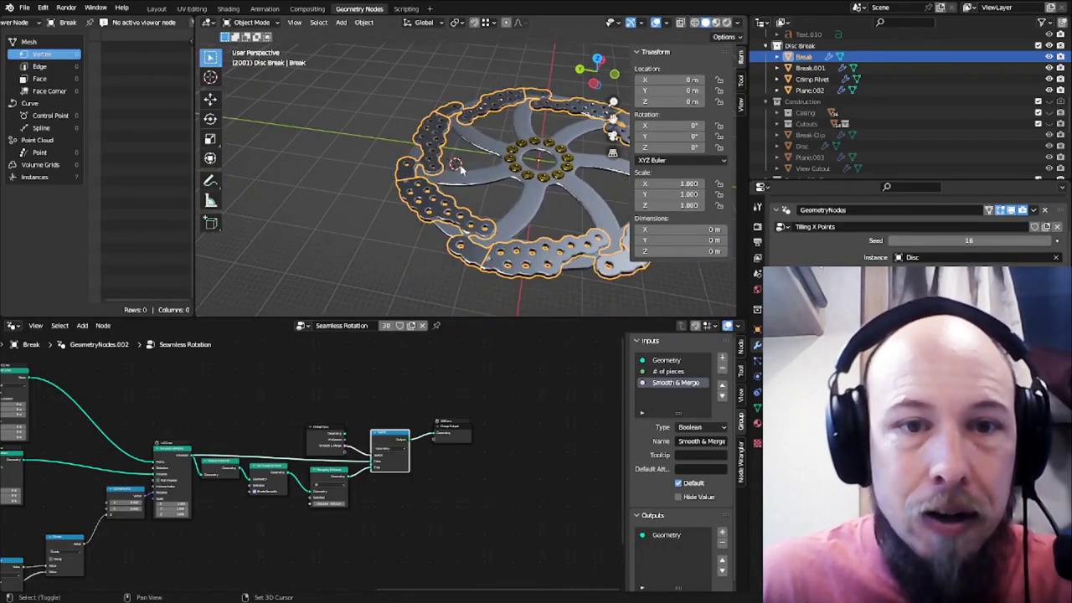
{"action": "scroll", "coordinate": [415, 197], "scroll_direction": "up", "scroll_amount": 5}
{"action": "mouse_move", "coordinate": [412, 198]}
{"action": "middle_mouse_down"}
{"action": "mouse_move", "coordinate": [570, 204]}
{"action": "mouse_move", "coordinate": [477, 209]}
{"action": "middle_mouse_up"}
{"action": "scroll", "coordinate": [444, 201], "scroll_direction": "up", "scroll_amount": 3}
{"action": "key", "text": "shift+z"}
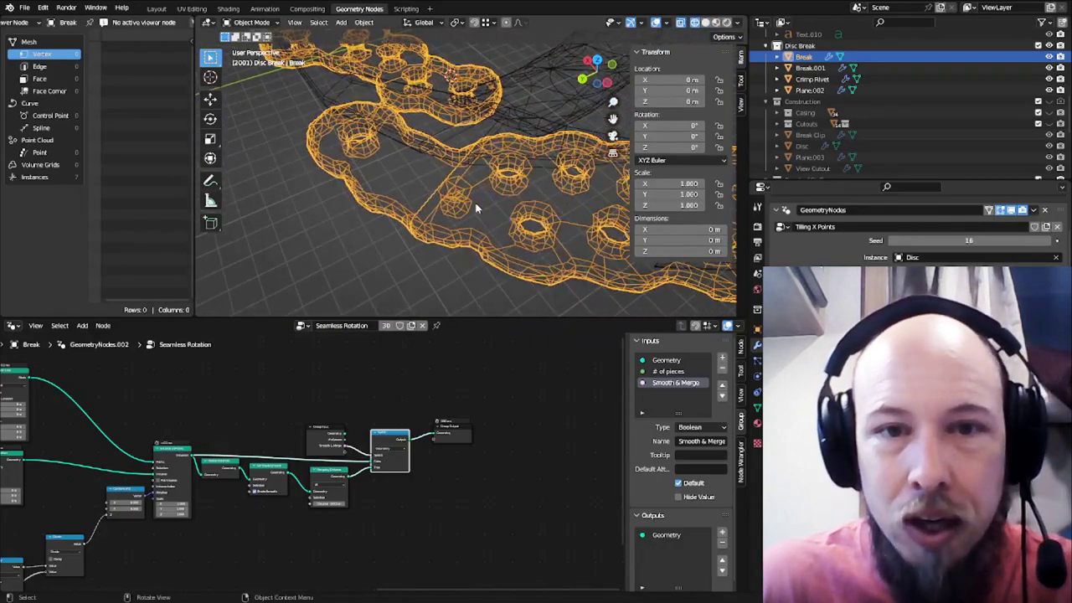
Compare the seam's outer edge up close in solid and wireframe shading to check the adjoining vertices
{"action": "key", "text": "shift+z"}
{"action": "scroll", "coordinate": [476, 209], "scroll_direction": "up", "scroll_amount": 4}
{"action": "key", "text": "shift+z"}
{"action": "middle_click_drag", "start_coordinate": [421, 250], "coordinate": [454, 199], "text": "shift"}
{"action": "scroll", "coordinate": [426, 189], "scroll_direction": "up", "scroll_amount": 2}
{"action": "key", "text": "shift+z"}
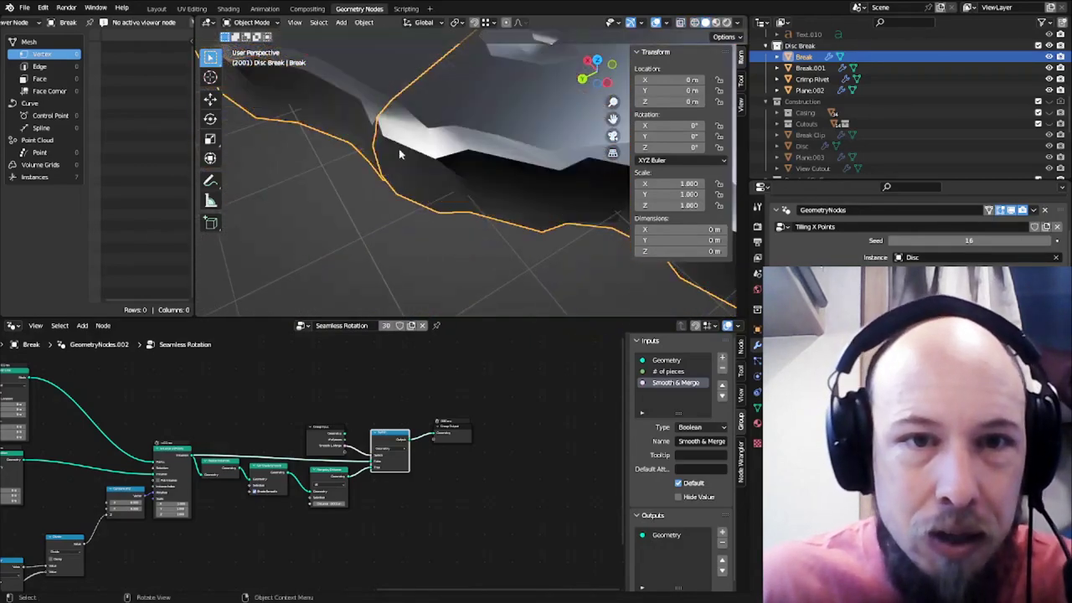
{"action": "scroll", "coordinate": [398, 148], "scroll_direction": "down", "scroll_amount": 3}
{"action": "key", "text": "shift+z"}
{"action": "middle_click_drag", "start_coordinate": [524, 173], "coordinate": [477, 199]}
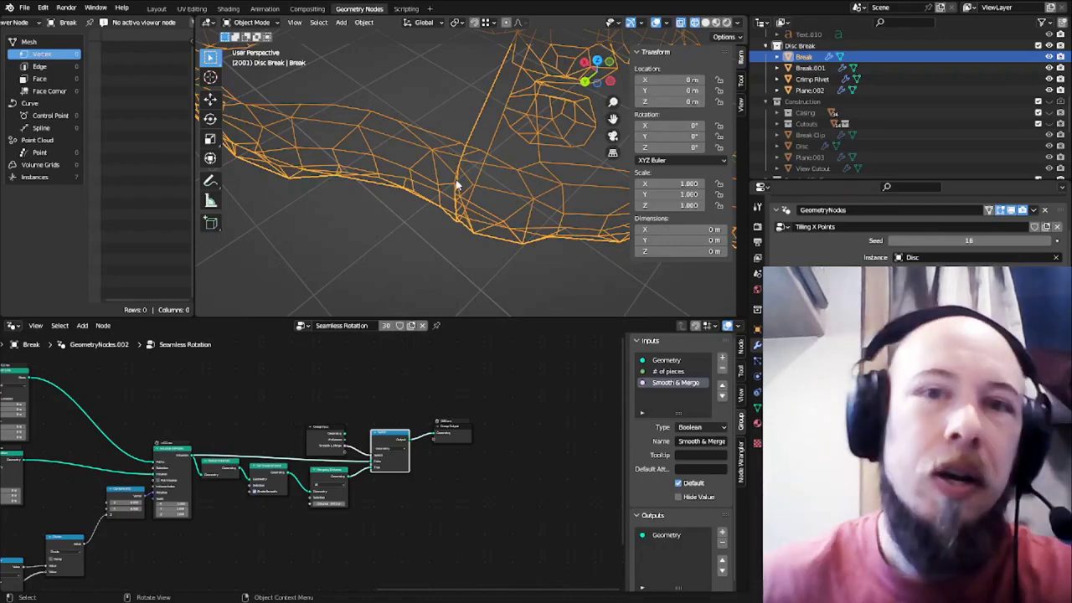
Examine the perforated brake segment and its neighbour around the rim, alternating wireframe and solid shading and finishing in solid
{"action": "scroll", "coordinate": [481, 170], "scroll_direction": "down", "scroll_amount": 9}
{"action": "middle_click_drag", "start_coordinate": [513, 129], "coordinate": [480, 185], "text": "shift"}
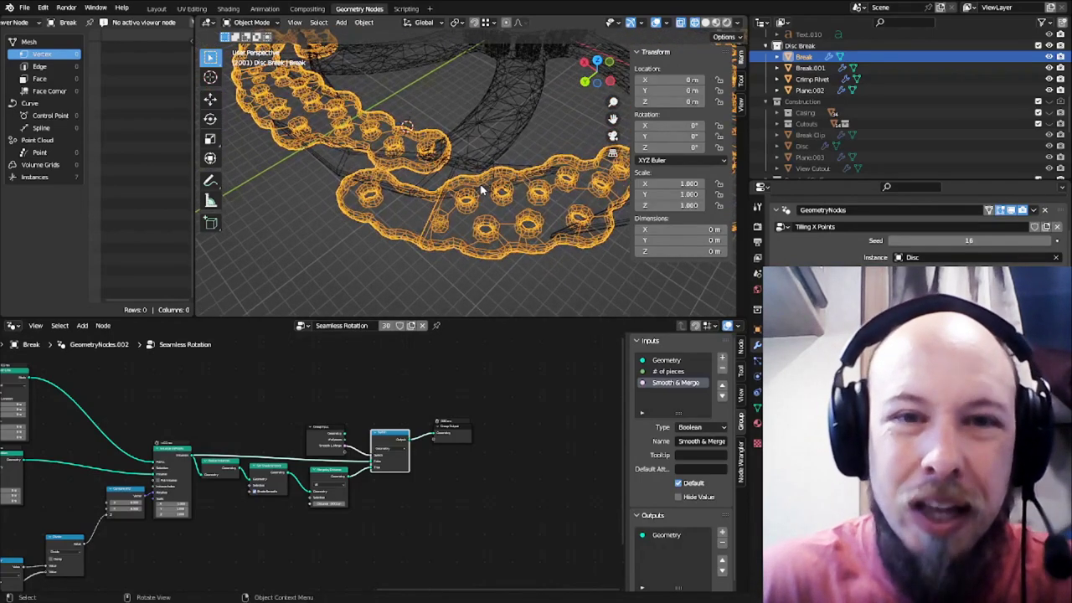
{"action": "scroll", "coordinate": [435, 222], "scroll_direction": "down", "scroll_amount": 3}
{"action": "scroll", "coordinate": [447, 222], "scroll_direction": "up", "scroll_amount": 8}
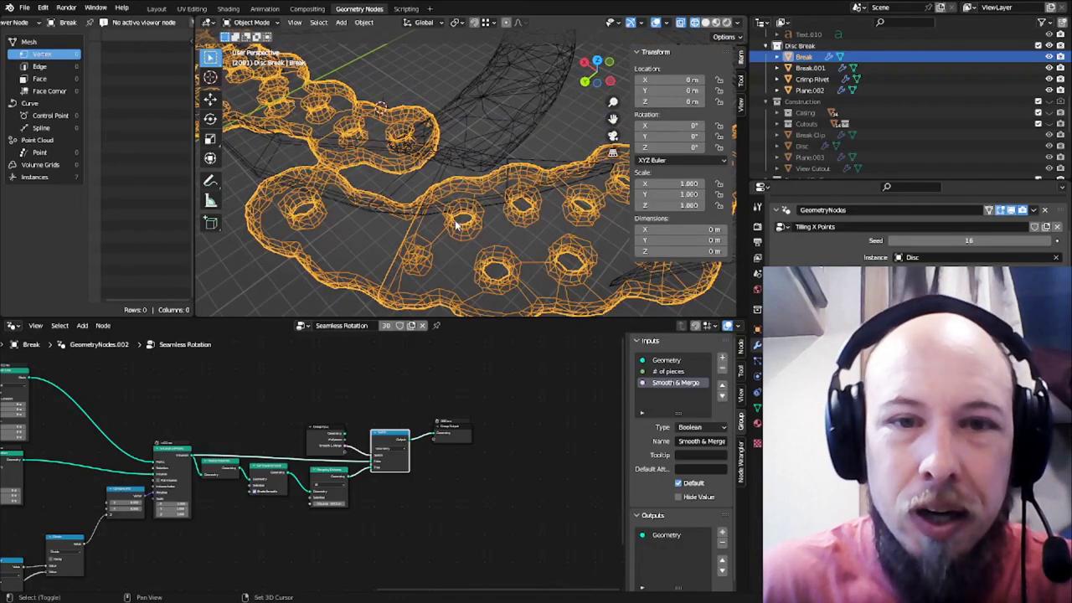
{"action": "key", "text": "shift+z"}
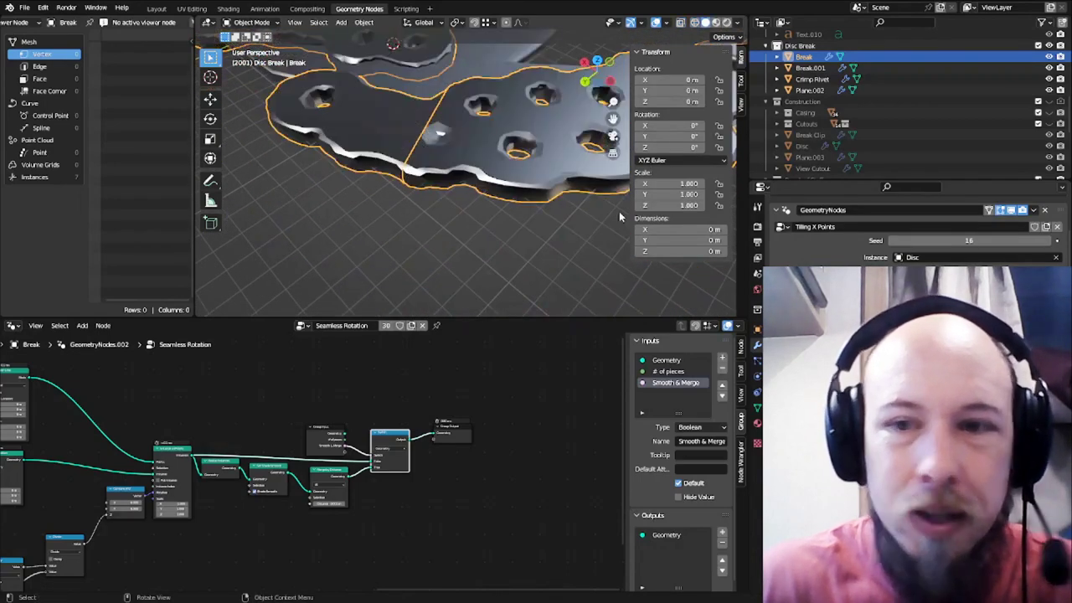
{"action": "key", "text": "shift+z"}
{"action": "scroll", "coordinate": [508, 134], "scroll_direction": "down", "scroll_amount": 5}
{"action": "scroll", "coordinate": [509, 134], "scroll_direction": "up", "scroll_amount": 2}
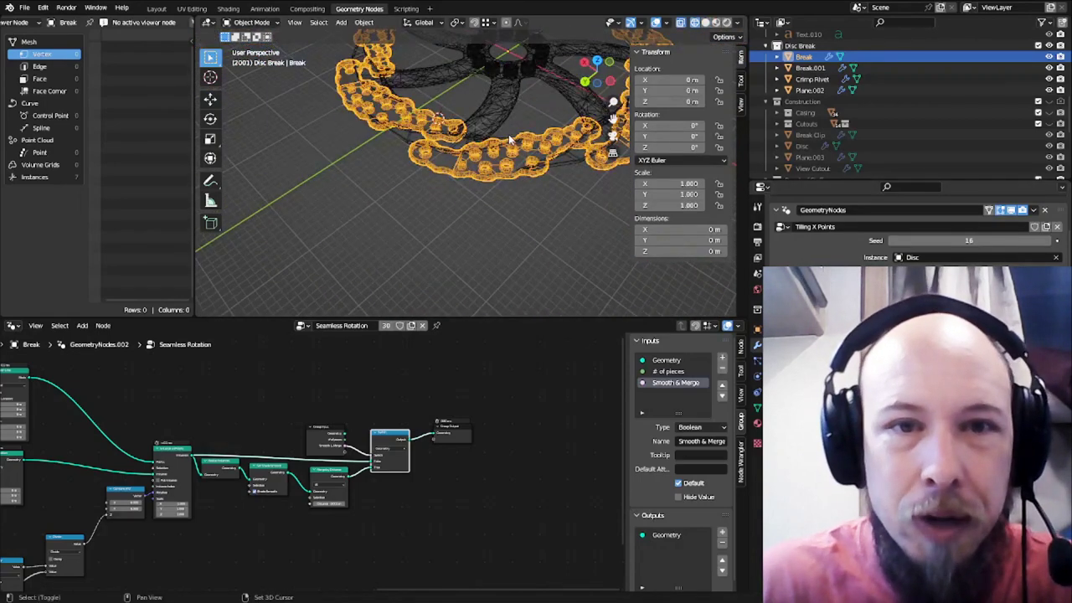
{"action": "key", "text": "shift+z"}
{"action": "mouse_move", "coordinate": [532, 132]}
{"action": "middle_mouse_down", "text": "shift"}
{"action": "mouse_move", "coordinate": [508, 191]}
{"action": "mouse_move", "coordinate": [493, 176]}
{"action": "mouse_move", "coordinate": [423, 234]}
{"action": "middle_mouse_up", "text": "shift"}
{"action": "scroll", "coordinate": [450, 230], "scroll_direction": "up", "scroll_amount": 5}
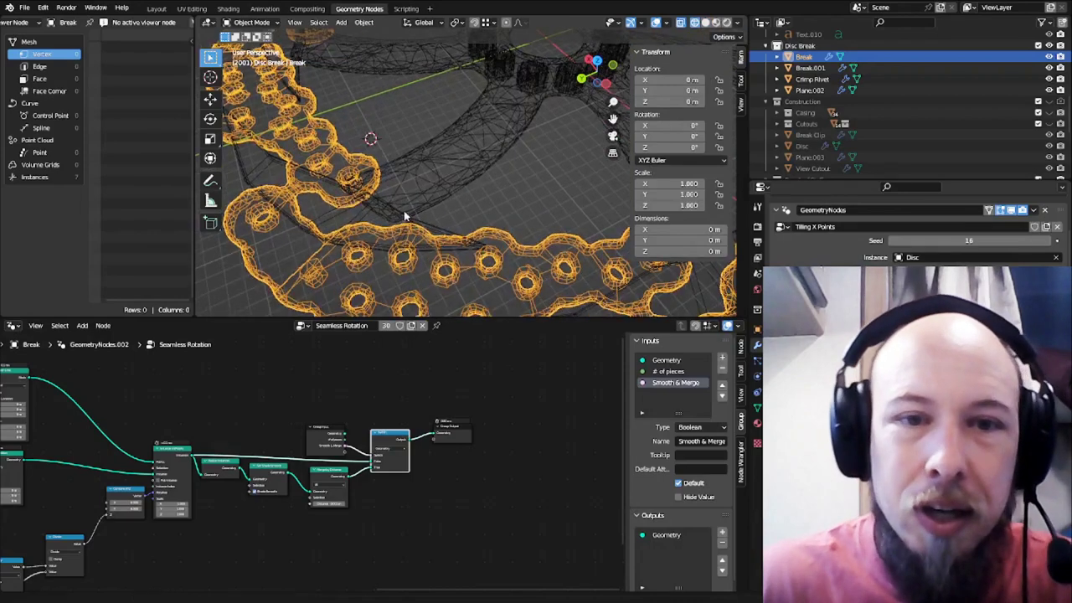
{"action": "middle_click_drag", "start_coordinate": [402, 216], "coordinate": [416, 165], "text": "shift"}
{"action": "key", "text": "shift+z"}
{"action": "middle_click_drag", "start_coordinate": [508, 159], "coordinate": [487, 154], "text": "shift"}
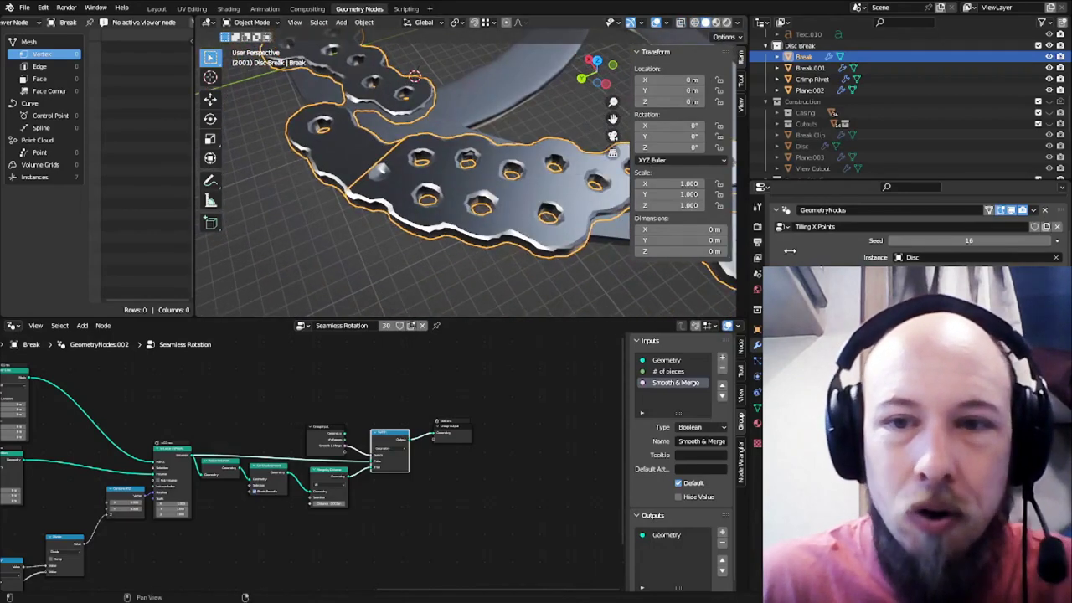
Show Break's Tiling X Points node group in a maximized node editor, framed on Group Input, Bounding Box and Distribute Points on Faces
{"action": "scroll", "coordinate": [913, 335], "scroll_direction": "up", "scroll_amount": 2}
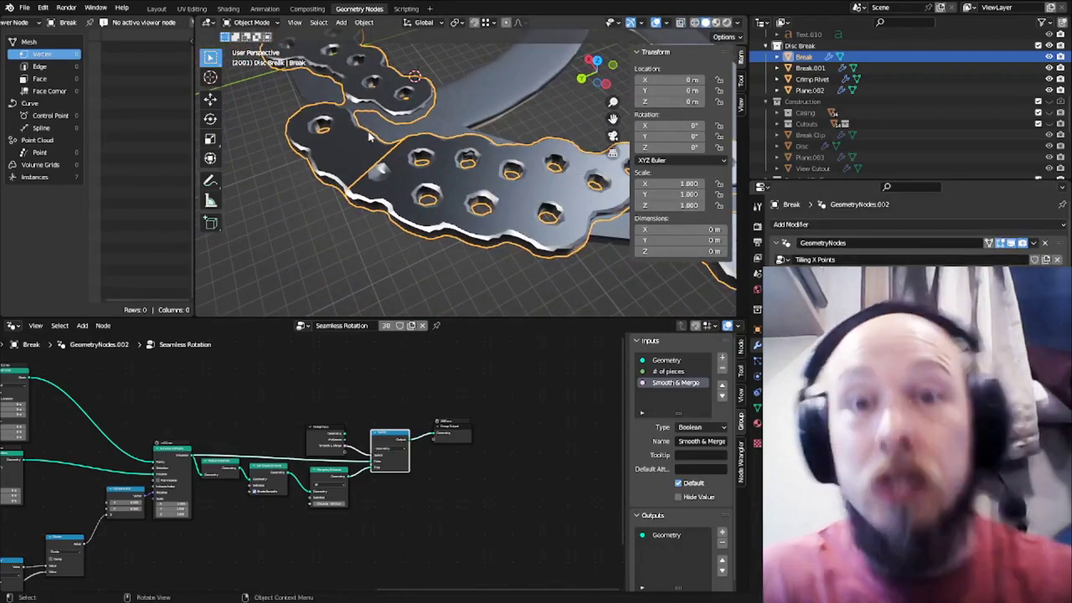
{"action": "left_click", "coordinate": [845, 261]}
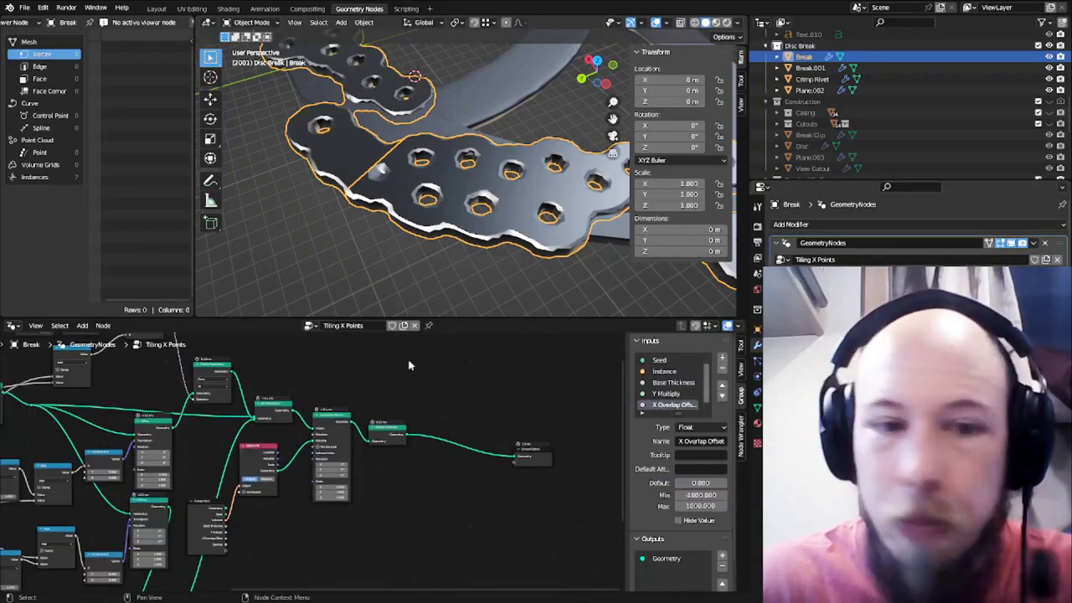
{"action": "scroll", "coordinate": [280, 444], "scroll_direction": "up", "scroll_amount": 3}
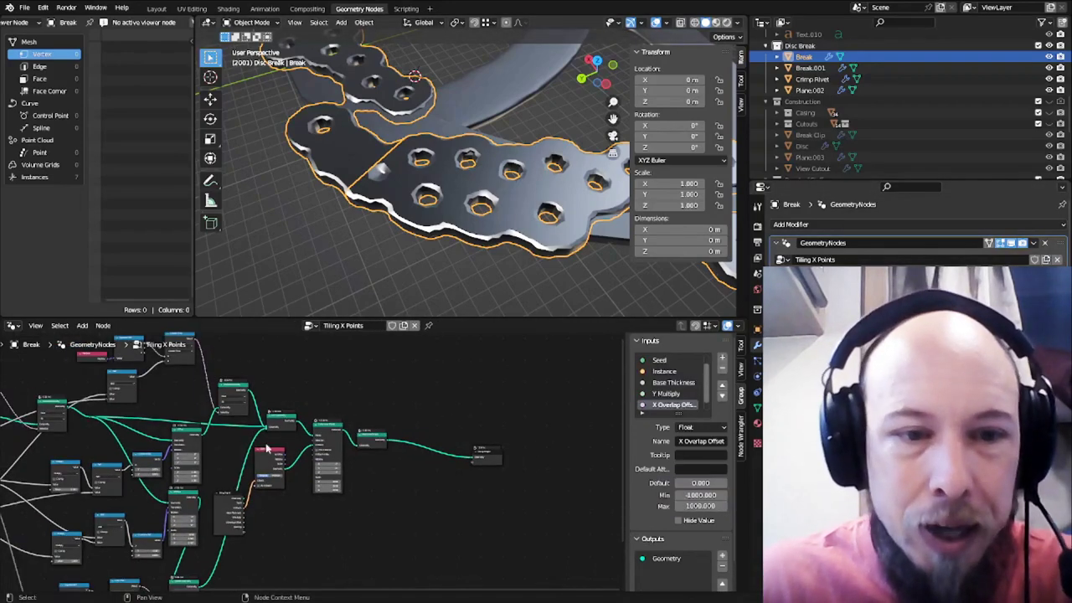
{"action": "key", "text": "ctrl+space"}
{"action": "scroll", "coordinate": [461, 320], "scroll_direction": "down", "scroll_amount": 3}
{"action": "middle_click_drag", "start_coordinate": [342, 314], "coordinate": [629, 243], "text": "shift"}
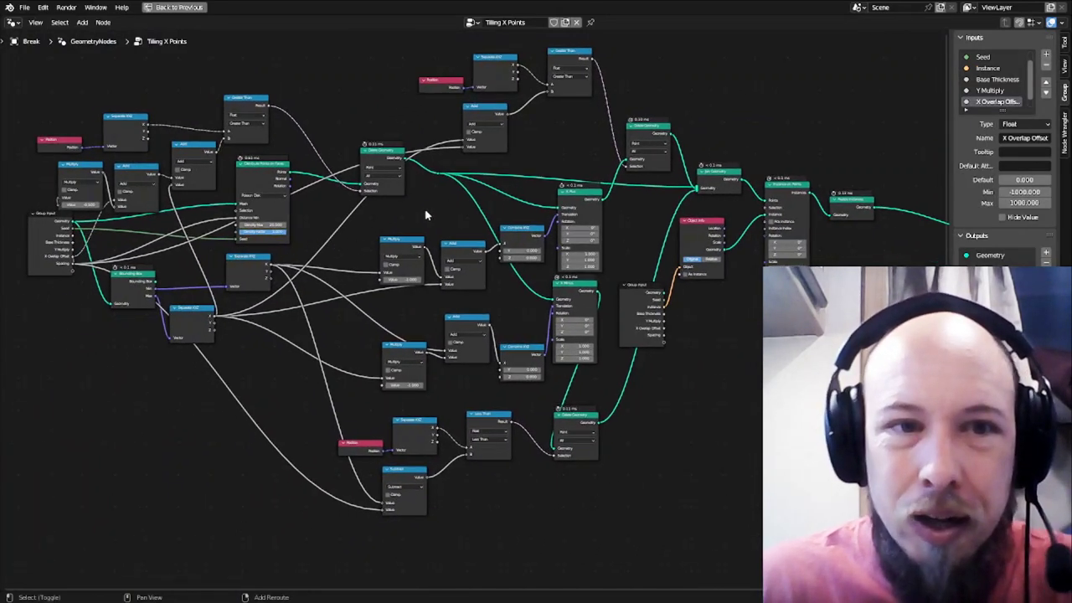
{"action": "middle_click_drag", "start_coordinate": [430, 210], "coordinate": [657, 242]}
{"action": "scroll", "coordinate": [344, 243], "scroll_direction": "up", "scroll_amount": 3}
{"action": "middle_click_drag", "start_coordinate": [345, 243], "coordinate": [418, 318]}
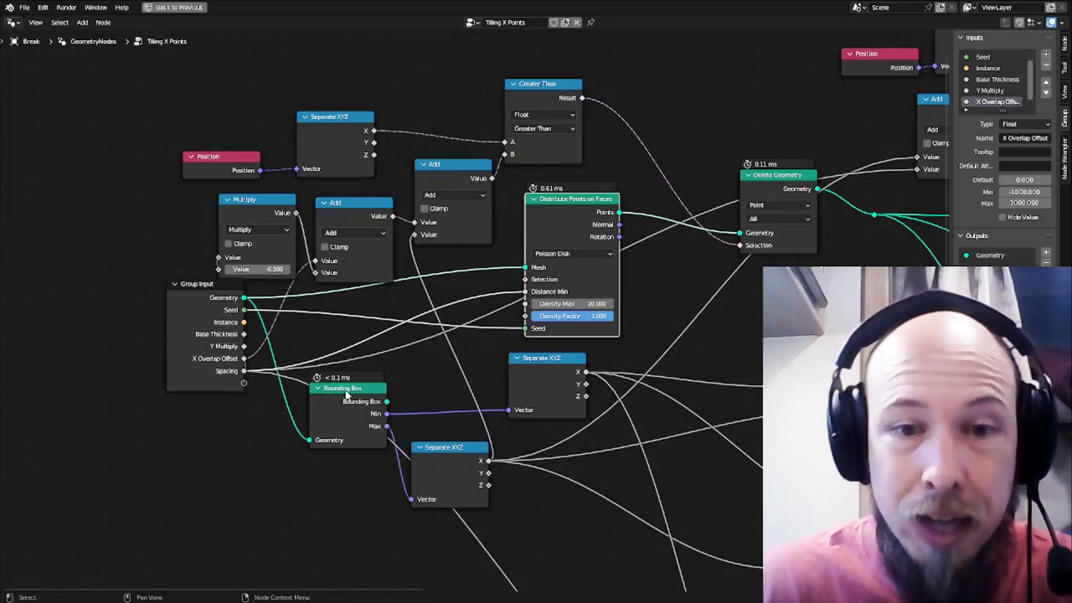
Trace the output chain from Object Info and its Group Input through Instance on Points and Realize Instances to Group Output
{"action": "middle_click_drag", "start_coordinate": [616, 227], "coordinate": [241, 228]}
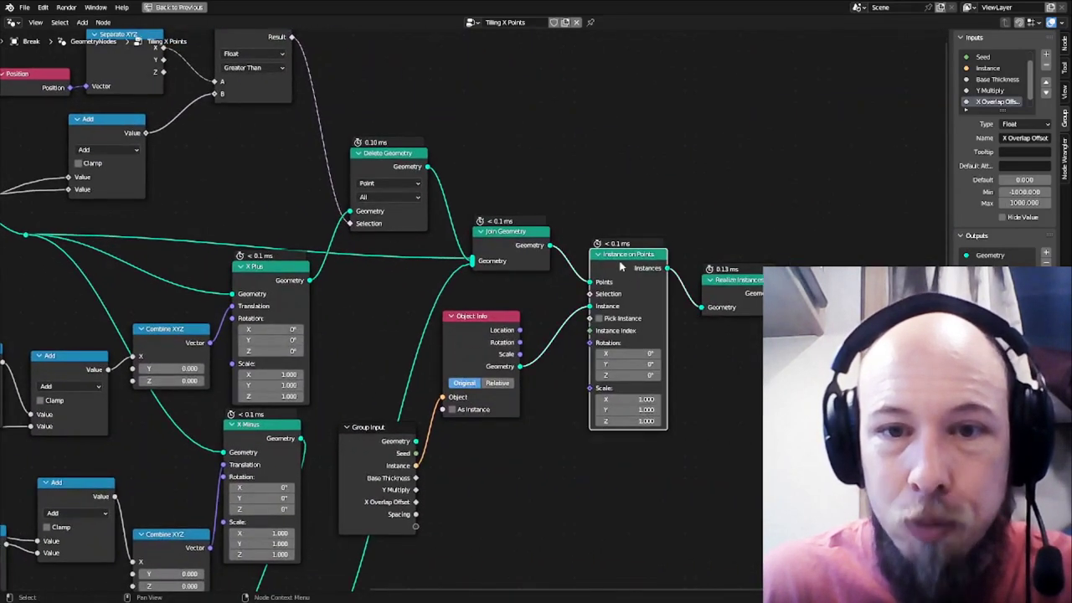
{"action": "left_click", "coordinate": [473, 356]}
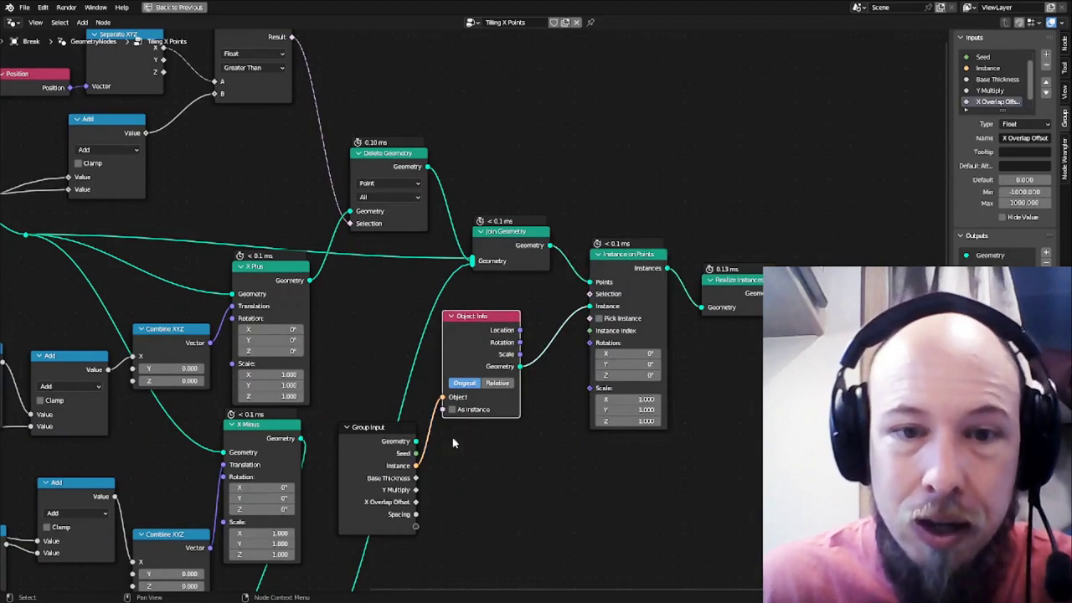
{"action": "left_click", "coordinate": [371, 449]}
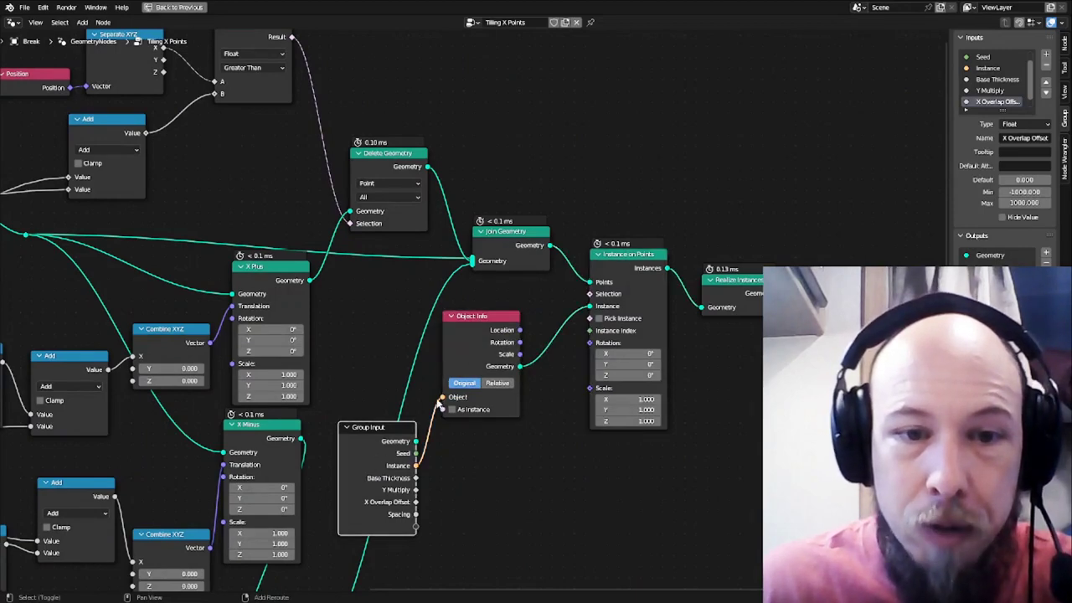
{"action": "middle_click_drag", "start_coordinate": [400, 467], "coordinate": [423, 444], "text": "shift"}
{"action": "left_click", "coordinate": [492, 313]}
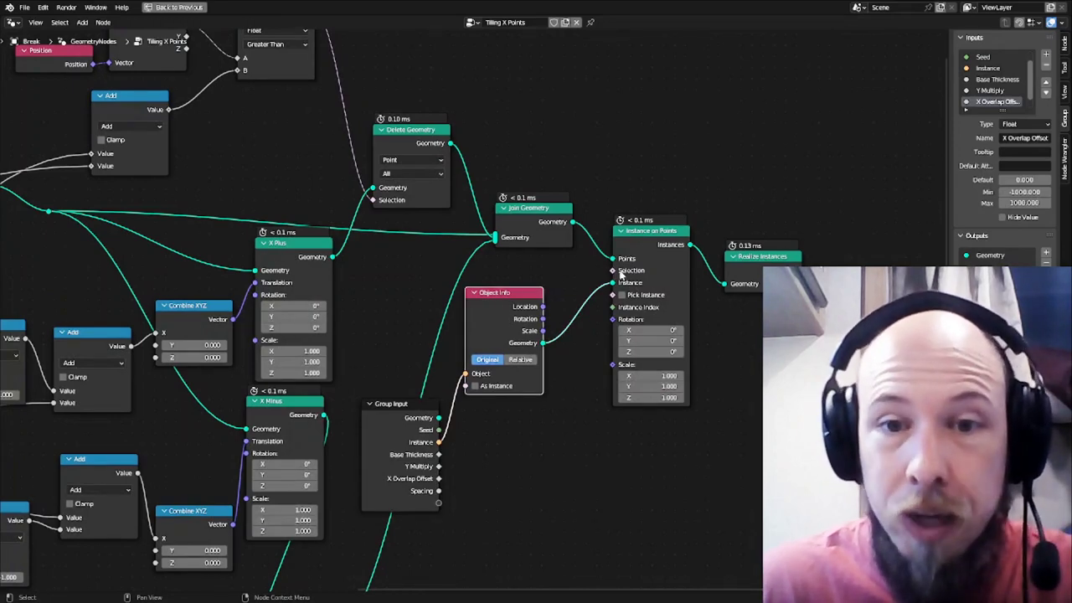
{"action": "left_click", "coordinate": [647, 248]}
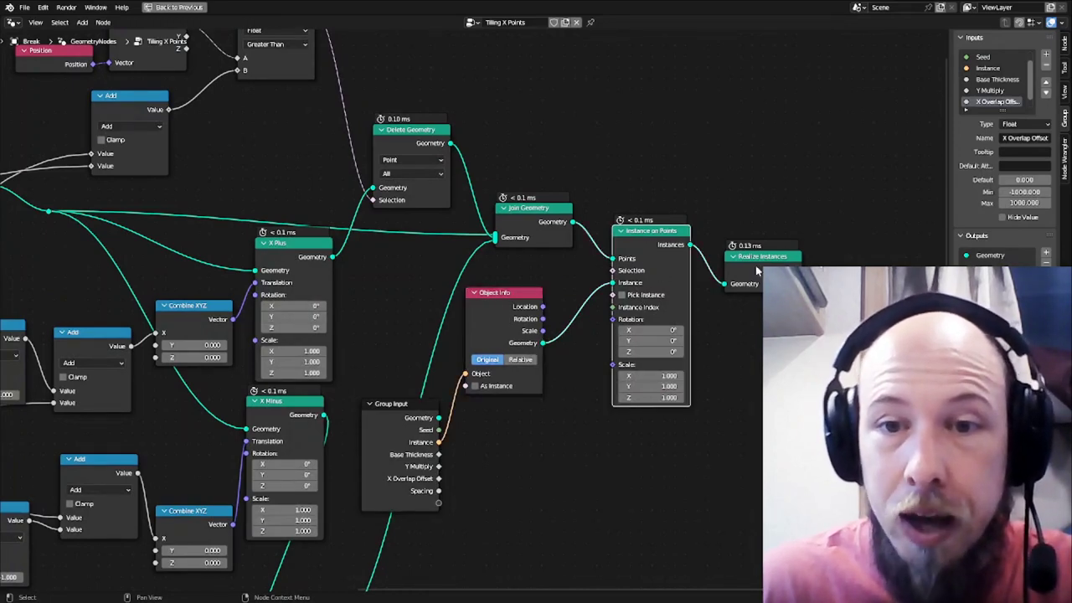
{"action": "left_click", "coordinate": [759, 270]}
{"action": "middle_click_drag", "start_coordinate": [854, 309], "coordinate": [411, 323]}
{"action": "left_click", "coordinate": [626, 325]}
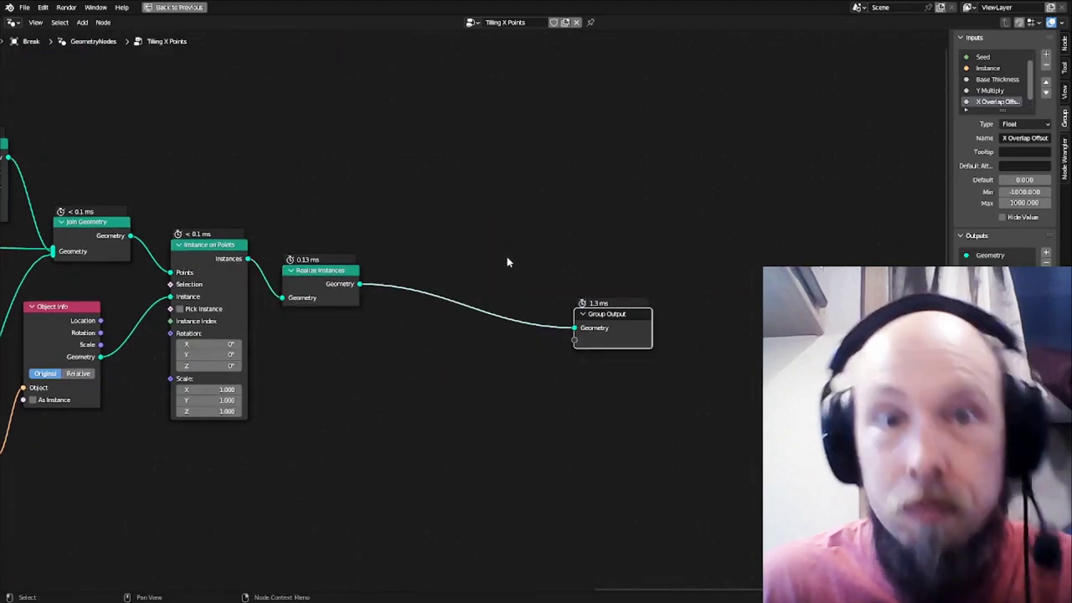
Examine the whole Tiling X Points node network, then restore the split layout with the 3D viewport
{"action": "middle_click_drag", "start_coordinate": [207, 246], "coordinate": [687, 224], "text": "shift"}
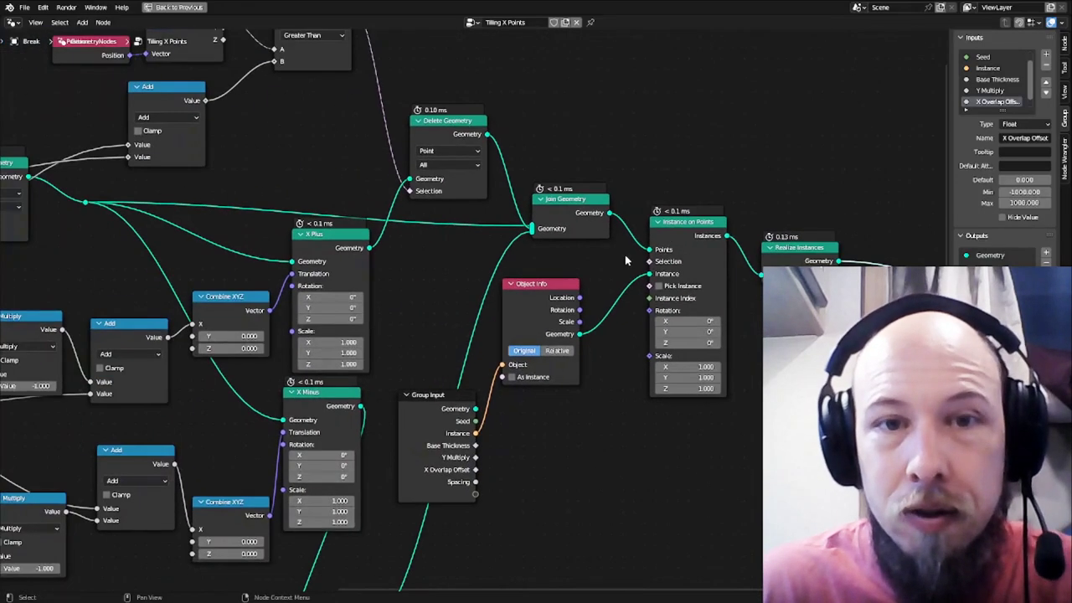
{"action": "scroll", "coordinate": [622, 251], "scroll_direction": "down", "scroll_amount": 6}
{"action": "middle_click_drag", "start_coordinate": [456, 264], "coordinate": [703, 235], "text": "shift"}
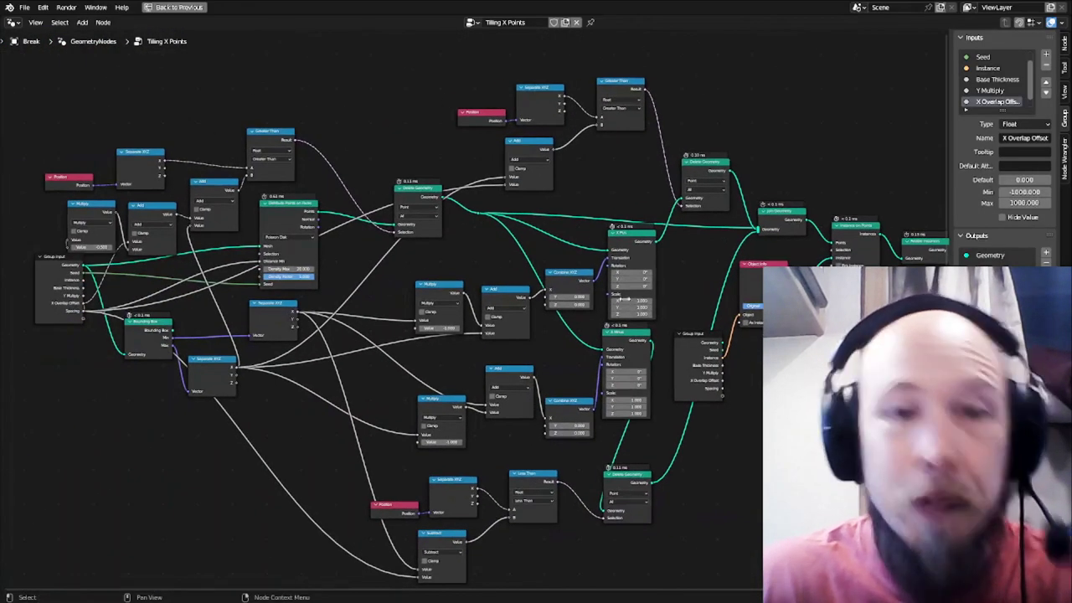
{"action": "middle_click_drag", "start_coordinate": [334, 257], "coordinate": [419, 277], "text": "shift"}
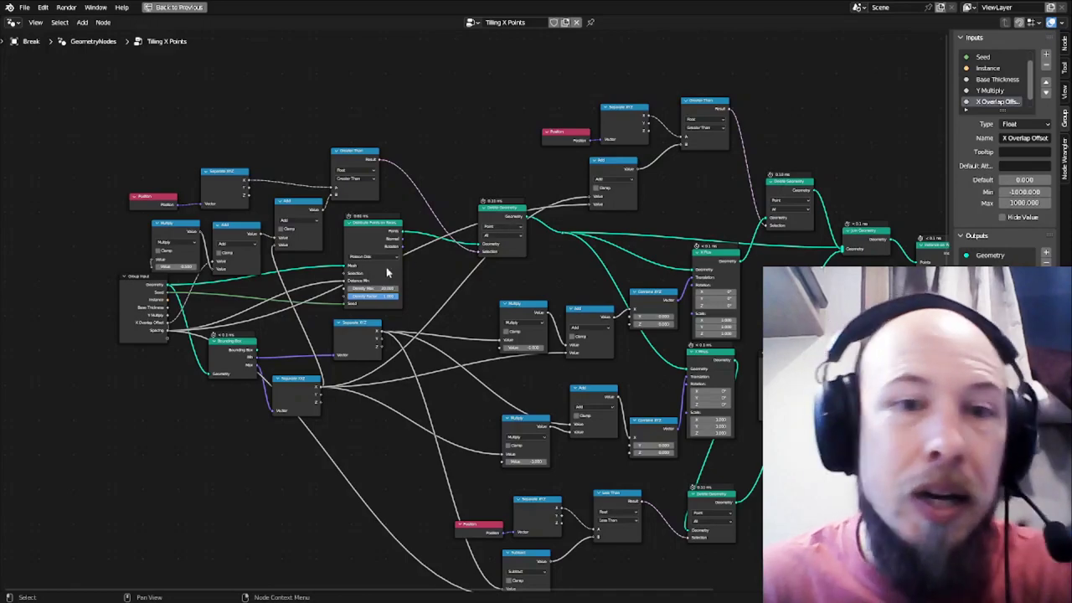
{"action": "key", "text": "ctrl+space"}
{"action": "scroll", "coordinate": [495, 183], "scroll_direction": "down", "scroll_amount": 4}
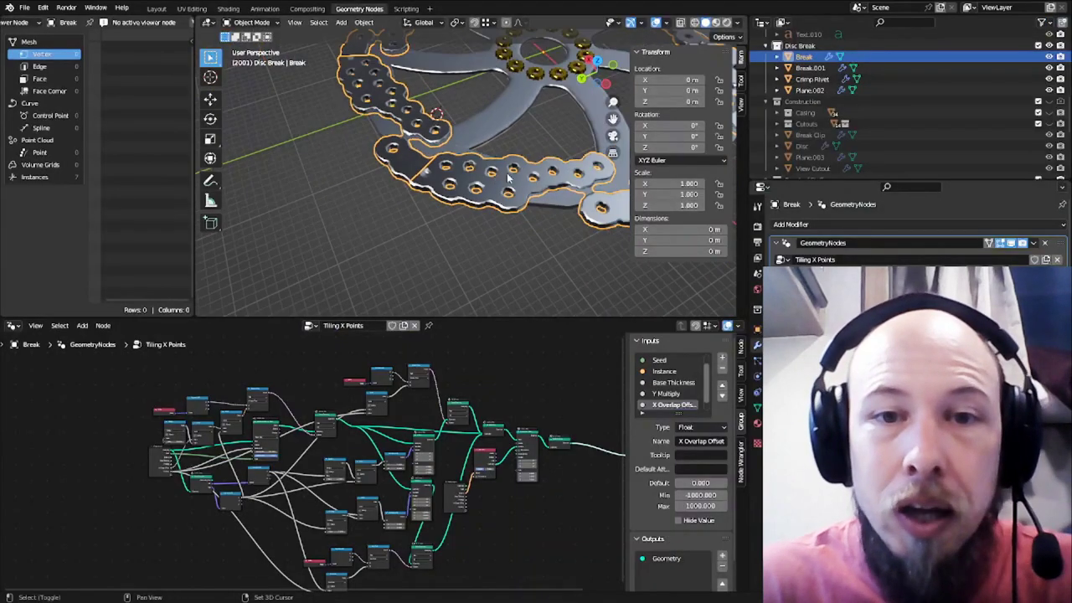
View the Break object from the top in wireframe and reconnect Join Geometry's output to the Points input of Instance on Points
{"action": "middle_click_drag", "start_coordinate": [494, 182], "coordinate": [423, 206]}
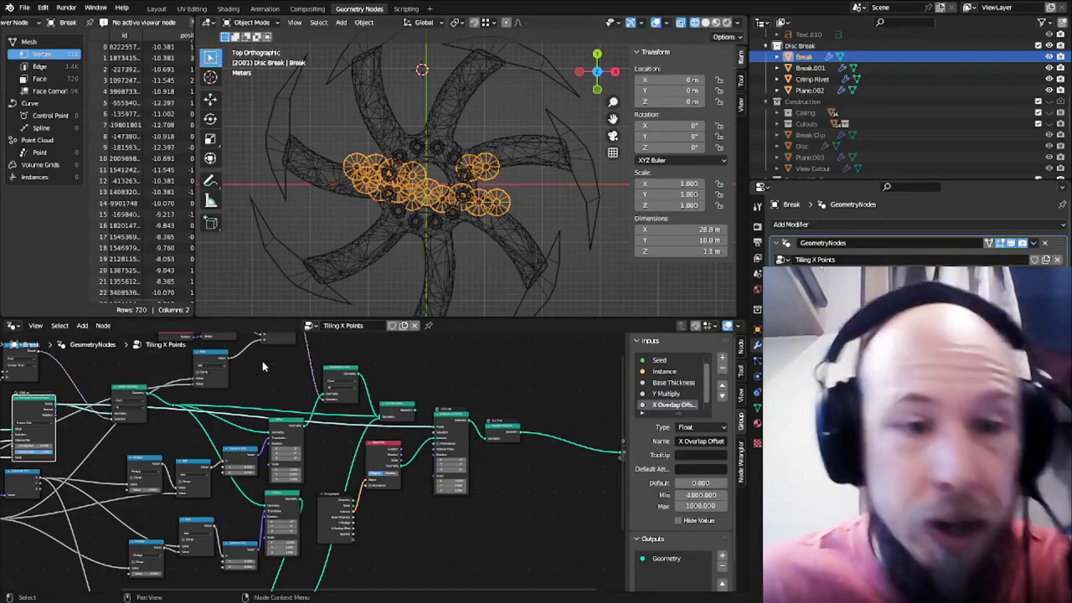
{"action": "left_click_drag", "start_coordinate": [414, 410], "coordinate": [435, 428]}
{"action": "middle_click_drag", "start_coordinate": [204, 391], "coordinate": [372, 404]}
Maximize the node editor and examine Distribute Points on Faces with the Group Input values feeding it, including Spacing
{"action": "key", "text": "ctrl+space"}
{"action": "scroll", "coordinate": [457, 300], "scroll_direction": "down", "scroll_amount": 3}
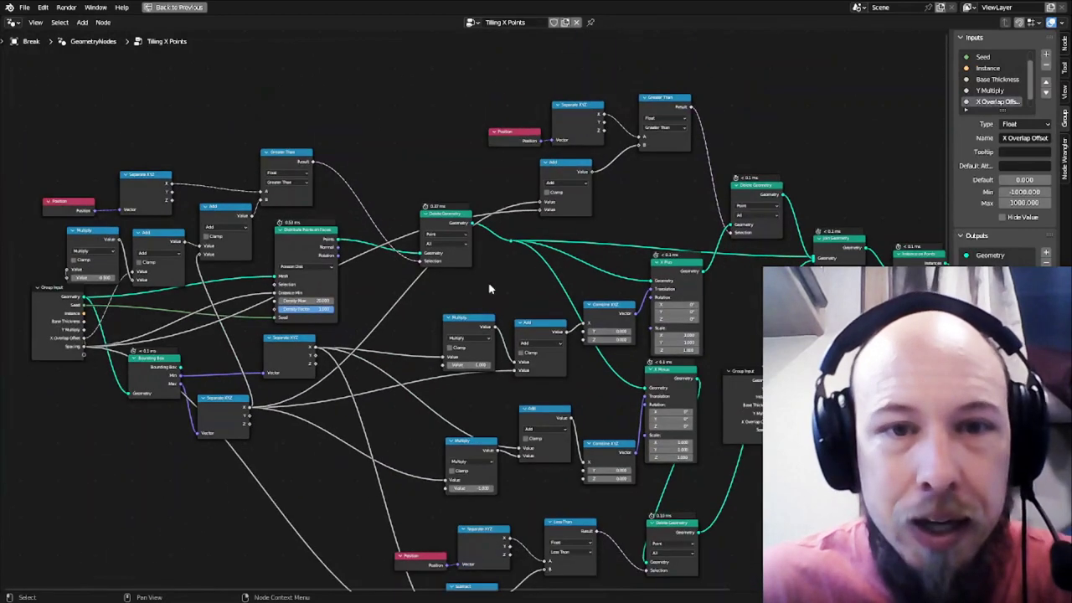
{"action": "scroll", "coordinate": [502, 304], "scroll_direction": "up", "scroll_amount": 1}
{"action": "middle_click_drag", "start_coordinate": [409, 320], "coordinate": [433, 280]}
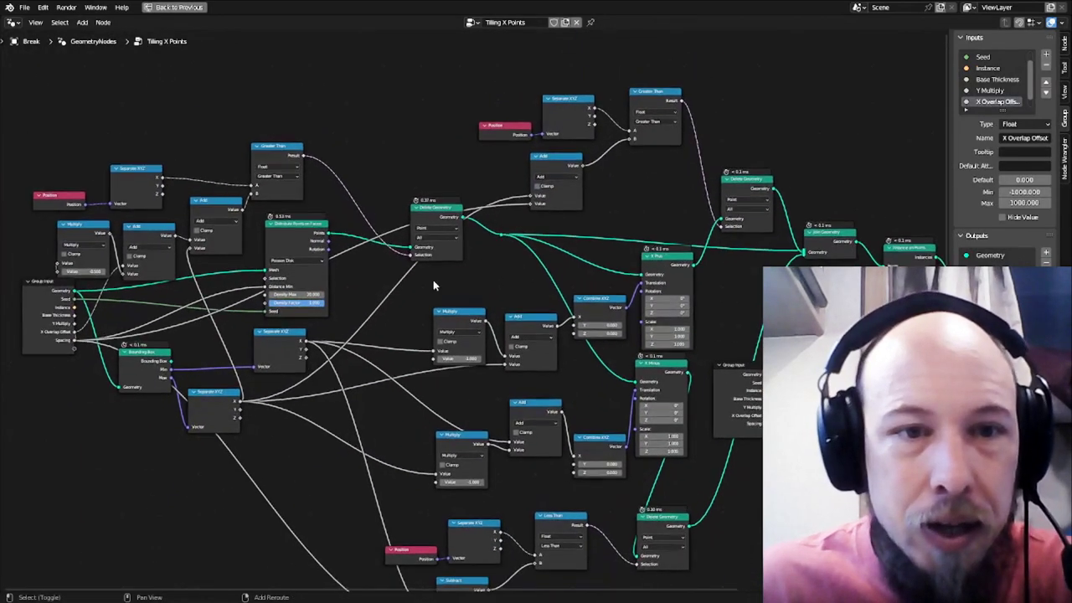
{"action": "left_click", "coordinate": [281, 241]}
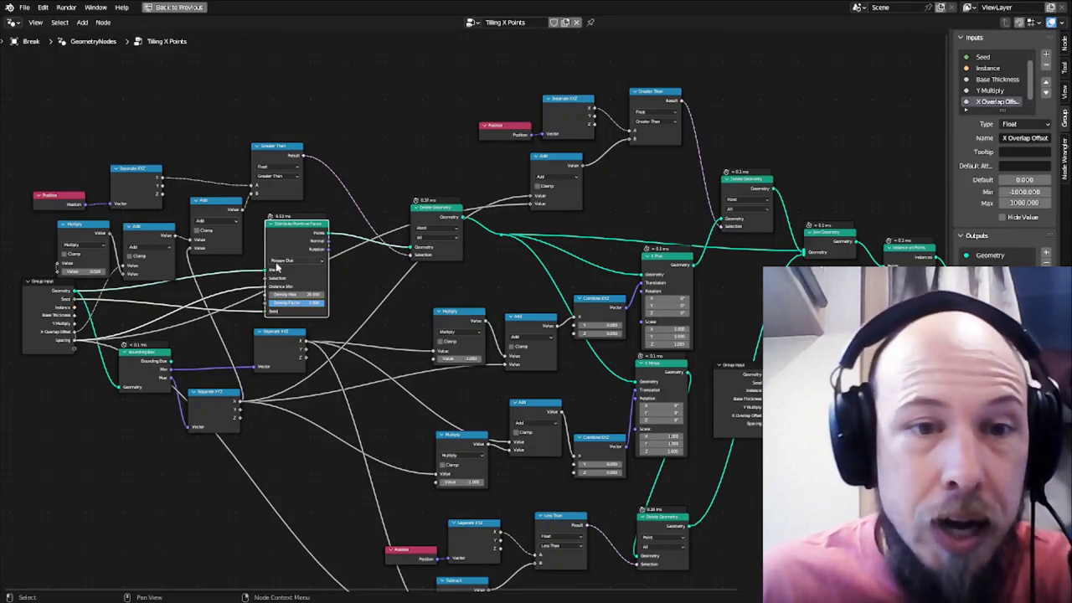
{"action": "scroll", "coordinate": [252, 311], "scroll_direction": "up", "scroll_amount": 4}
{"action": "middle_click_drag", "start_coordinate": [209, 307], "coordinate": [460, 302]}
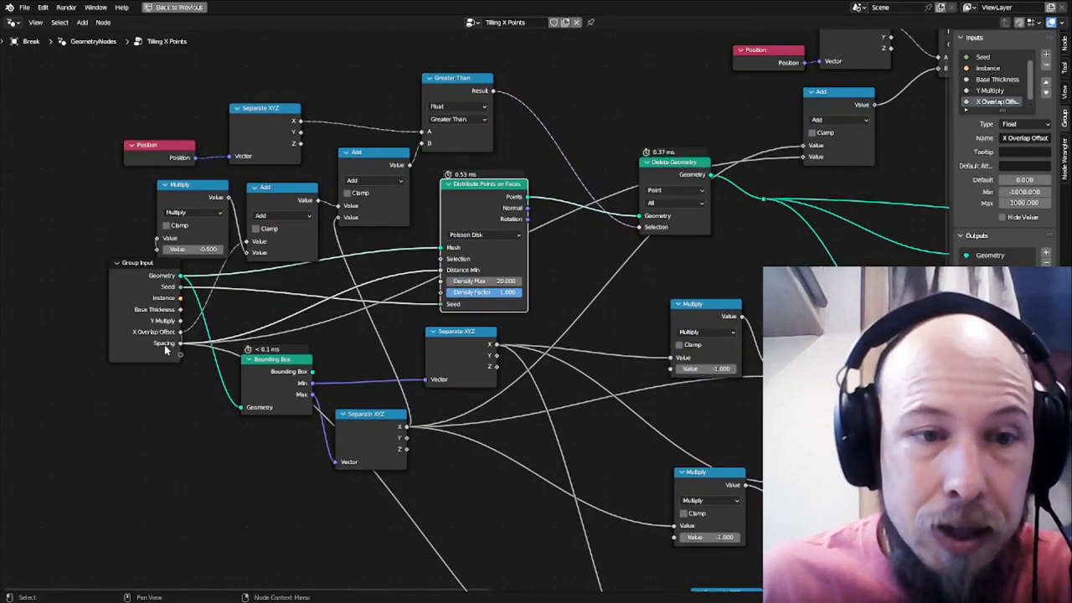
Trace the first Delete Geometry node's Selection back through Greater Than, Separate XYZ and the two Add nodes to X Overlap Offset
{"action": "middle_click_drag", "start_coordinate": [655, 230], "coordinate": [399, 349]}
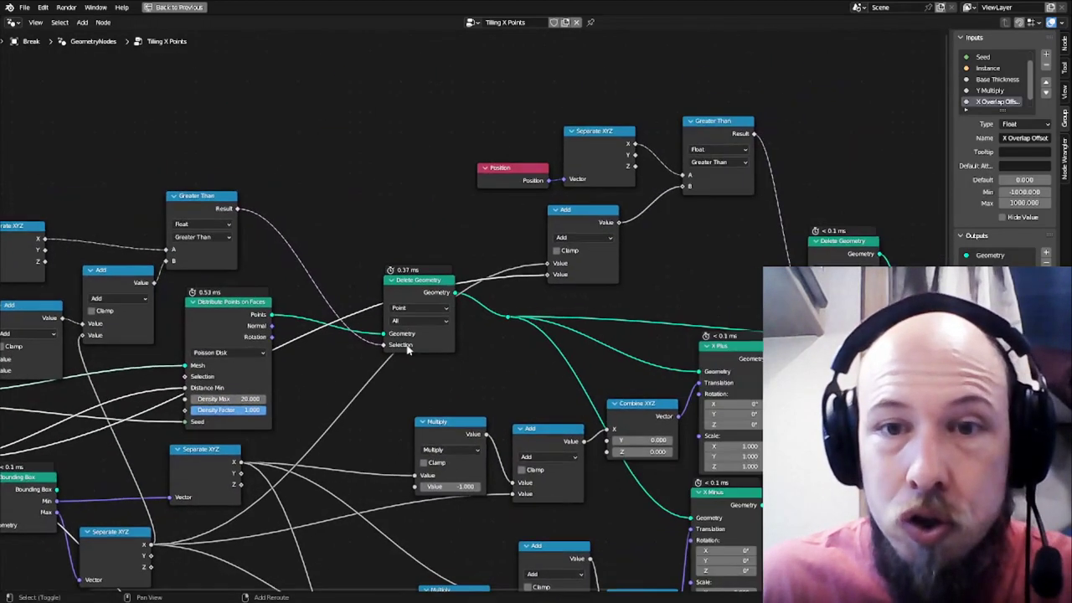
{"action": "left_click", "coordinate": [580, 228]}
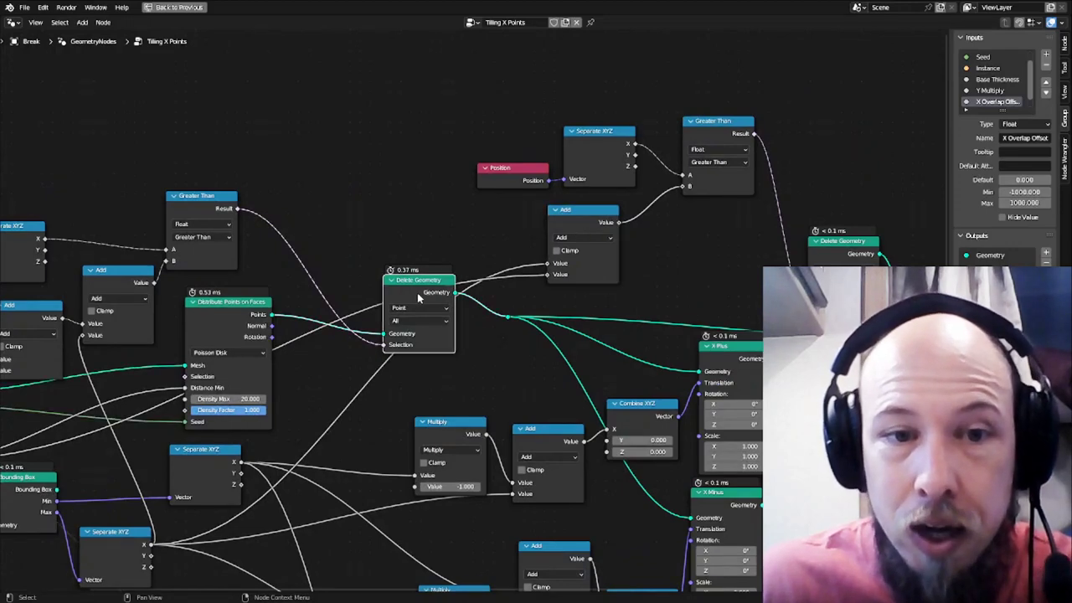
{"action": "middle_click_drag", "start_coordinate": [185, 248], "coordinate": [394, 253]}
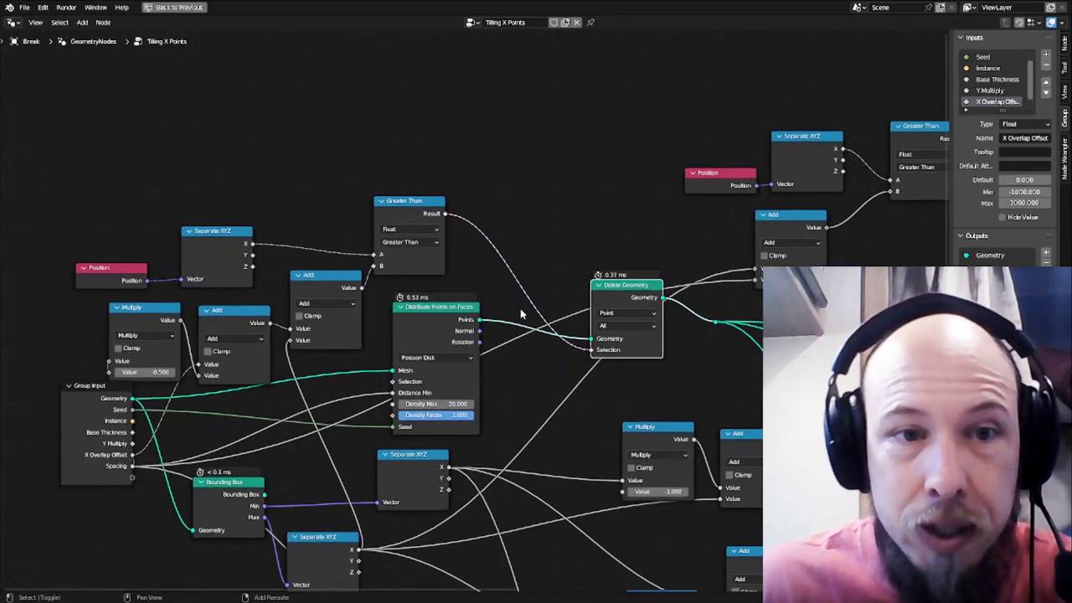
{"action": "left_click", "coordinate": [419, 267]}
{"action": "left_click", "coordinate": [327, 294]}
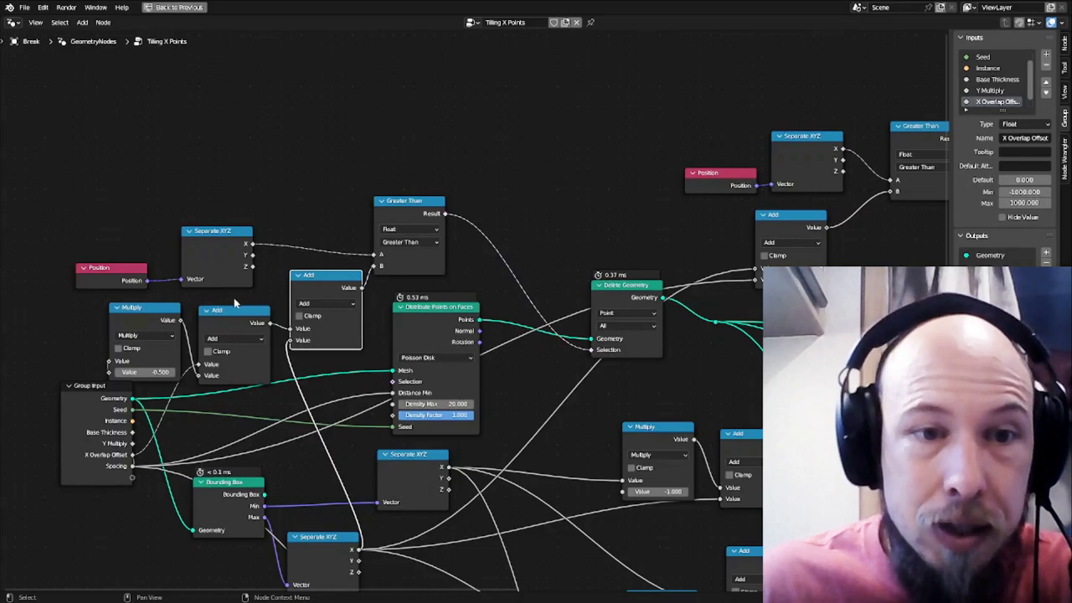
{"action": "left_click", "coordinate": [215, 252]}
{"action": "left_click", "coordinate": [222, 328]}
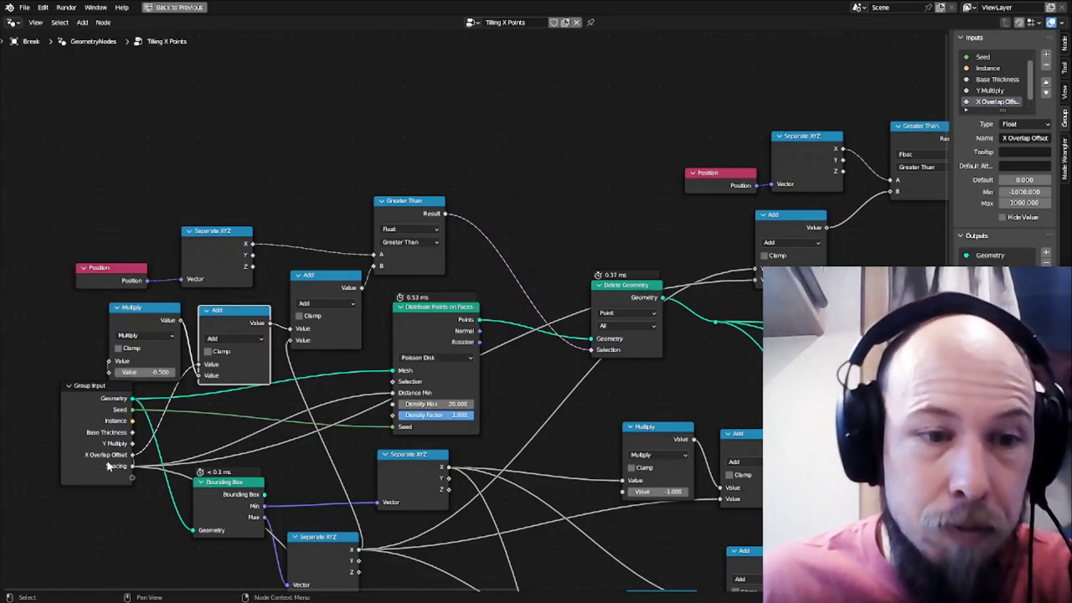
Restore the split layout, adjust an input of Break's GeometryNodes modifier and show the instances in solid shading
{"action": "key", "text": "ctrl+space"}
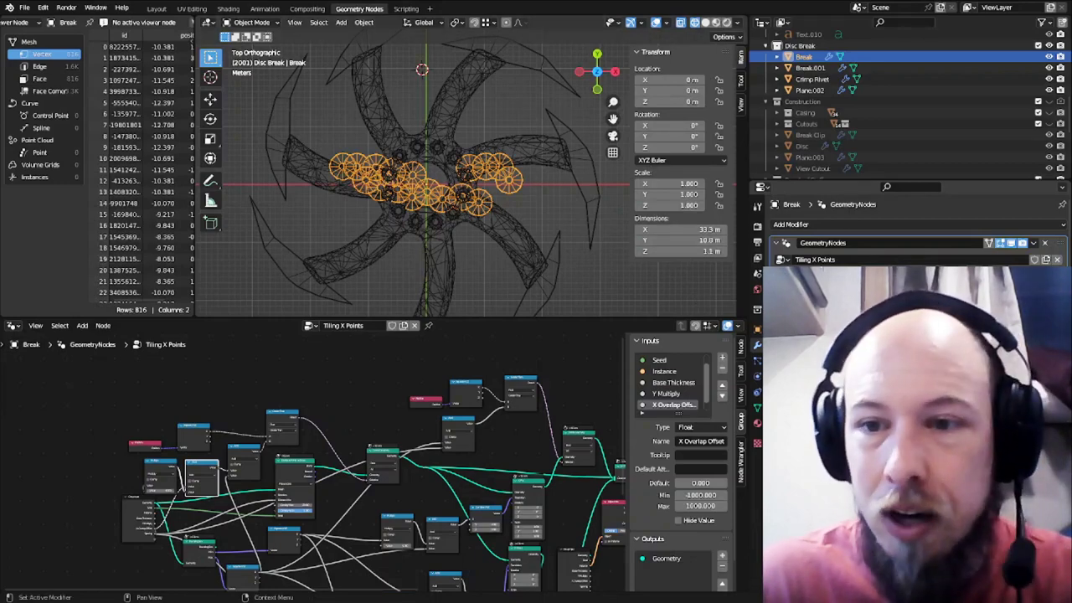
{"action": "mouse_move", "coordinate": [963, 334]}
{"action": "left_mouse_down"}
{"action": "mouse_move", "coordinate": [1002, 333]}
{"action": "mouse_move", "coordinate": [959, 334]}
{"action": "left_mouse_up"}
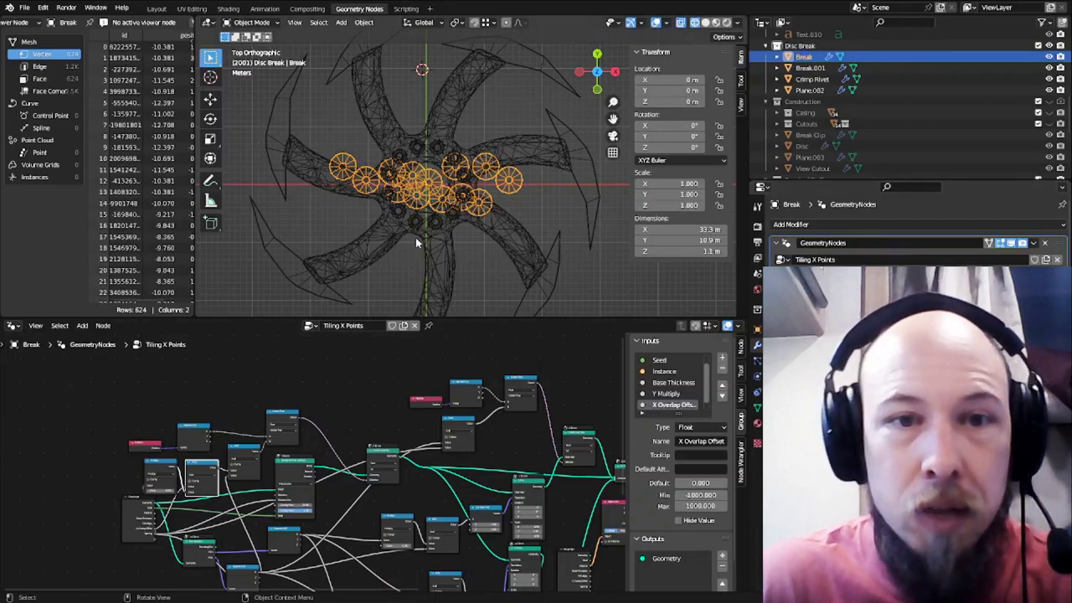
{"action": "left_click", "coordinate": [706, 23]}
{"action": "scroll", "coordinate": [470, 173], "scroll_direction": "up", "scroll_amount": 2}
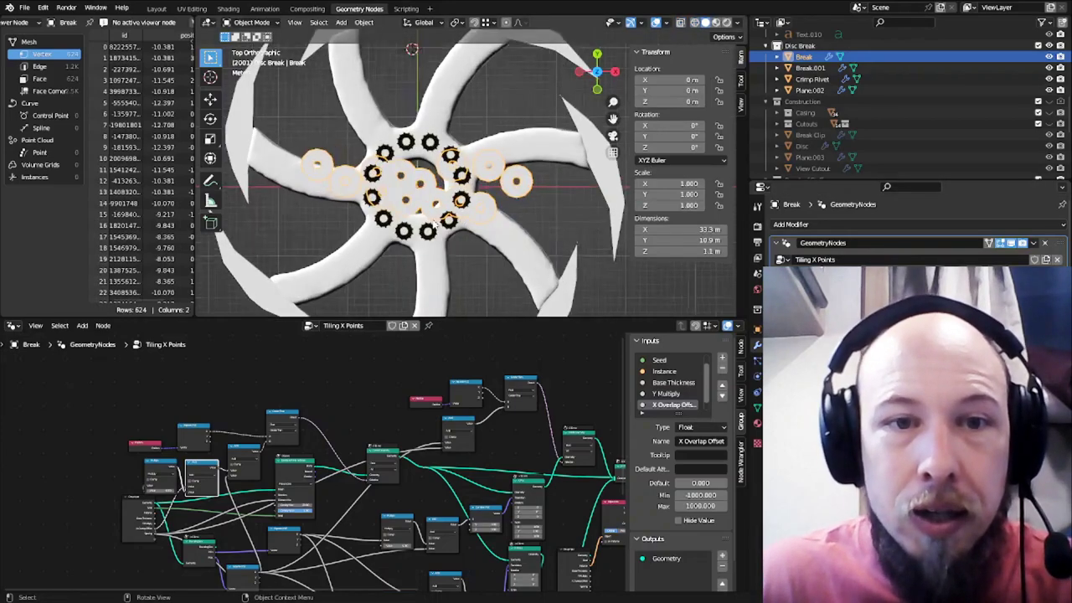
Maximize the node editor and examine the X Plus transform and the first Delete Geometry node that feeds it
{"action": "middle_click_drag", "start_coordinate": [482, 454], "coordinate": [445, 393]}
{"action": "key", "text": "ctrl+space"}
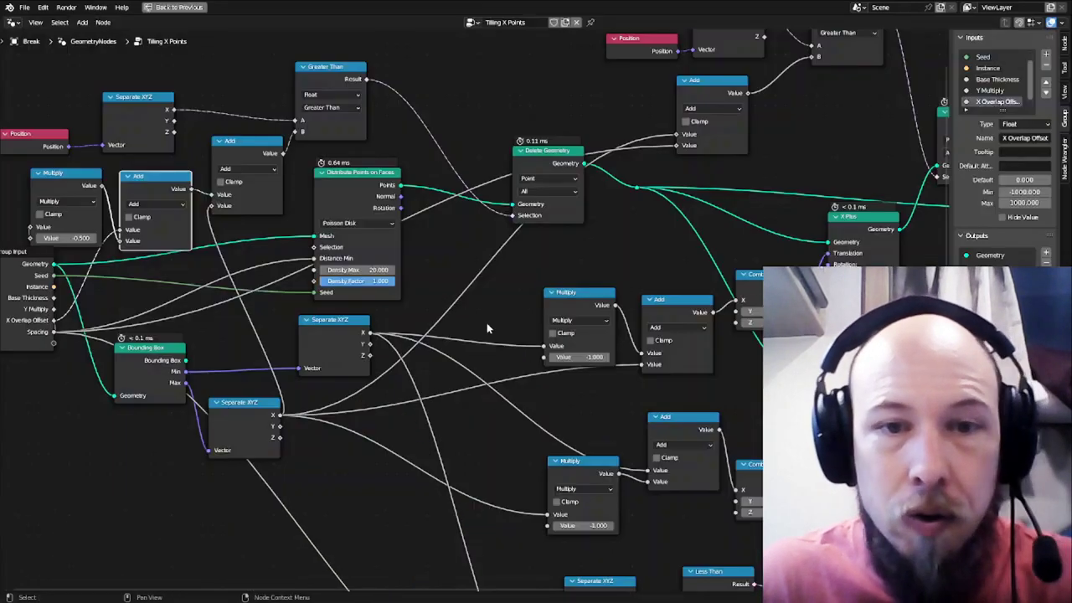
{"action": "scroll", "coordinate": [360, 272], "scroll_direction": "up", "scroll_amount": 3}
{"action": "scroll", "coordinate": [402, 269], "scroll_direction": "down", "scroll_amount": 4}
{"action": "scroll", "coordinate": [540, 239], "scroll_direction": "up", "scroll_amount": 2}
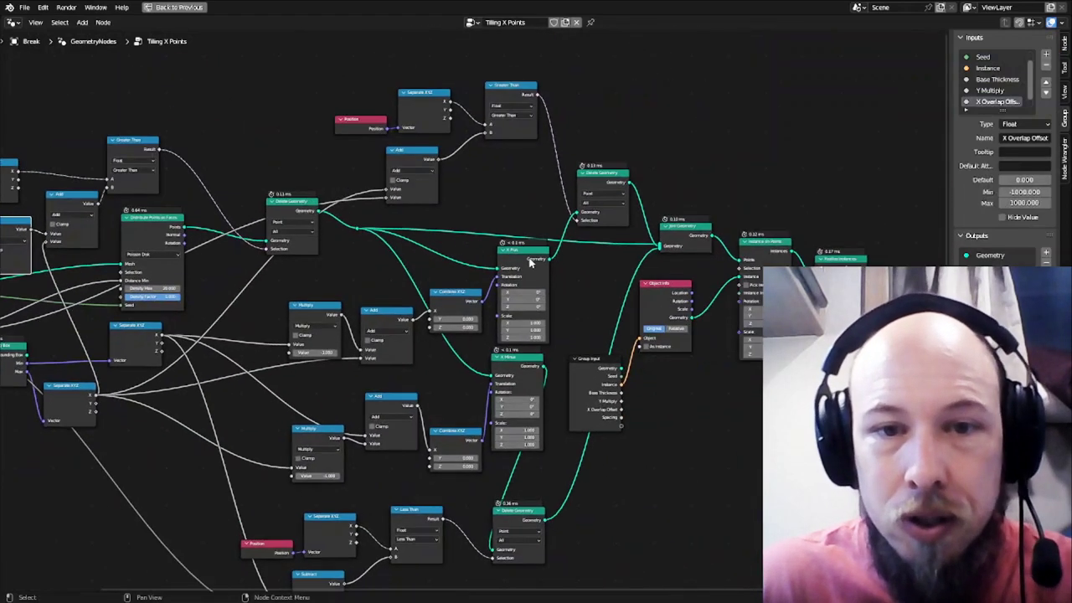
{"action": "left_click", "coordinate": [519, 255]}
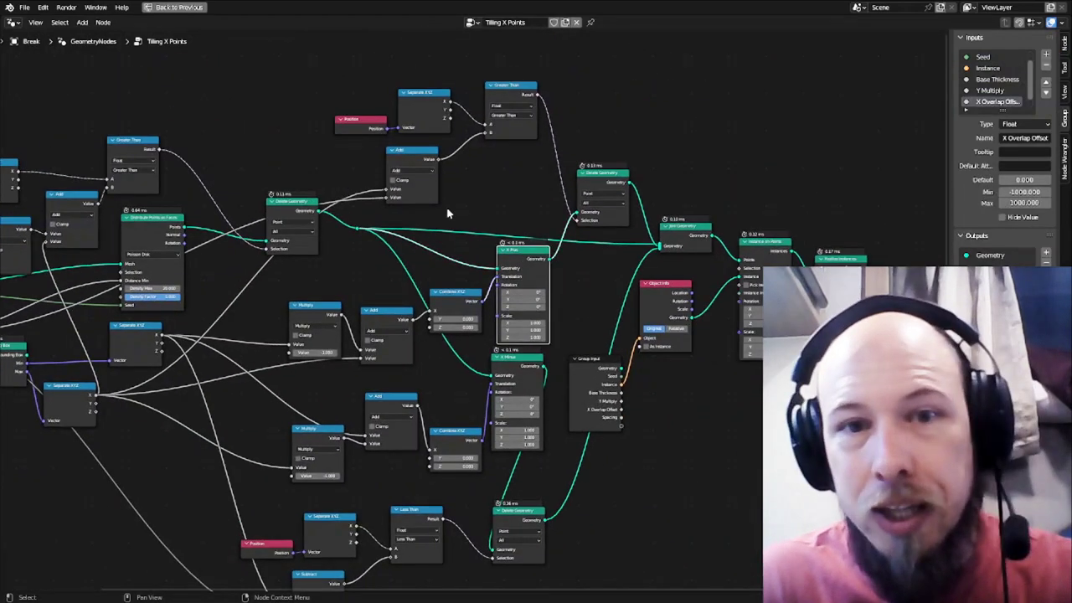
{"action": "left_click", "coordinate": [285, 210]}
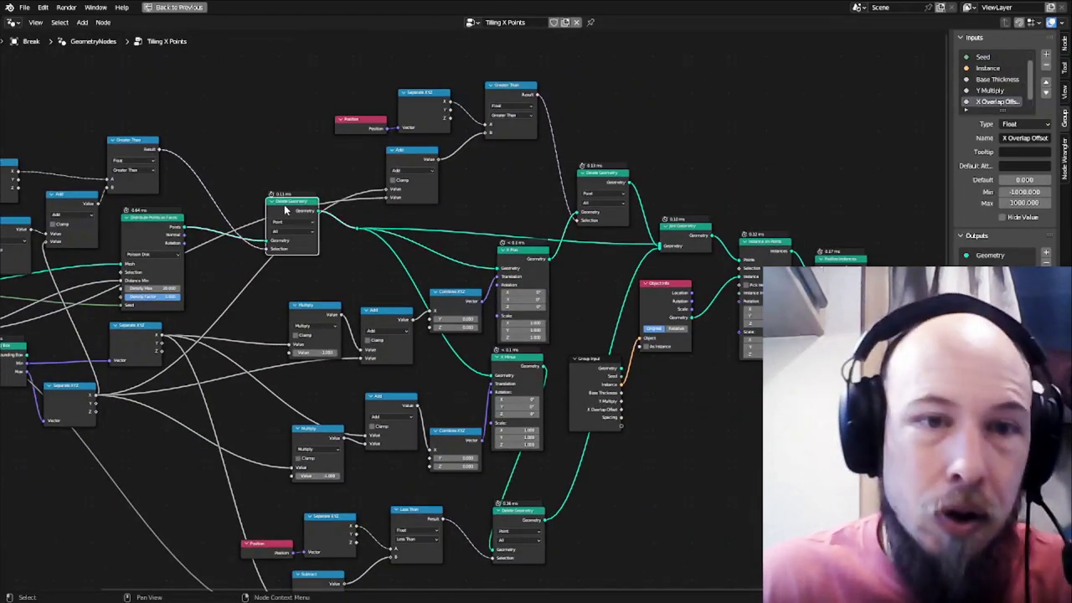
Trace the X Plus translation back through Combine XYZ and Multiply, and compare the X Minus and X Plus transforms
{"action": "left_click", "coordinate": [457, 305]}
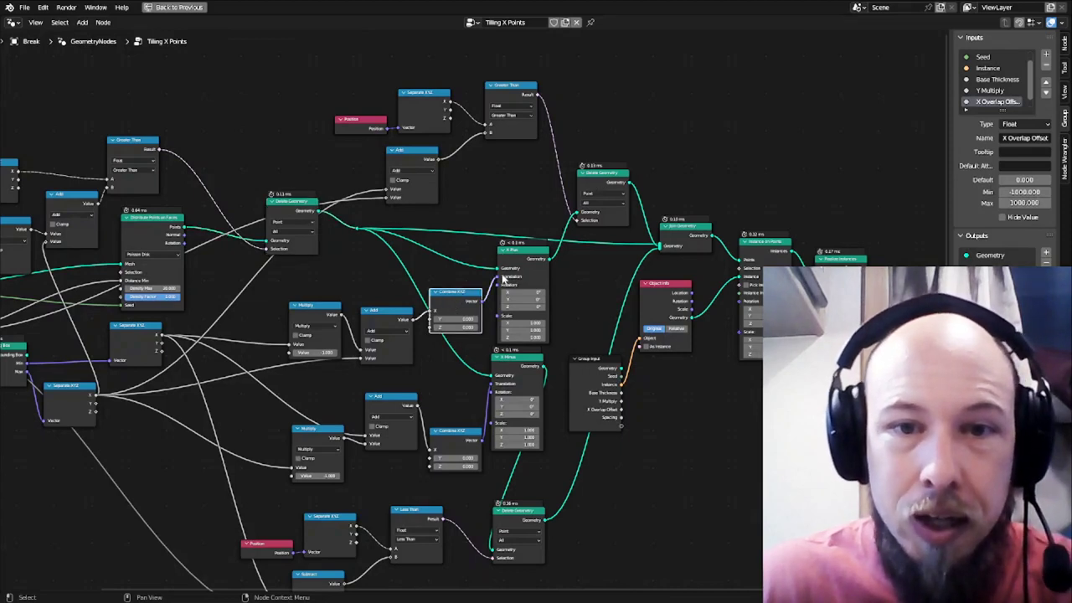
{"action": "left_click", "coordinate": [314, 319]}
{"action": "middle_click_drag", "start_coordinate": [315, 320], "coordinate": [469, 290]}
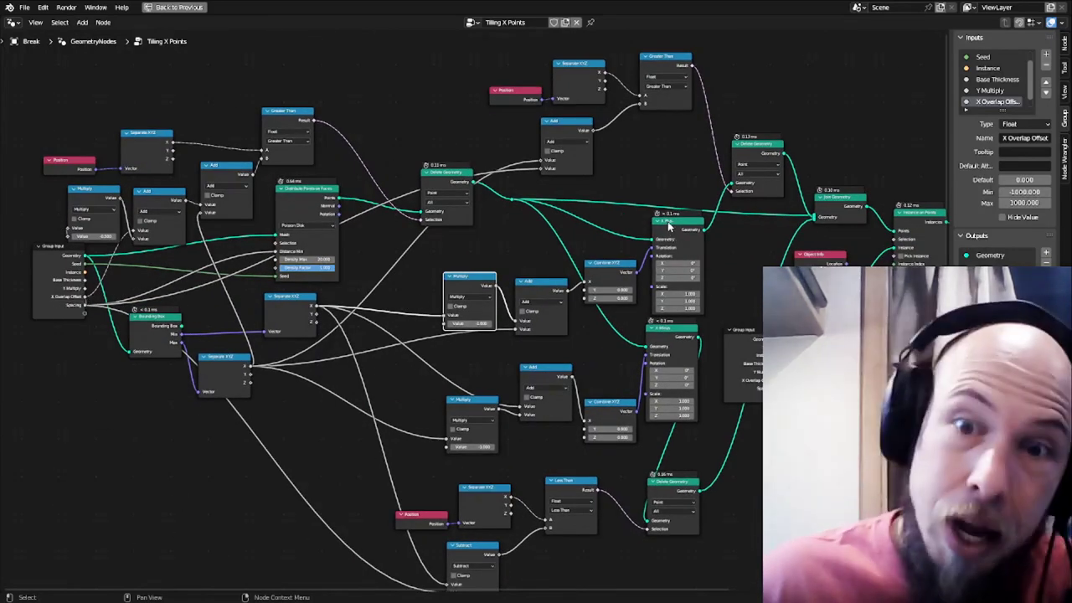
{"action": "left_click", "coordinate": [663, 340]}
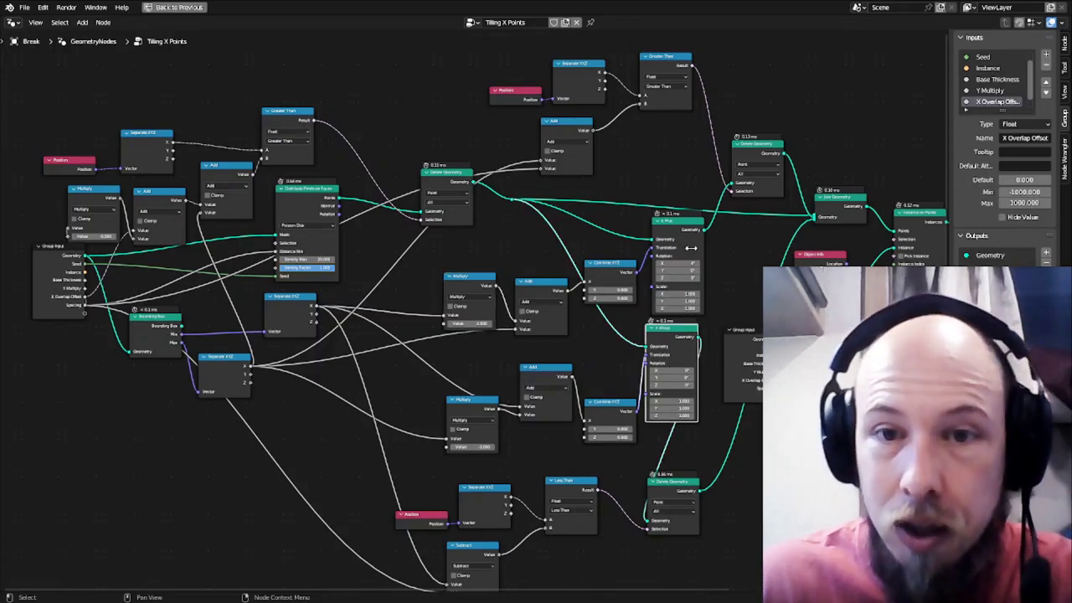
{"action": "left_click", "coordinate": [668, 233]}
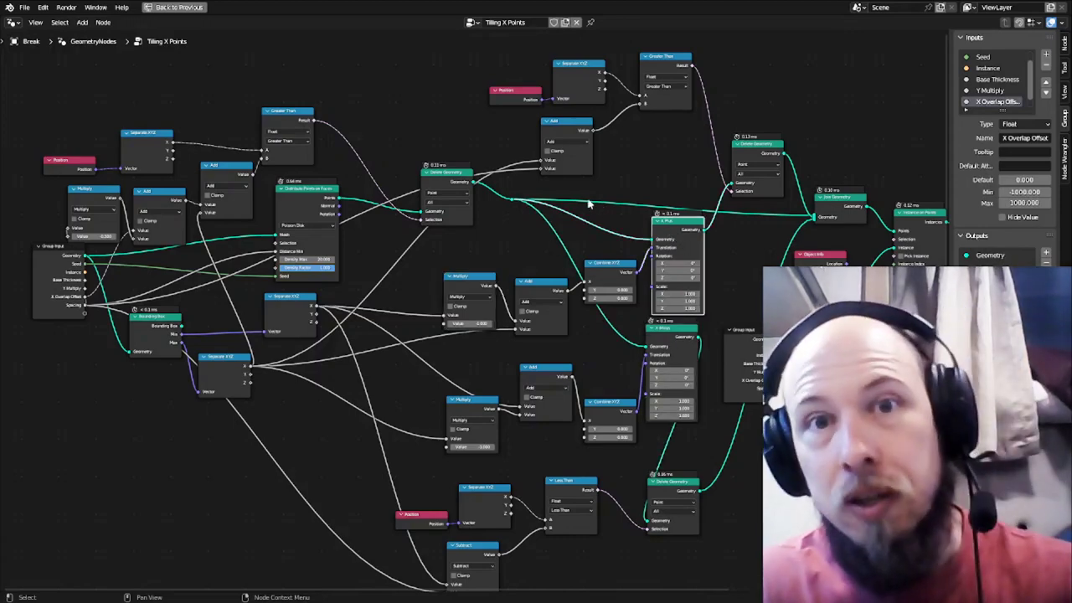
Restore the split layout and examine the tiled round instances across the disc's hub from the top
{"action": "key", "text": "ctrl+space"}
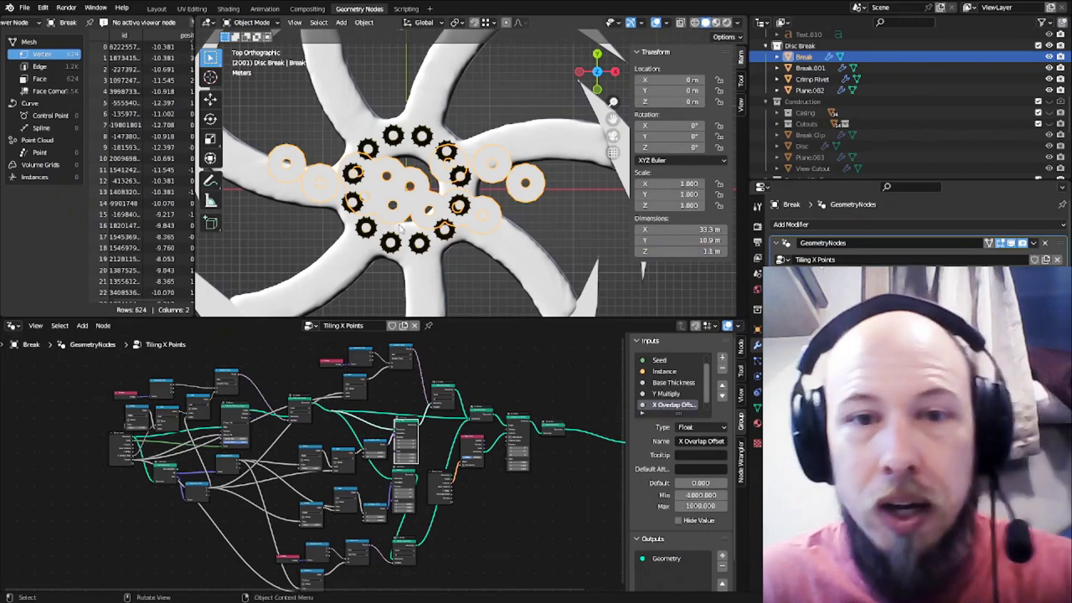
{"action": "scroll", "coordinate": [457, 205], "scroll_direction": "down", "scroll_amount": 5}
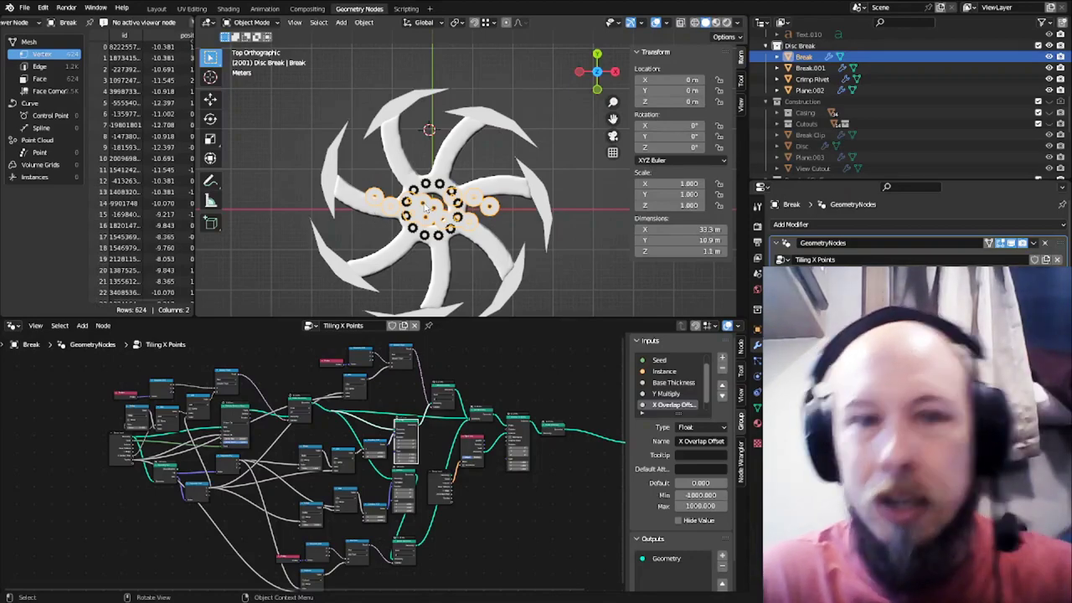
{"action": "scroll", "coordinate": [428, 210], "scroll_direction": "up", "scroll_amount": 3}
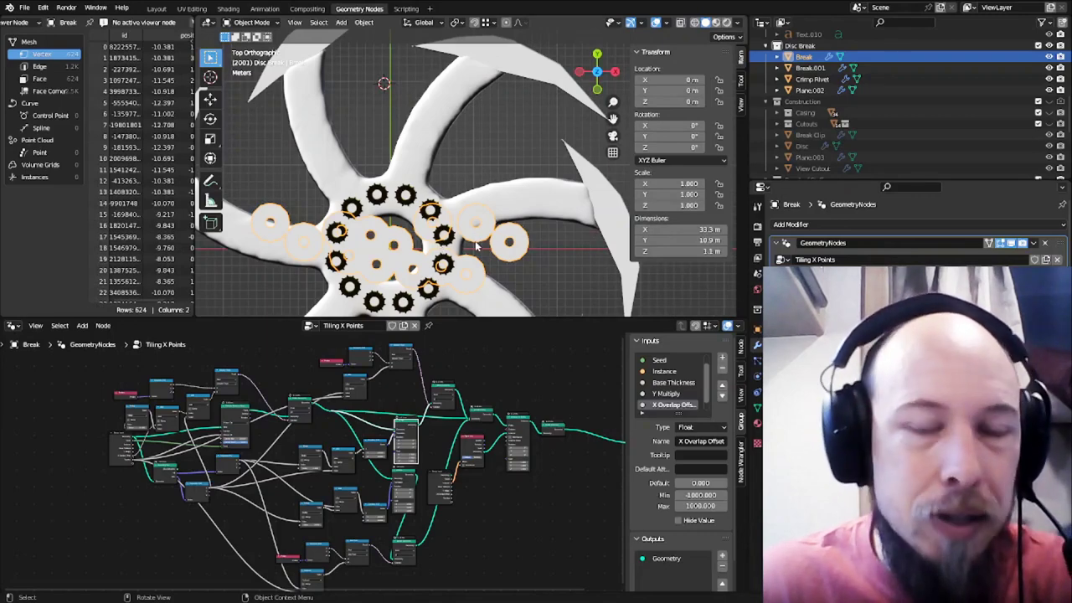
{"action": "middle_click_drag", "start_coordinate": [475, 249], "coordinate": [521, 190], "text": "shift"}
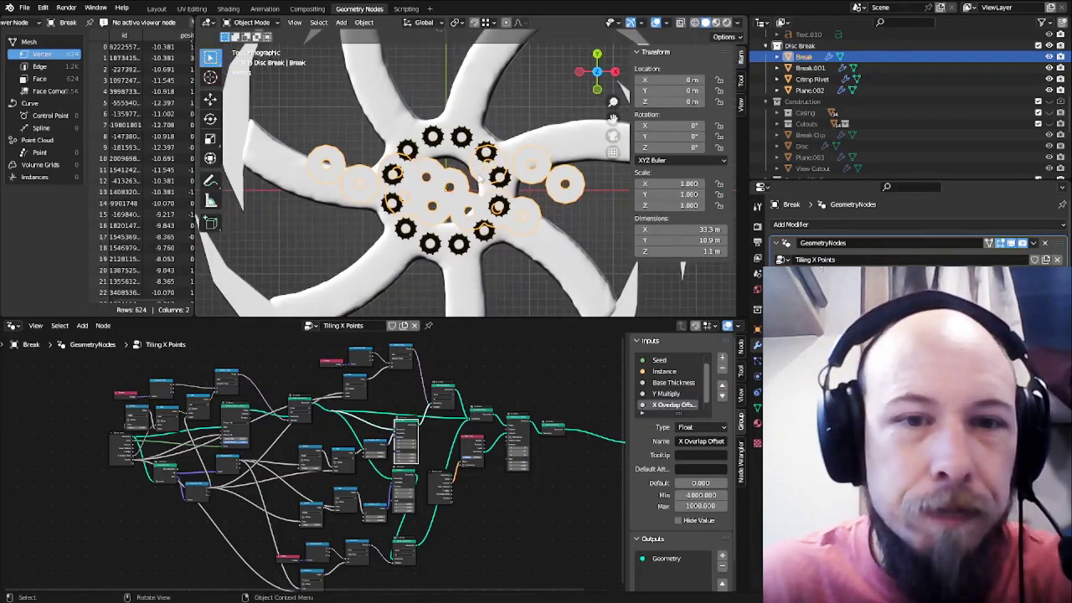
Maximize the node editor and move the X Minus transform node down toward its Delete Geometry node
{"action": "key", "text": "ctrl+space"}
{"action": "scroll", "coordinate": [371, 442], "scroll_direction": "up", "scroll_amount": 2}
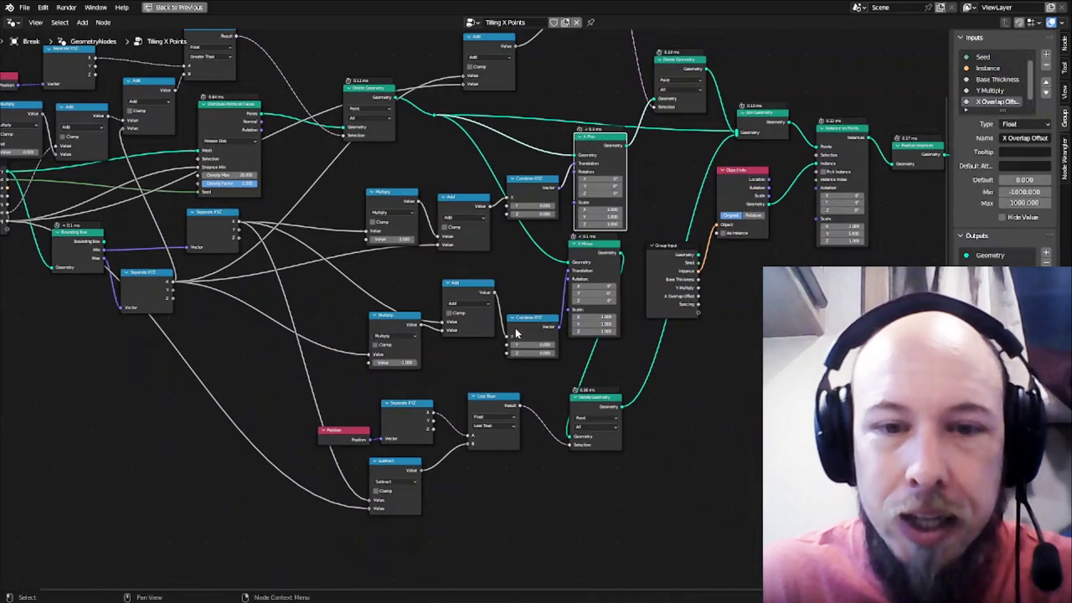
{"action": "left_click", "coordinate": [585, 407]}
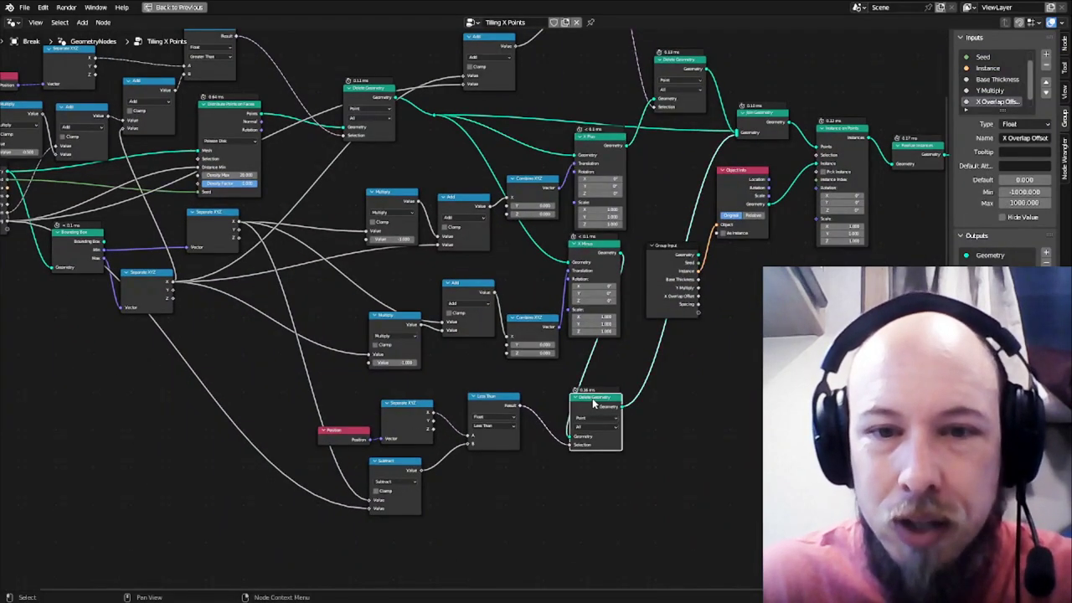
{"action": "left_click", "coordinate": [594, 249]}
{"action": "key", "text": "g"}
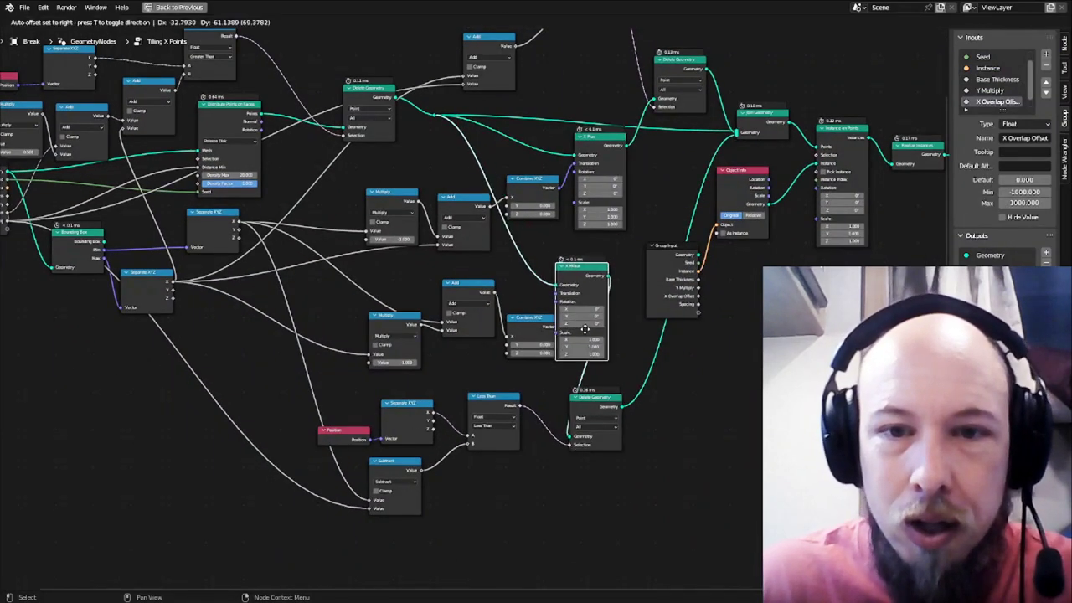
{"action": "left_click", "coordinate": [585, 333]}
Examine the X Minus and X Plus node branches and follow them through Join Geometry to Instance on Points
{"action": "left_click_drag", "start_coordinate": [630, 253], "coordinate": [291, 545]}
{"action": "middle_click_drag", "start_coordinate": [656, 213], "coordinate": [624, 361]}
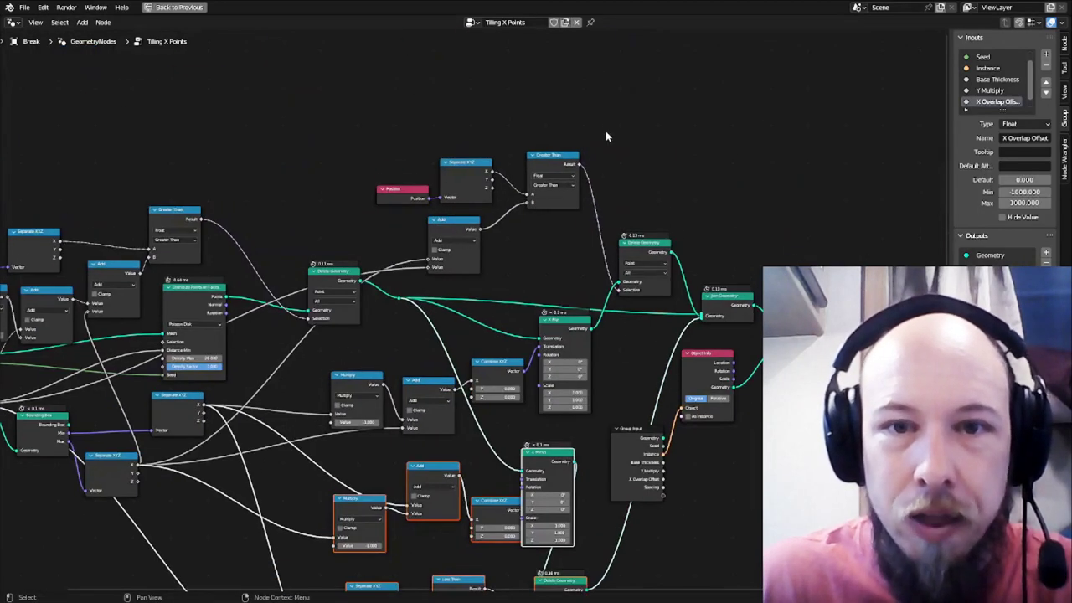
{"action": "left_click_drag", "start_coordinate": [606, 117], "coordinate": [315, 441]}
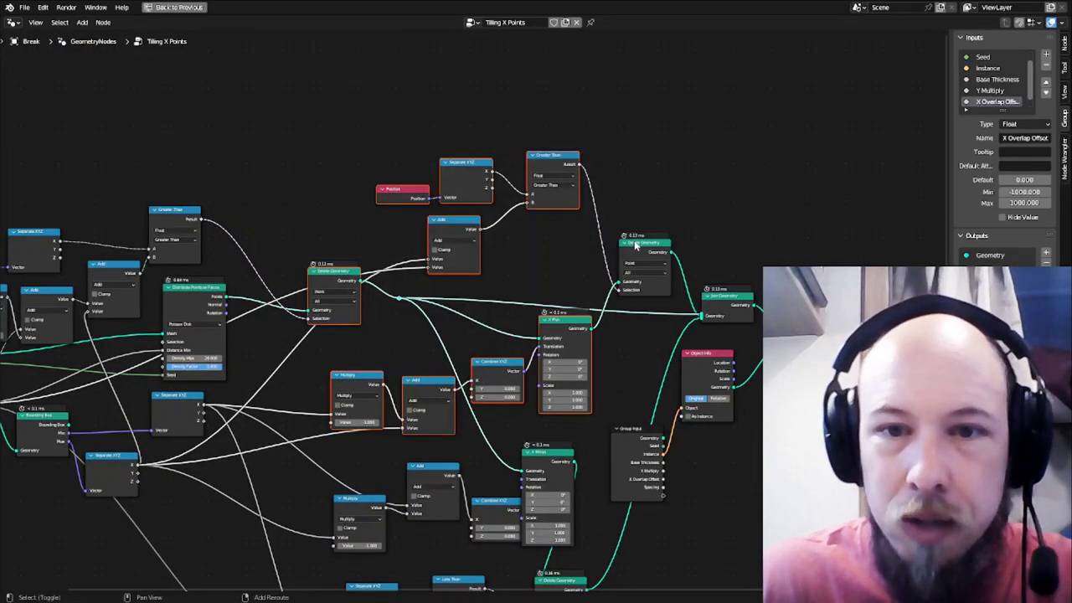
{"action": "middle_click_drag", "start_coordinate": [598, 385], "coordinate": [471, 346]}
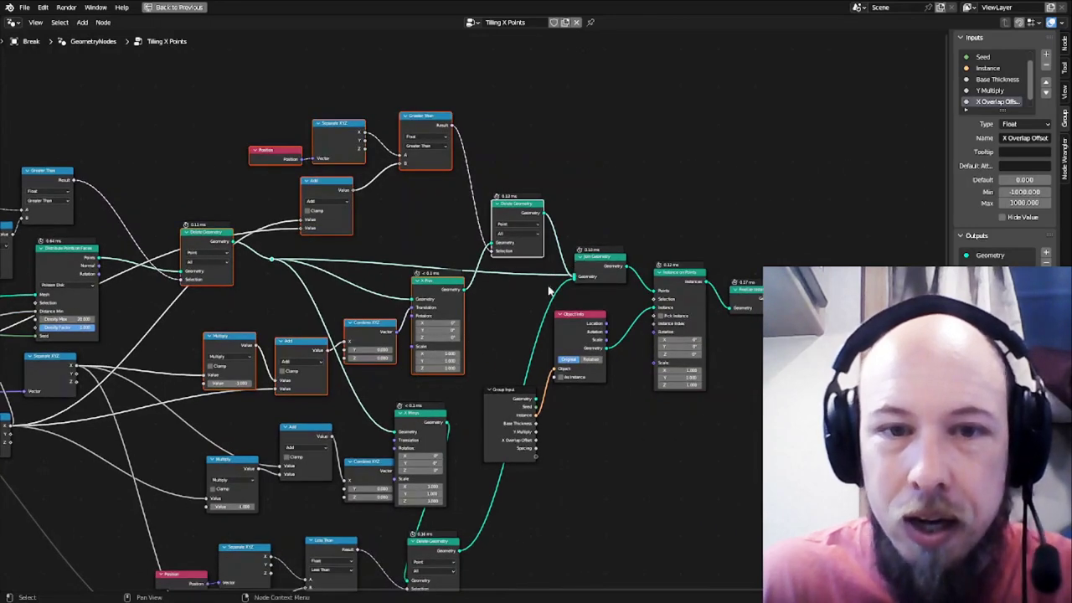
{"action": "left_click", "coordinate": [198, 241]}
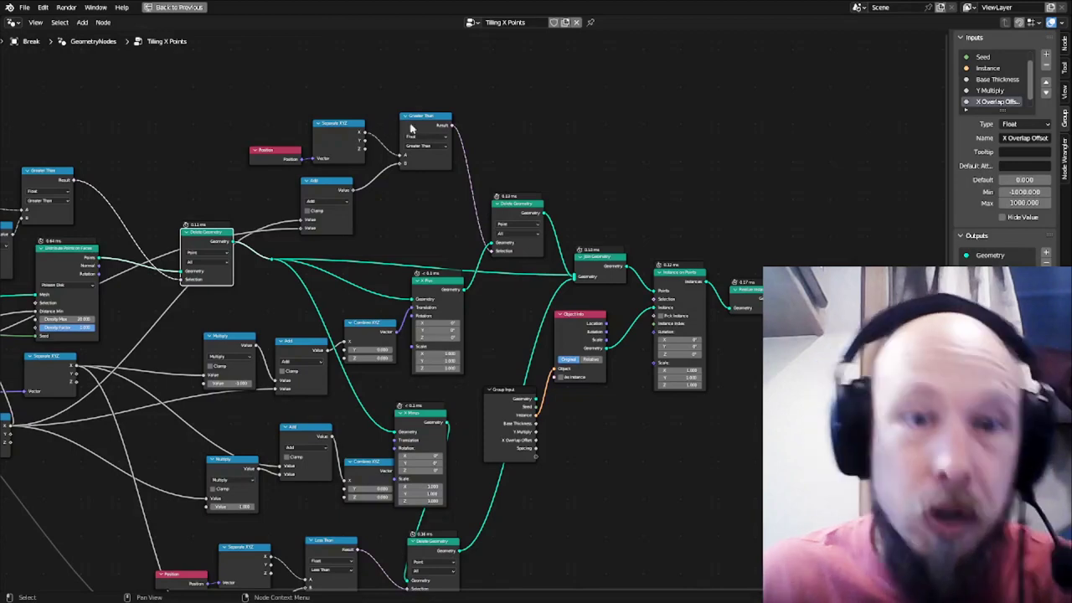
{"action": "left_click", "coordinate": [596, 268]}
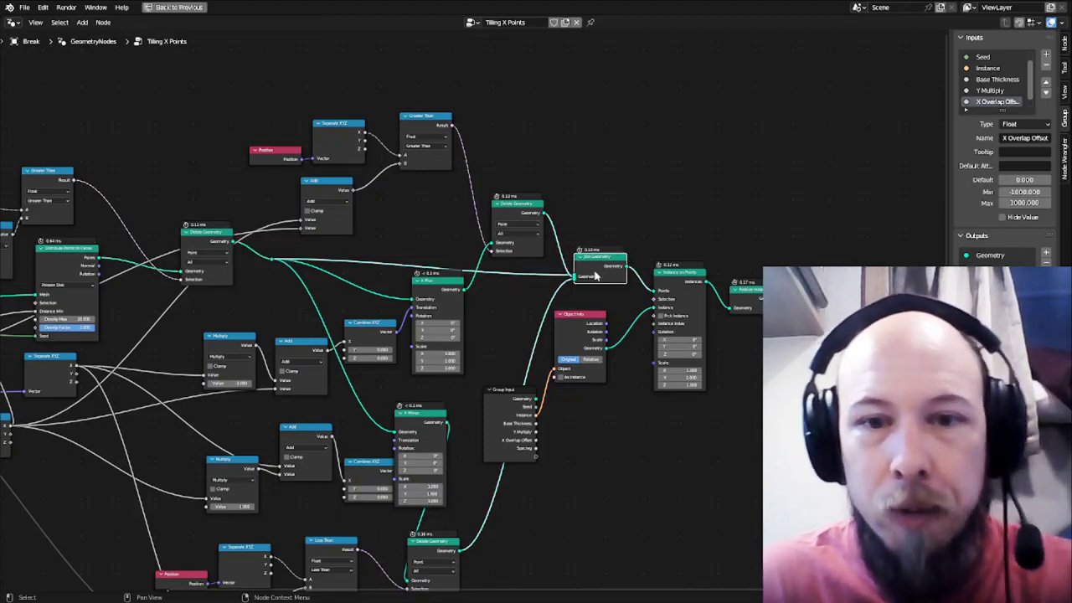
{"action": "left_click", "coordinate": [680, 277]}
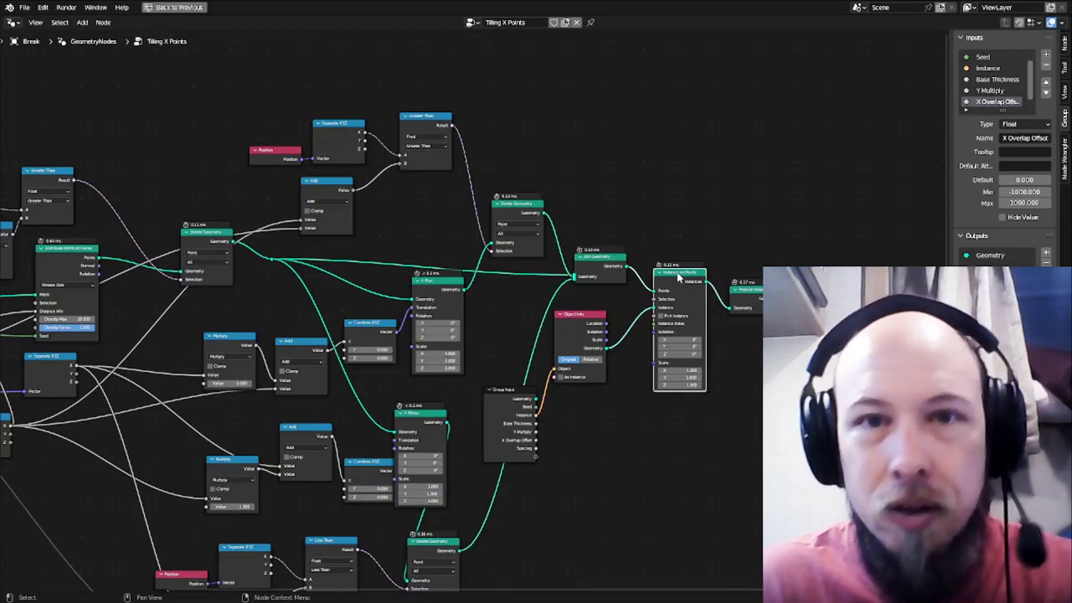
Restore the split layout, collapse Break's first GeometryNodes modifier and make its Seamless Rotation modifier active to show that node group
{"action": "key", "text": "ctrl+space"}
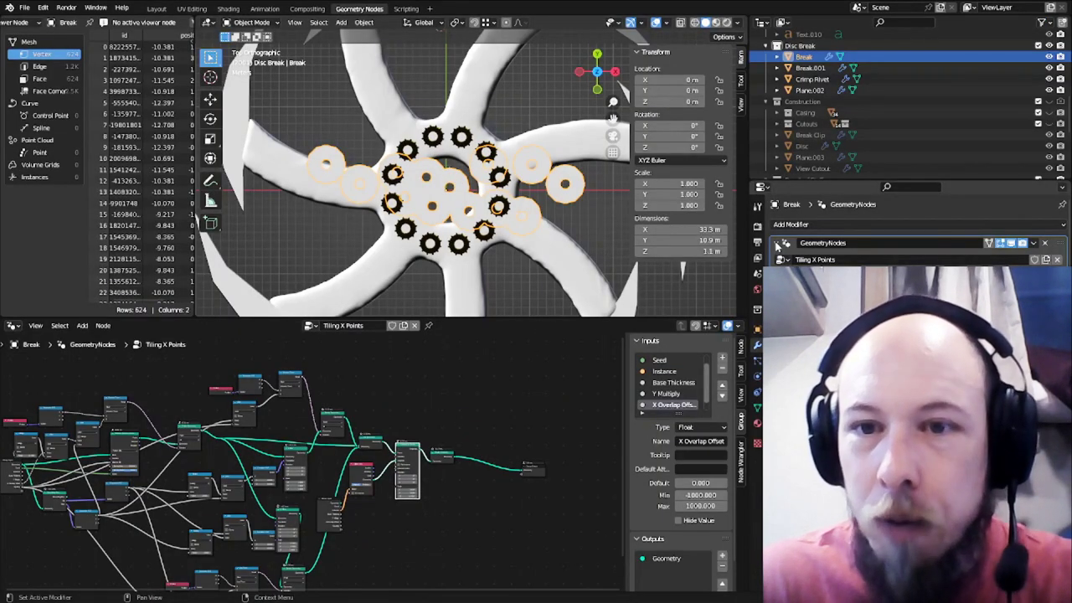
{"action": "left_click", "coordinate": [777, 243]}
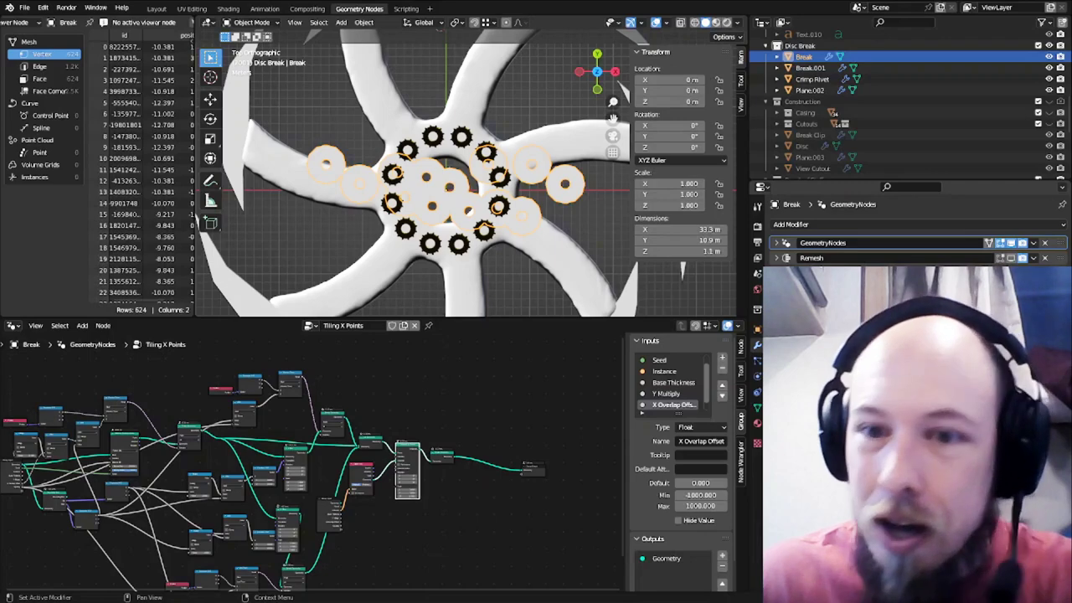
{"action": "left_click", "coordinate": [825, 273]}
{"action": "left_click", "coordinate": [825, 288]}
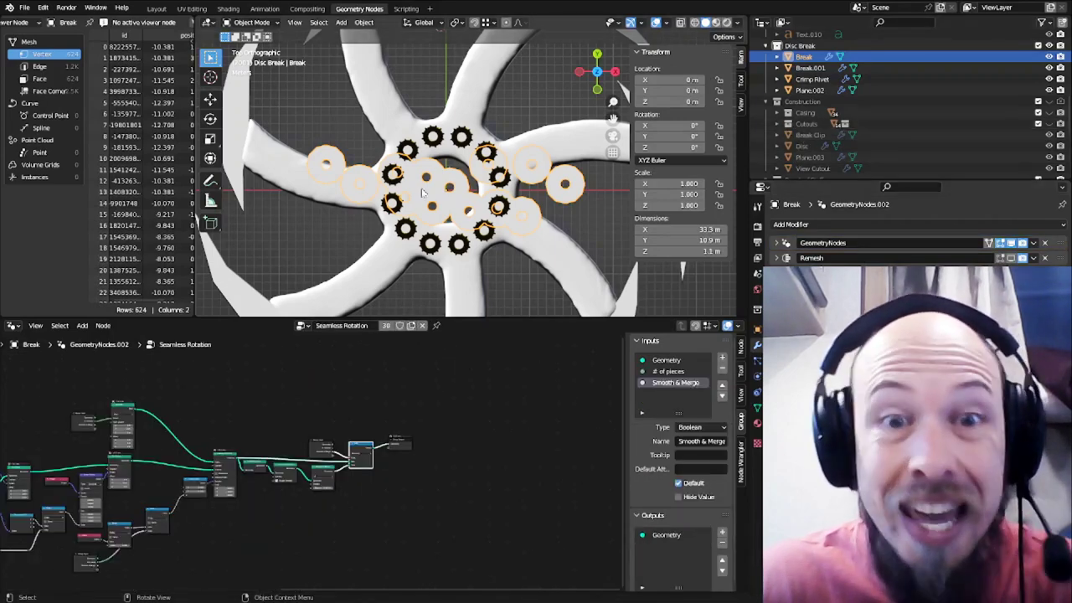
Isolate the Objects collection in the 3D viewport and frame the assembled clockwork in perspective
{"action": "scroll", "coordinate": [454, 191], "scroll_direction": "down", "scroll_amount": 4}
{"action": "middle_click_drag", "start_coordinate": [509, 225], "coordinate": [442, 184], "text": "shift"}
{"action": "key", "text": "1"}
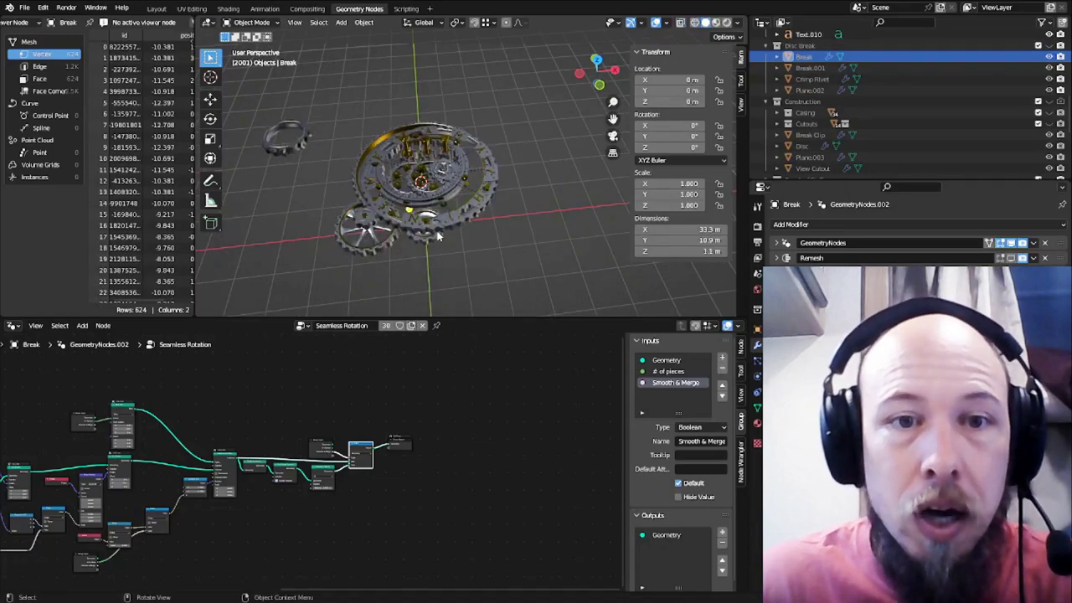
{"action": "middle_click_drag", "start_coordinate": [428, 202], "coordinate": [433, 229], "text": "ctrl"}
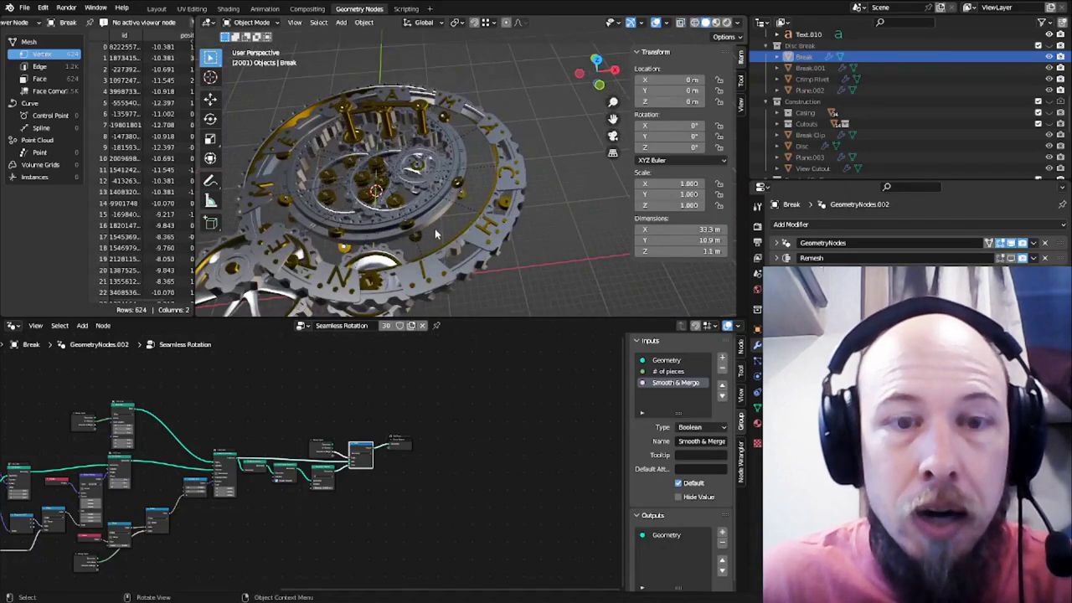
Switch to the Layout workspace, show only the Objects collection and view the gear assembly from another side
{"action": "left_click", "coordinate": [166, 11]}
{"action": "middle_click_drag", "start_coordinate": [394, 251], "coordinate": [423, 311]}
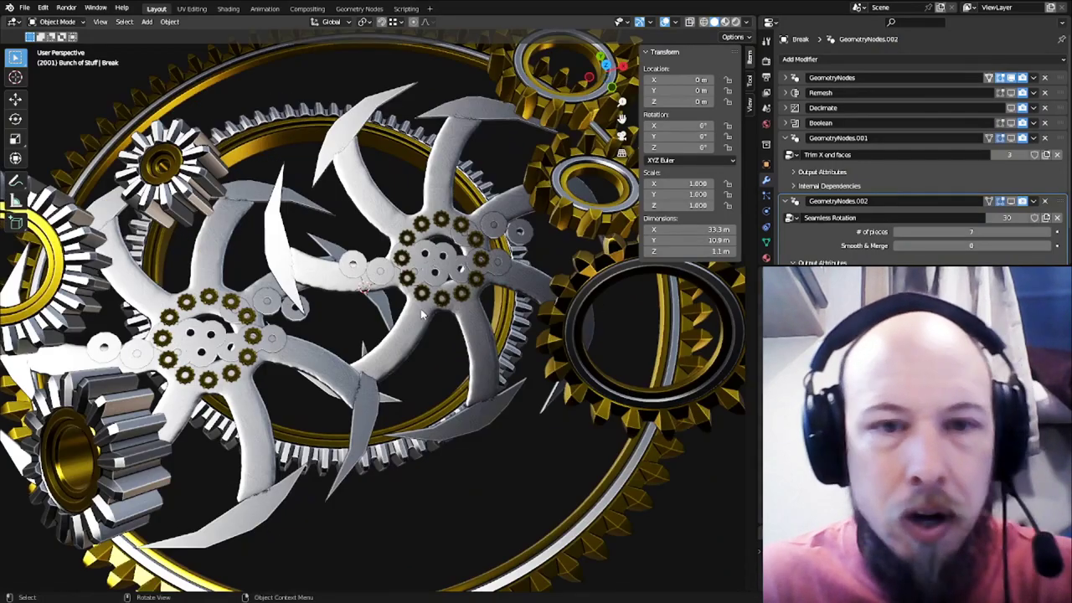
{"action": "scroll", "coordinate": [397, 291], "scroll_direction": "down", "scroll_amount": 4}
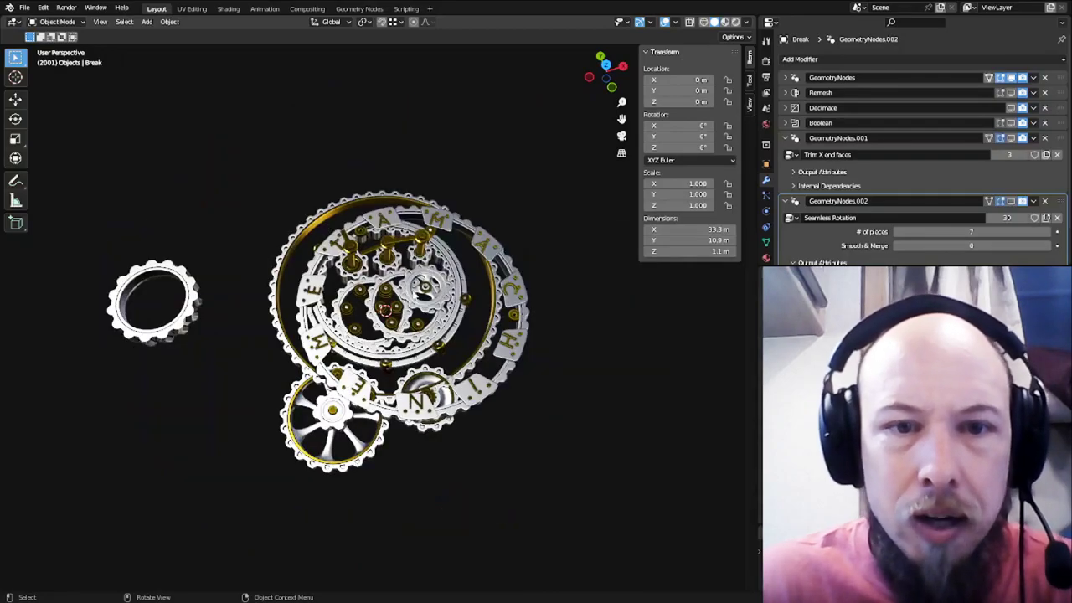
{"action": "scroll", "coordinate": [407, 314], "scroll_direction": "up", "scroll_amount": 5}
{"action": "middle_click_drag", "start_coordinate": [371, 307], "coordinate": [437, 344]}
{"action": "scroll", "coordinate": [435, 300], "scroll_direction": "down", "scroll_amount": 5}
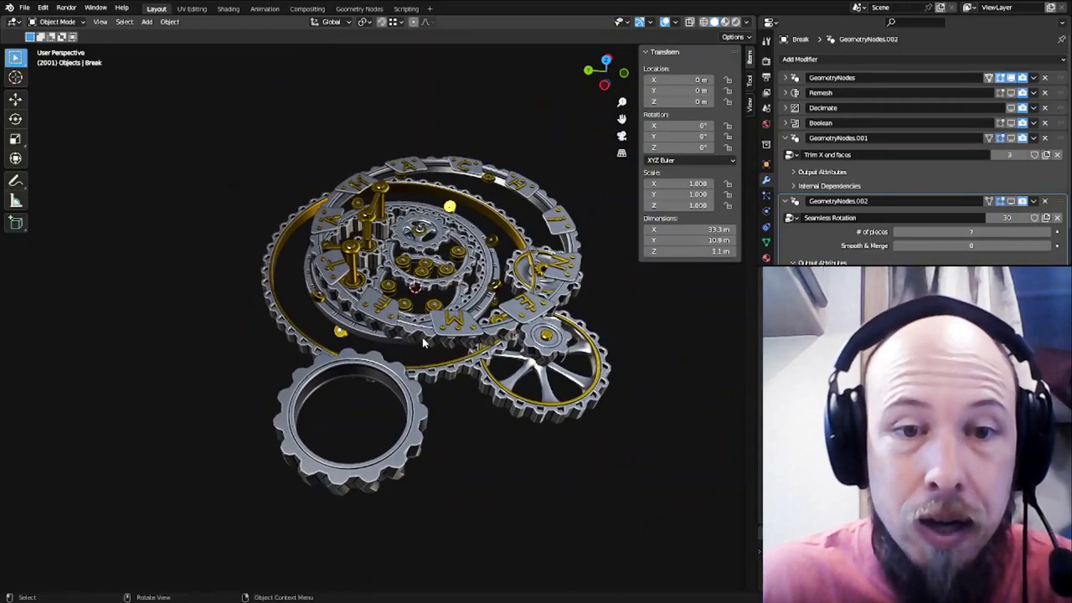
Select the large hubless lettered ring and examine it within the gear assembly from several angles
{"action": "left_click", "coordinate": [424, 343]}
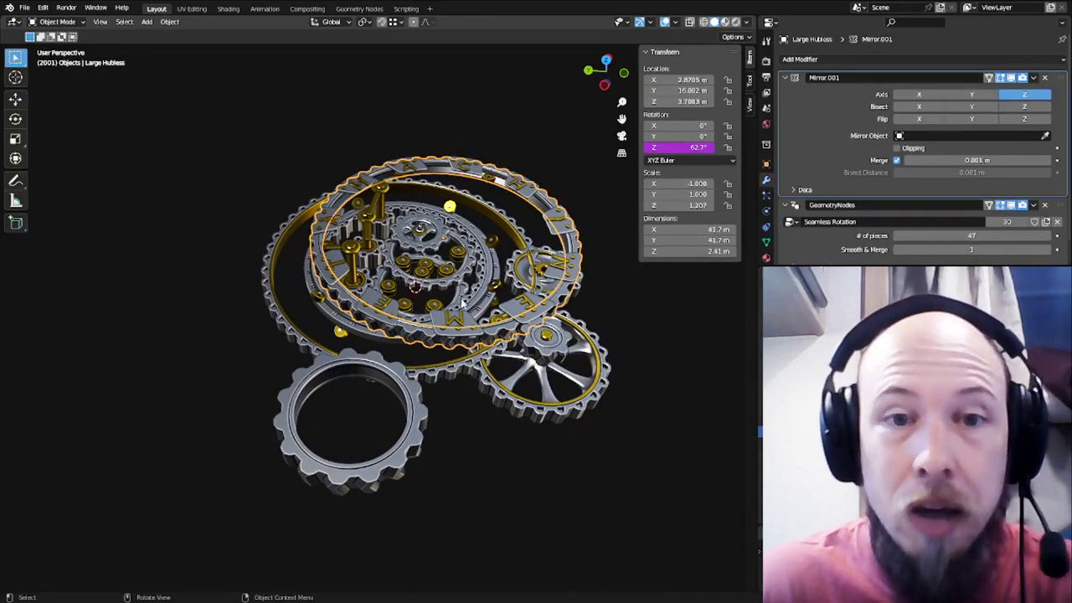
{"action": "middle_click_drag", "start_coordinate": [500, 279], "coordinate": [416, 312]}
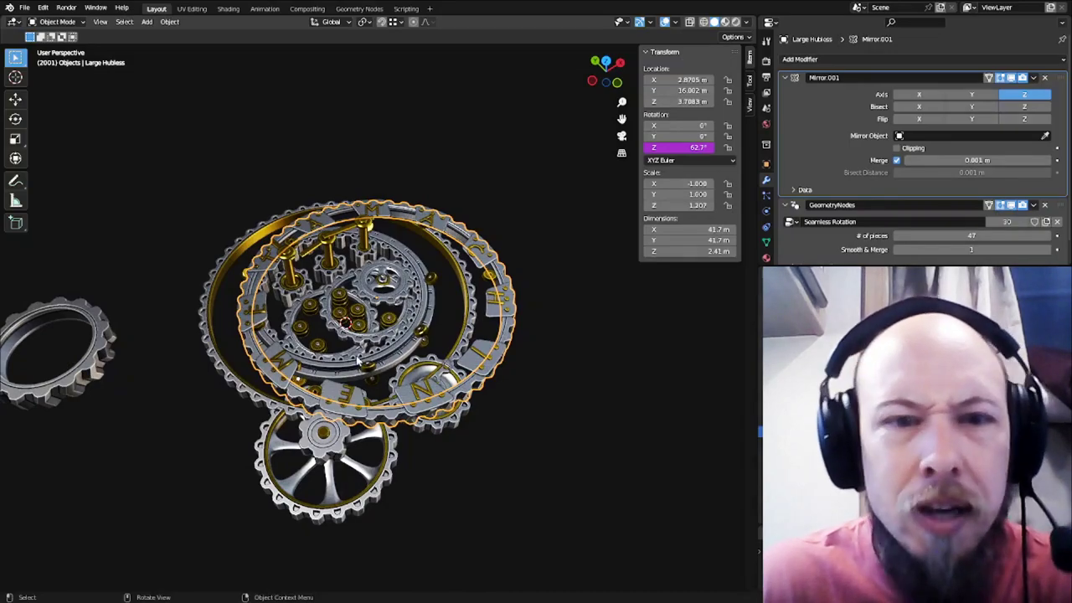
{"action": "scroll", "coordinate": [357, 361], "scroll_direction": "up", "scroll_amount": 5}
{"action": "scroll", "coordinate": [364, 287], "scroll_direction": "down", "scroll_amount": 3}
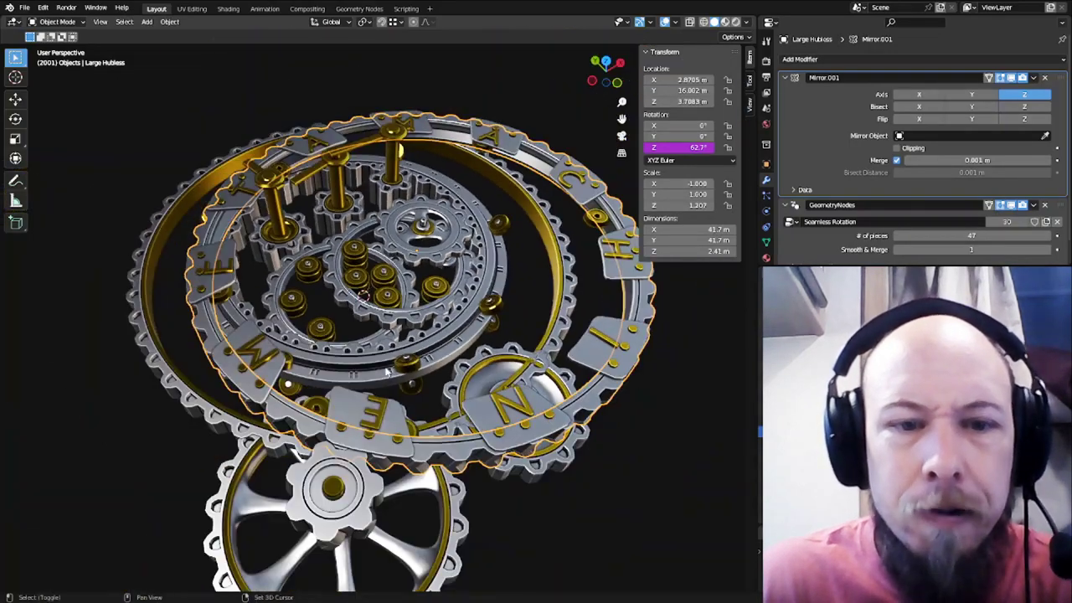
{"action": "middle_click_drag", "start_coordinate": [388, 371], "coordinate": [434, 308]}
{"action": "scroll", "coordinate": [396, 306], "scroll_direction": "down", "scroll_amount": 2}
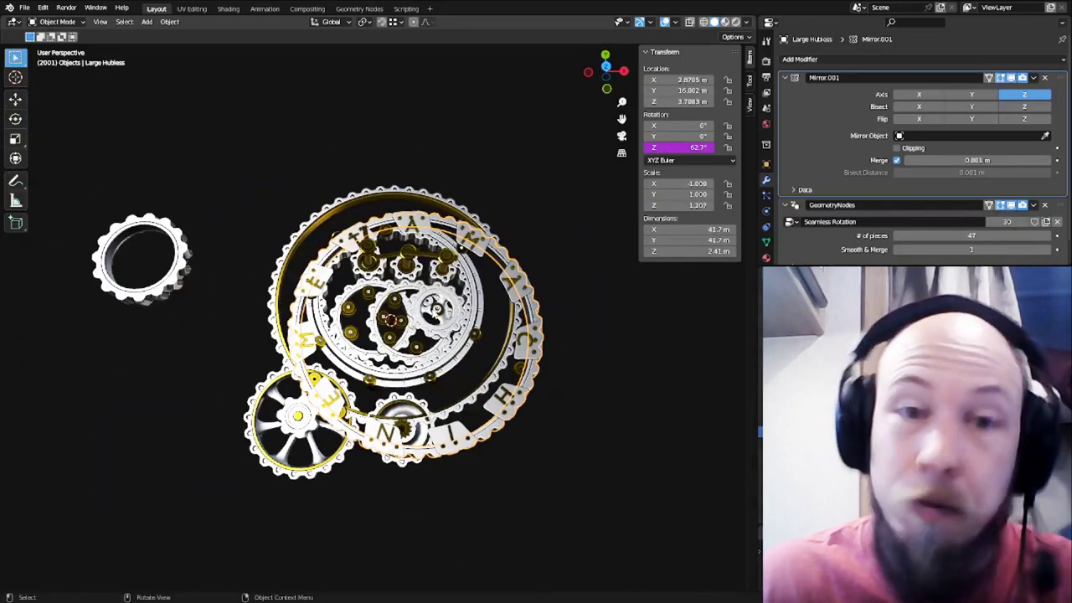
Select the large outer gear and a small inner gear in turn, and examine their Z rotation and how the gears mesh
{"action": "left_click", "coordinate": [307, 235]}
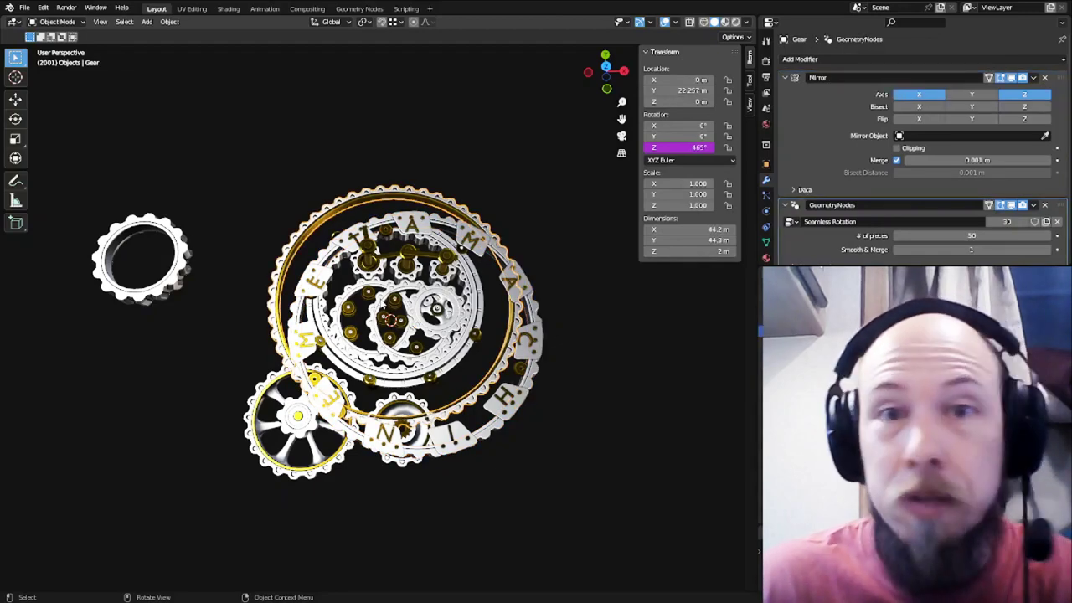
{"action": "left_click", "coordinate": [383, 304]}
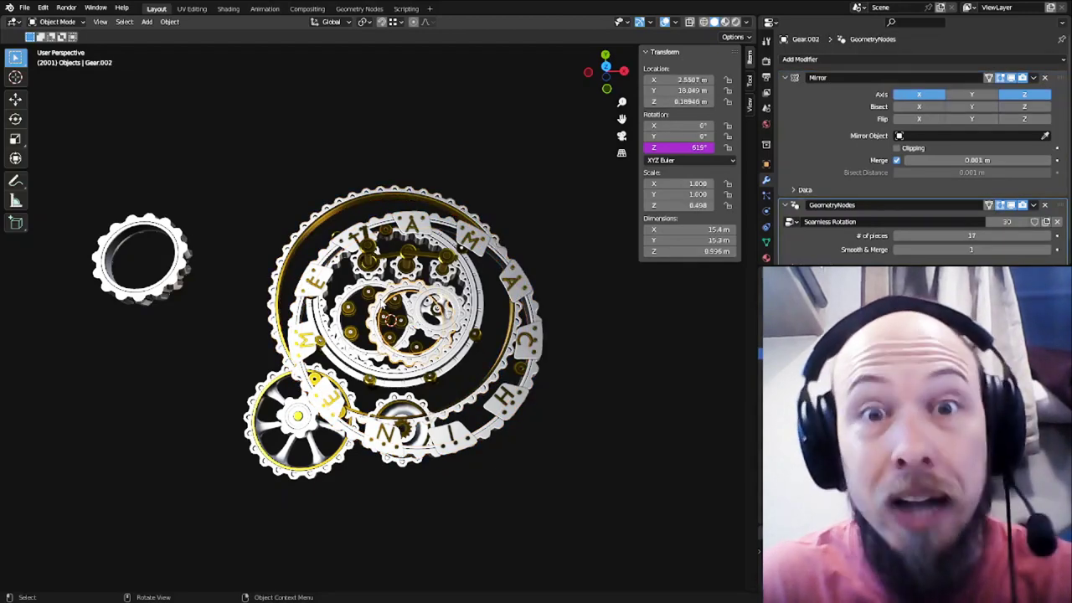
{"action": "middle_click_drag", "start_coordinate": [462, 249], "coordinate": [494, 246], "text": "shift"}
{"action": "scroll", "coordinate": [515, 246], "scroll_direction": "up", "scroll_amount": 3}
{"action": "mouse_move", "coordinate": [681, 148]}
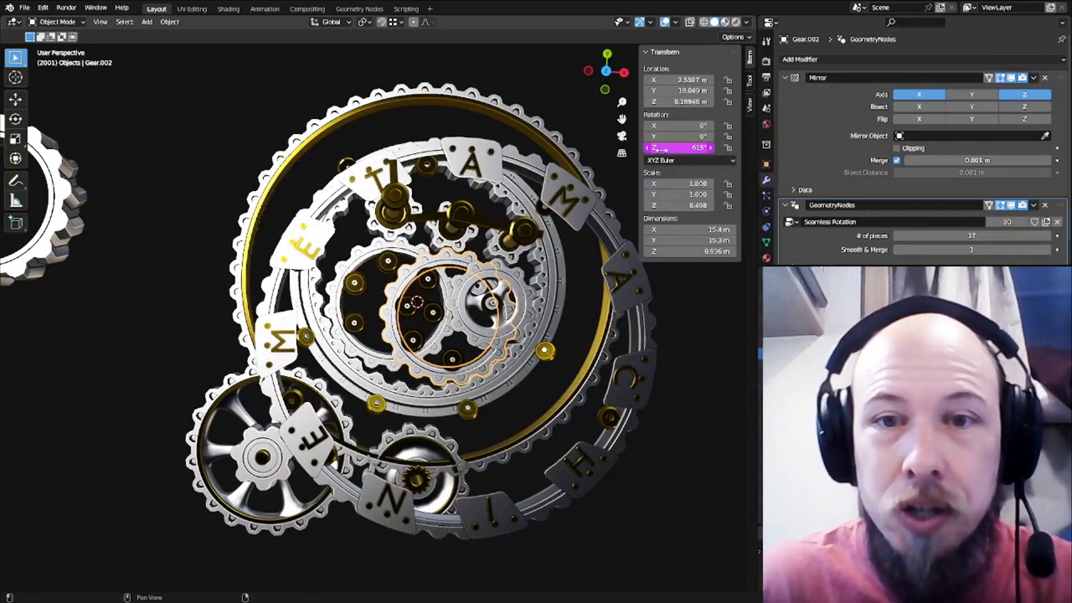
{"action": "scroll", "coordinate": [408, 282], "scroll_direction": "down", "scroll_amount": 2}
{"action": "middle_click_drag", "start_coordinate": [407, 282], "coordinate": [394, 239]}
{"action": "scroll", "coordinate": [394, 239], "scroll_direction": "up", "scroll_amount": 2}
{"action": "scroll", "coordinate": [397, 301], "scroll_direction": "up", "scroll_amount": 2}
{"action": "middle_click_drag", "start_coordinate": [397, 303], "coordinate": [430, 279]}
{"action": "scroll", "coordinate": [428, 254], "scroll_direction": "down", "scroll_amount": 2}
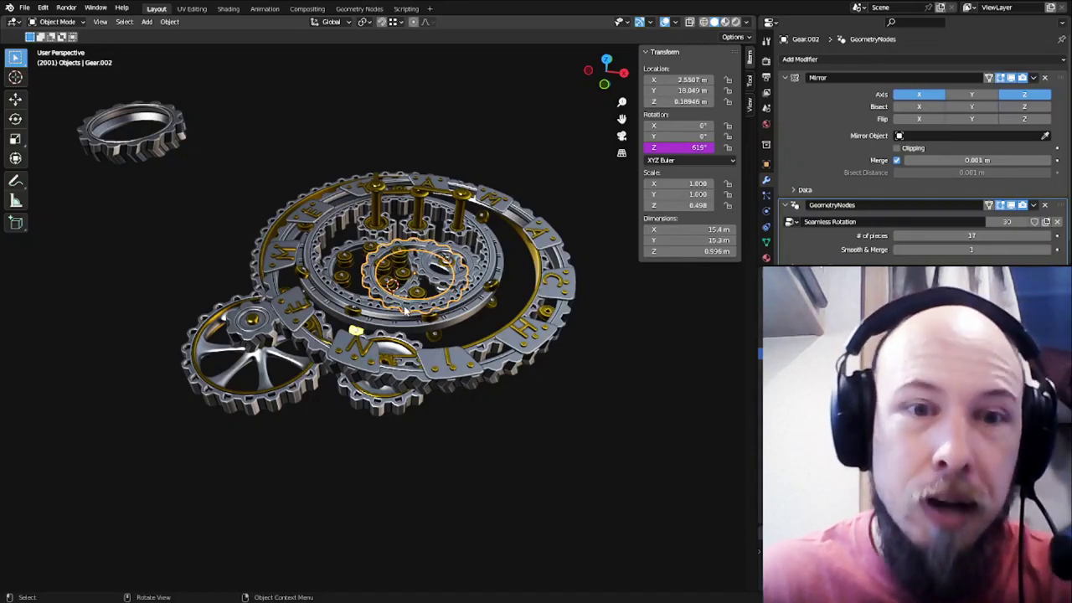
{"action": "middle_click_drag", "start_coordinate": [405, 309], "coordinate": [360, 328]}
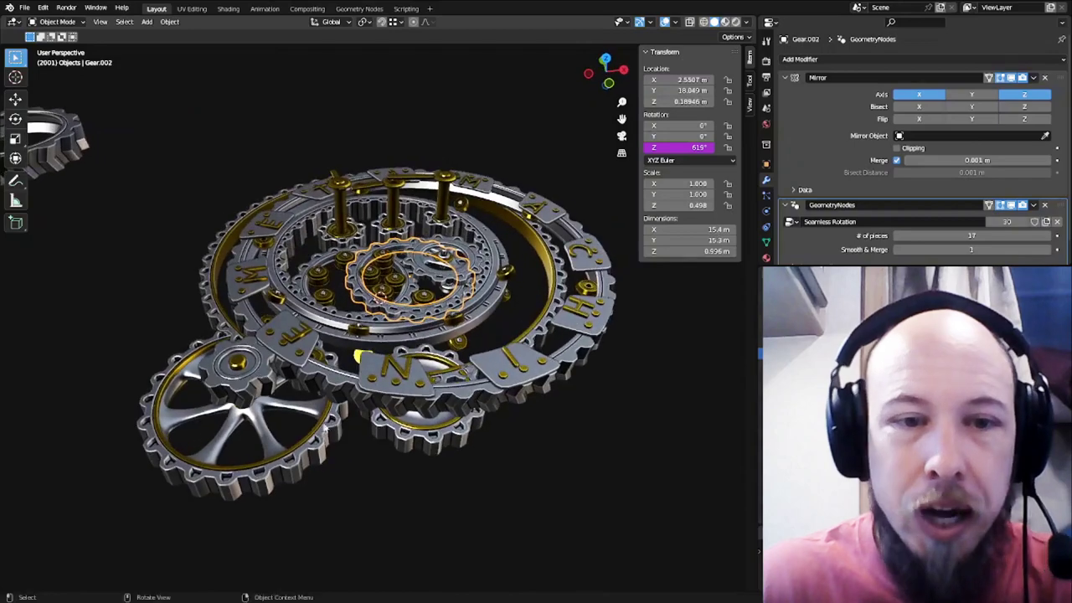
Select the toothed rim around the spoked wheel and set its Seamless Rotation number of pieces to 17
{"action": "left_click", "coordinate": [319, 448]}
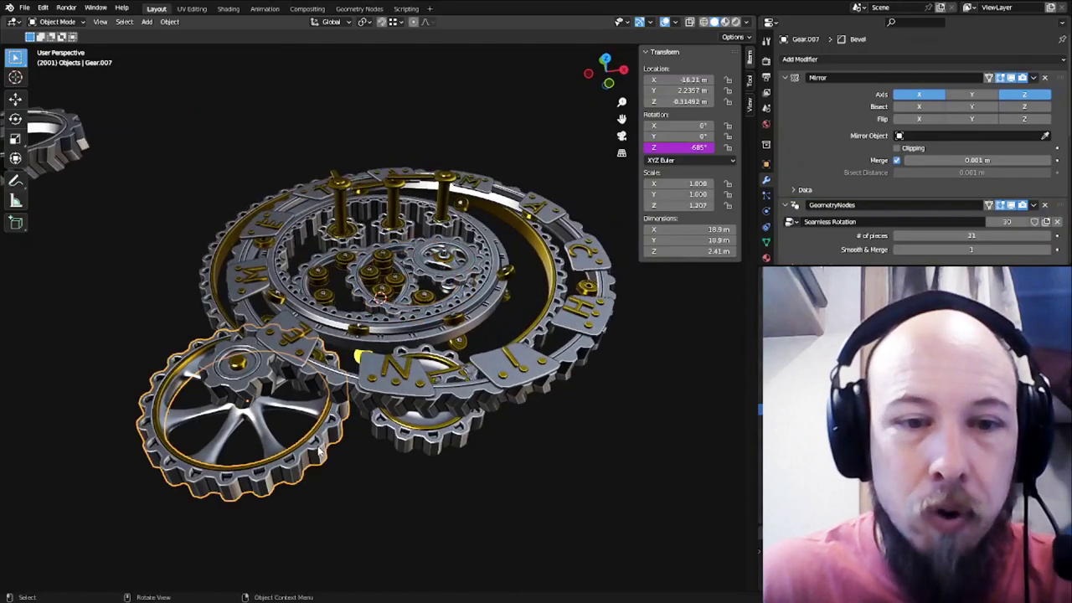
{"action": "left_click", "coordinate": [896, 236]}
{"action": "left_click", "coordinate": [896, 236]}
{"action": "left_click", "coordinate": [897, 235]}
{"action": "left_click", "coordinate": [896, 235]}
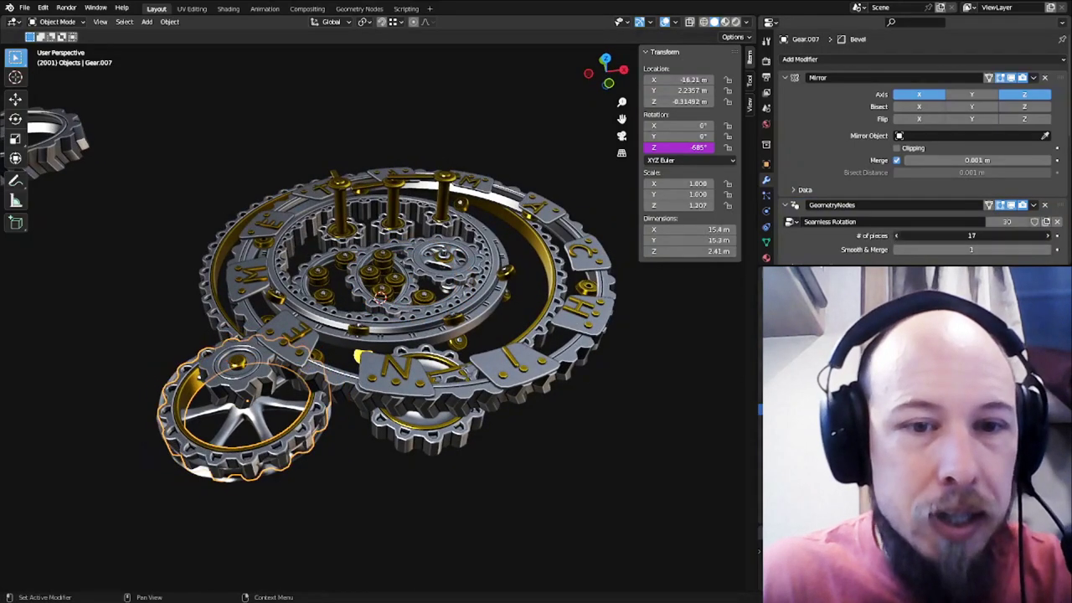
{"action": "left_click", "coordinate": [897, 235]}
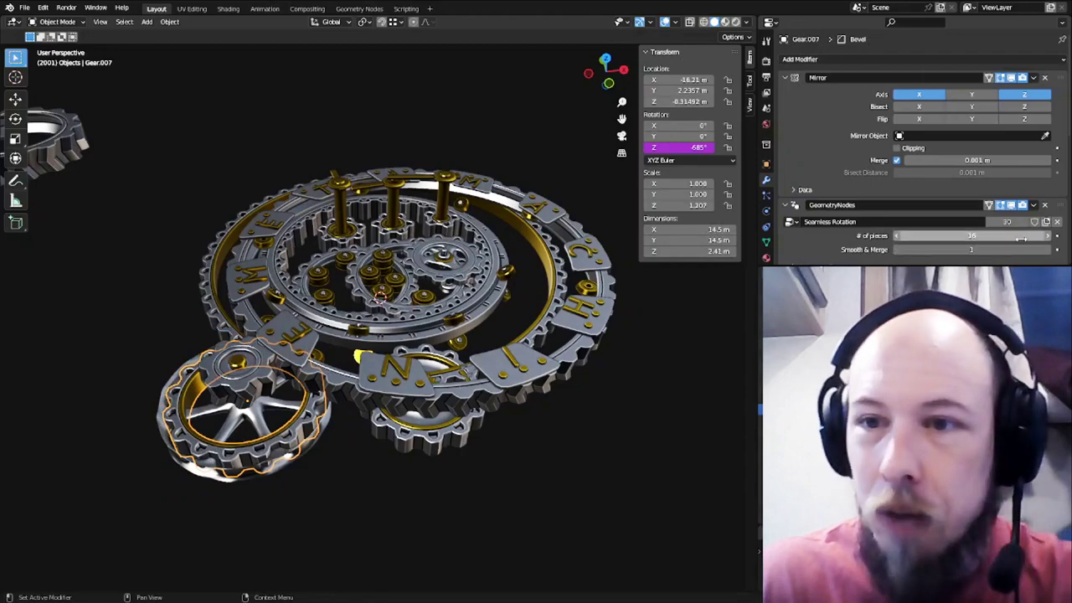
{"action": "left_click", "coordinate": [1047, 236]}
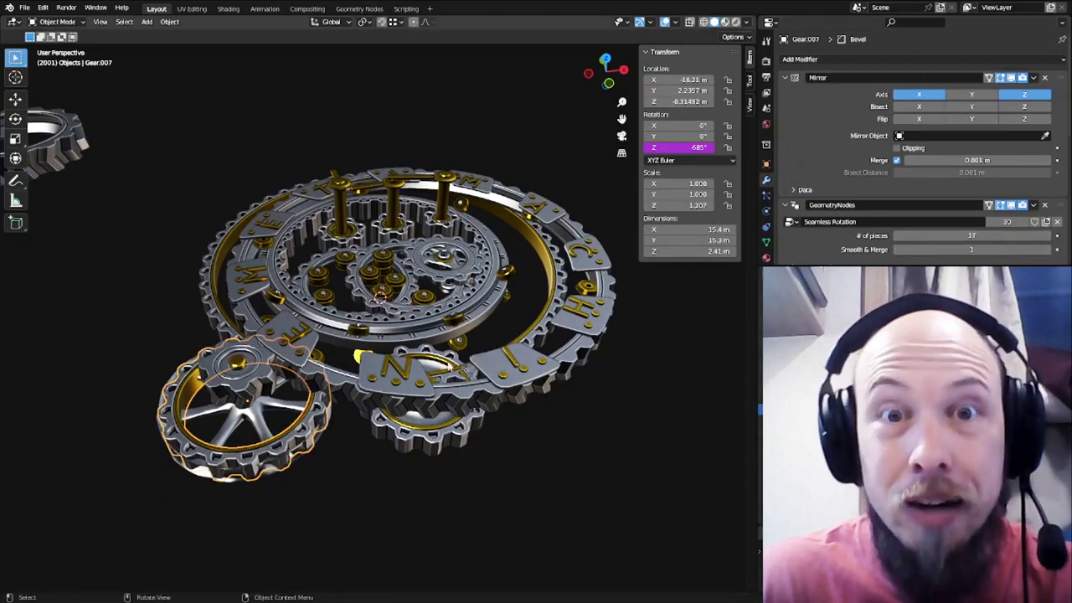